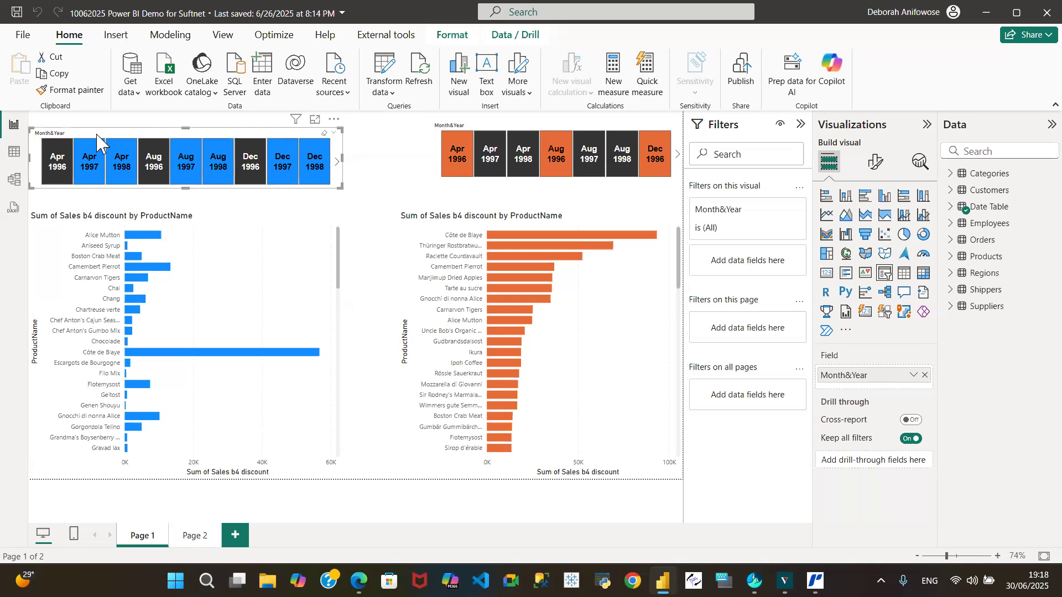
Replace the Month&Year field in the blue slicer with the Date field from the Date Table.
click(222, 217)
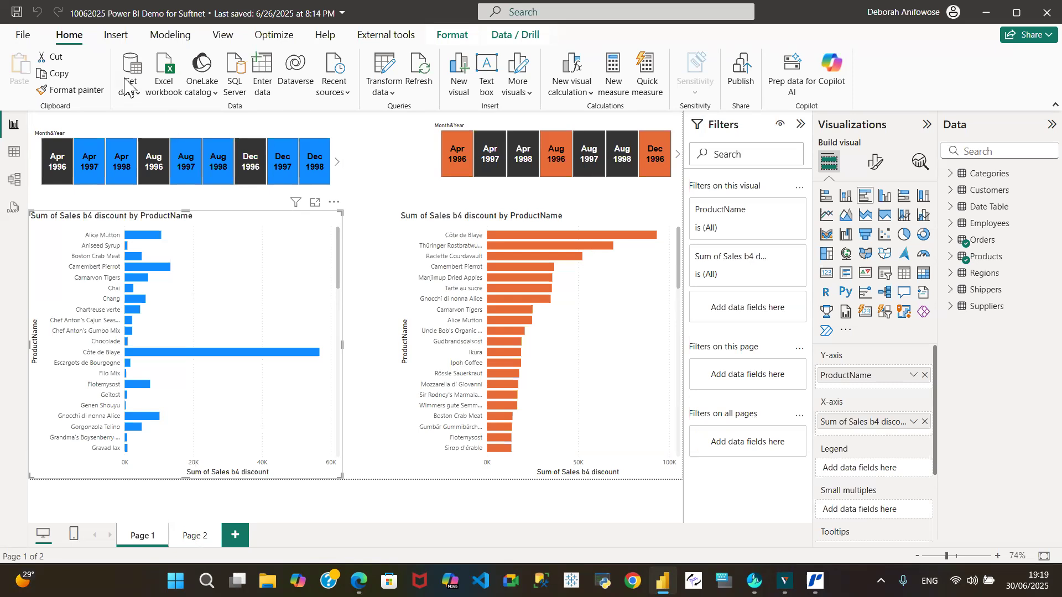
click(76, 133)
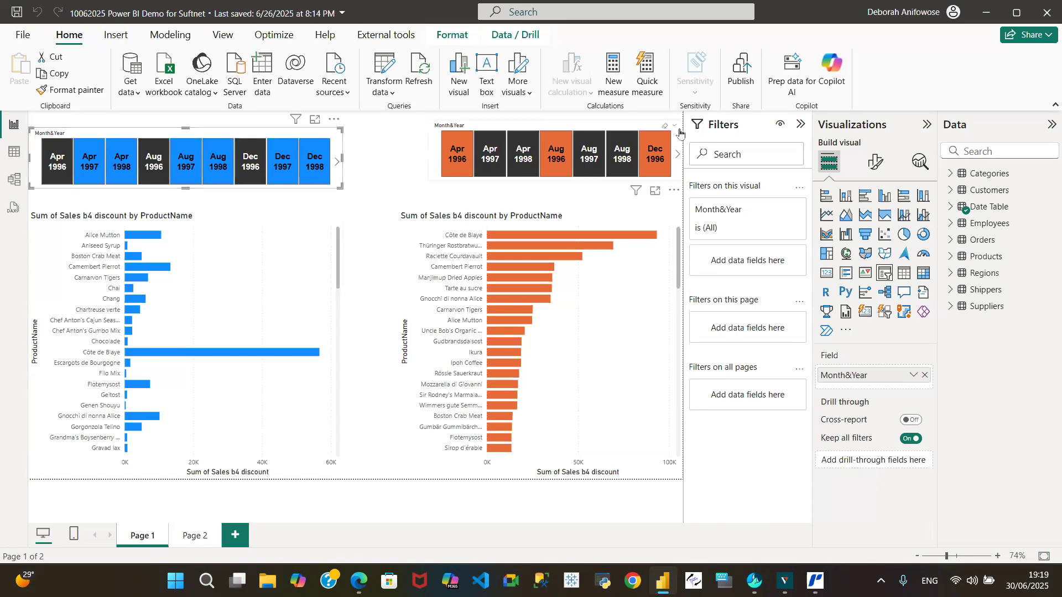
click(800, 126)
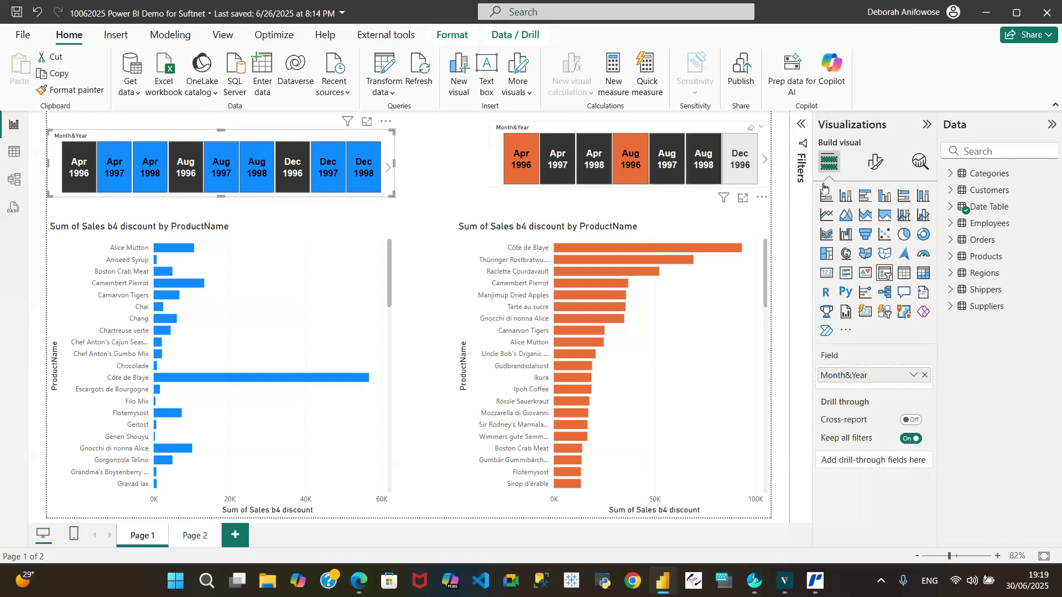
click(949, 210)
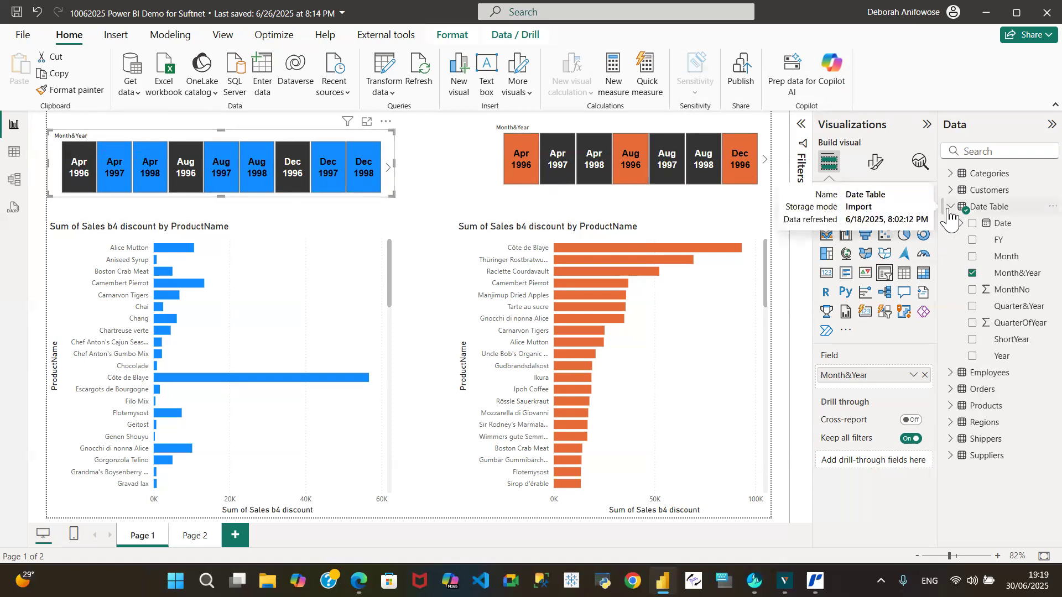
click(973, 273)
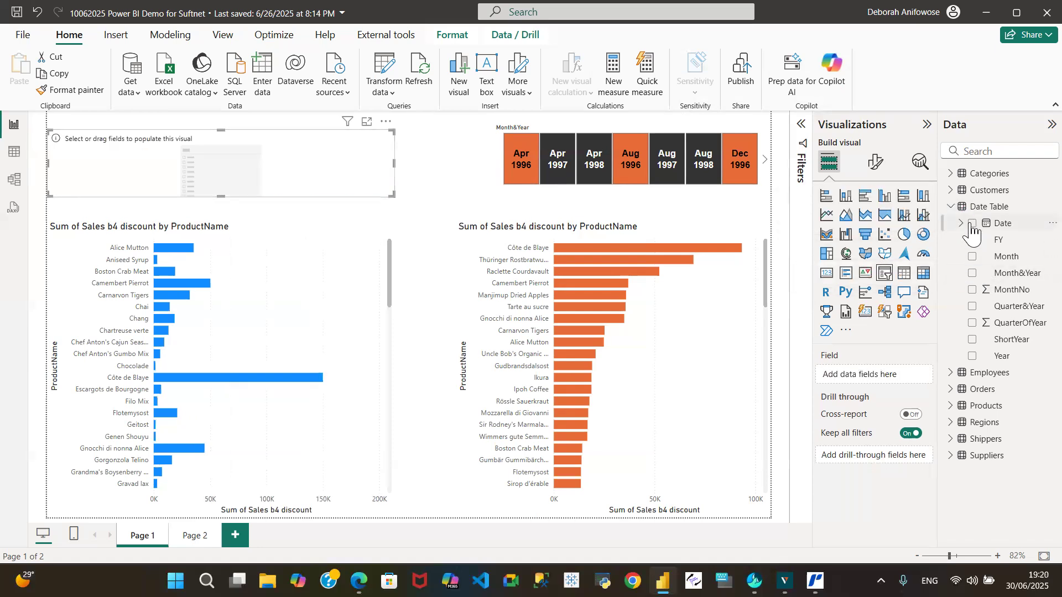
click(972, 224)
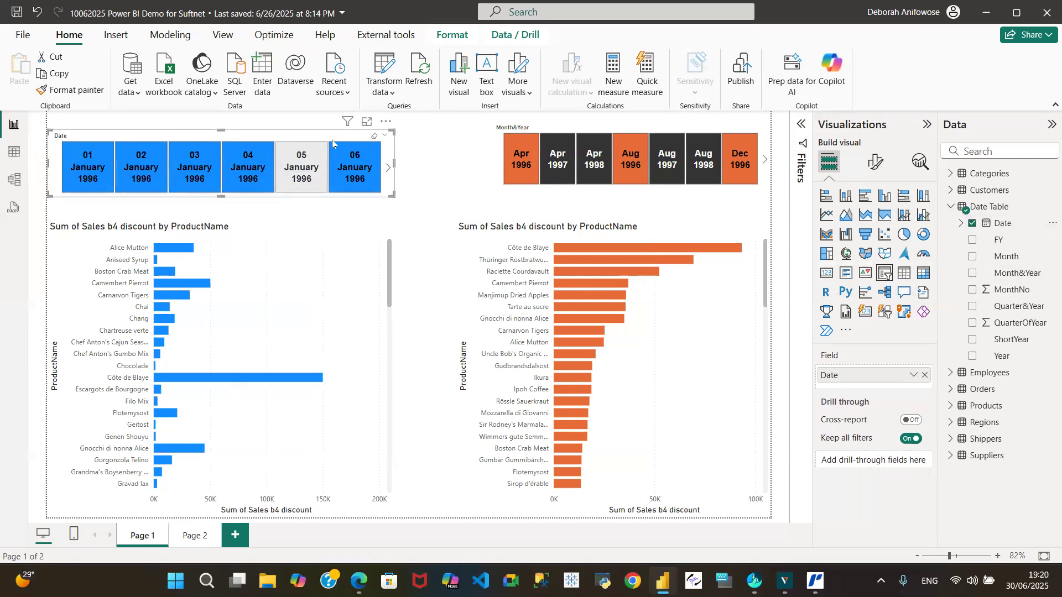
Swap the orange slicer's Month&Year field for the Date field of the Date Table.
click(545, 136)
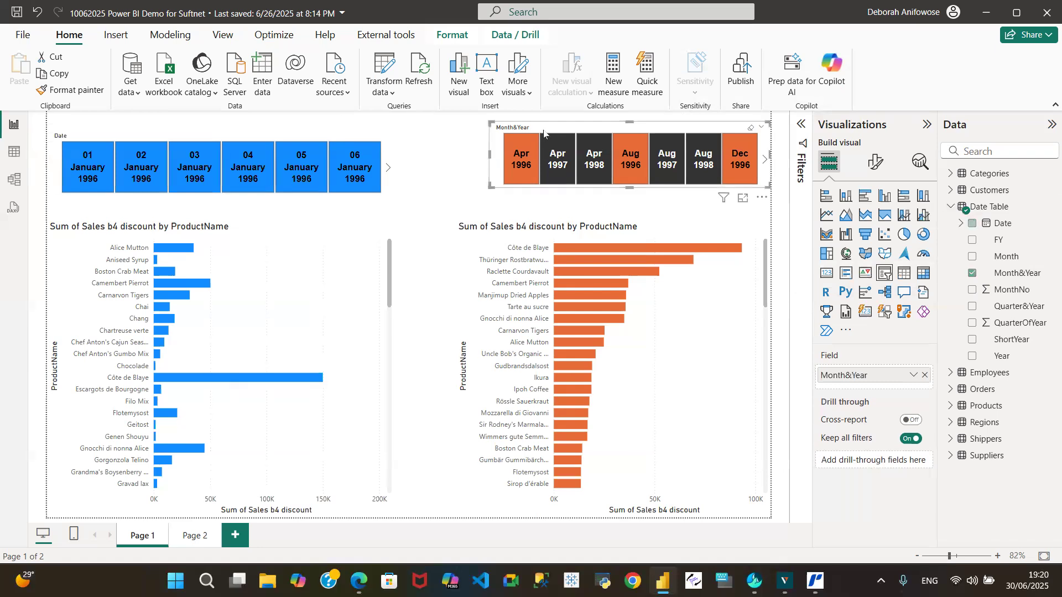
click(973, 273)
click(973, 224)
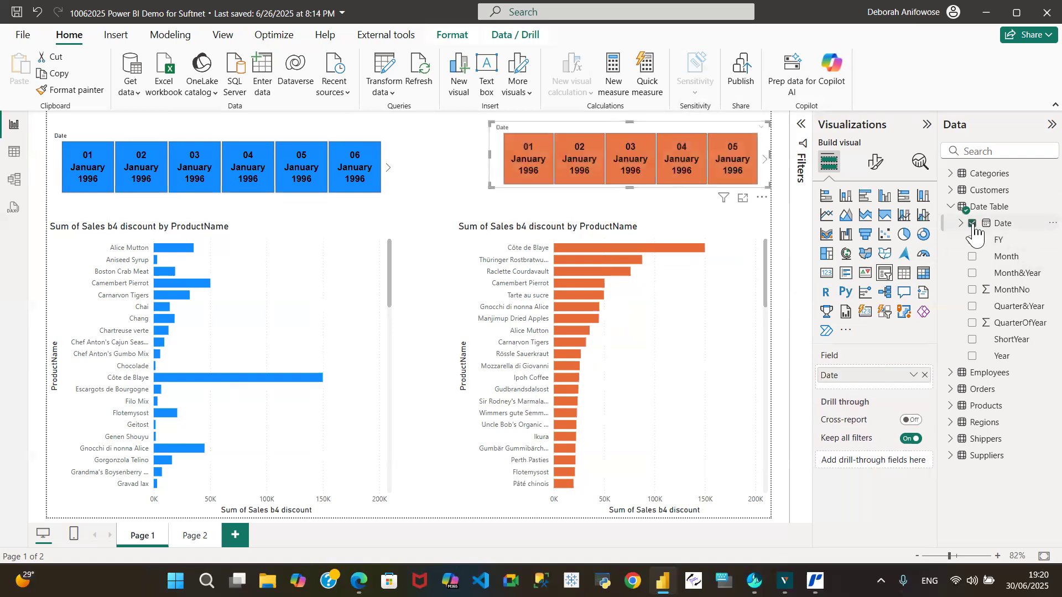
Show the Filters pane and expand the Date filter of the blue slicer.
click(73, 136)
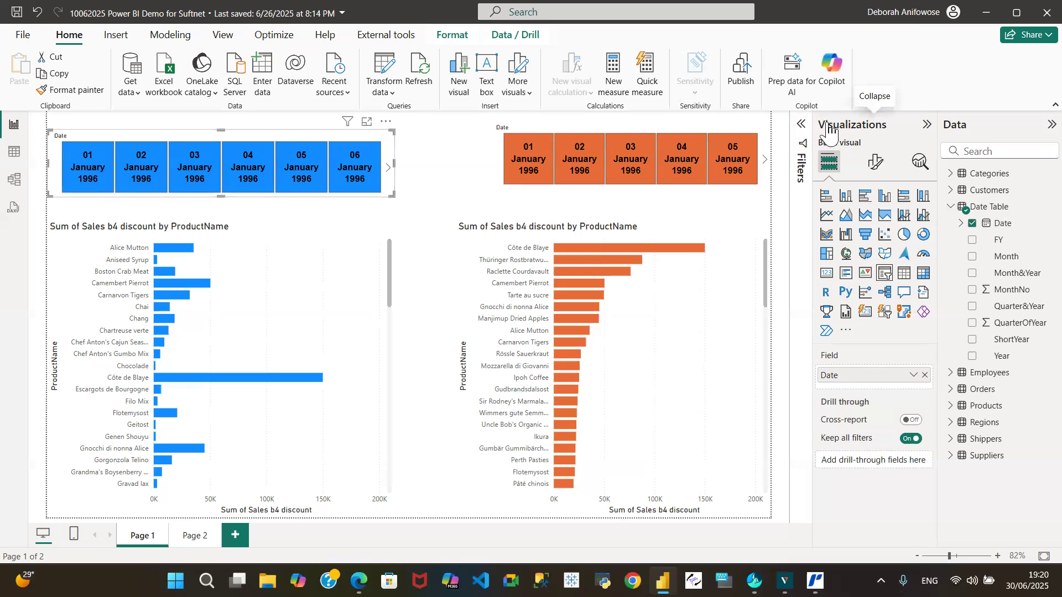
click(801, 125)
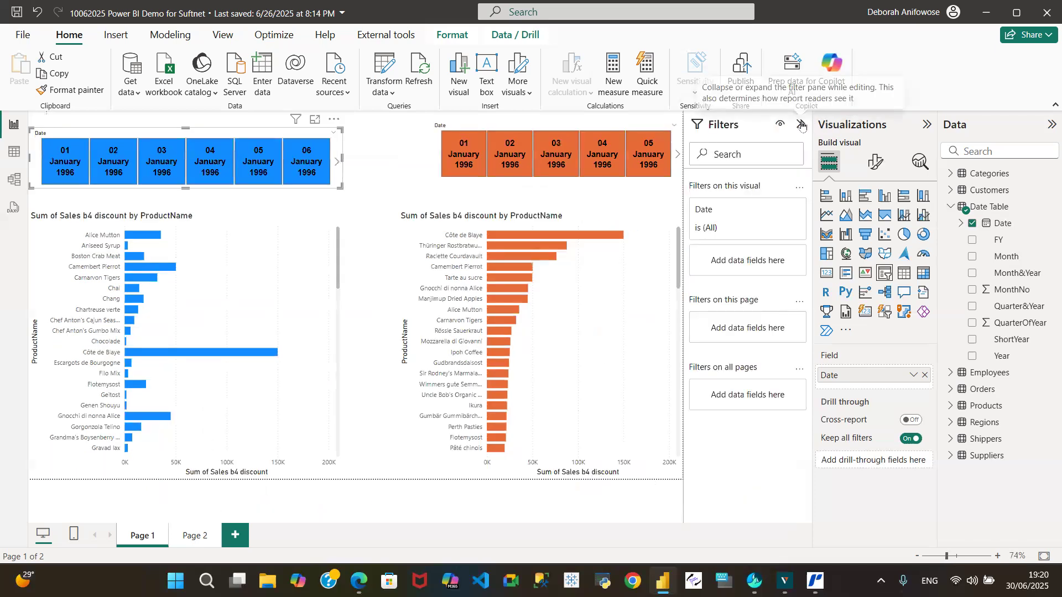
click(773, 211)
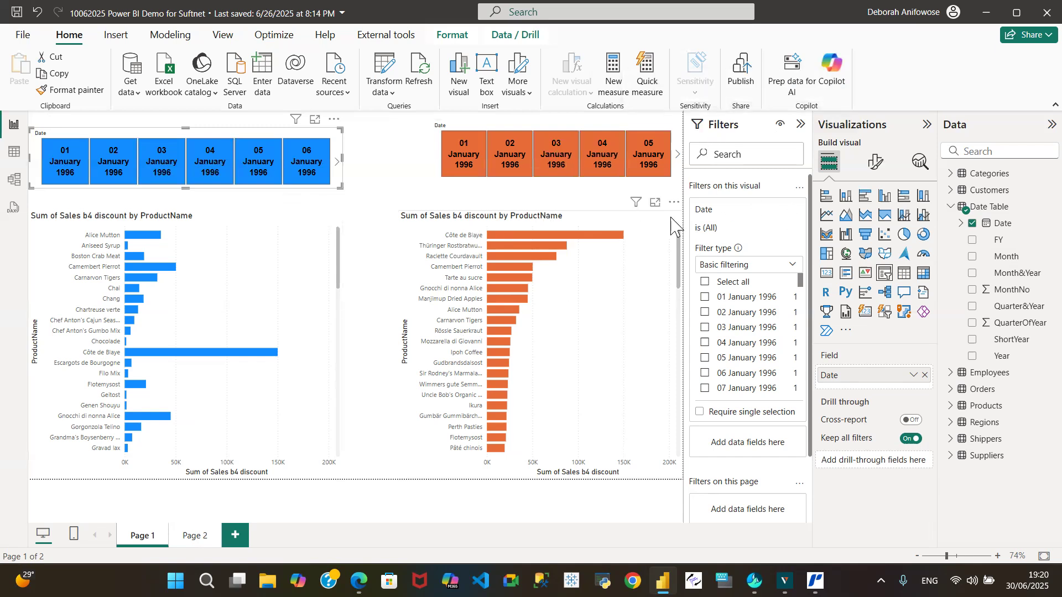
click(582, 195)
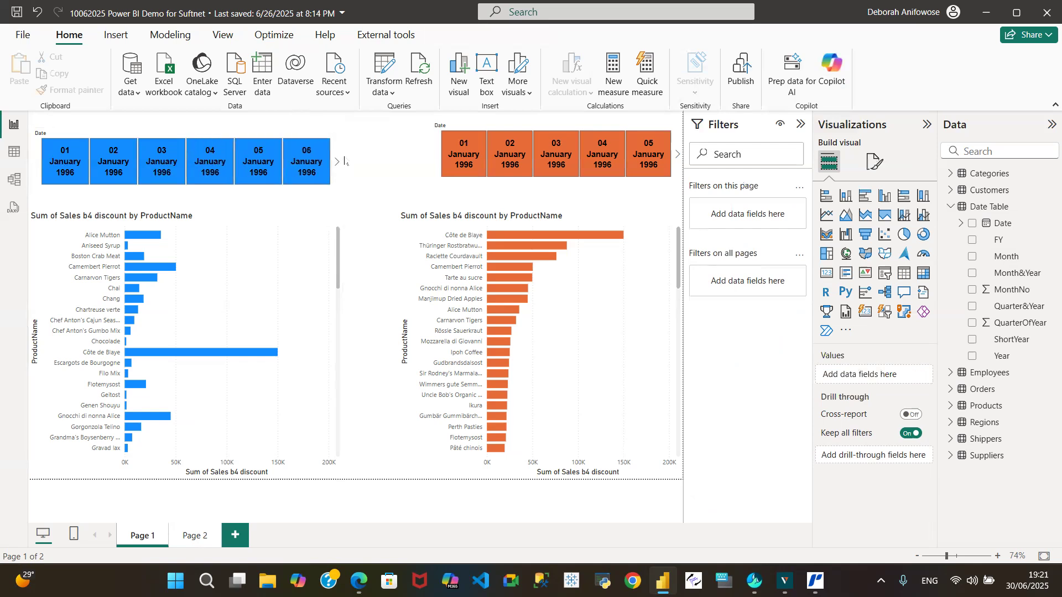
Try filtering the blue chart by 01 January 1996 and 06 January 1996 in the slicer, clearing each selection.
click(54, 166)
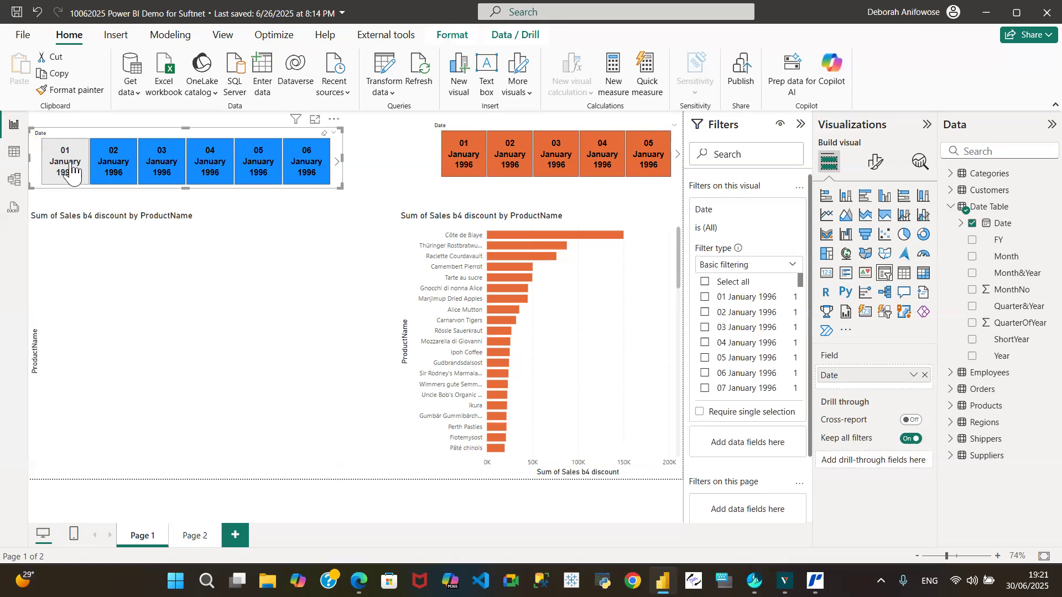
click(56, 168)
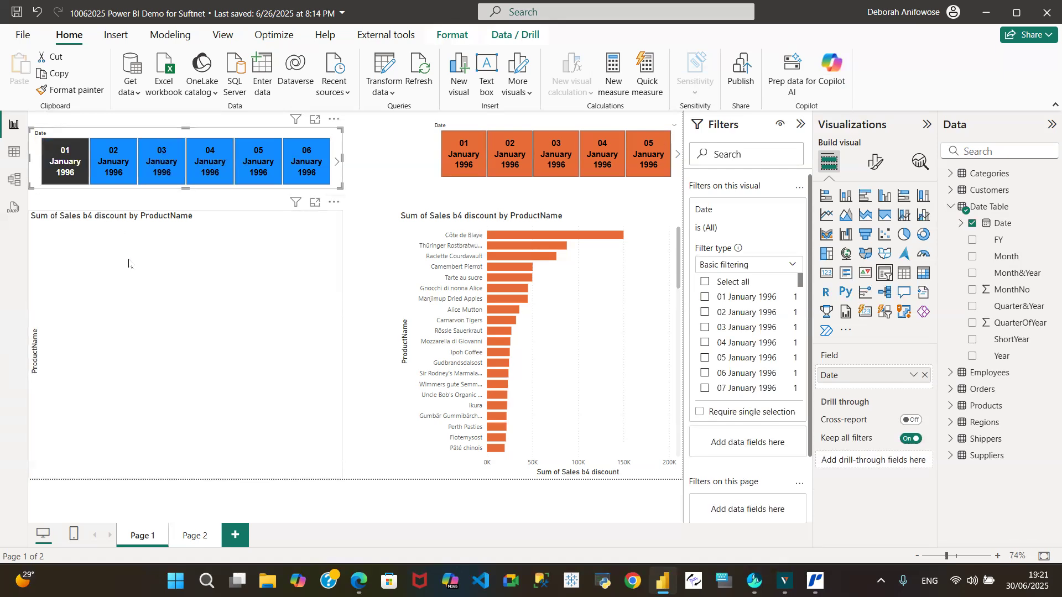
click(57, 163)
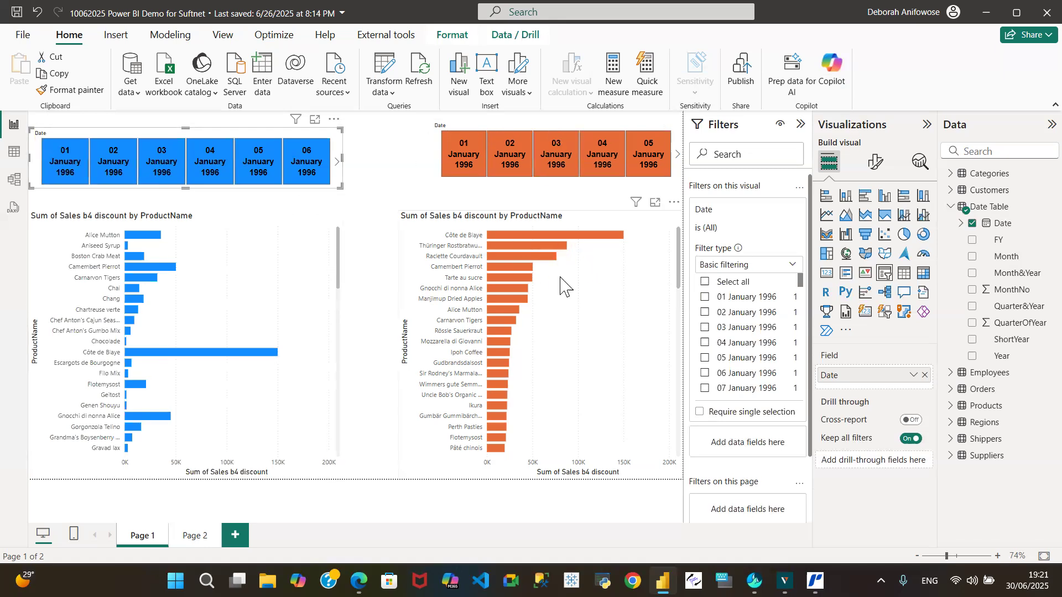
click(313, 167)
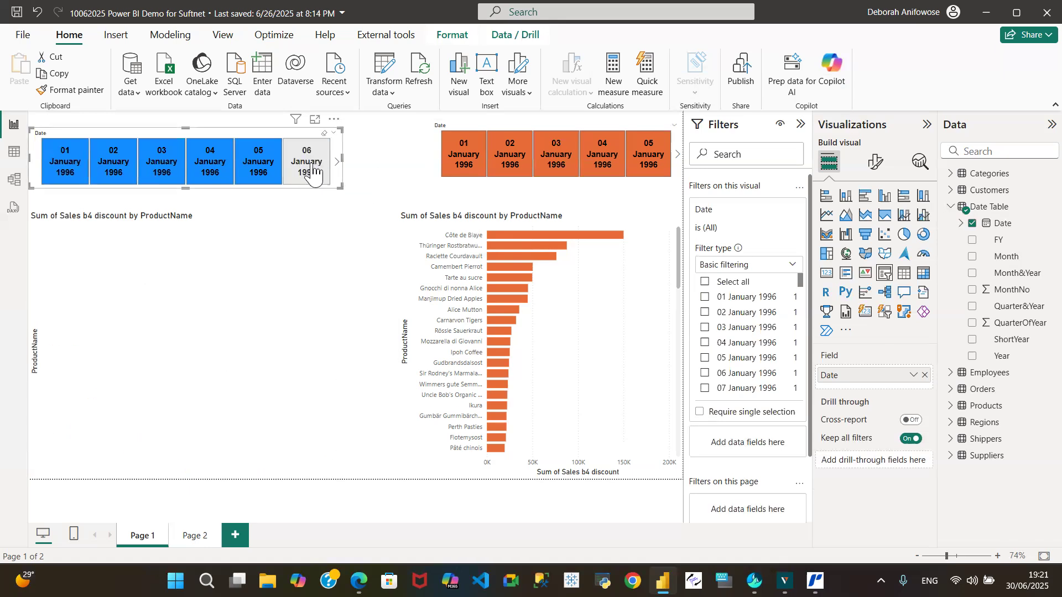
click(316, 171)
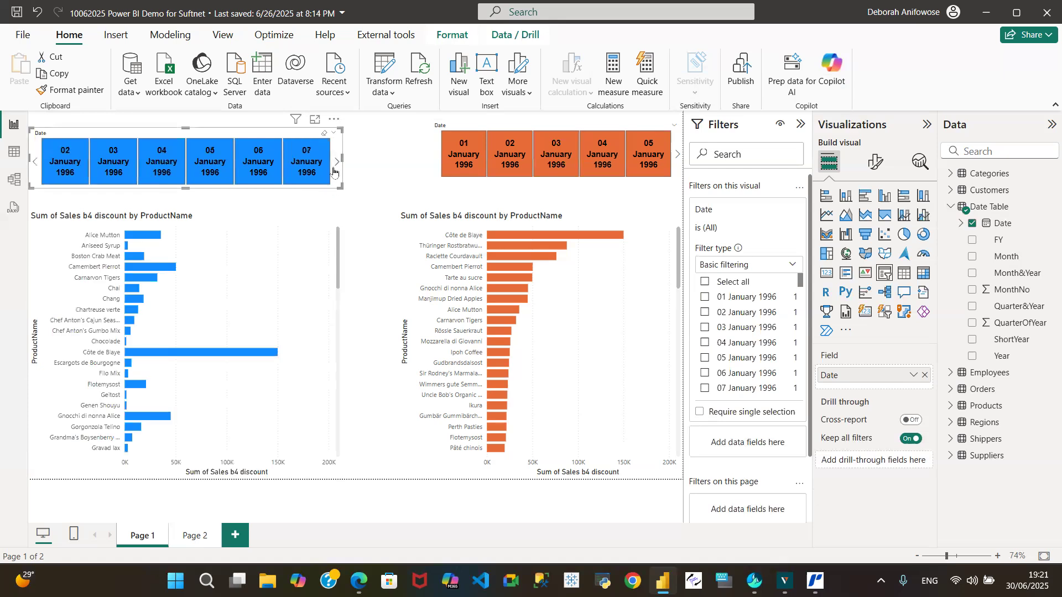
Browse the blue slicer's dates forward to 24–29 January 1996.
click(337, 168)
click(337, 168)
click(337, 168)
click(337, 168)
click(337, 168)
click(337, 168)
click(337, 168)
click(337, 171)
click(337, 171)
click(337, 168)
click(337, 168)
click(337, 168)
click(337, 169)
click(336, 168)
click(337, 168)
click(337, 168)
click(337, 171)
Collapse the Visualizations pane, keeping the Filters pane expanded, and deselect the blue slicer.
click(801, 124)
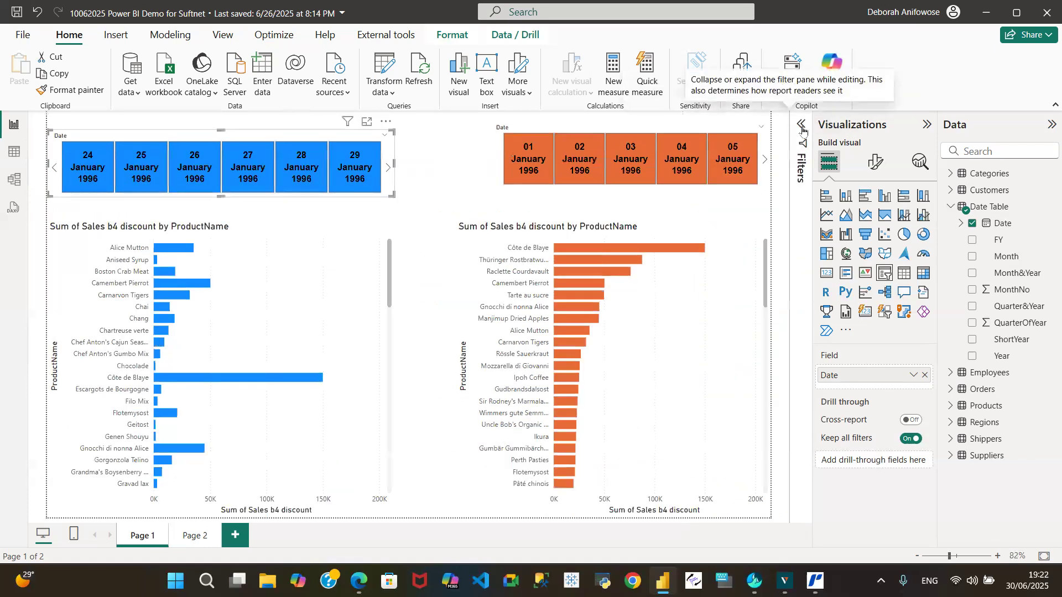
click(802, 128)
click(929, 127)
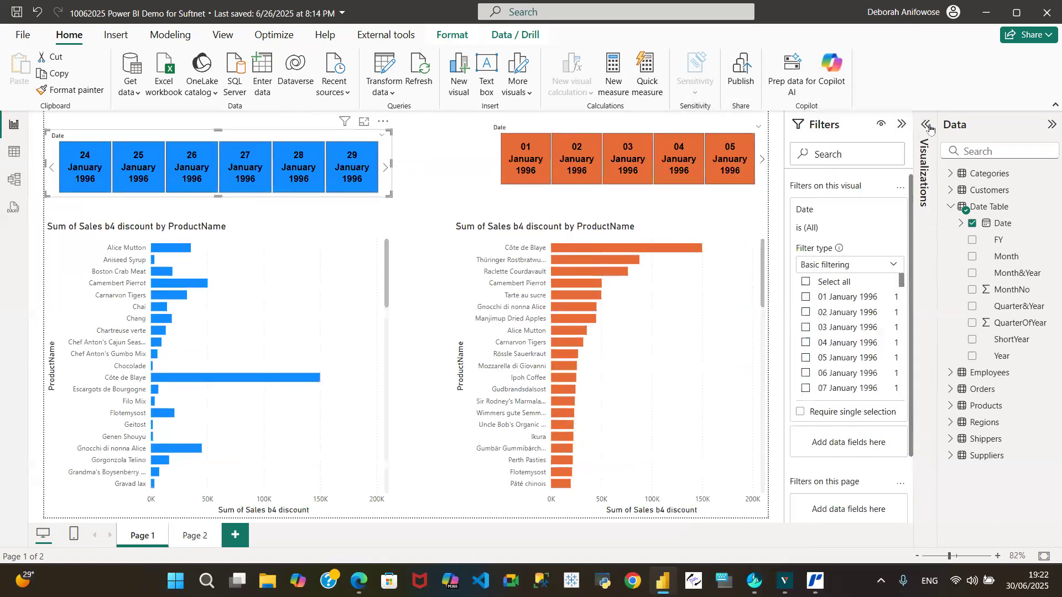
click(447, 199)
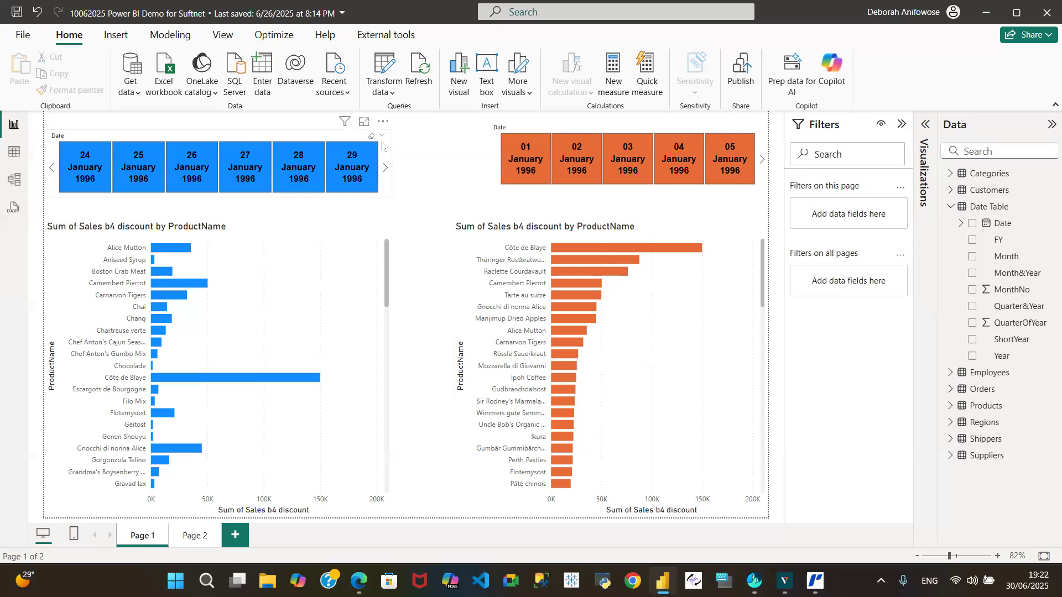
Limit the blue date slicer to 01, 02 and 03 January 1996 with its visual-level Date filter, and clear that filter.
click(384, 149)
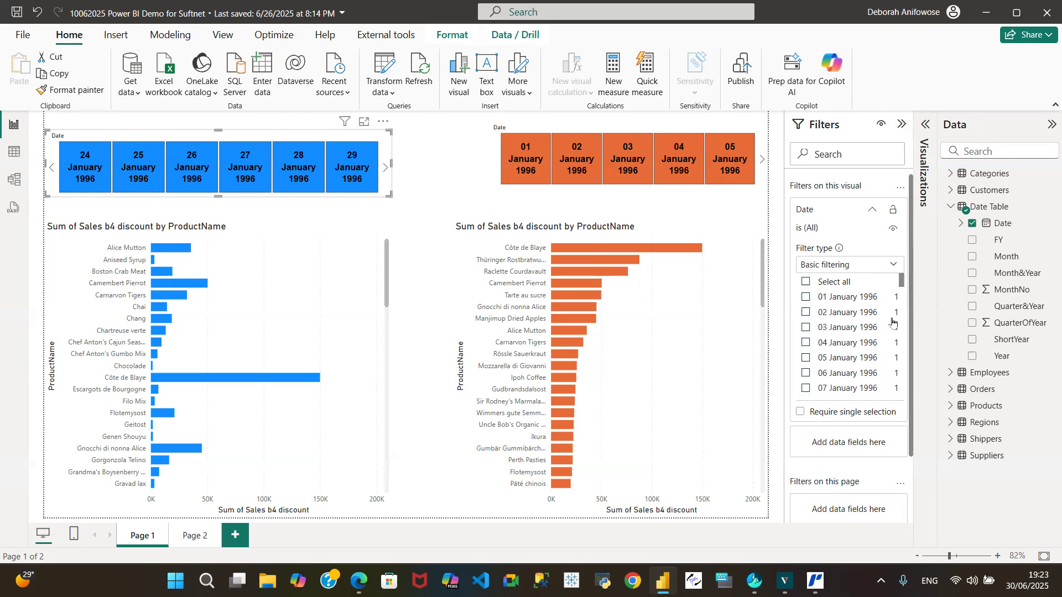
click(807, 303)
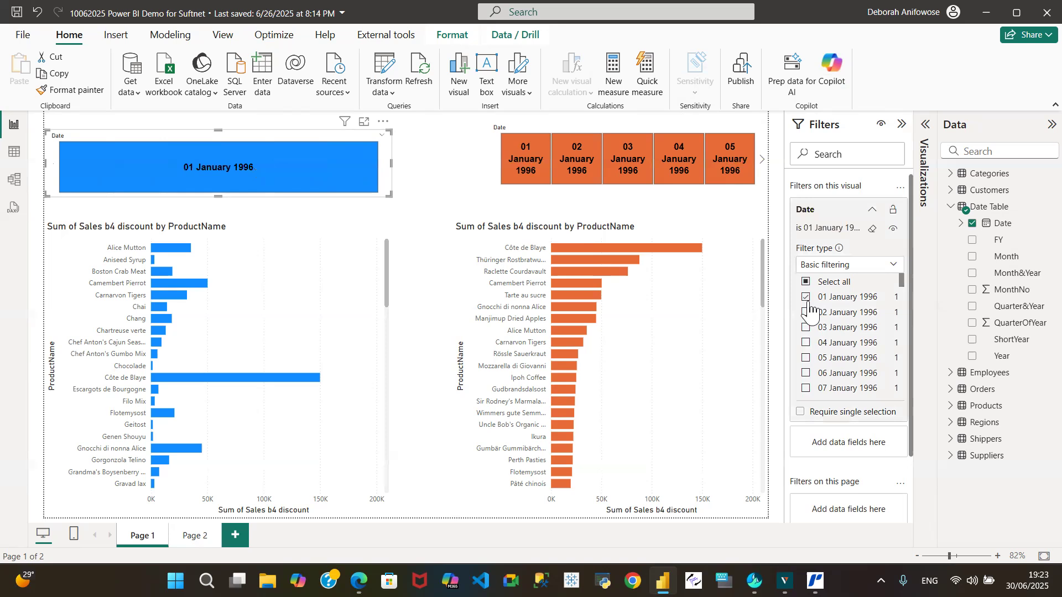
click(809, 313)
click(809, 328)
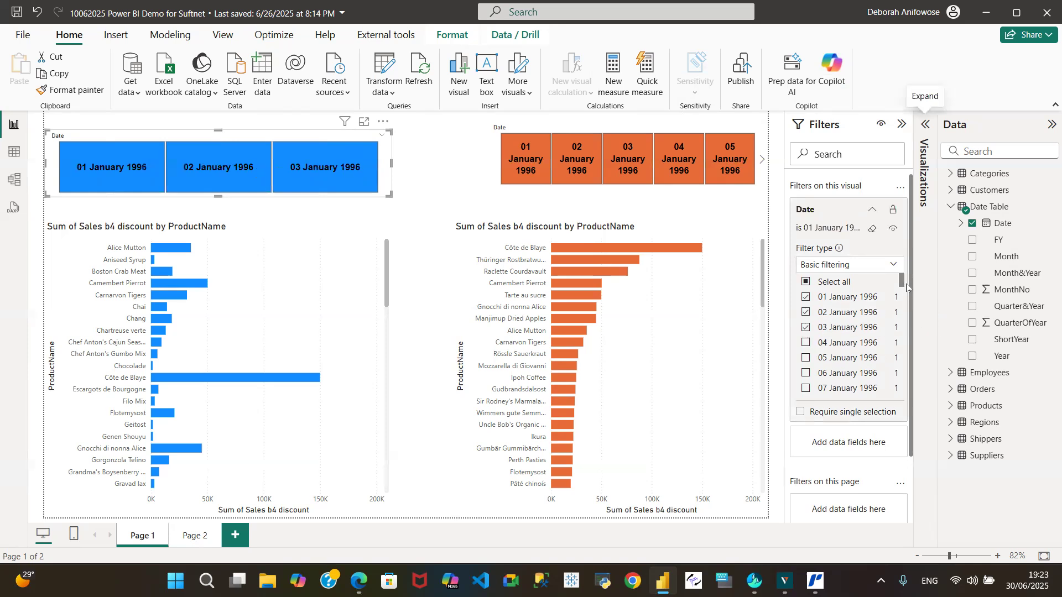
mouse_move(902, 285)
mouse_down()
mouse_move(902, 302)
mouse_move(897, 266)
mouse_up()
click(872, 229)
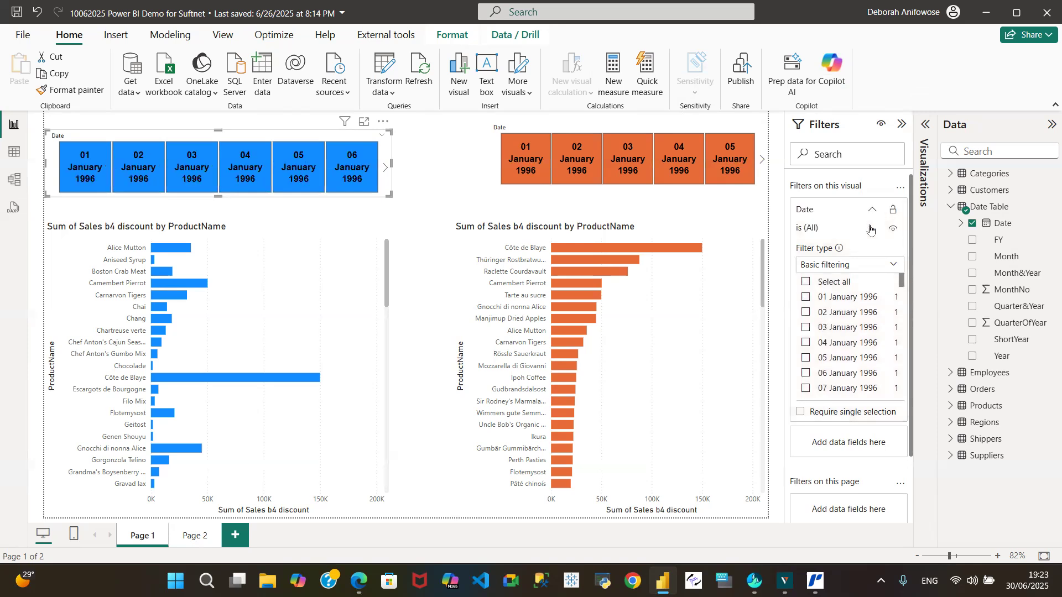
Filter the blue chart's ProductName to Alice Mutton, Aniseed Syrup, Boston Crab Meat, Carnarvon Tigers and Chai.
click(310, 227)
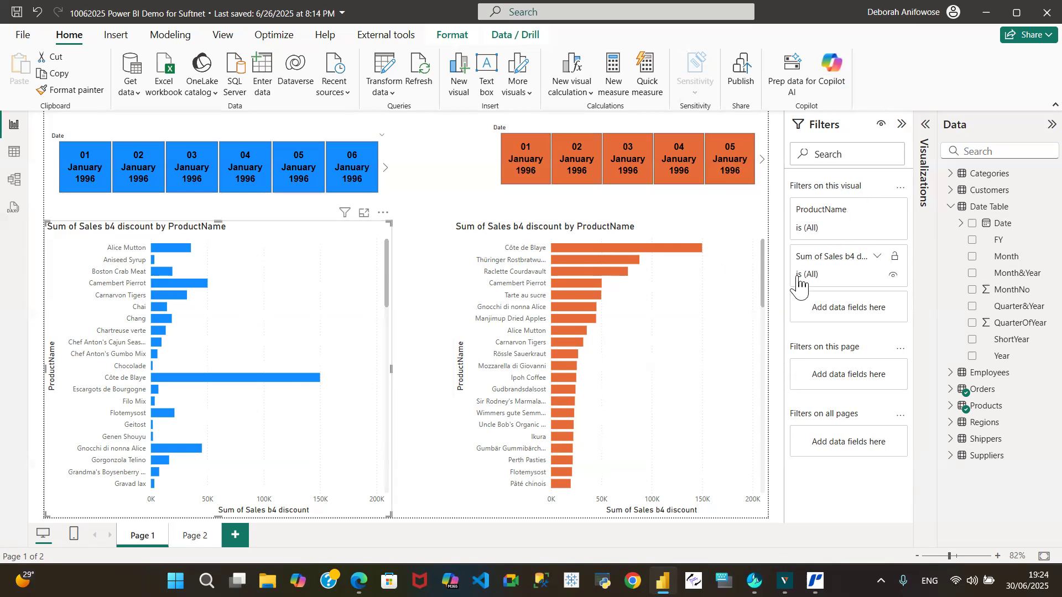
click(873, 212)
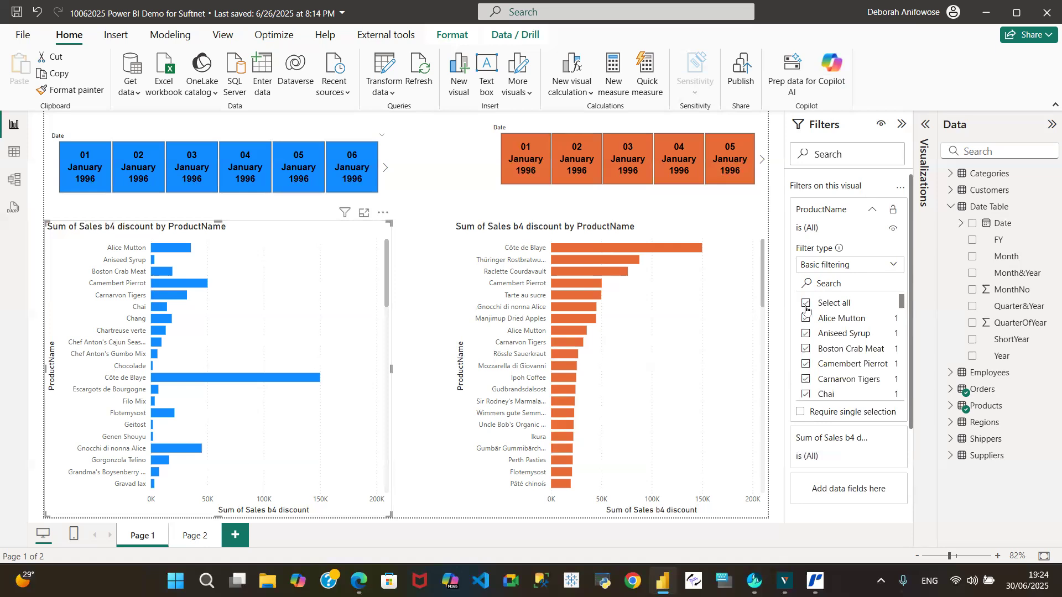
click(806, 304)
click(806, 319)
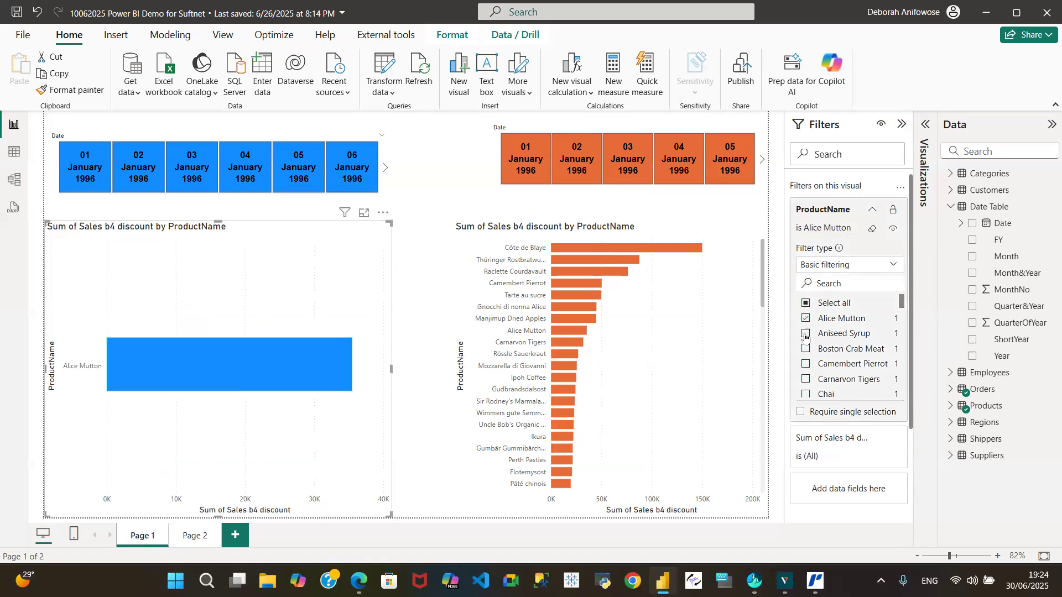
click(806, 334)
click(807, 349)
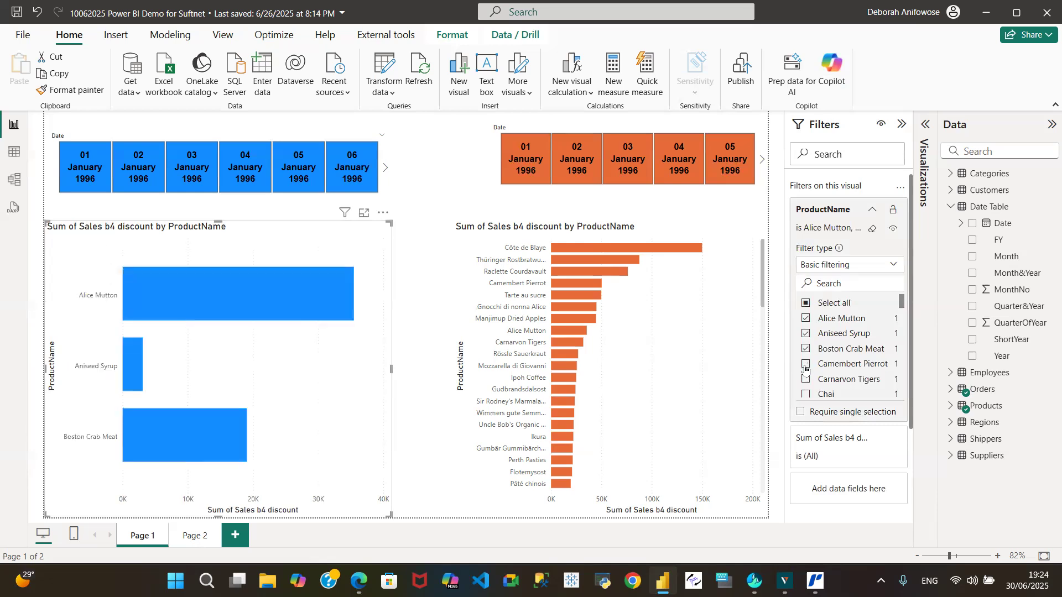
click(808, 382)
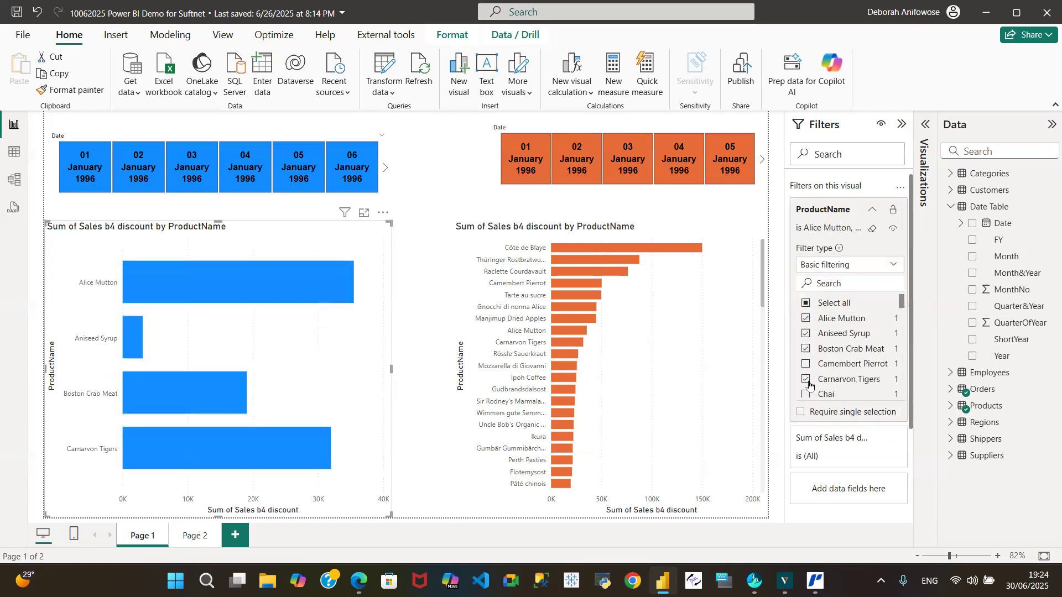
click(807, 396)
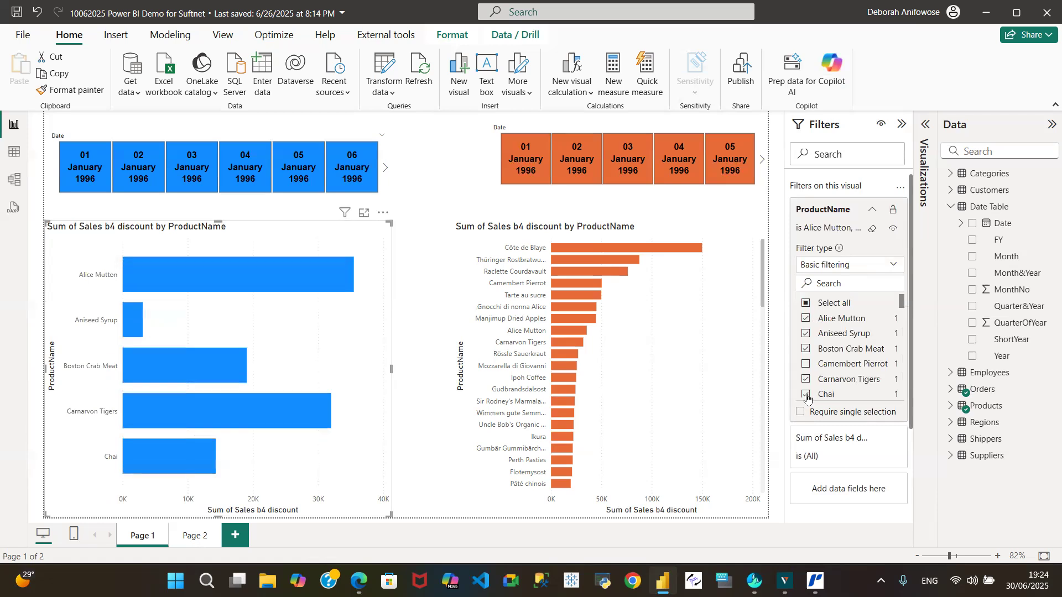
Add Filo Mix and Escargots de Bourgogne to the blue chart's ProductName filter, and clear the whole filter.
drag(903, 310, 903, 324)
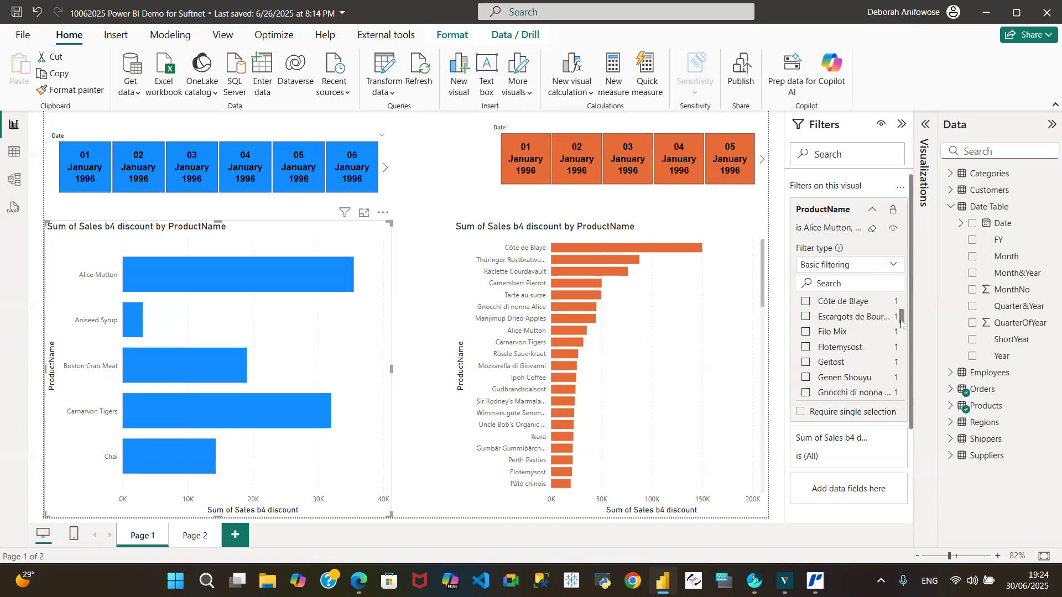
click(805, 333)
click(804, 318)
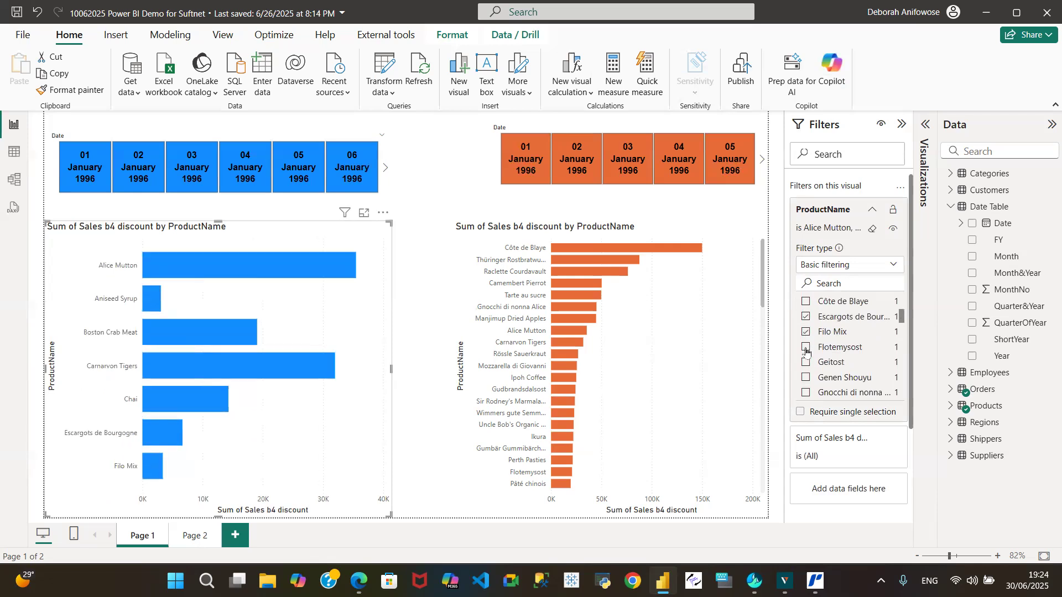
click(873, 230)
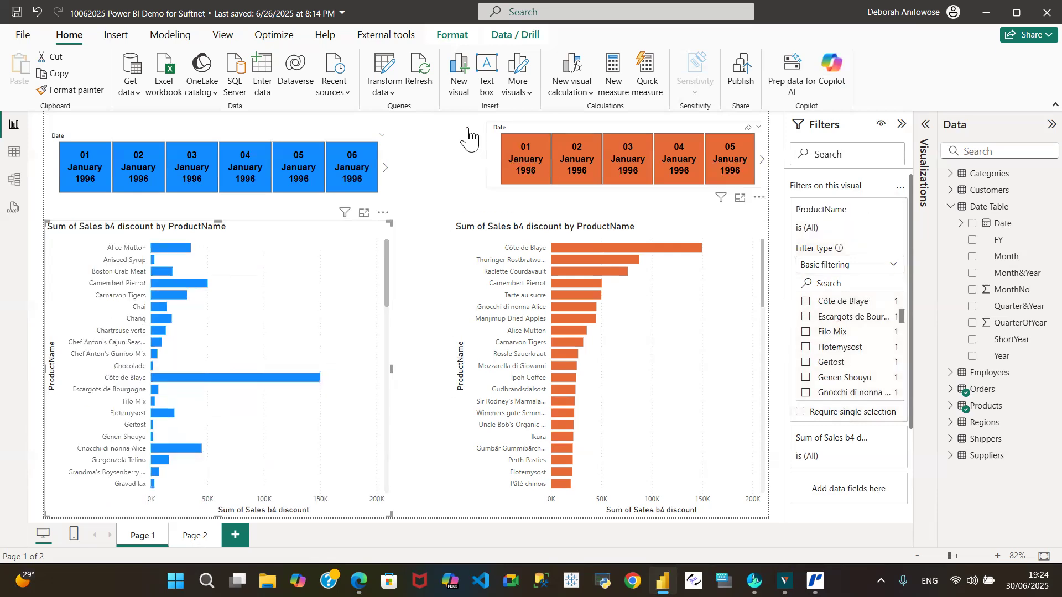
Apply a Relative date filter to the blue date slicer for dates in the last 10 days, including today.
click(357, 139)
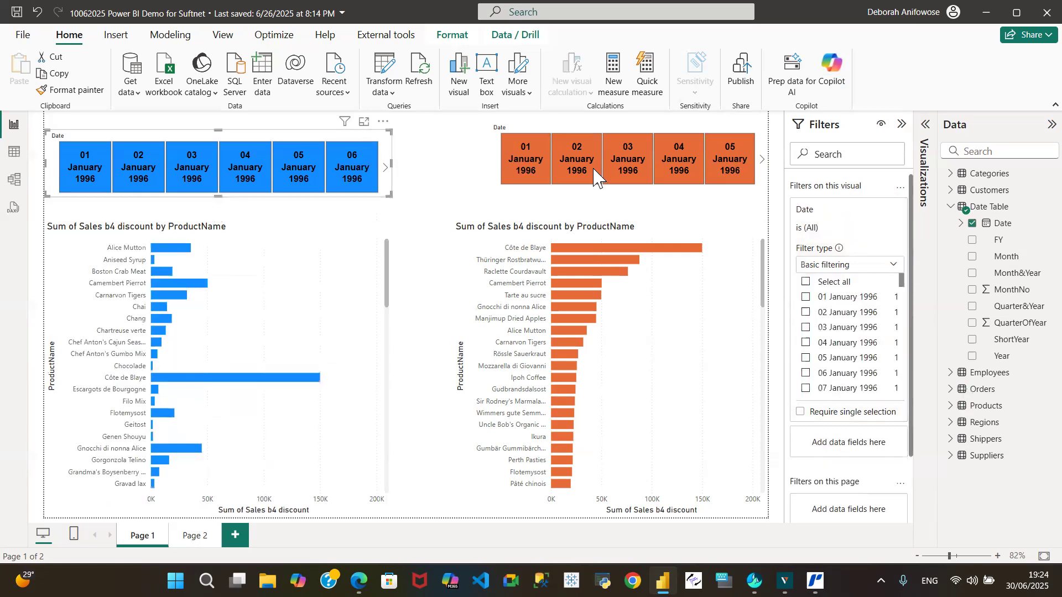
click(892, 267)
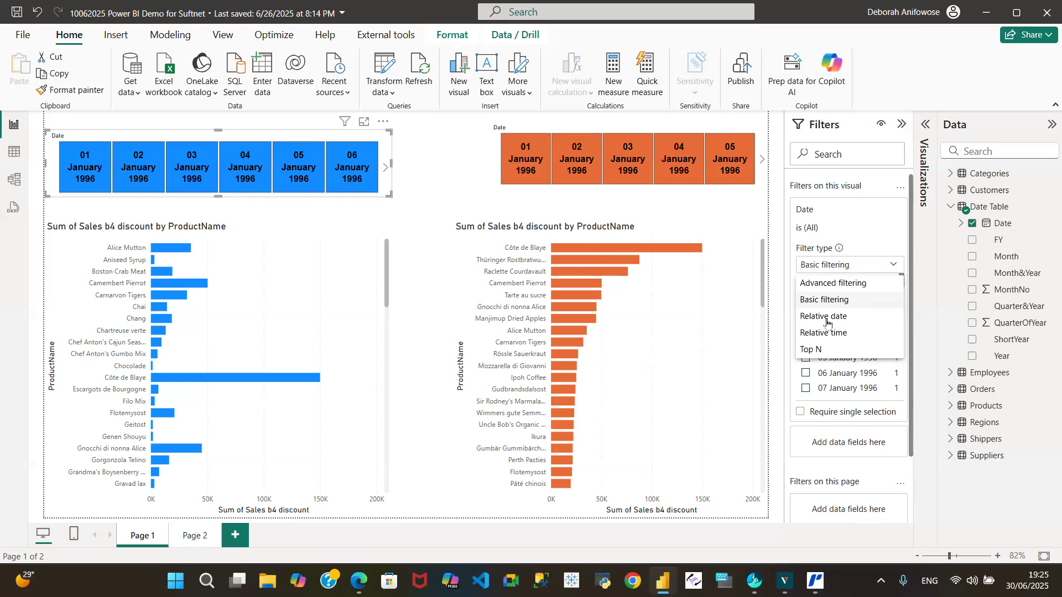
click(828, 321)
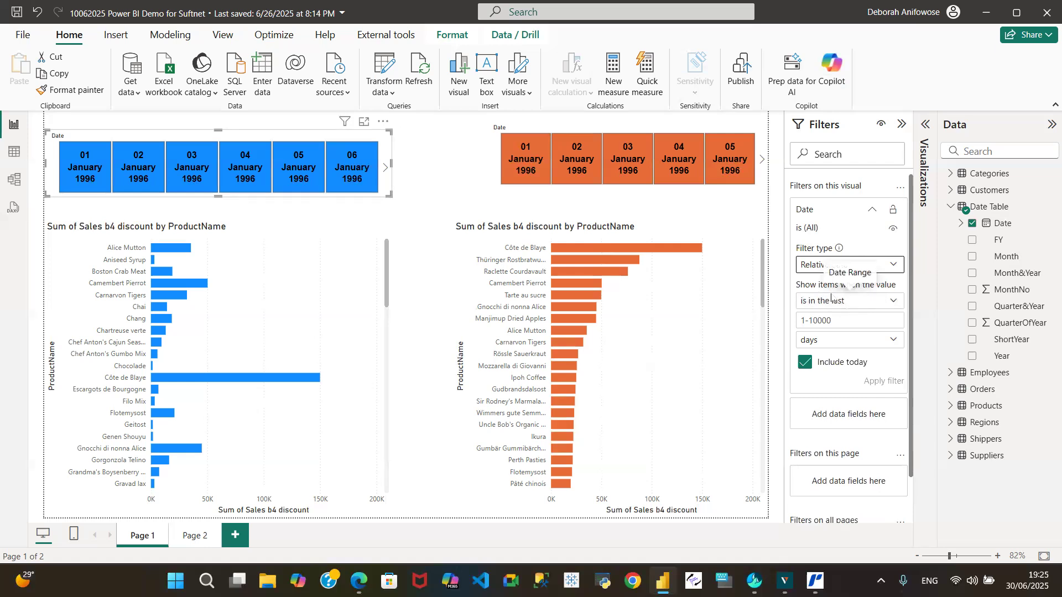
click(895, 302)
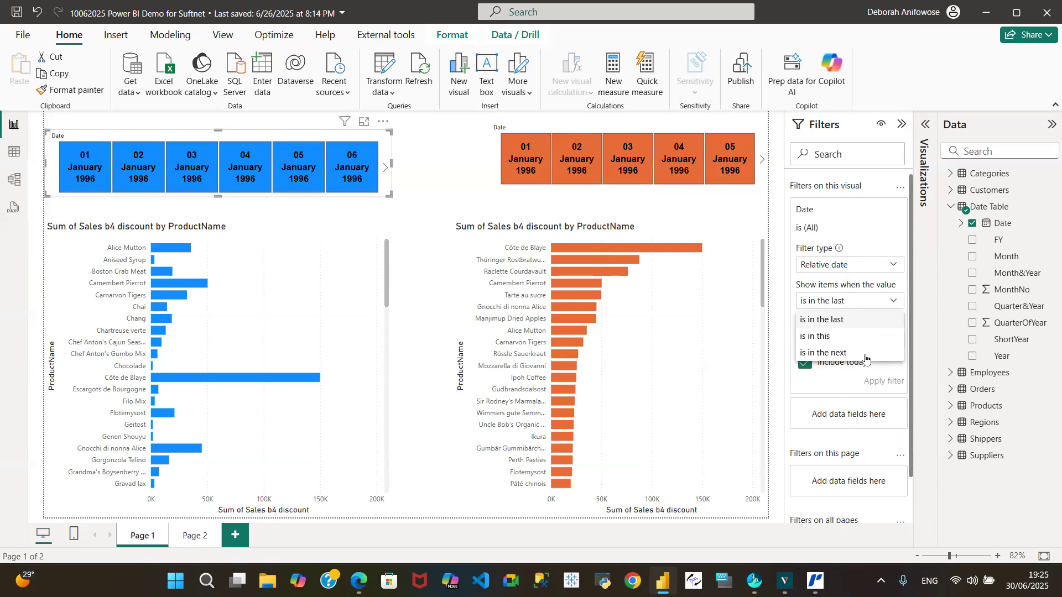
click(829, 321)
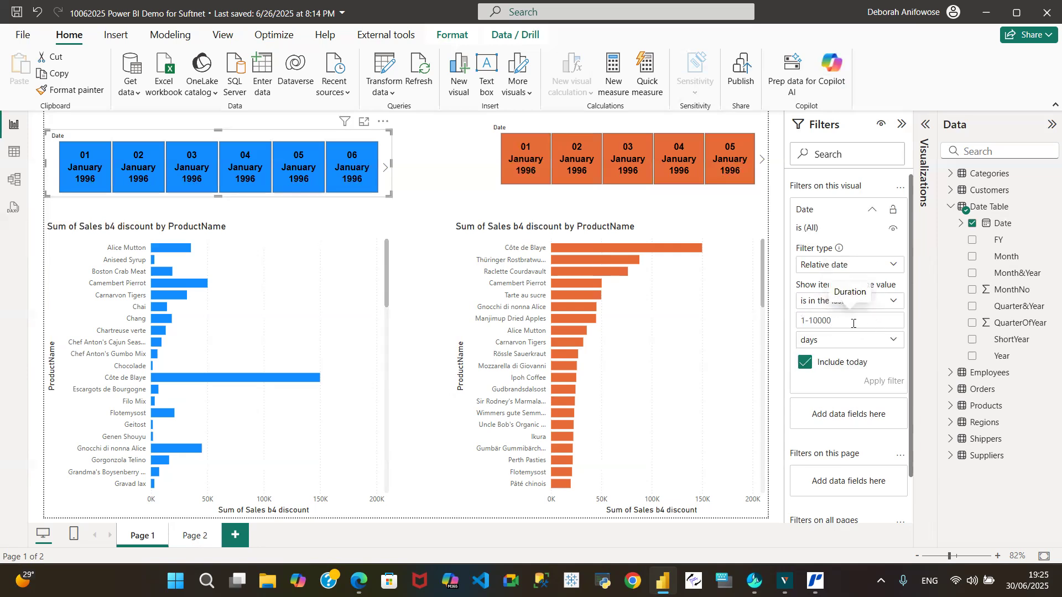
text(10)
click(895, 341)
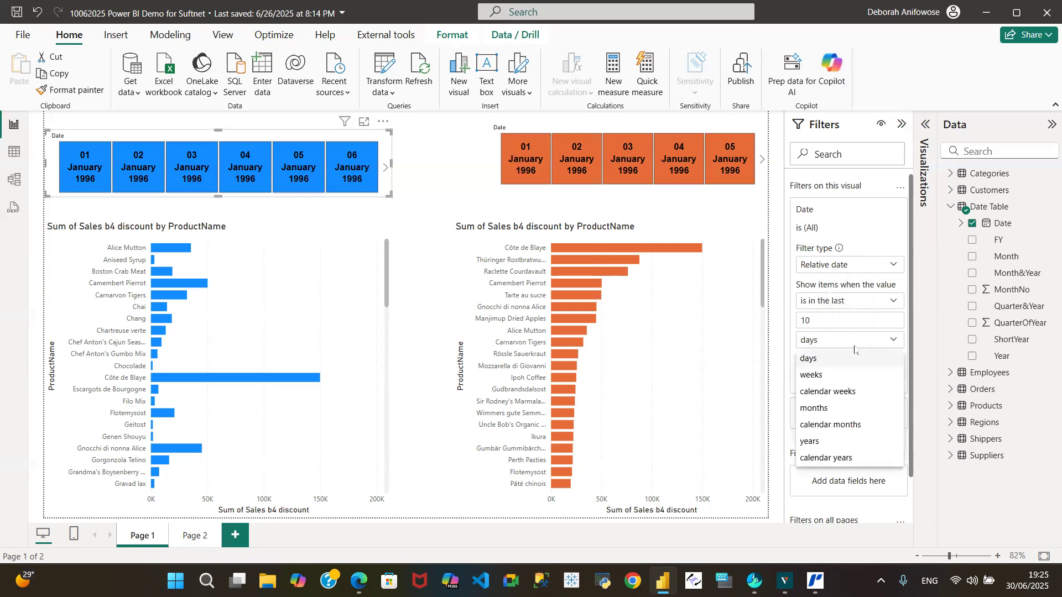
click(832, 361)
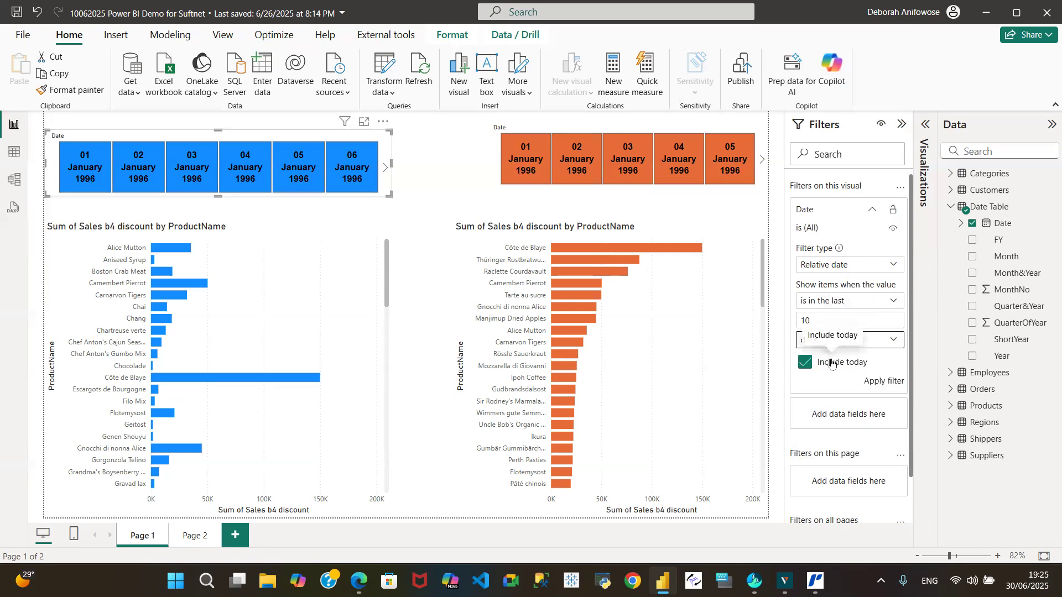
click(892, 382)
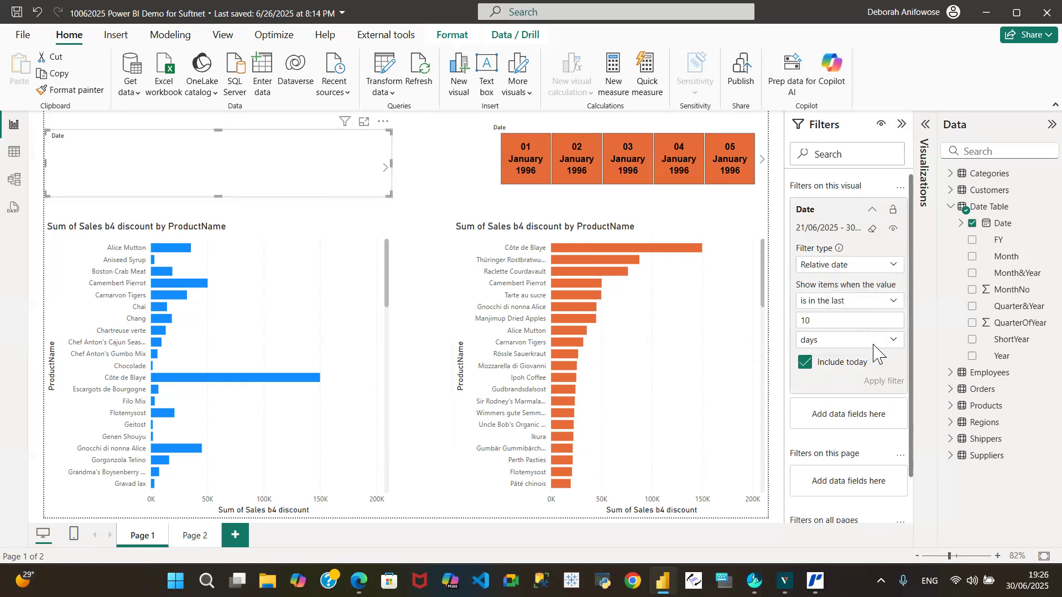
Reapply the blue slicer's relative date filter with the period set to weeks and again with calendar weeks.
click(894, 343)
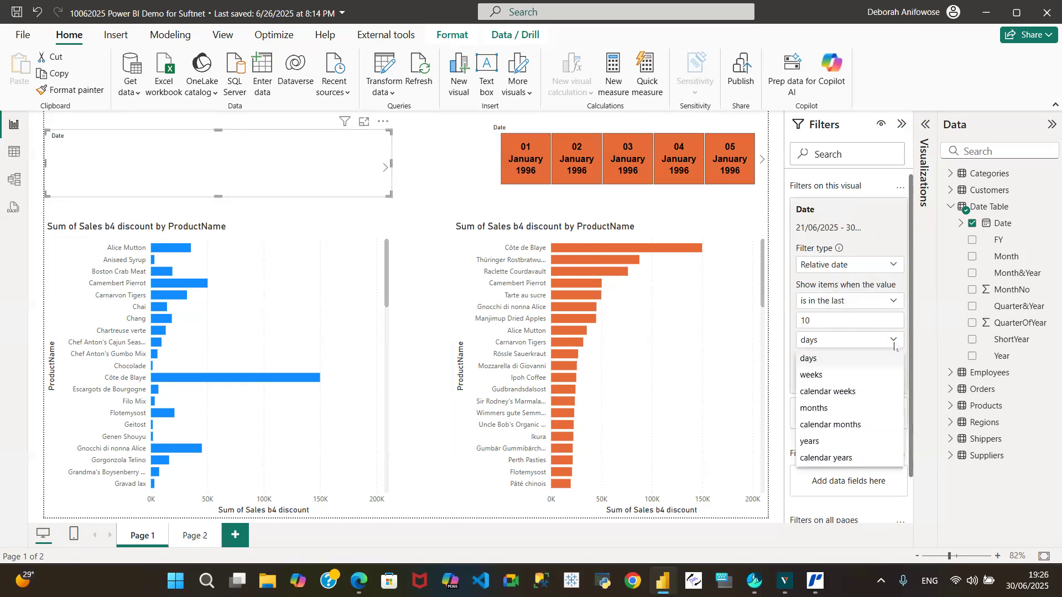
click(821, 382)
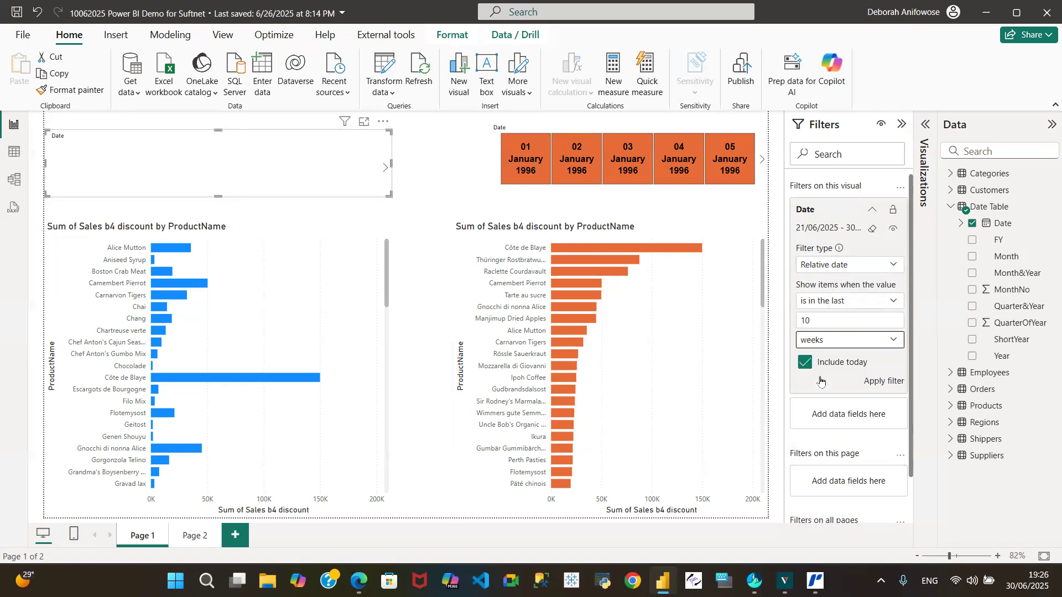
click(888, 382)
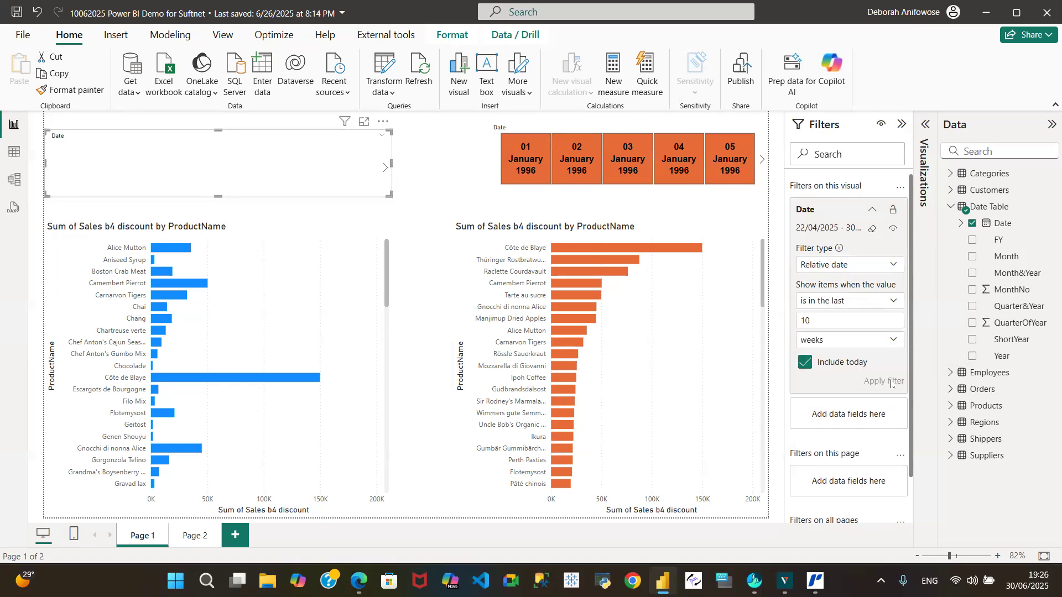
click(897, 350)
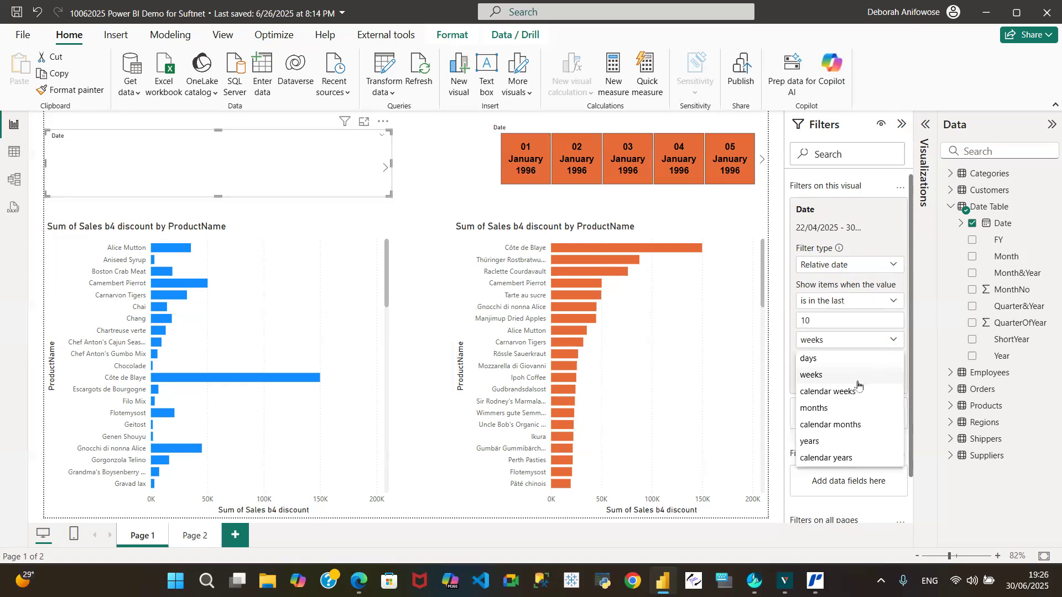
click(844, 393)
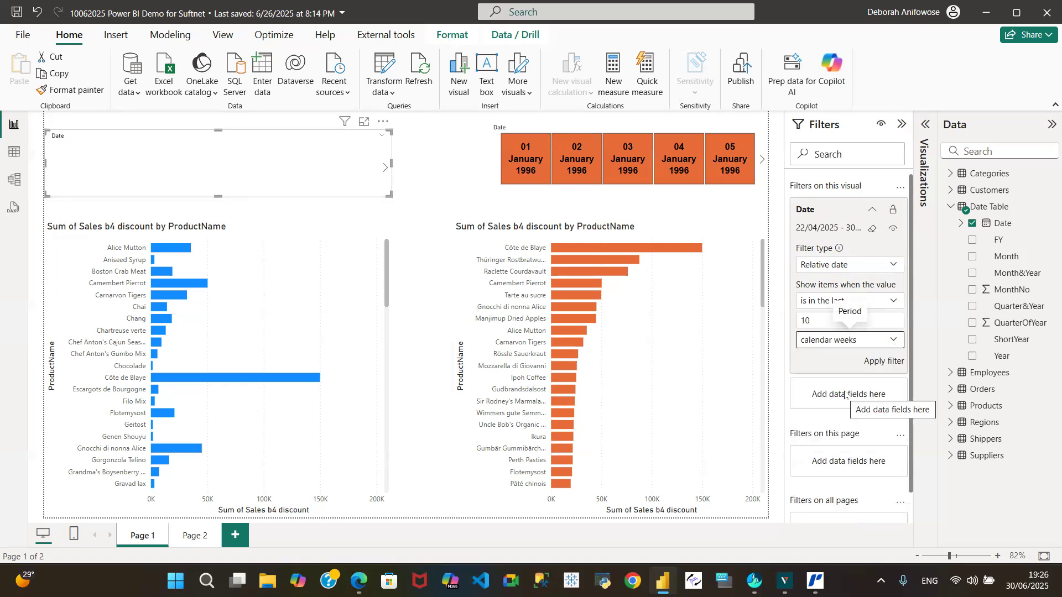
click(889, 364)
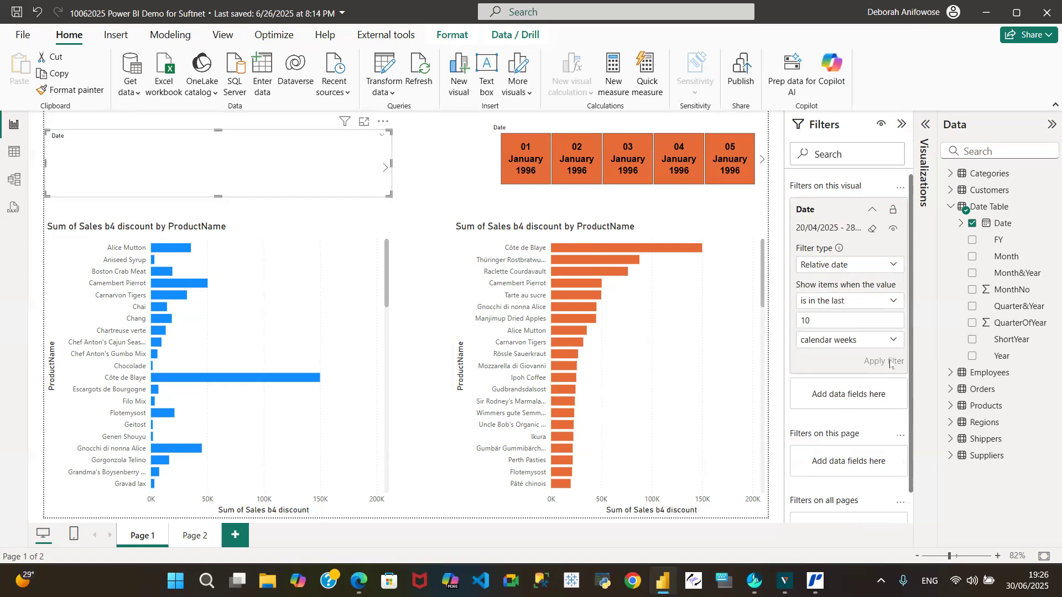
Change the relative date period of the blue slicer's Date filter to months and apply it.
click(895, 341)
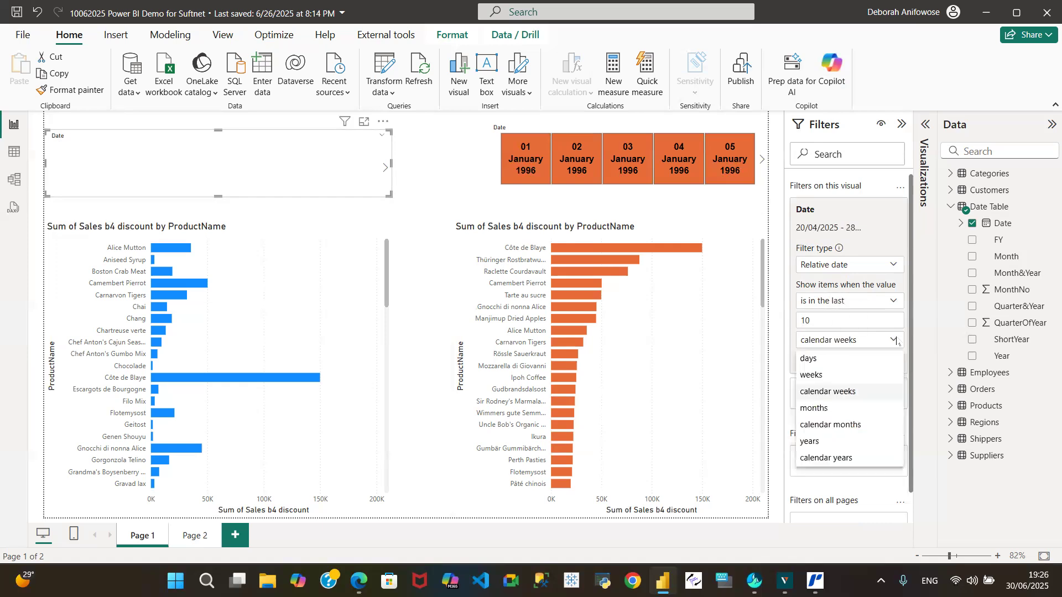
click(839, 413)
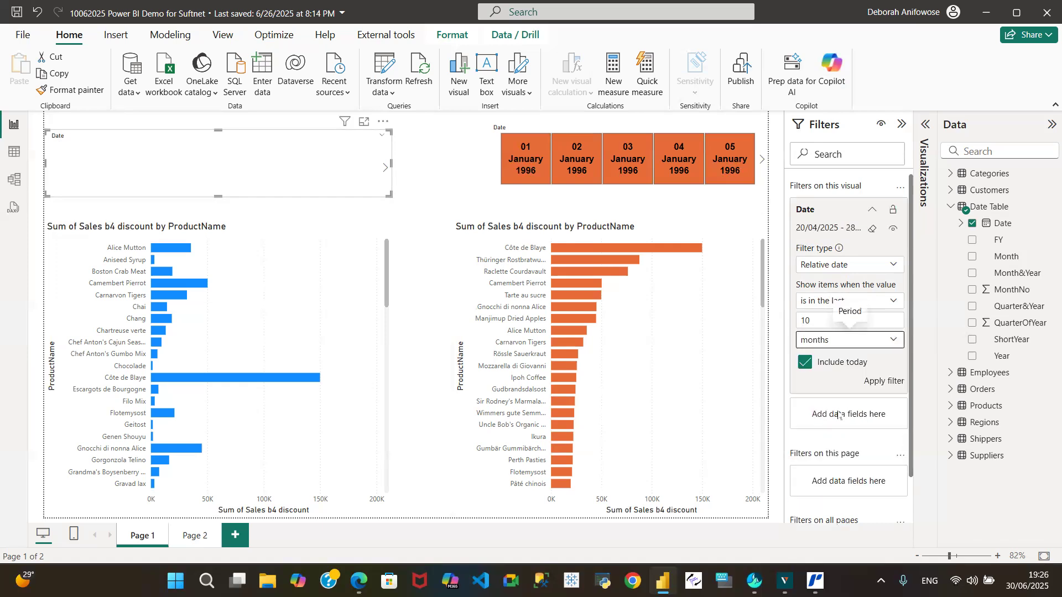
click(880, 385)
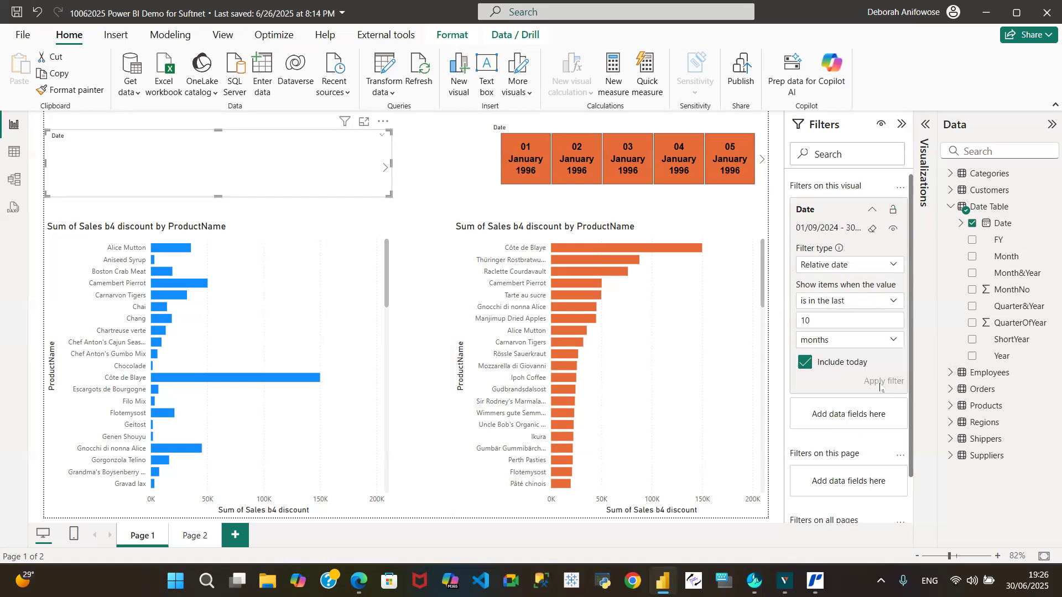
Change the relative date period of the blue slicer's Date filter to years and apply it.
click(894, 342)
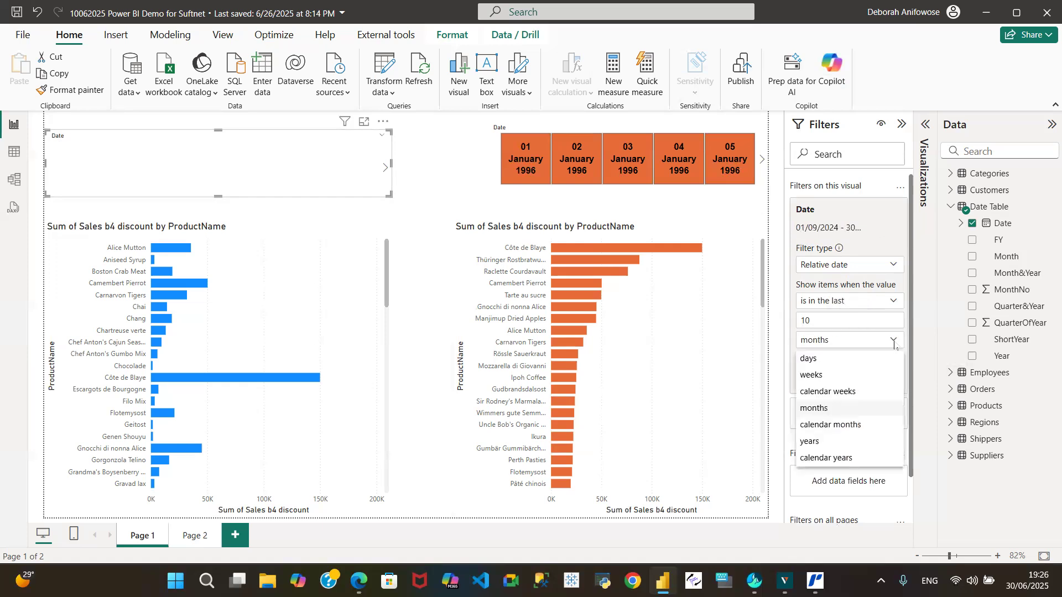
click(837, 442)
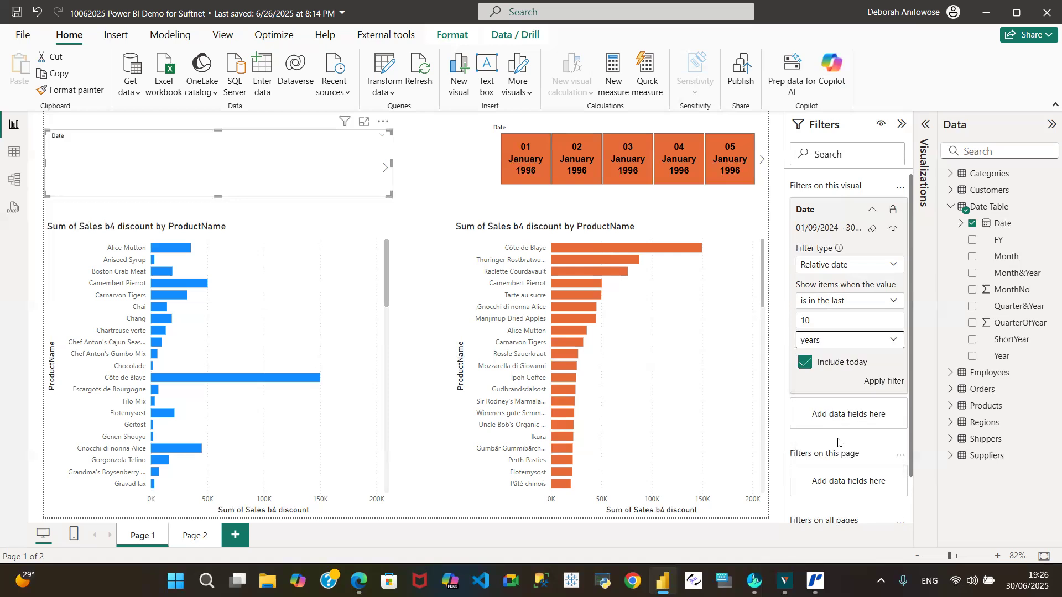
click(882, 383)
Set the duration of the blue slicer's relative date filter to 25 and apply it.
click(823, 322)
key(BackSpace)
key(BackSpace)
text(2)
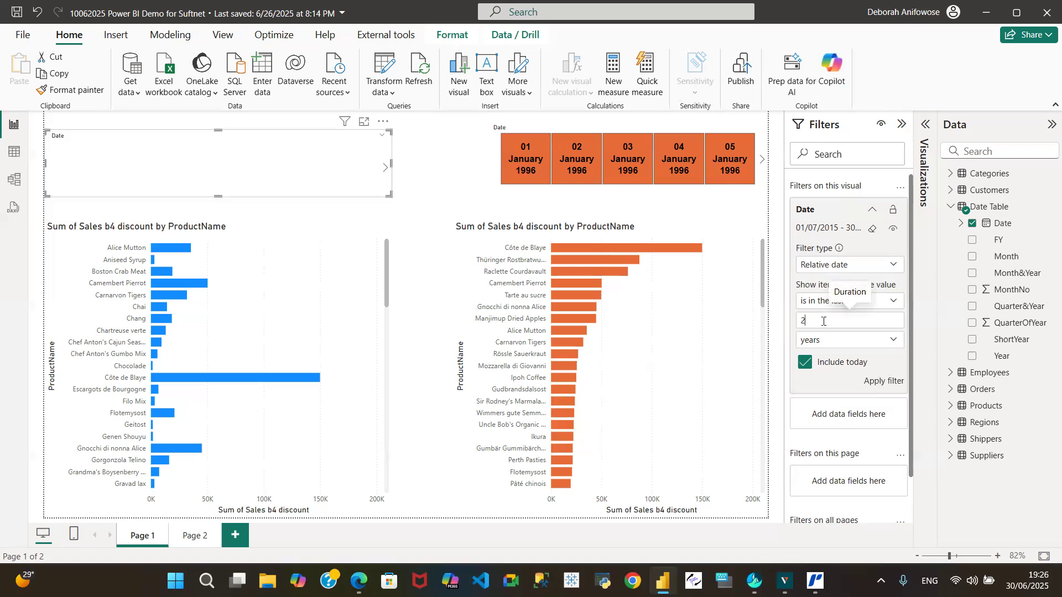
text(5)
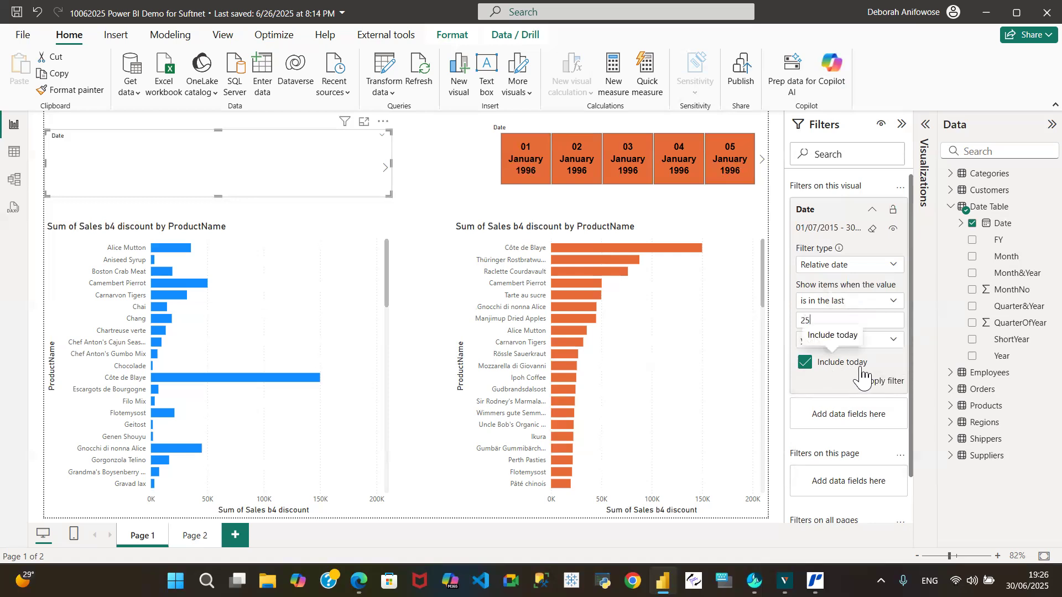
click(880, 385)
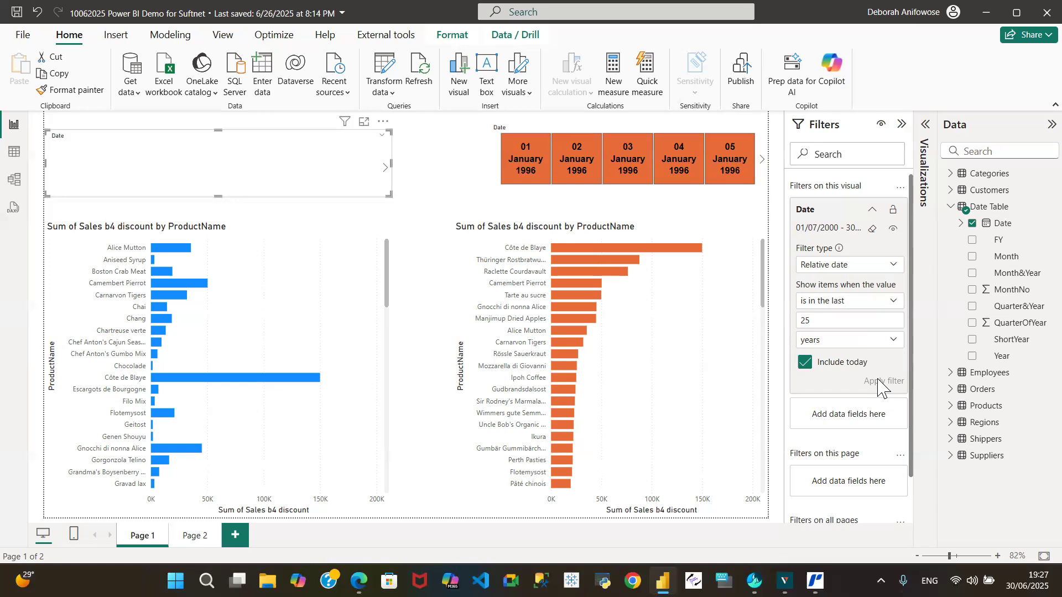
Set the duration of the blue slicer's relative date filter to 31 and apply it.
click(820, 324)
key(BackSpace)
key(BackSpace)
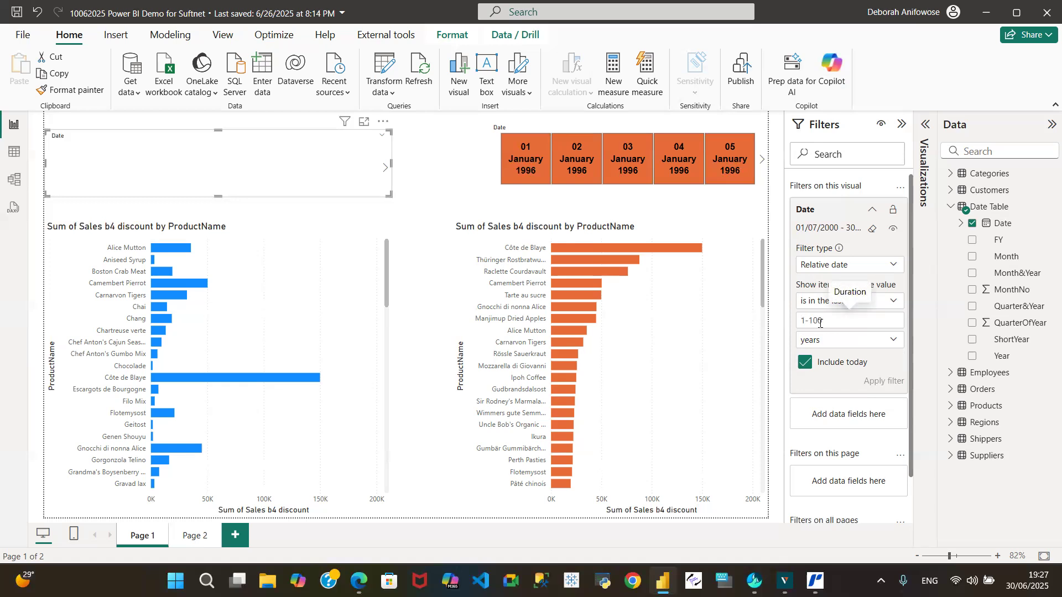
text(31)
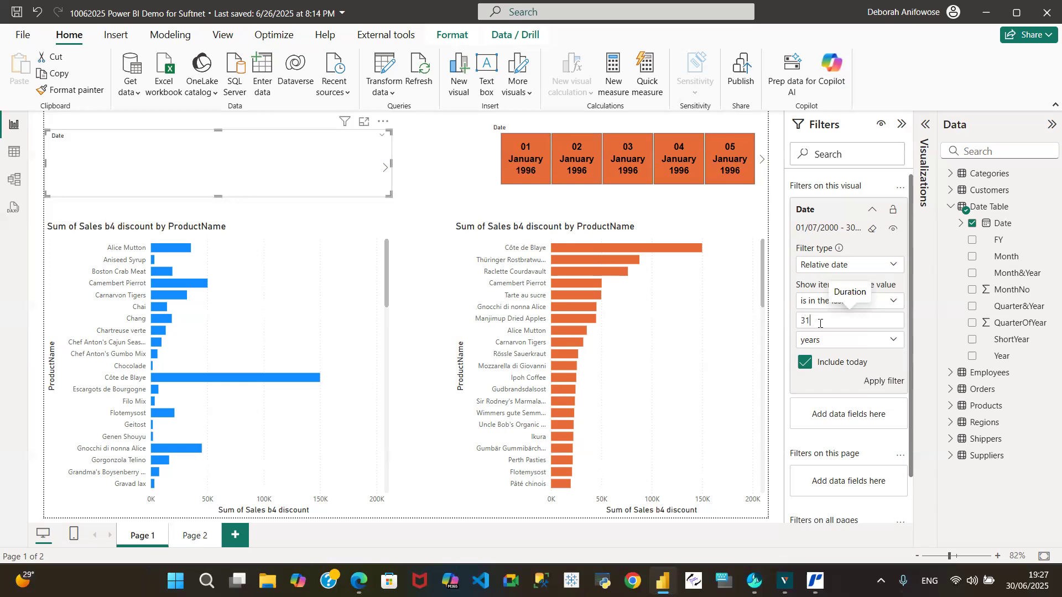
click(879, 383)
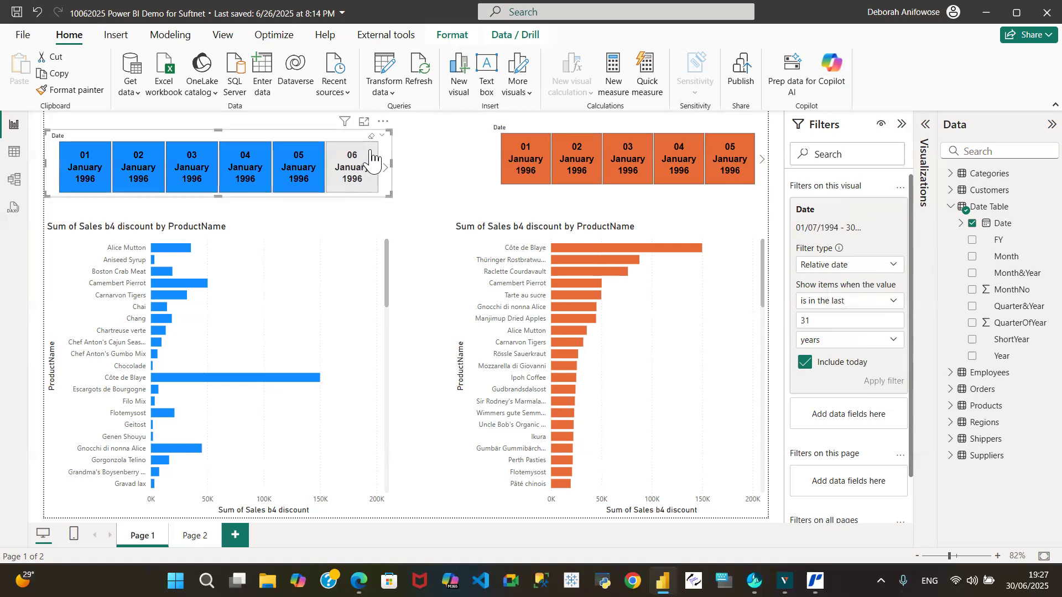
Page forward through the January 1996 dates offered in the blue date slicer.
click(385, 167)
click(383, 168)
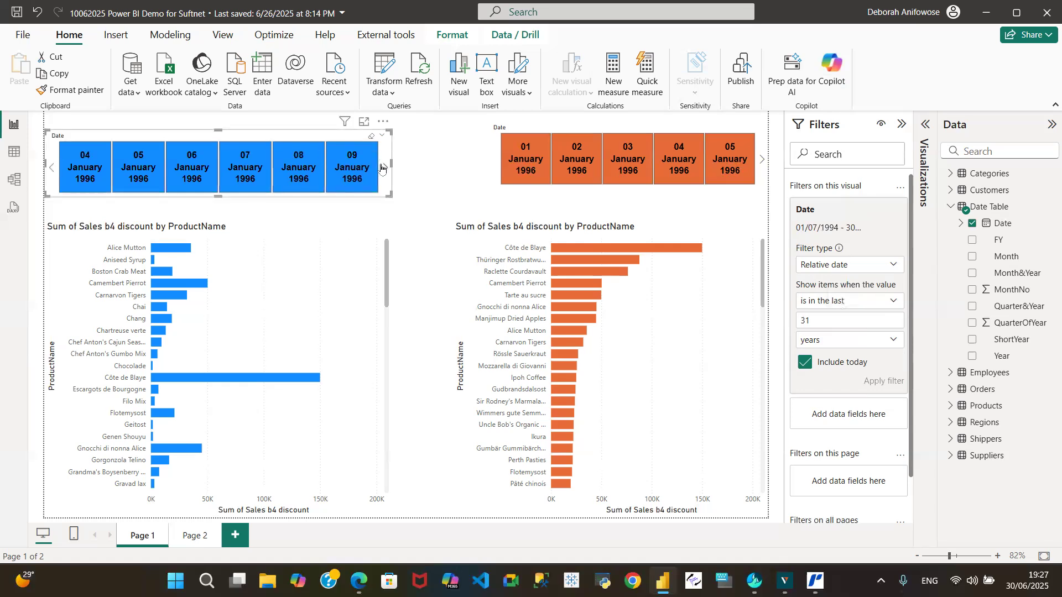
click(385, 170)
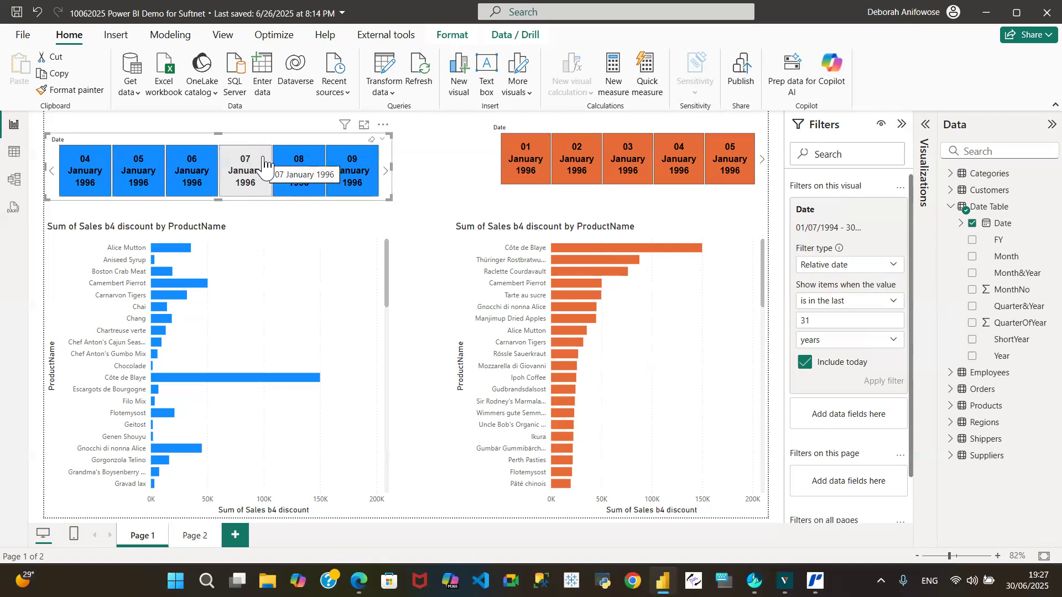
click(385, 172)
click(385, 172)
click(385, 172)
click(385, 172)
click(385, 172)
click(385, 172)
click(385, 172)
click(385, 172)
click(385, 172)
click(385, 172)
click(385, 172)
click(385, 172)
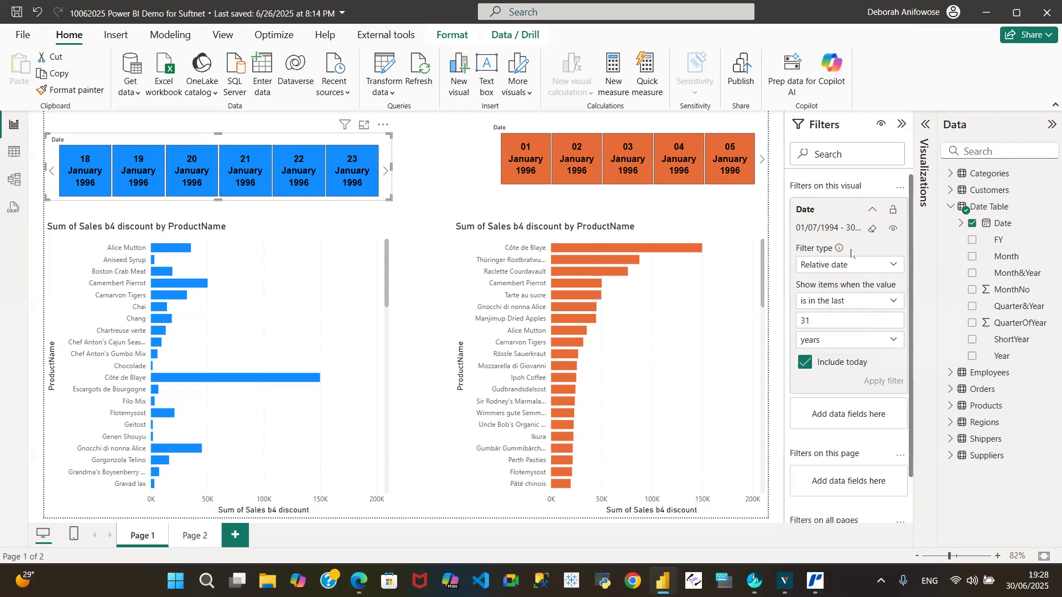
Switch the blue slicer's Date filter type to Relative time and examine its range and time unit options.
click(893, 265)
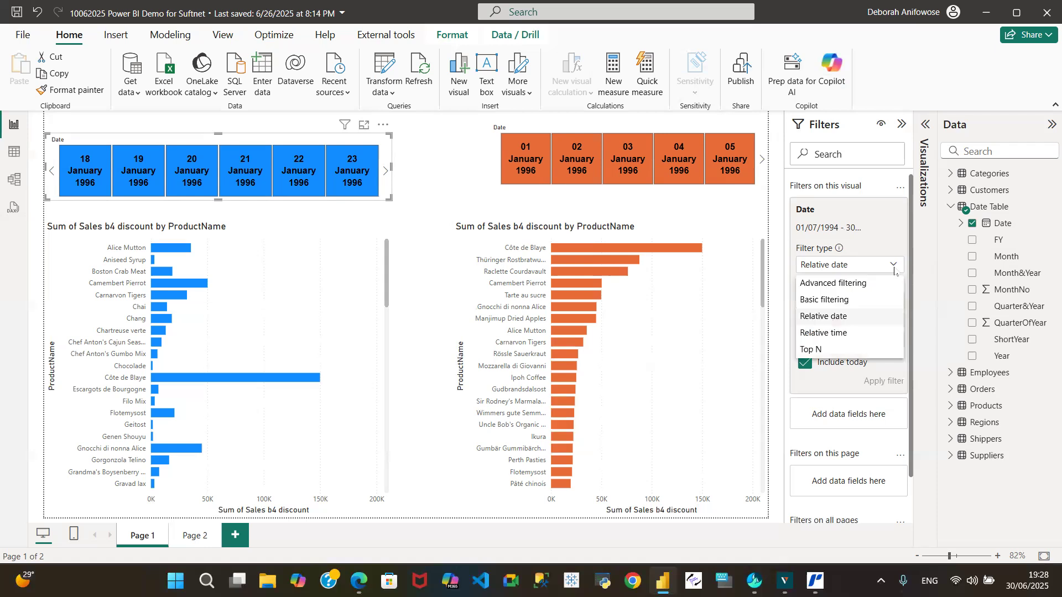
click(843, 334)
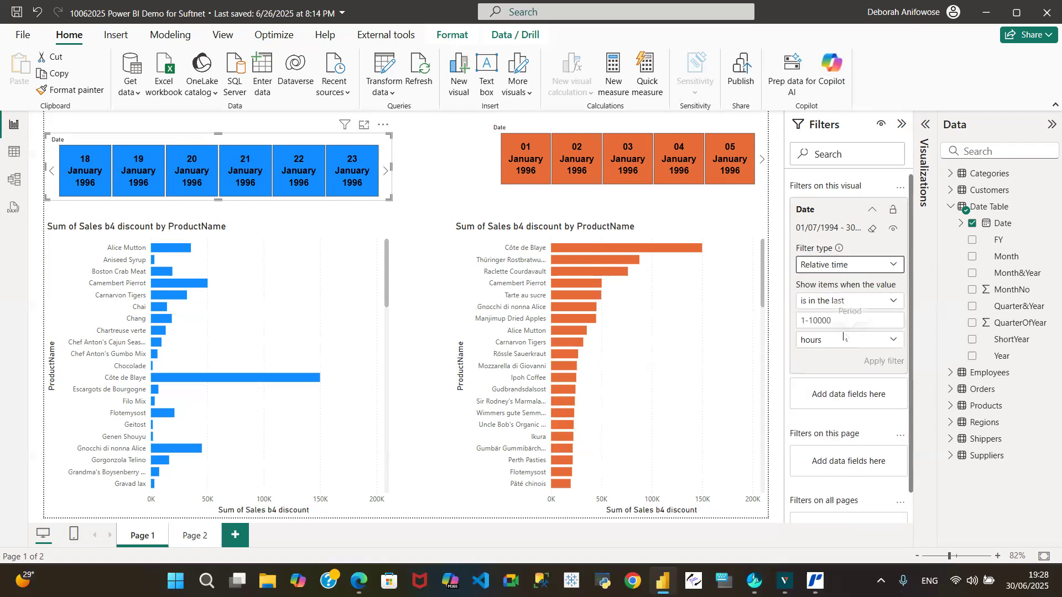
click(892, 302)
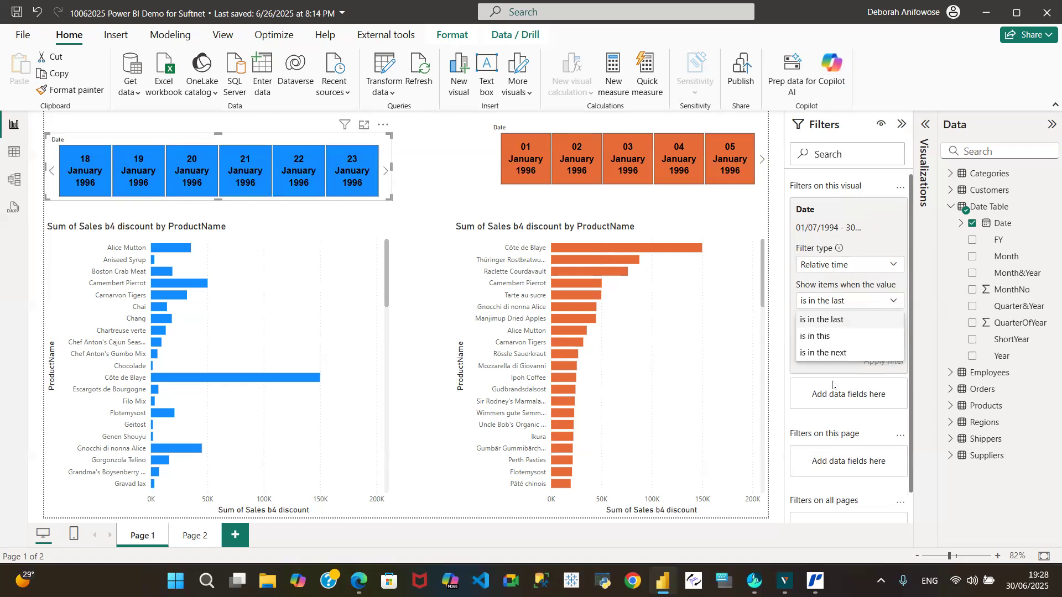
click(877, 387)
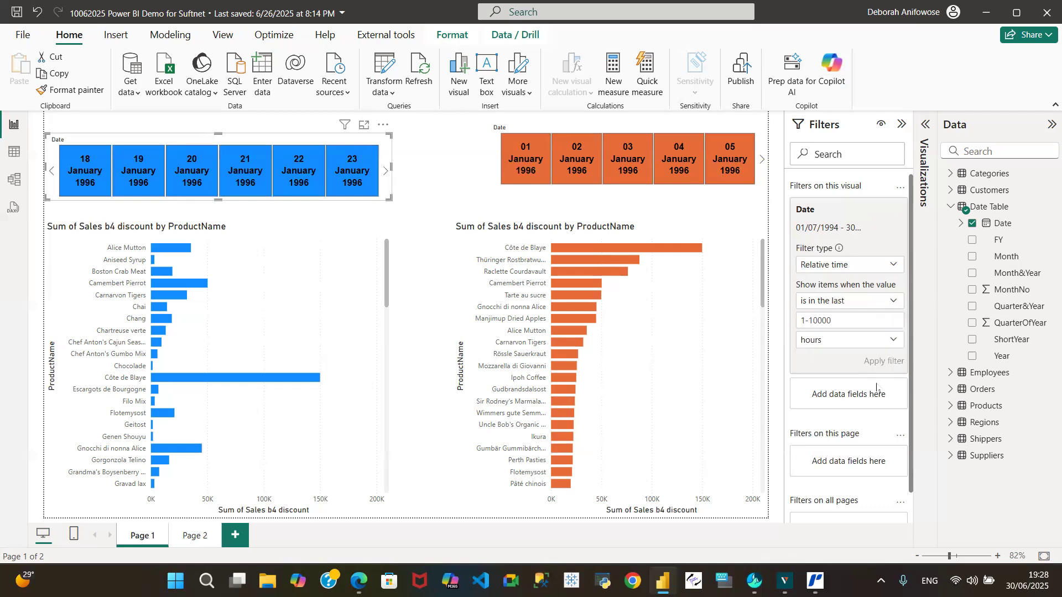
click(894, 340)
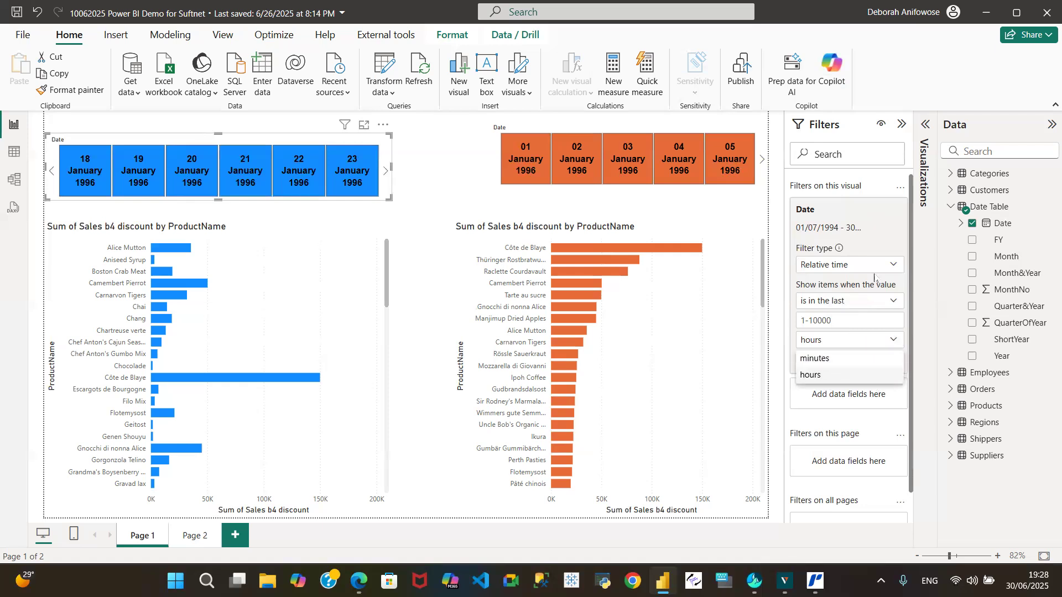
click(896, 269)
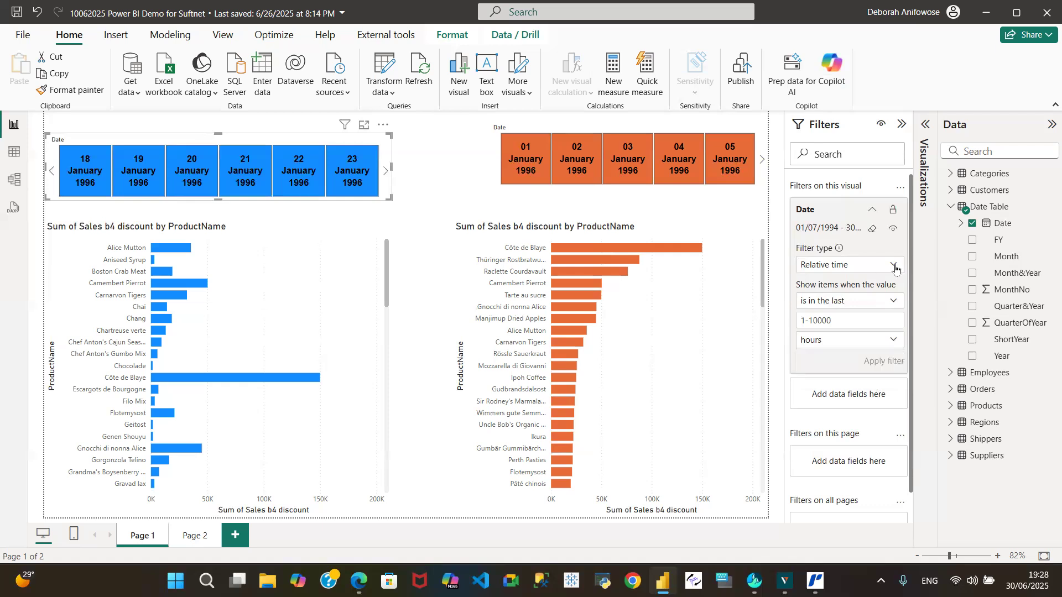
Filter the blue date slicer to the top 40 items by Latest Date using the Top N filter type and apply it.
click(889, 266)
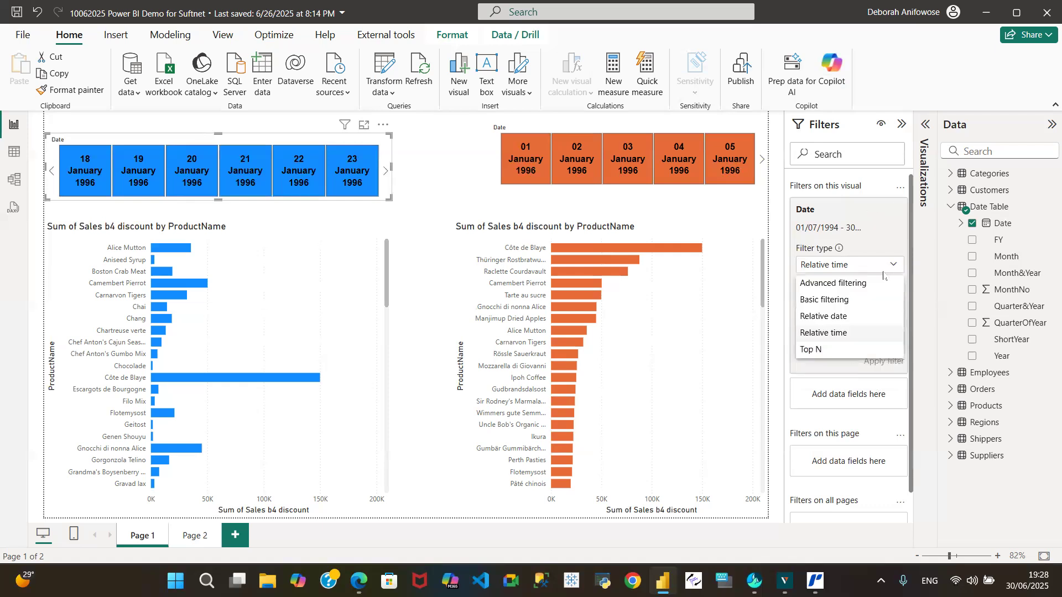
click(839, 351)
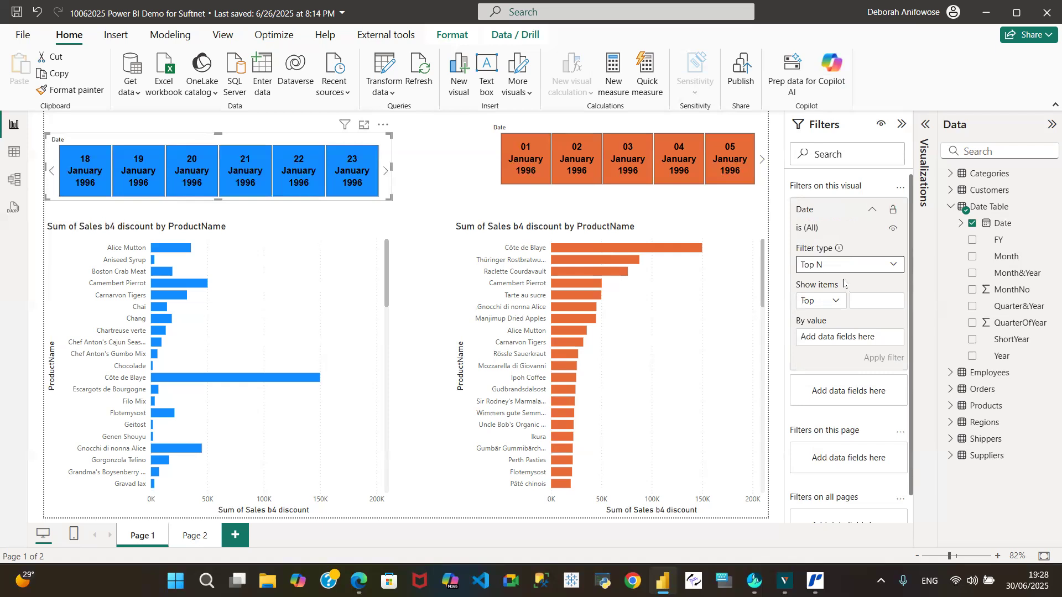
click(862, 304)
text(40)
drag(1004, 223, 852, 339)
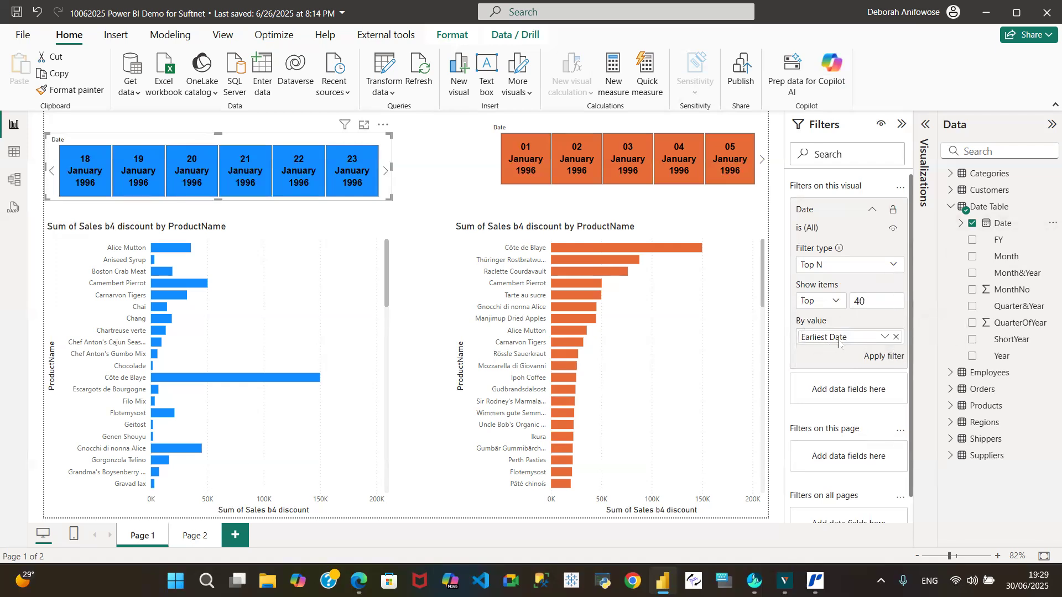
click(884, 339)
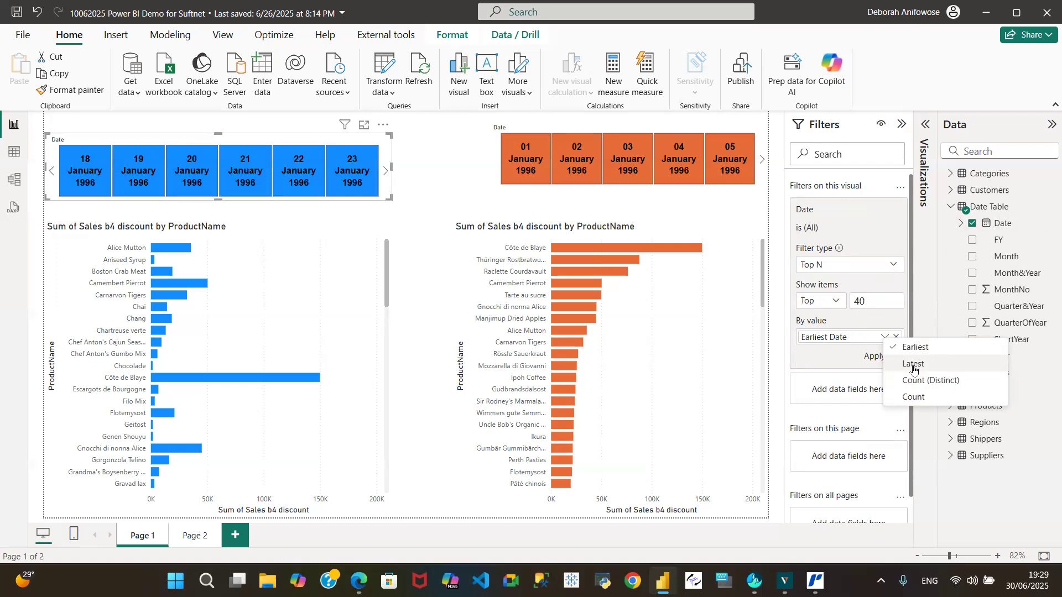
click(910, 365)
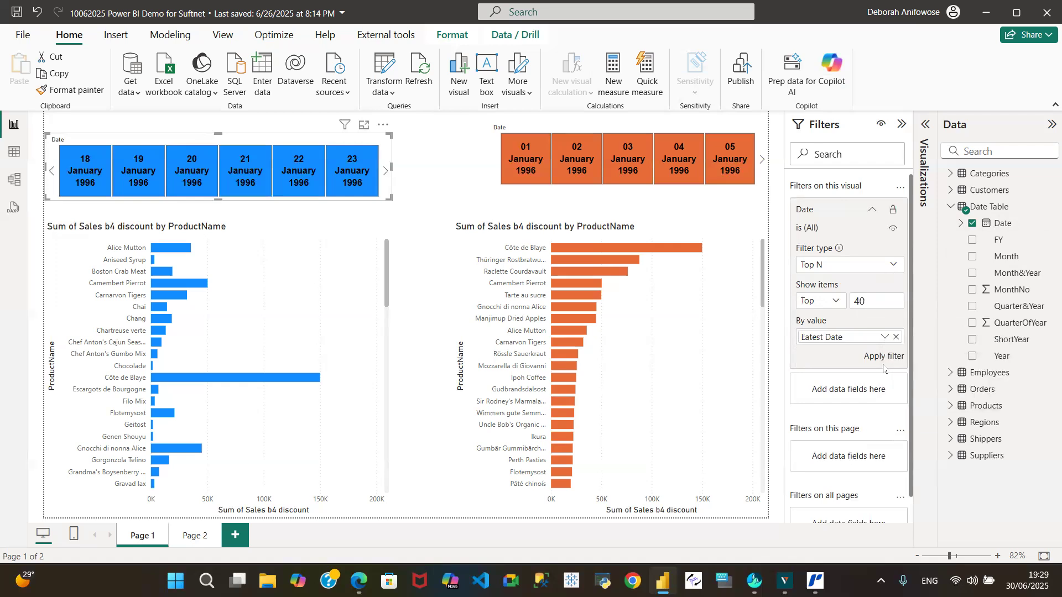
click(882, 358)
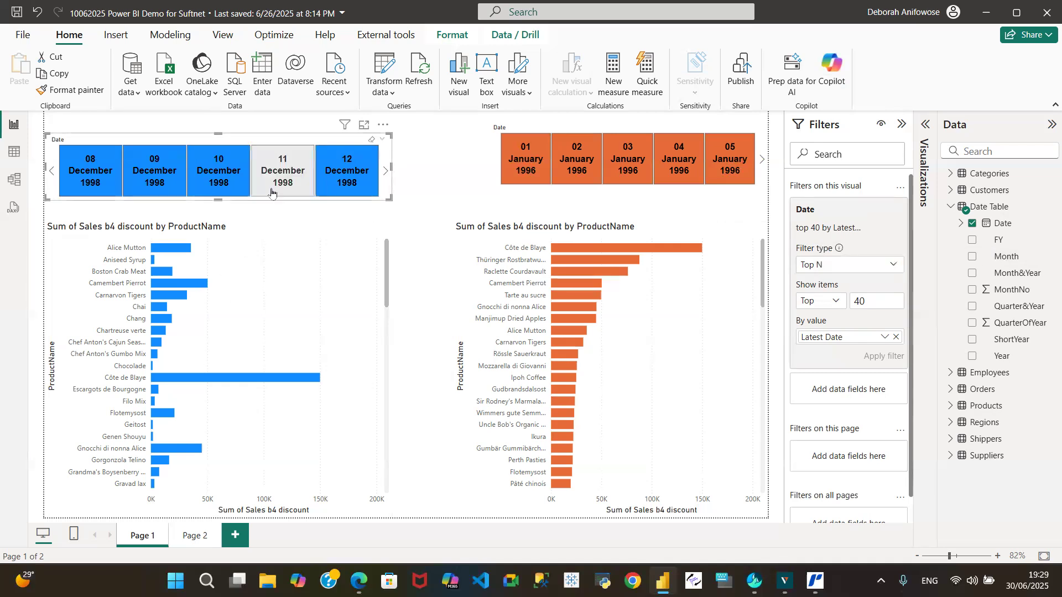
Filter the blue bar chart's ProductName to the top 10 by Sum of Sales b4 discount and apply it.
click(243, 238)
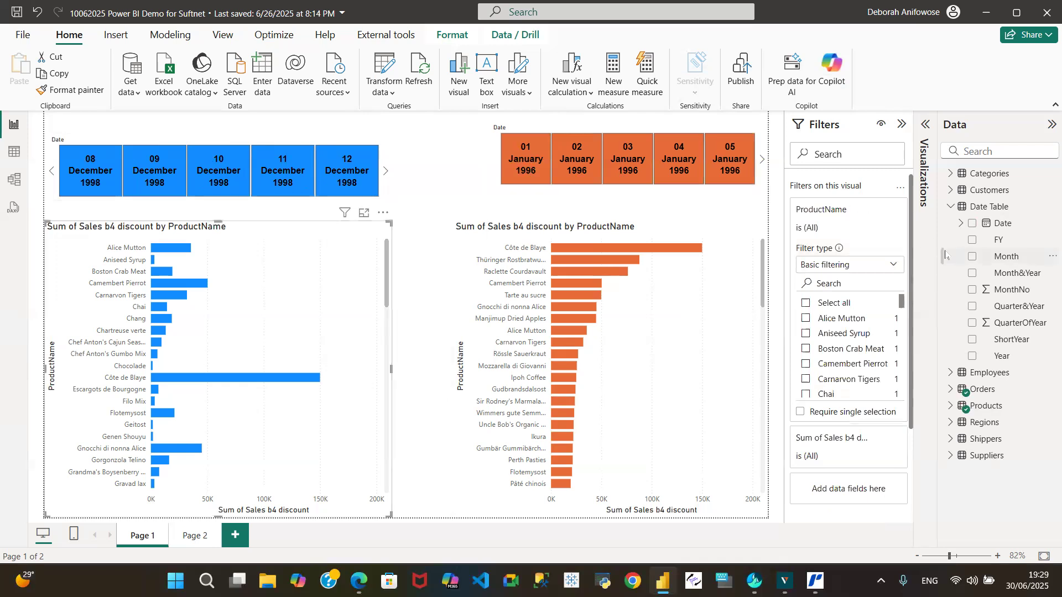
click(894, 270)
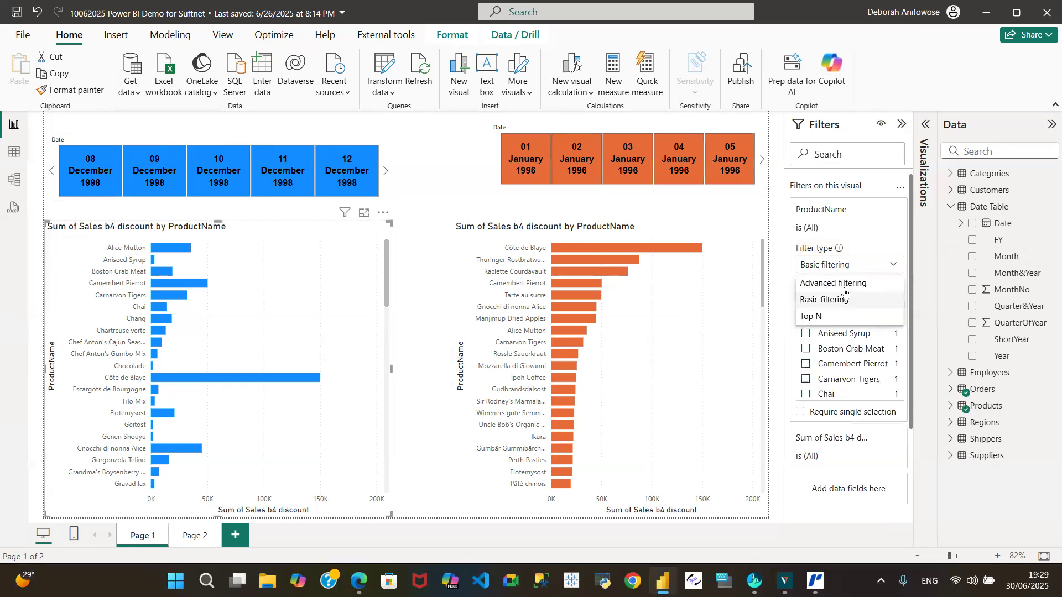
click(832, 319)
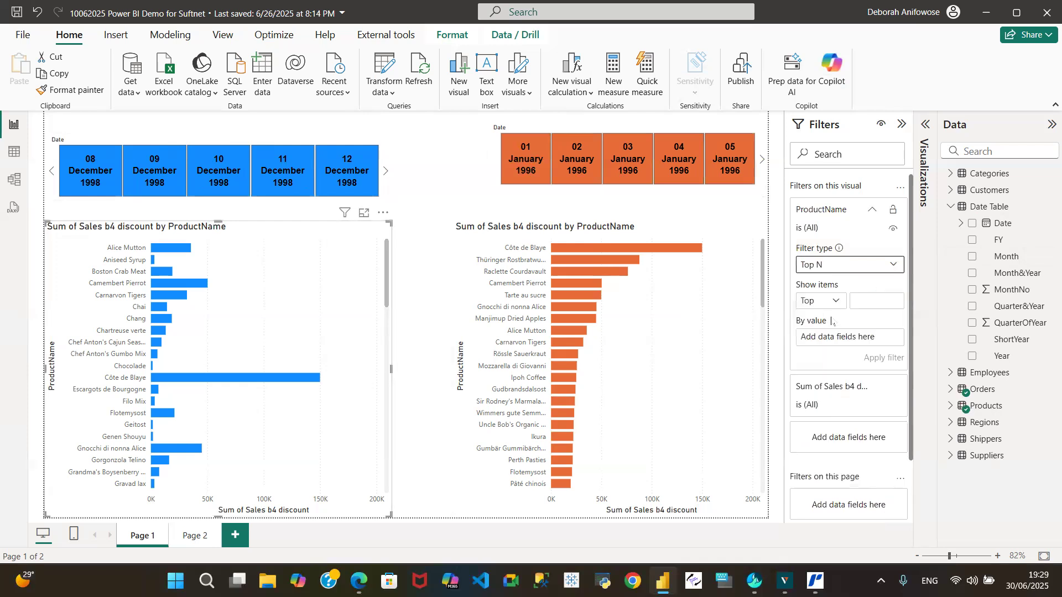
click(880, 301)
text(10)
click(949, 209)
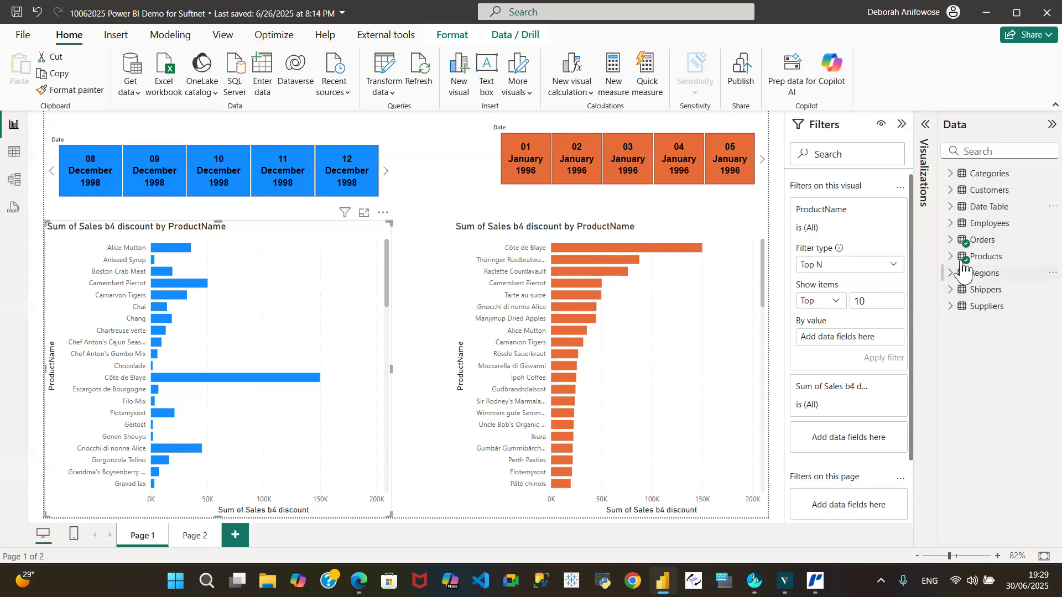
click(957, 239)
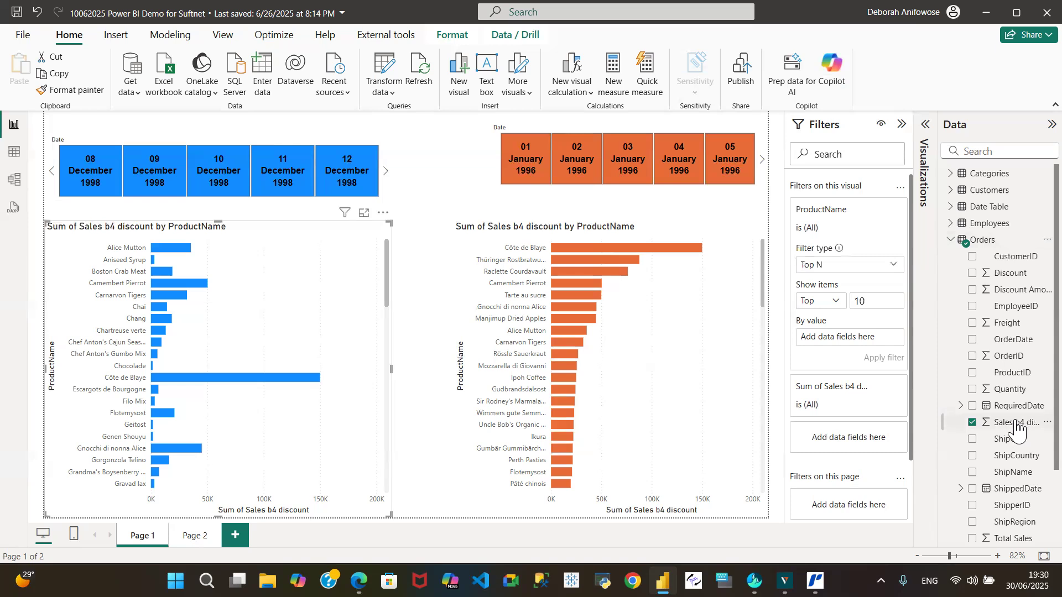
drag(1017, 429, 856, 338)
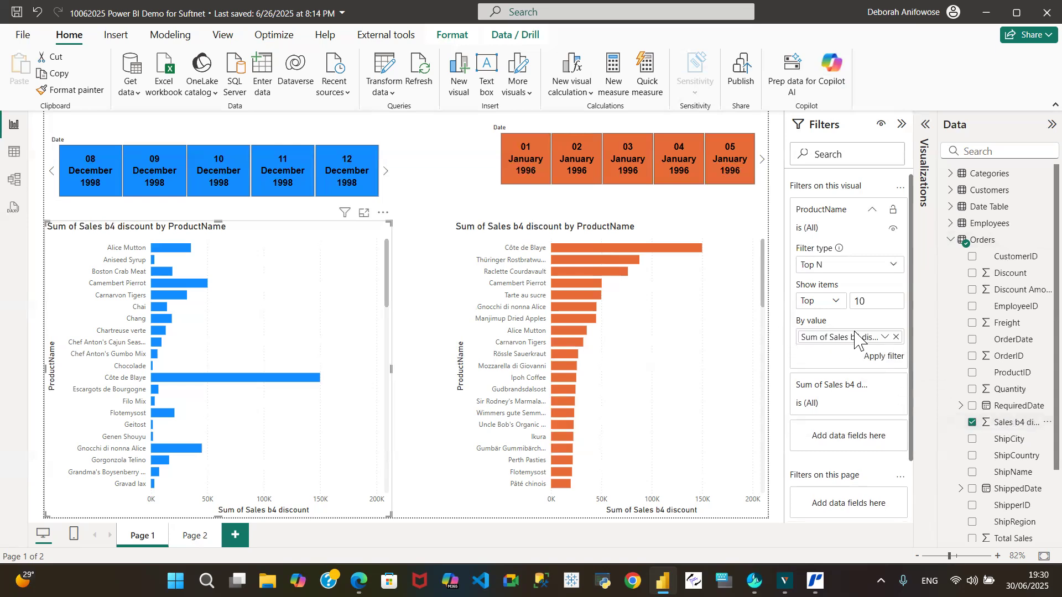
click(882, 358)
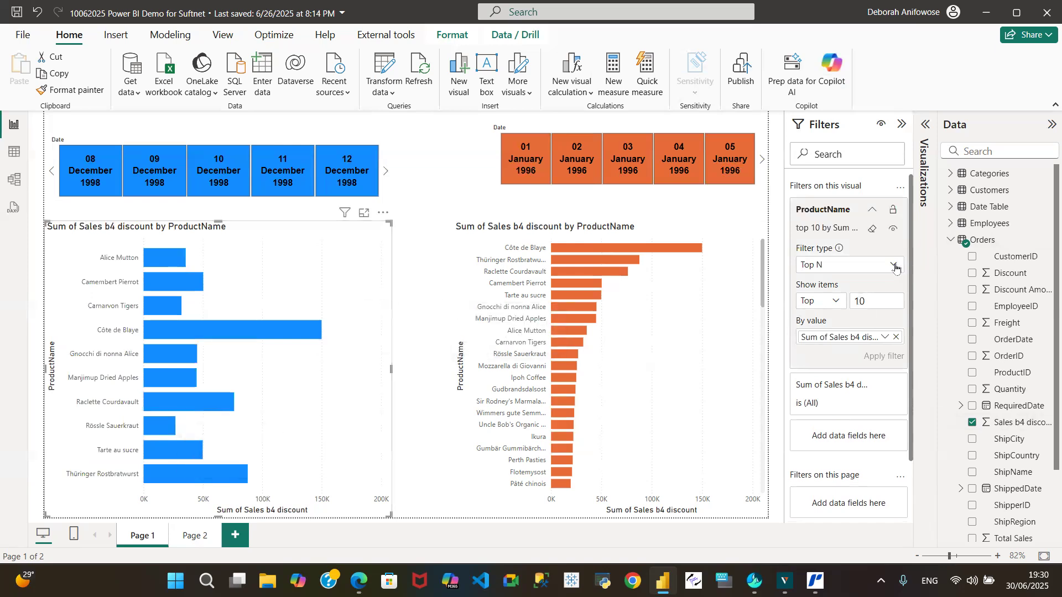
Clear the Top N filters from the blue bar chart's ProductName and the blue slicer's Date.
click(894, 266)
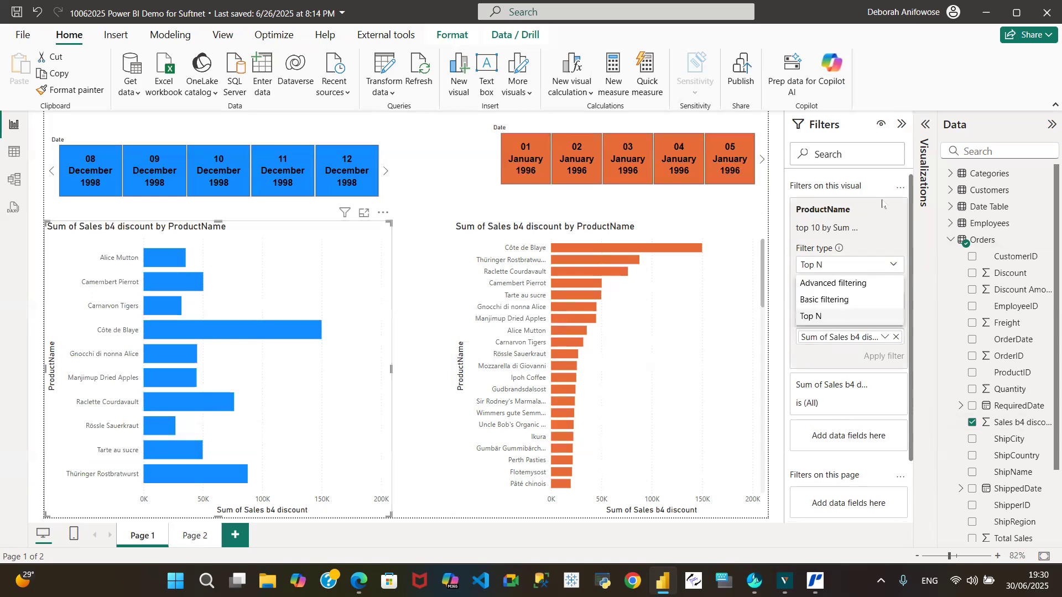
click(874, 183)
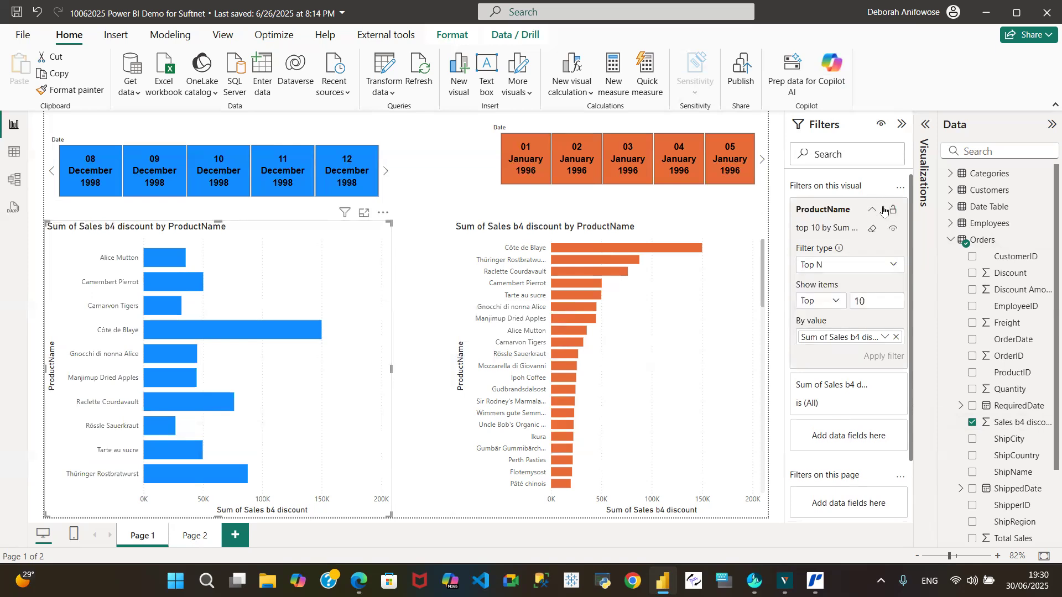
click(873, 230)
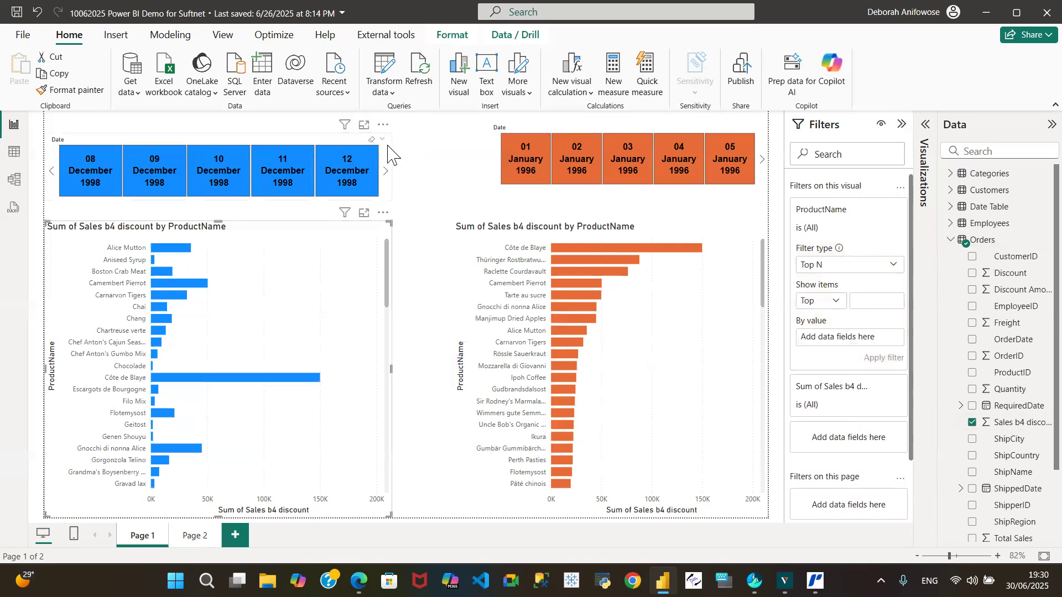
click(388, 154)
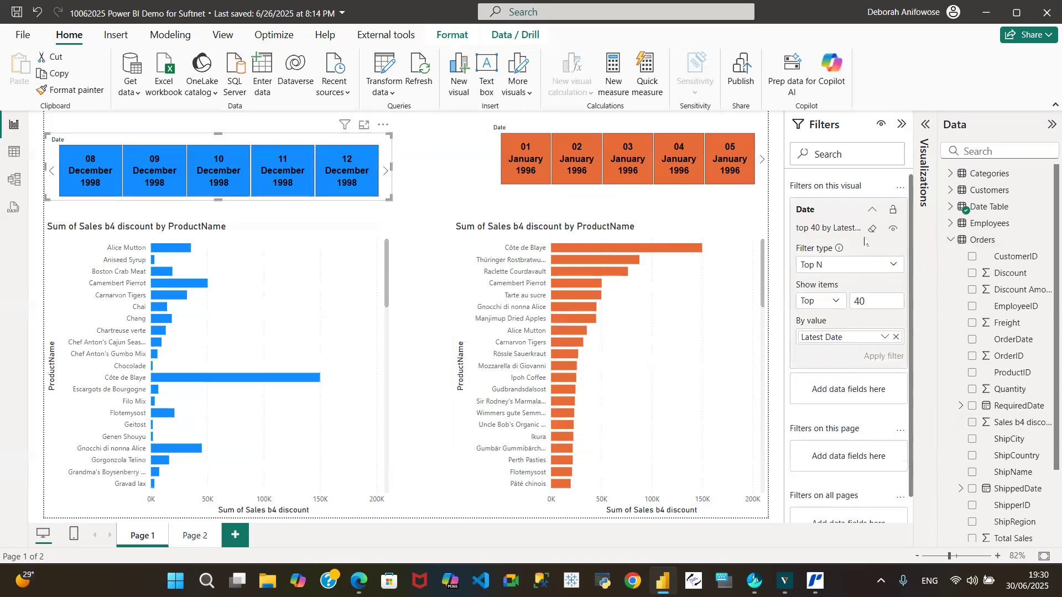
click(872, 229)
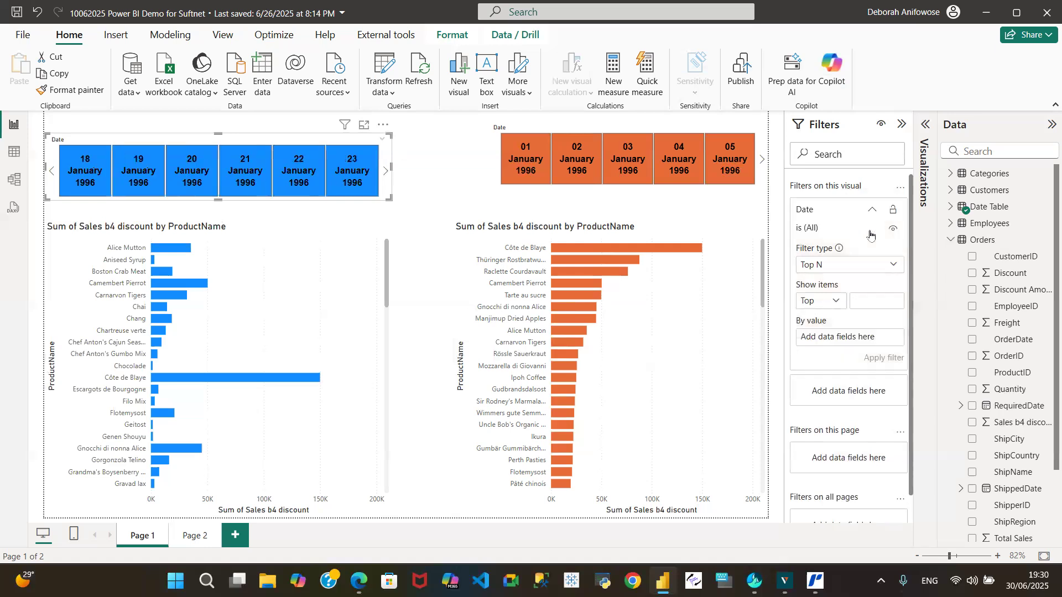
Switch the blue bar chart's ProductName filter to Advanced filtering with the contains condition.
click(332, 232)
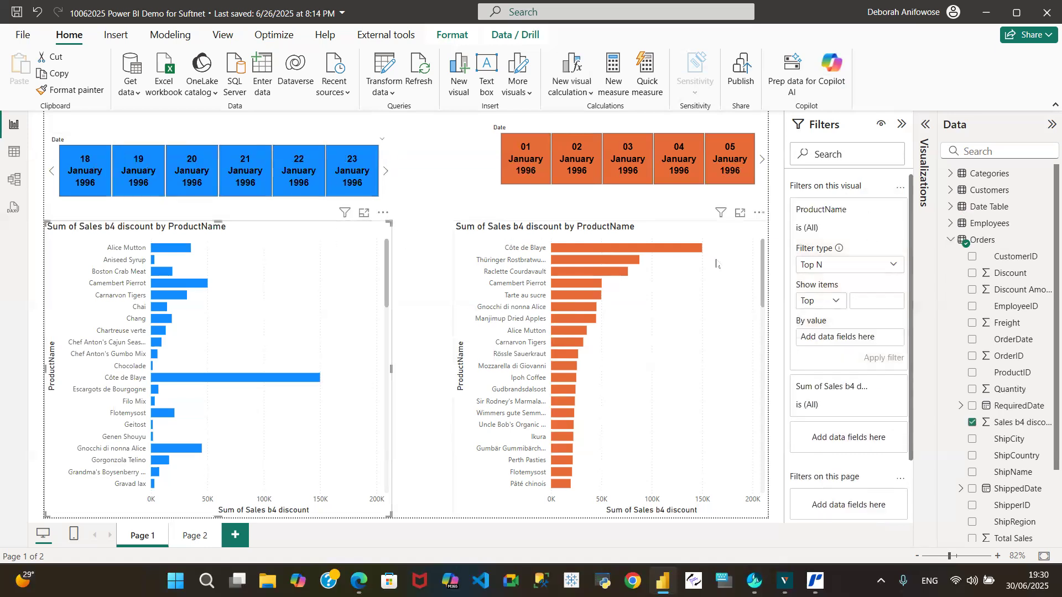
click(892, 266)
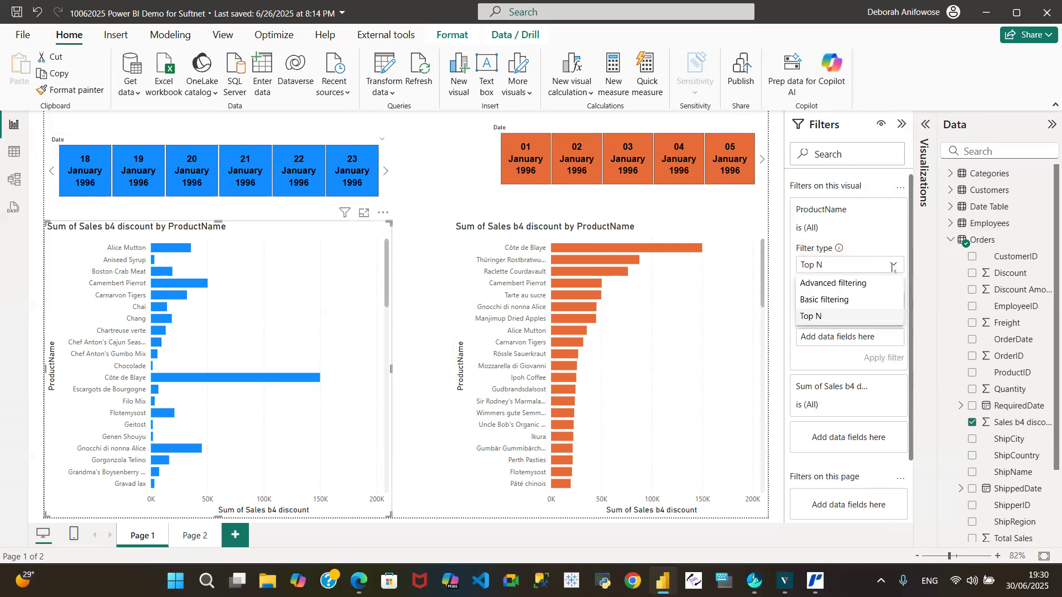
click(852, 286)
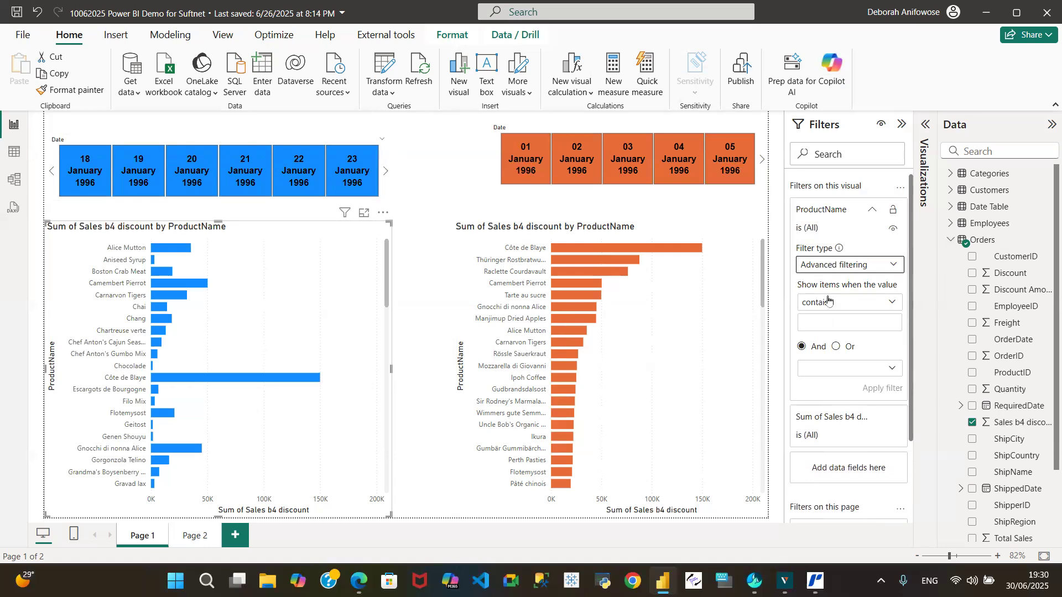
click(896, 305)
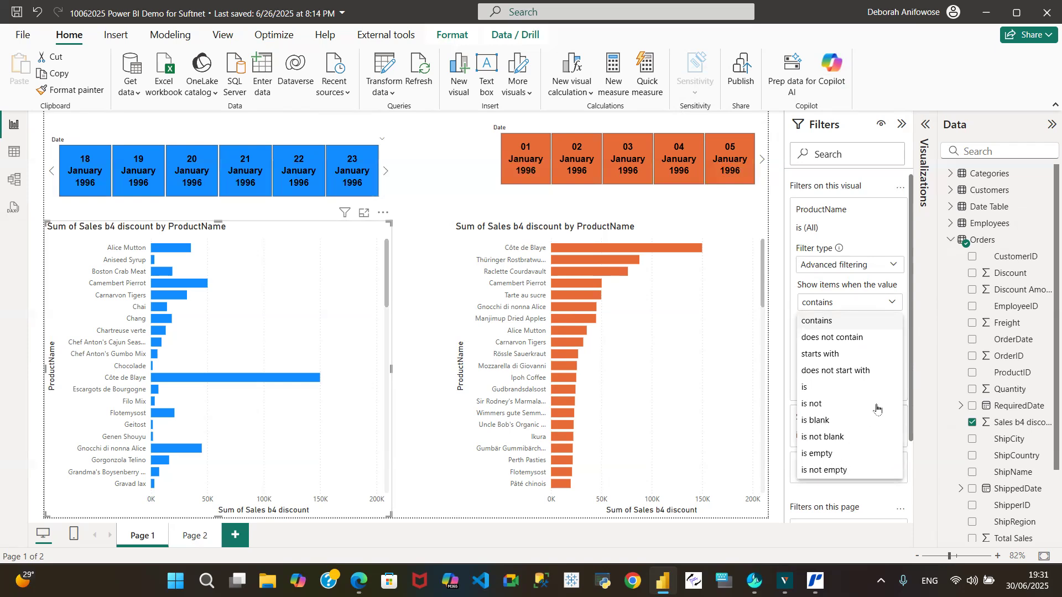
click(829, 322)
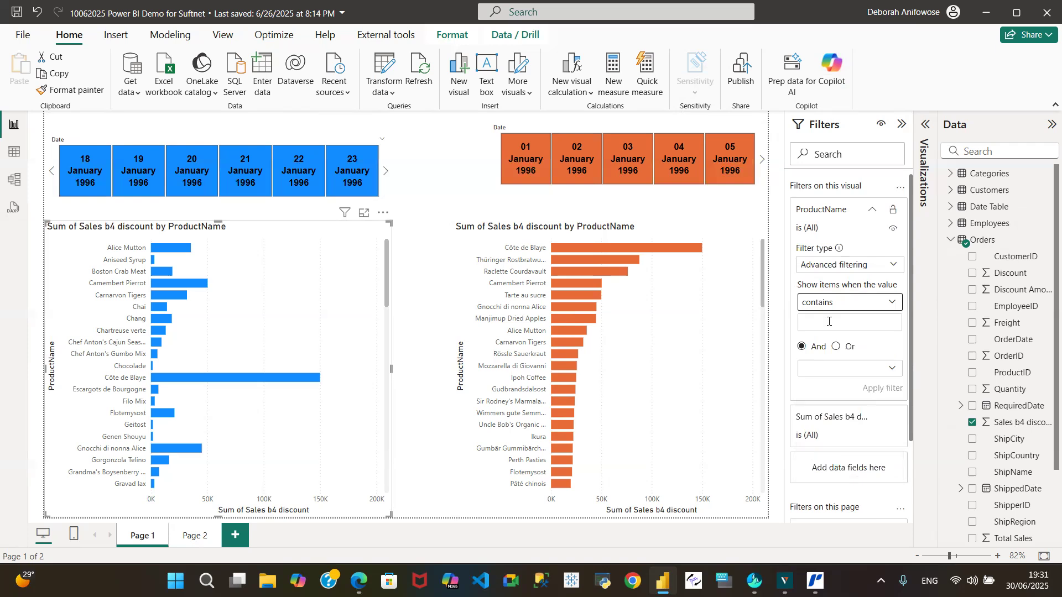
Set the blue chart's ProductName filter to contain "Ch", check the second condition's operators, and apply the filter.
click(829, 322)
text(C)
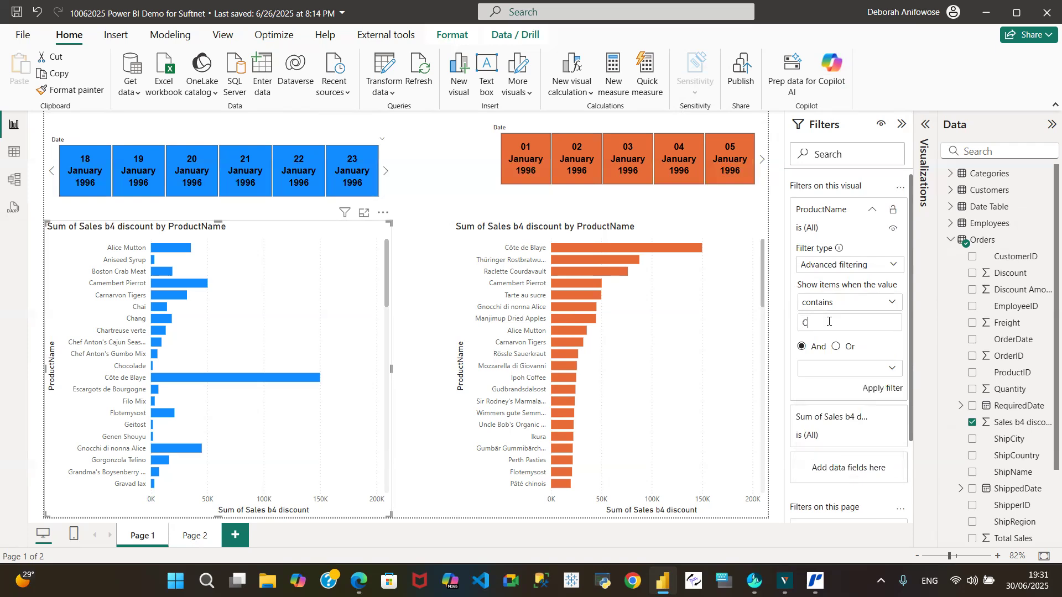
text(h)
click(886, 303)
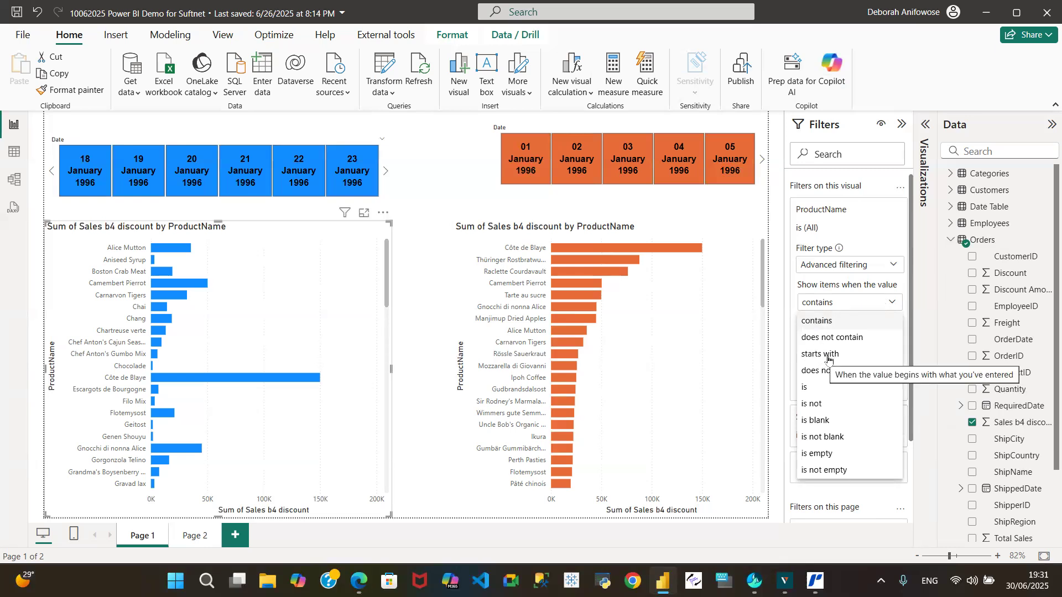
click(823, 321)
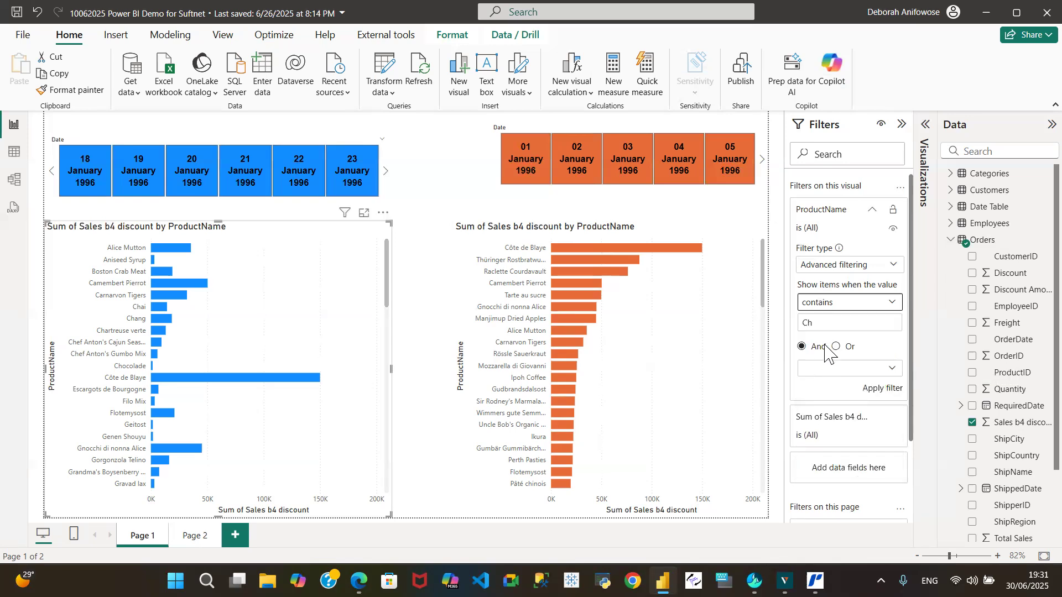
click(890, 374)
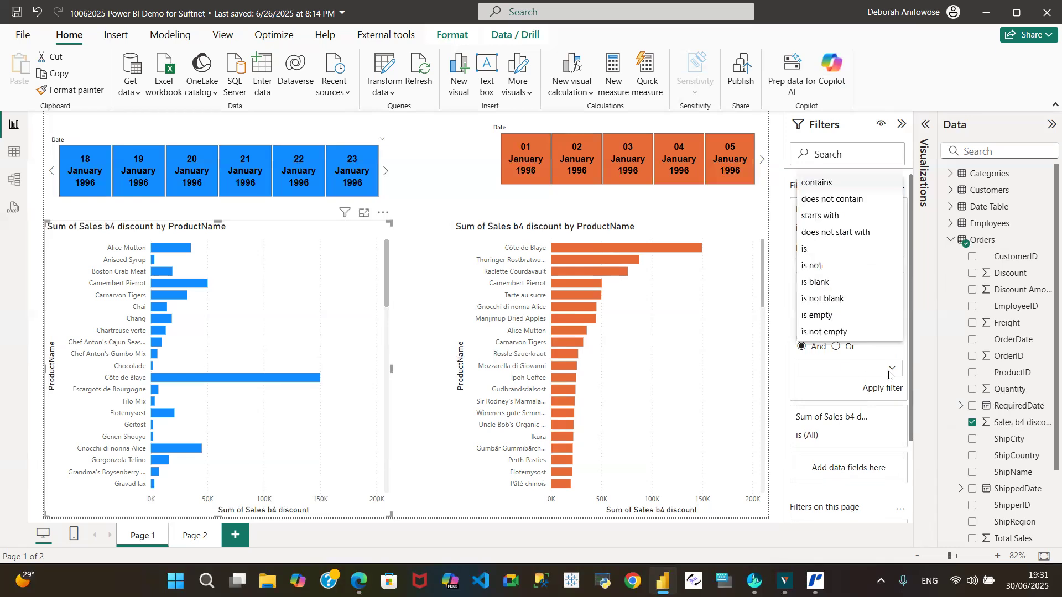
click(859, 375)
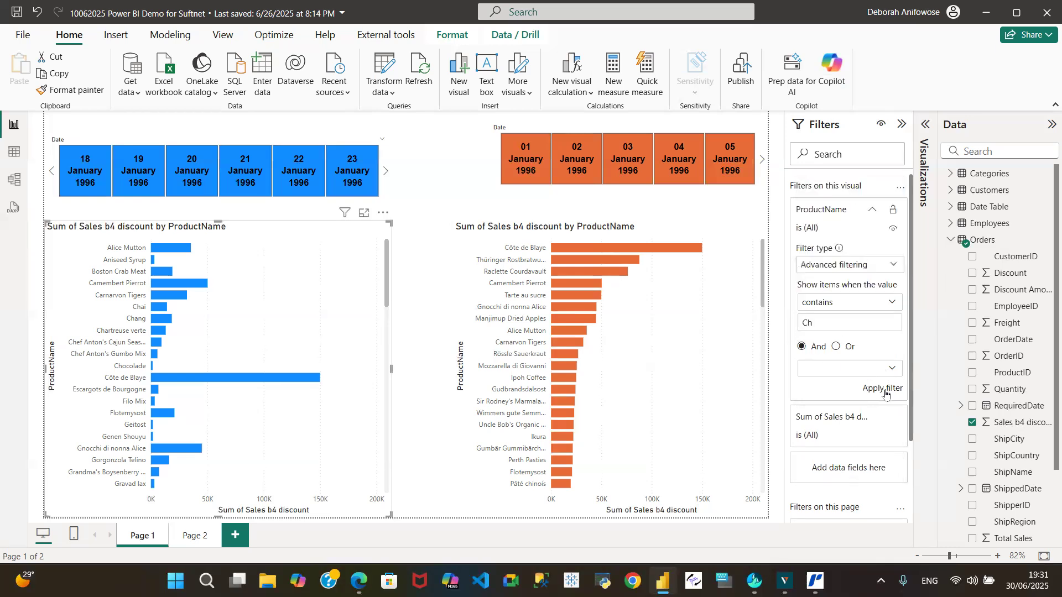
click(884, 389)
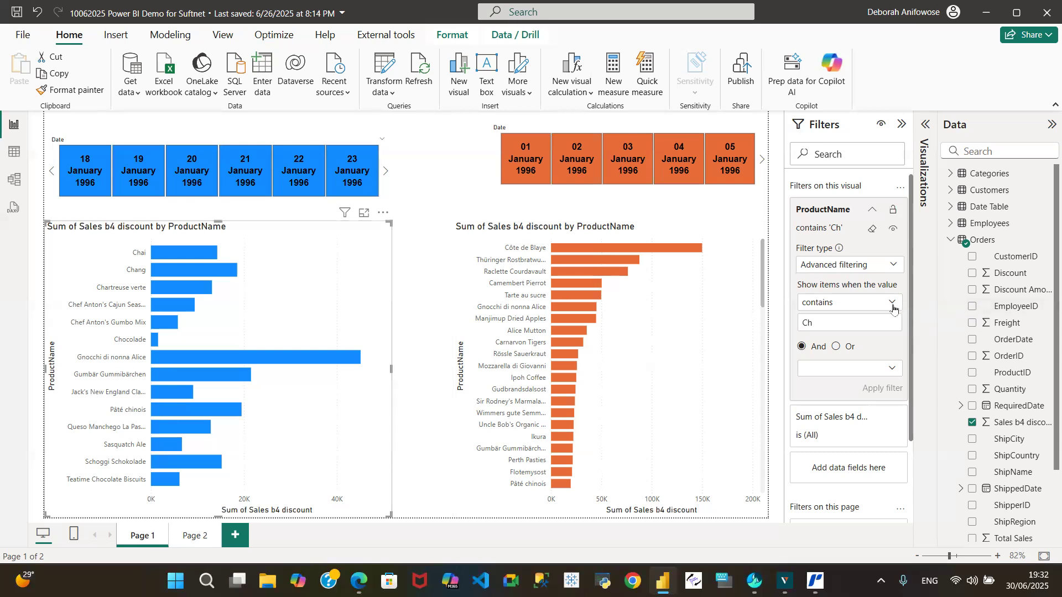
Change the blue chart's ProductName condition to starts with "Ch" and apply it.
click(892, 304)
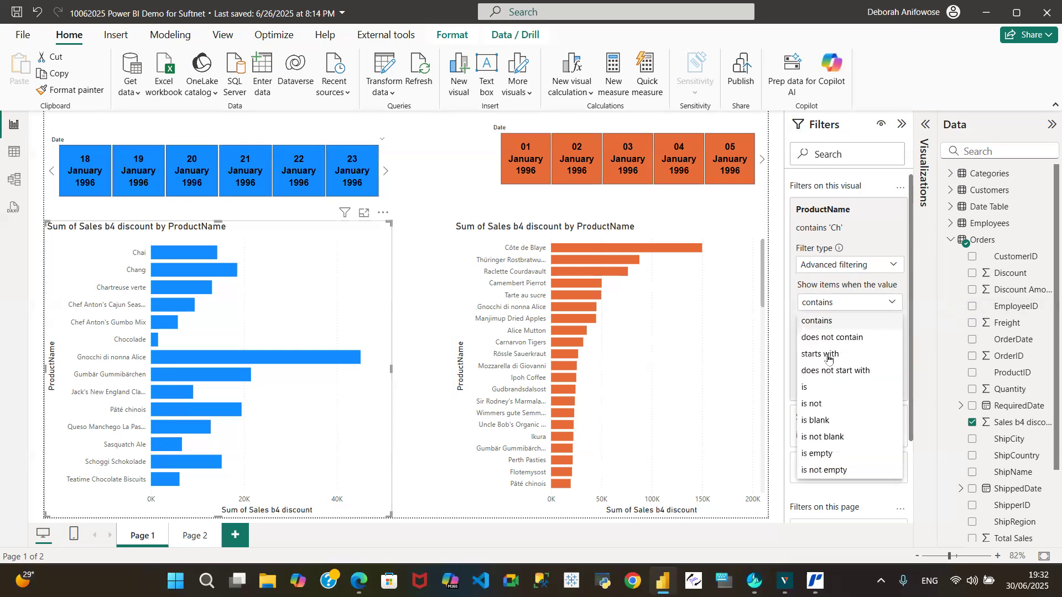
click(830, 355)
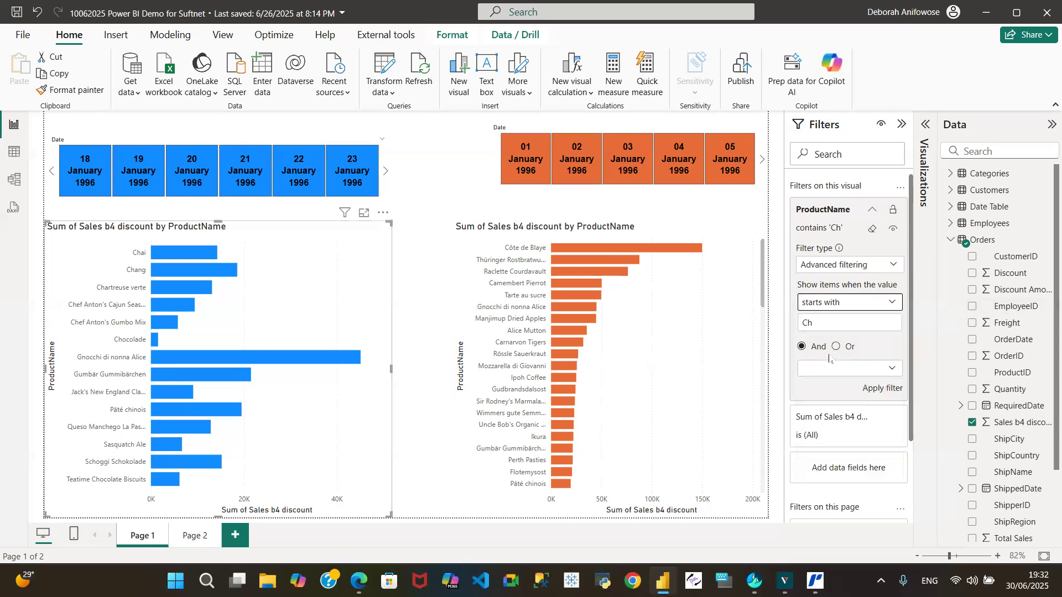
click(886, 394)
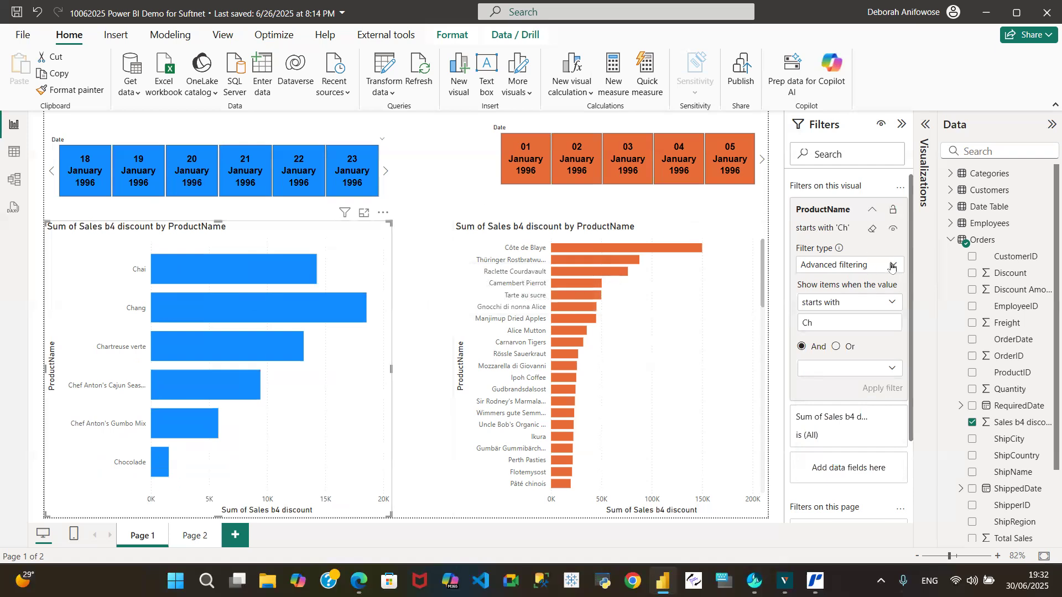
Review the ProductName filter types and clear the advanced filter from the blue bar chart.
click(892, 265)
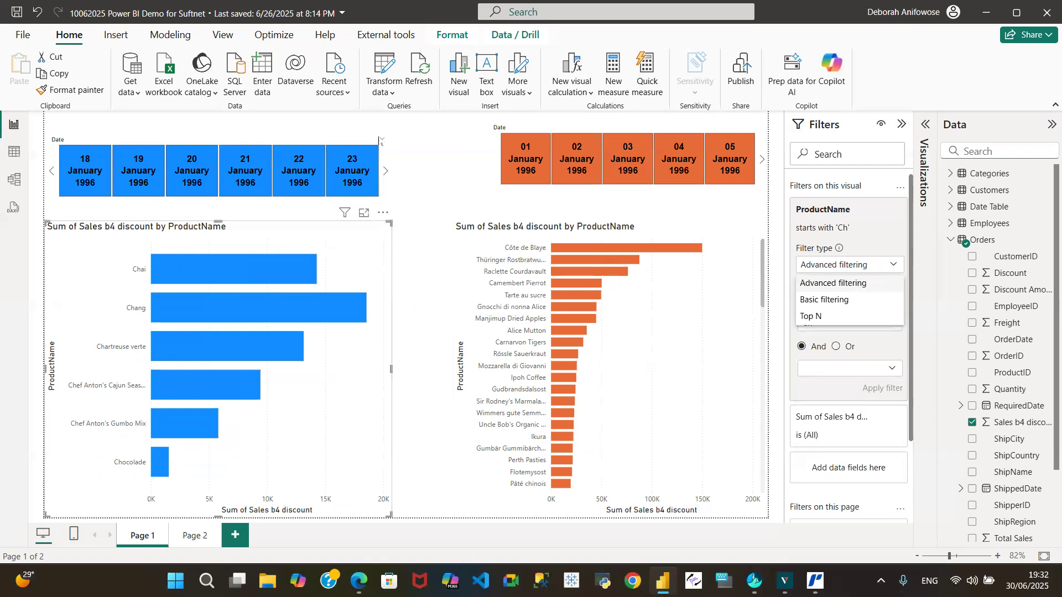
click(348, 145)
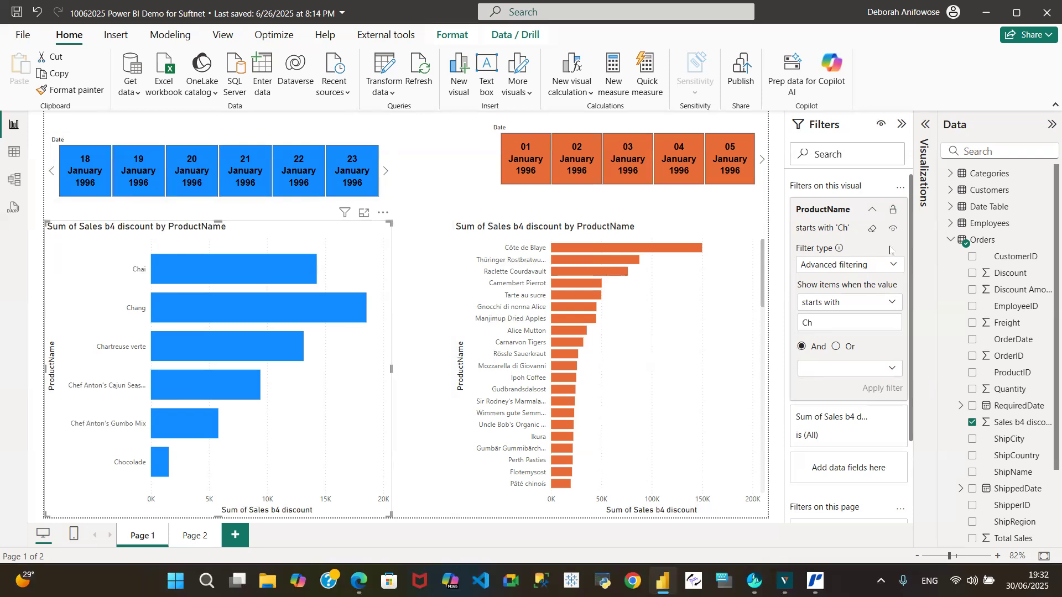
click(872, 229)
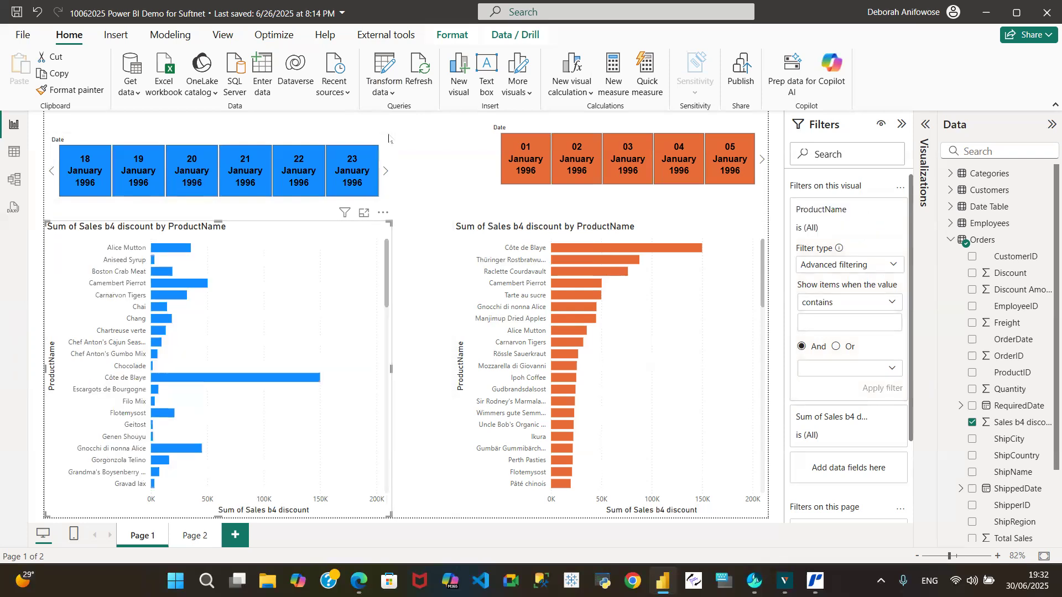
Switch the blue date slicer's Date filter to Advanced filtering and review the available condition operators.
click(386, 150)
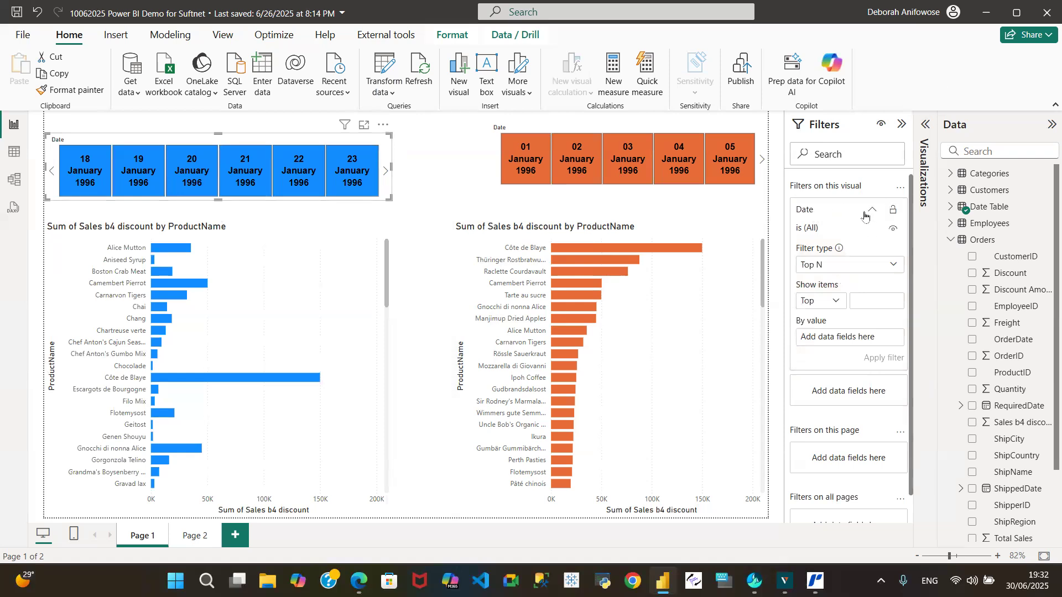
click(892, 266)
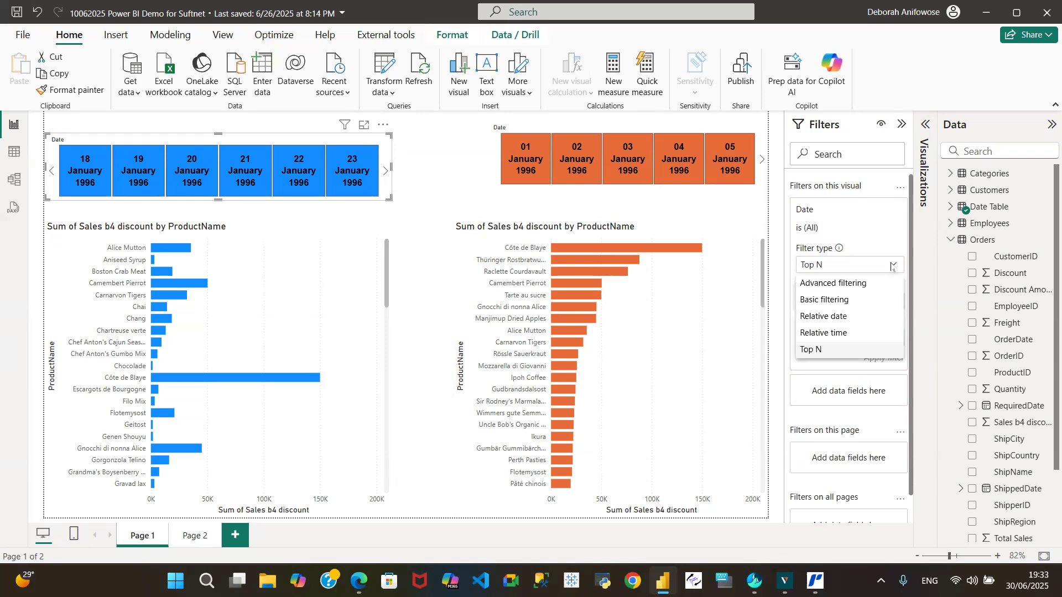
click(841, 284)
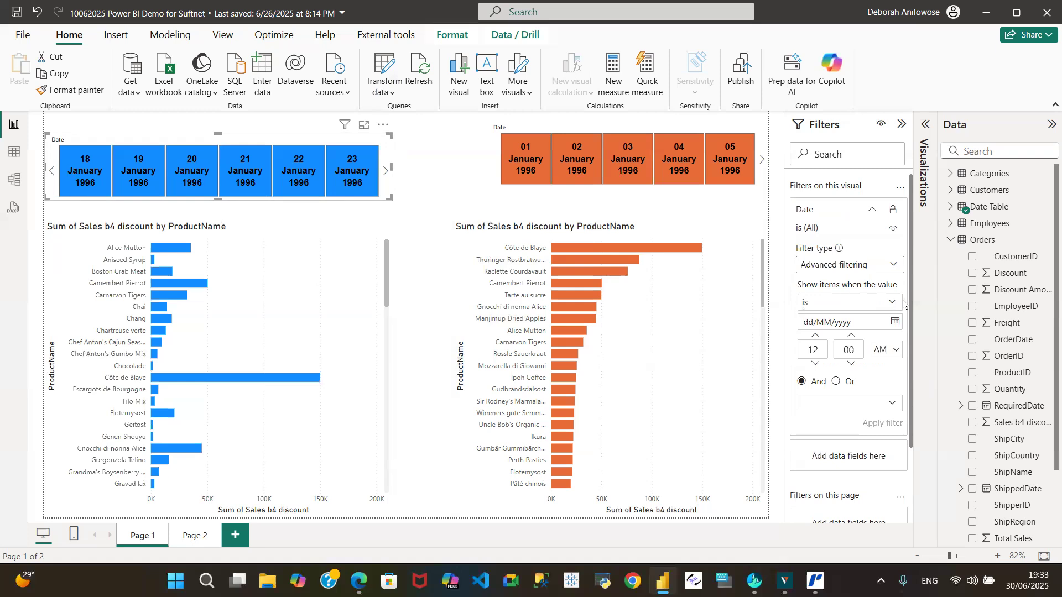
click(889, 306)
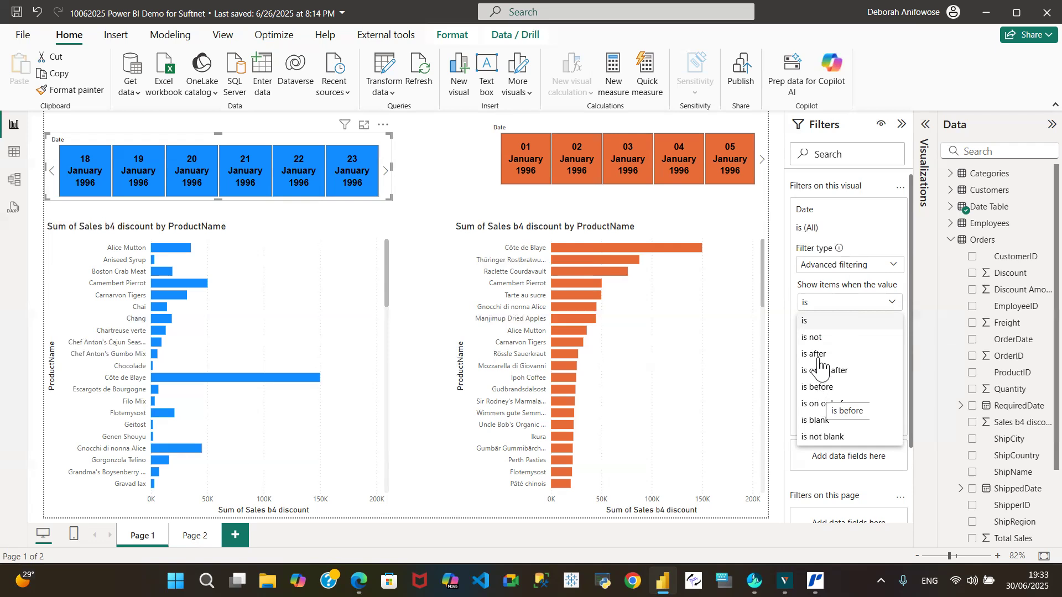
click(274, 142)
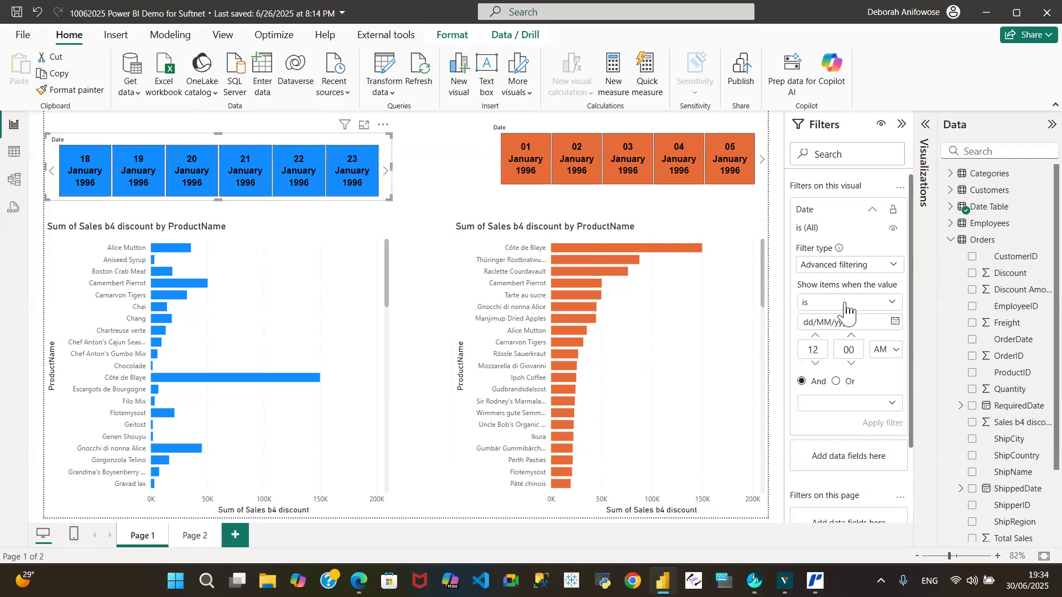
Filter the blue date slicer to dates before 01/04/1997 and apply the filter.
click(892, 304)
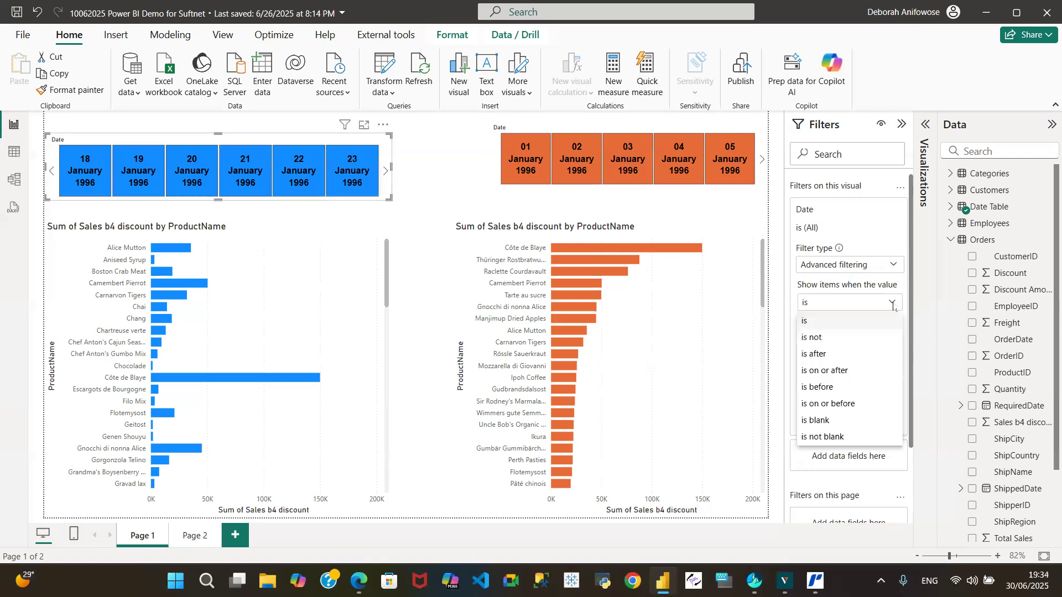
click(824, 390)
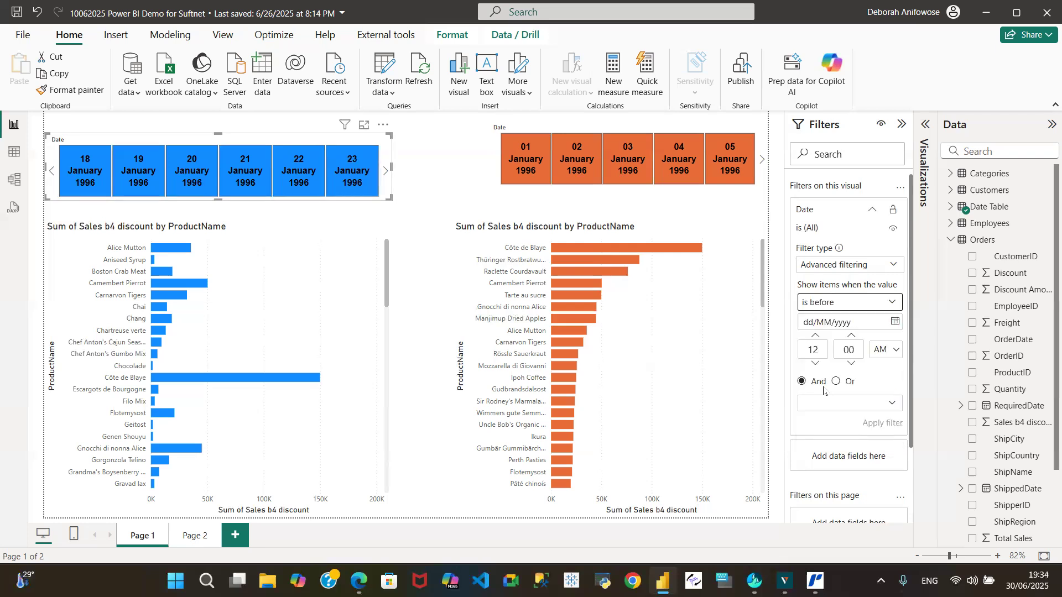
click(814, 327)
text(01/04/1997)
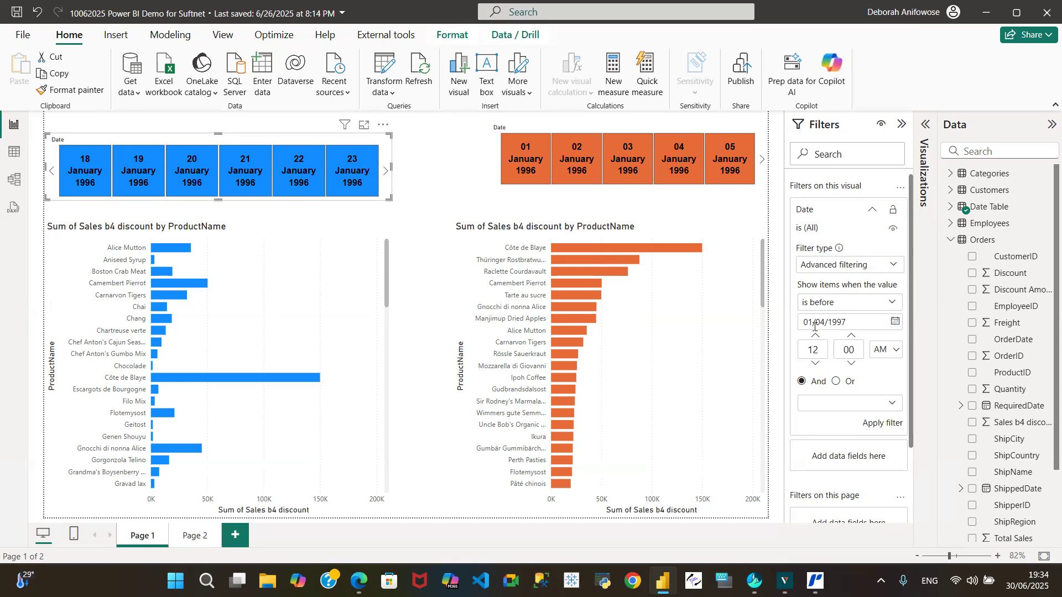
click(878, 424)
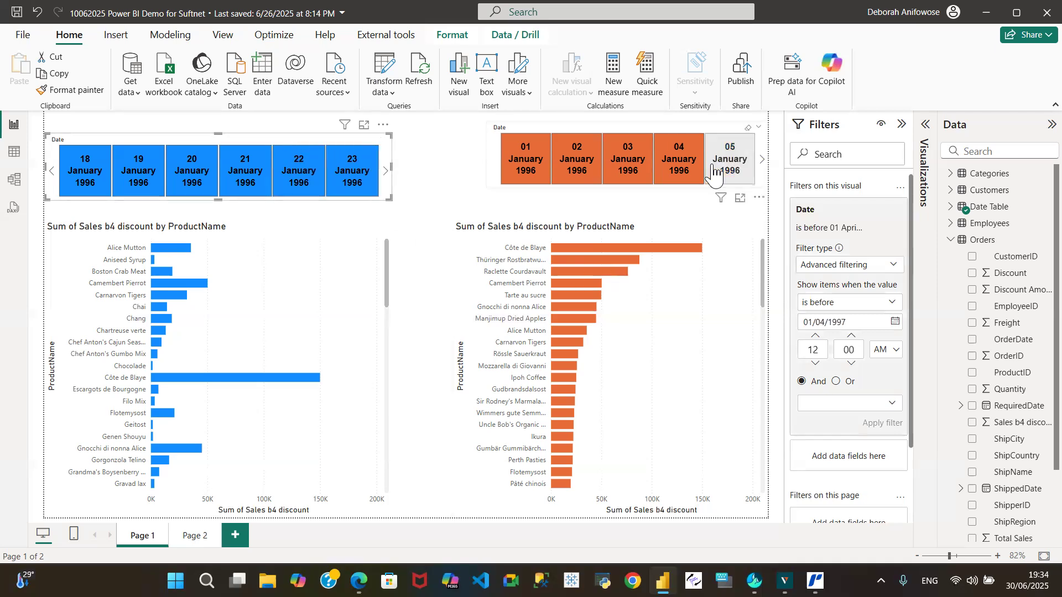
Change the blue date slicer's style to Dropdown in its slicer settings.
click(928, 128)
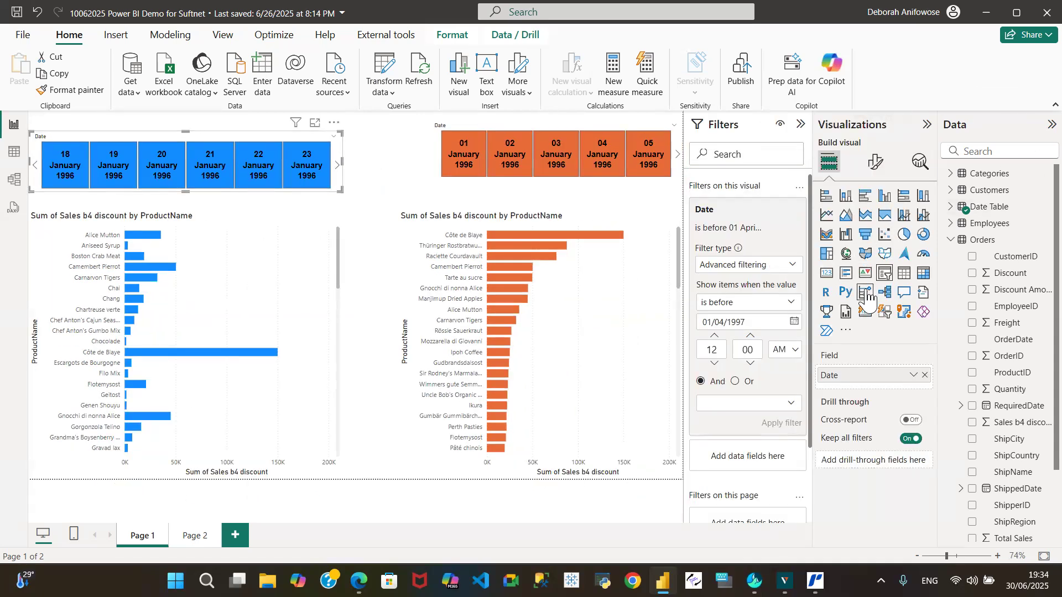
click(871, 166)
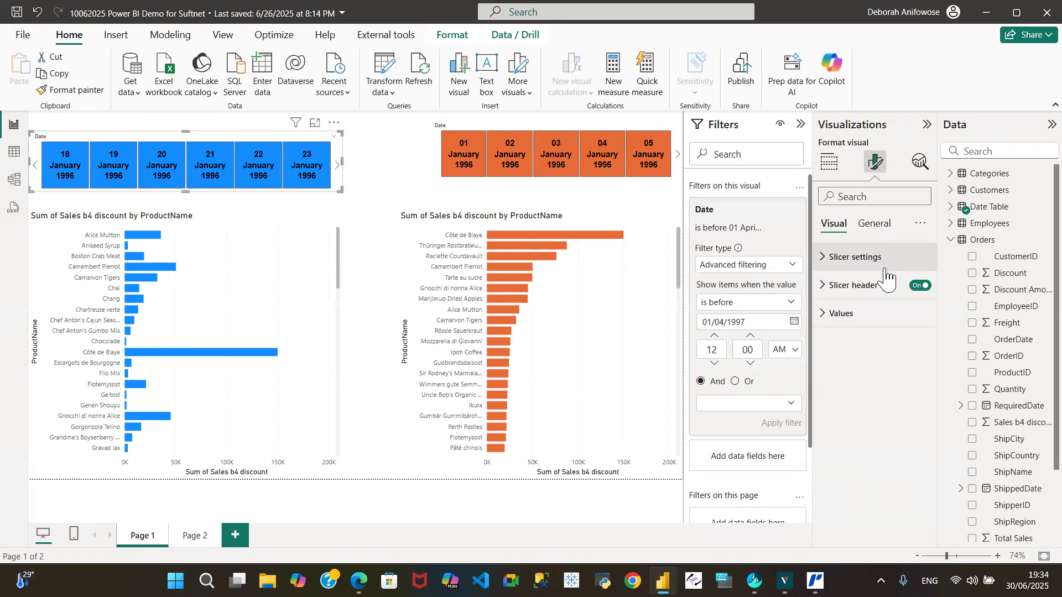
click(828, 259)
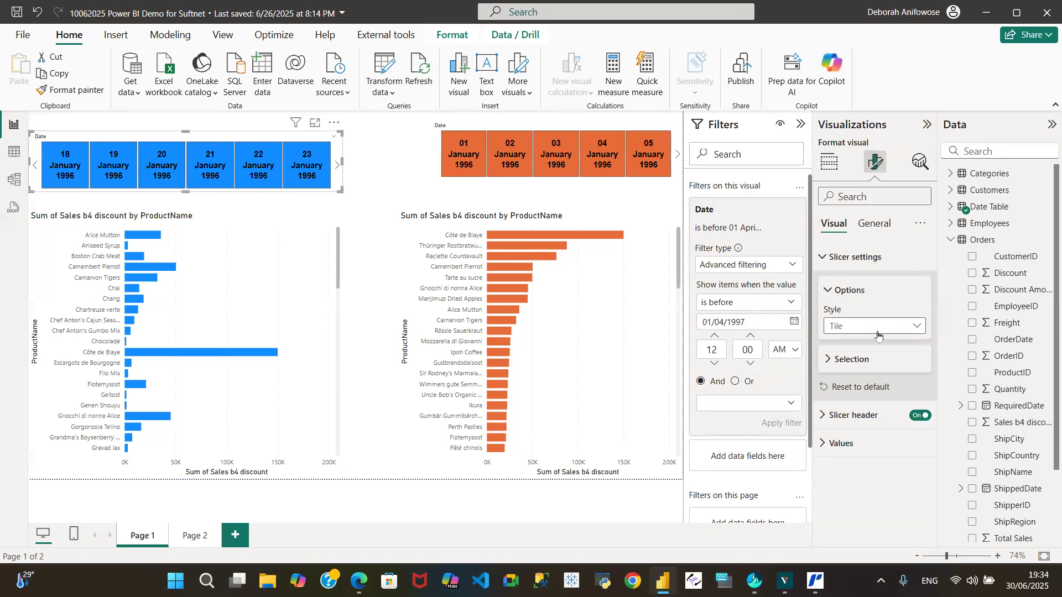
click(919, 327)
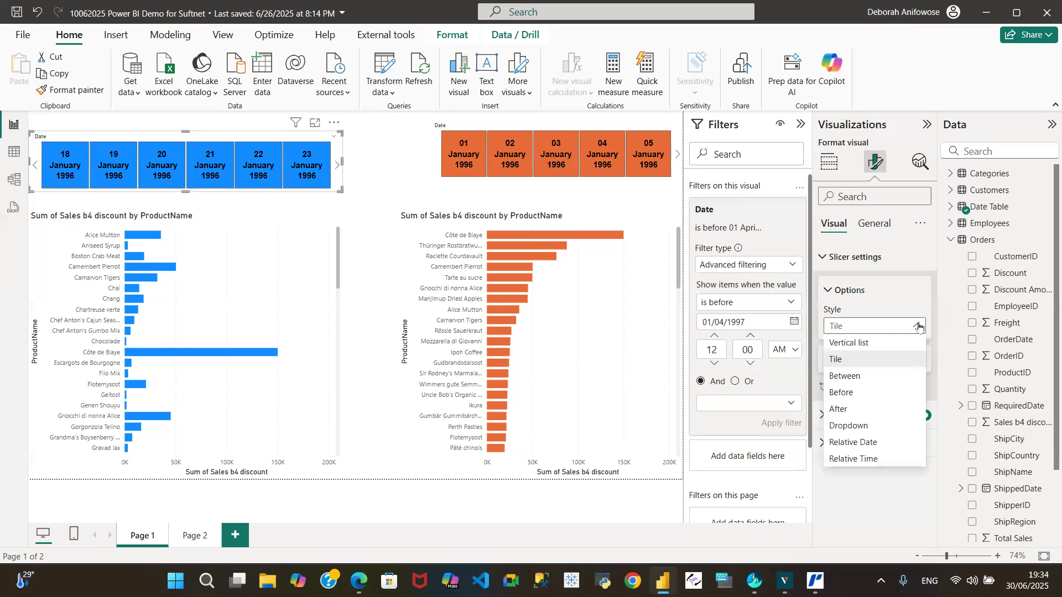
click(849, 426)
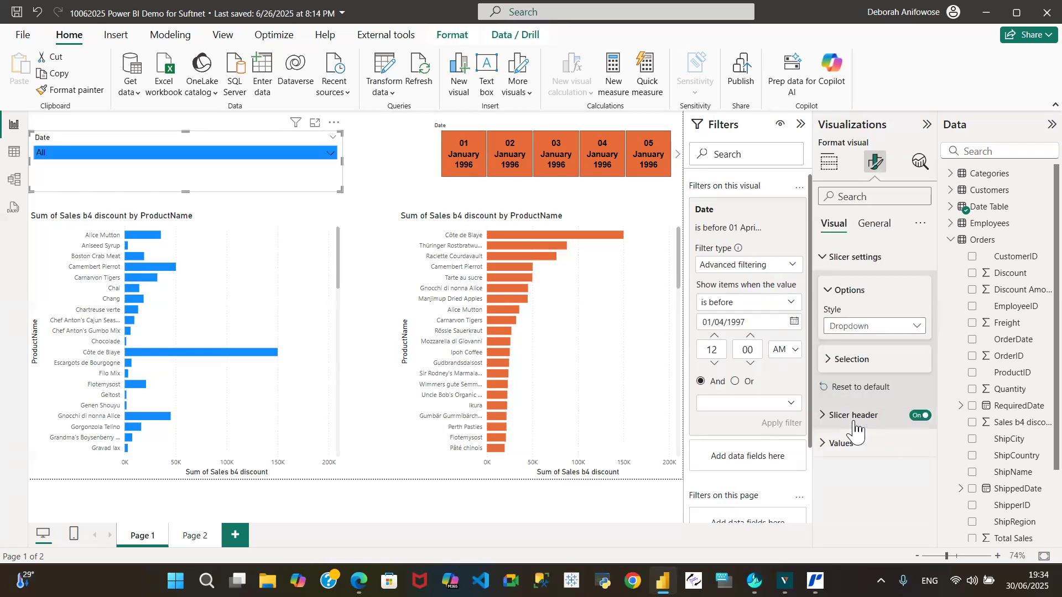
Check the blue slicer's date list from its first to its last available date.
click(330, 154)
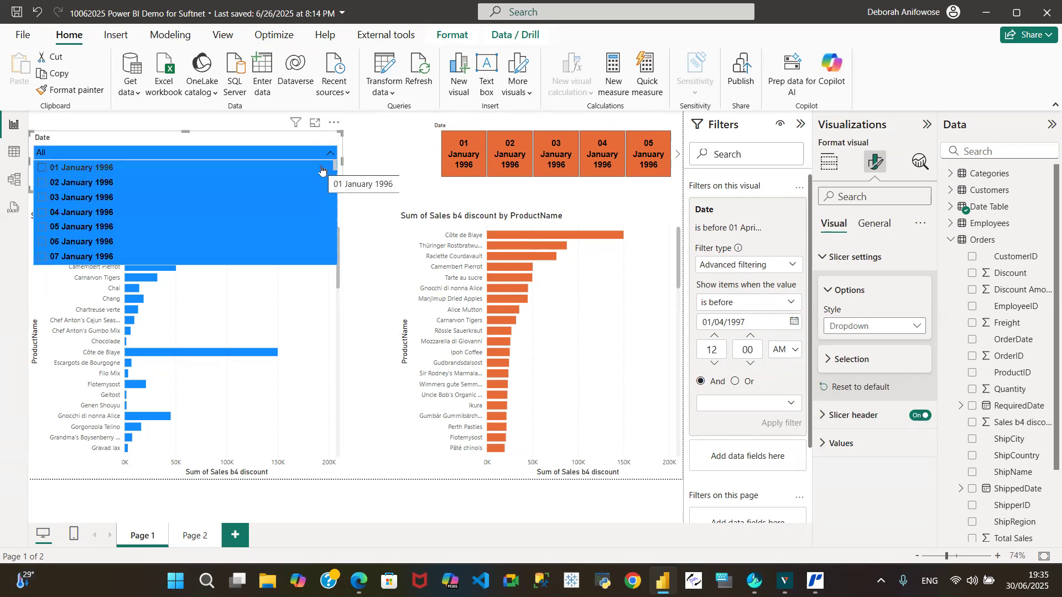
drag(336, 167, 330, 281)
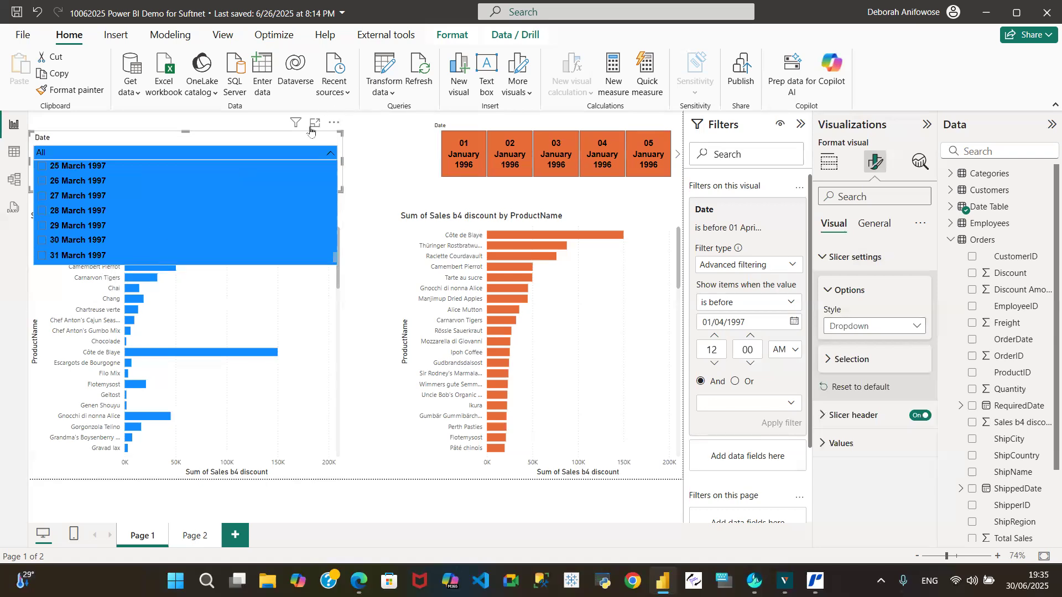
click(285, 137)
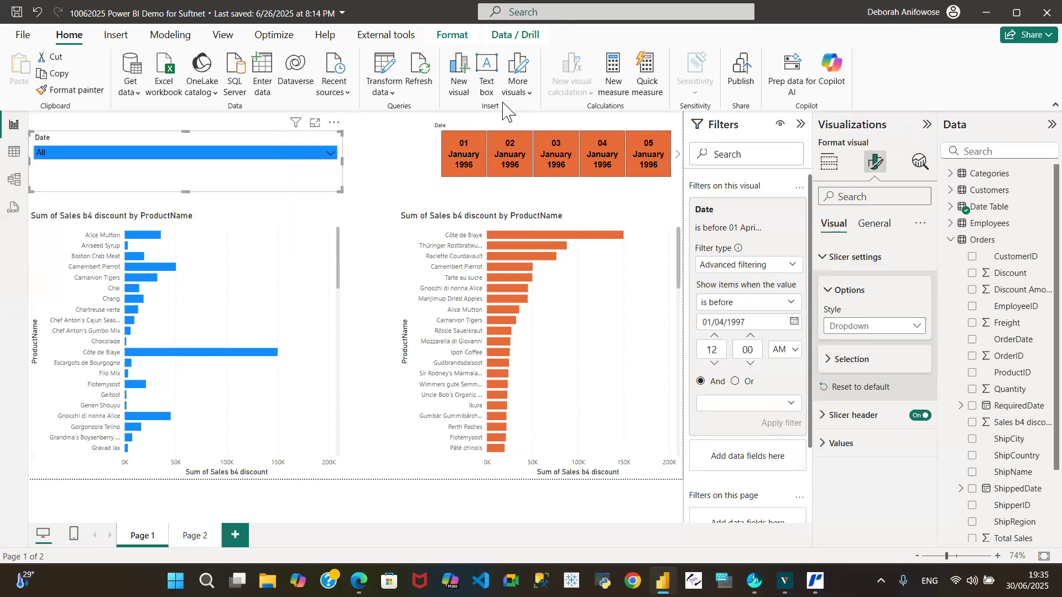
Change the orange date slicer's style to Dropdown and check its list of dates.
click(464, 133)
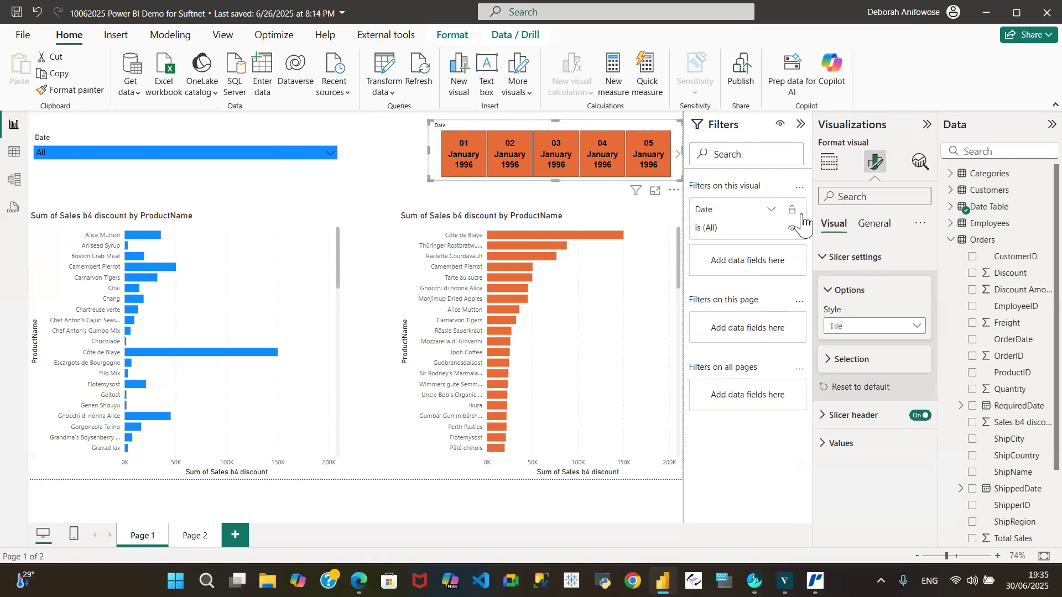
click(920, 332)
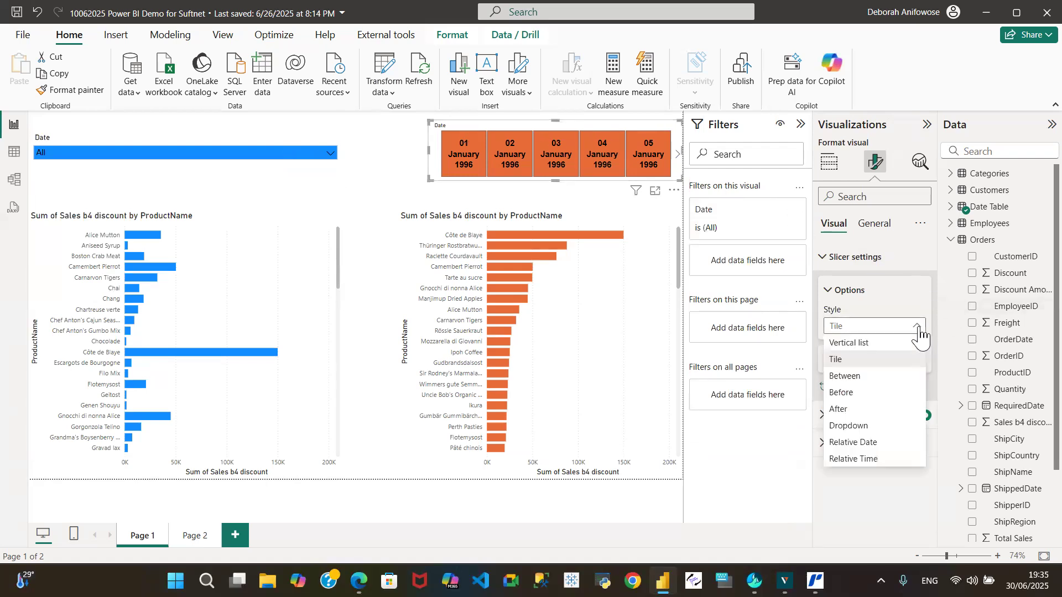
click(858, 426)
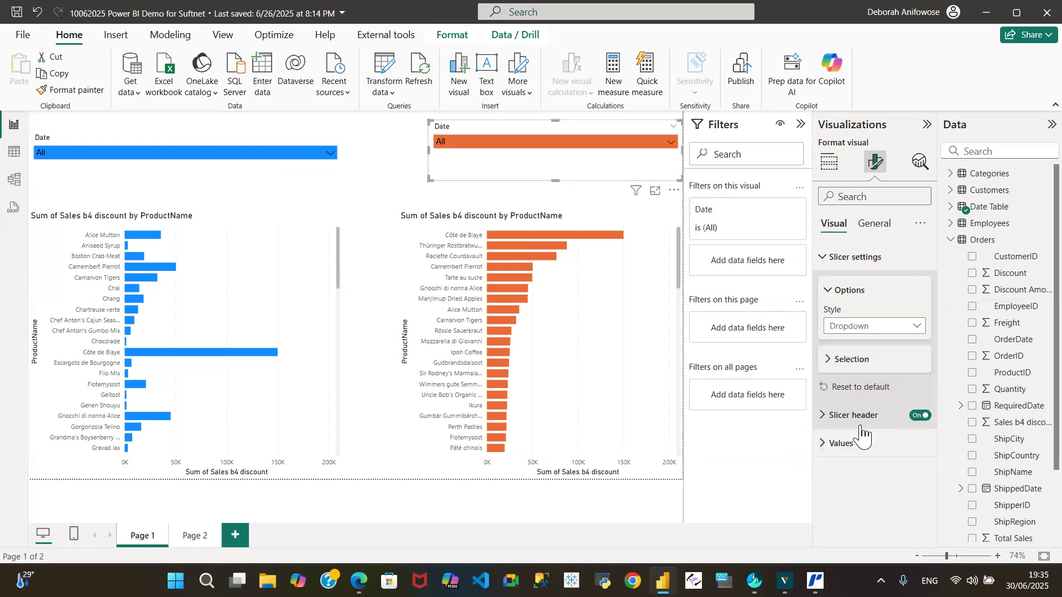
click(671, 142)
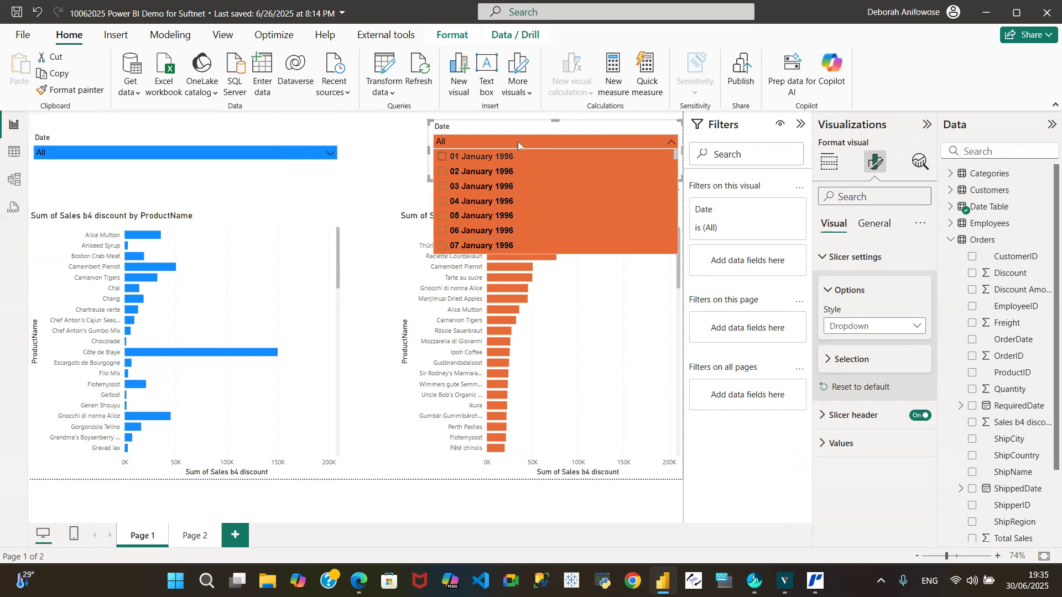
click(389, 157)
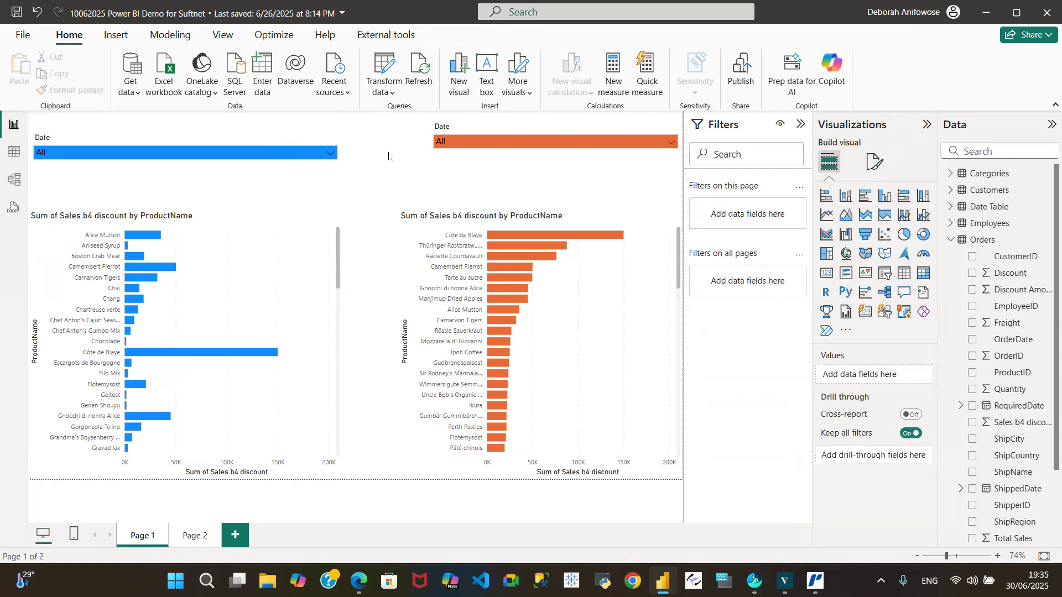
Switch the orange date slicer's Date filter to Advanced filtering with the is after condition.
click(476, 169)
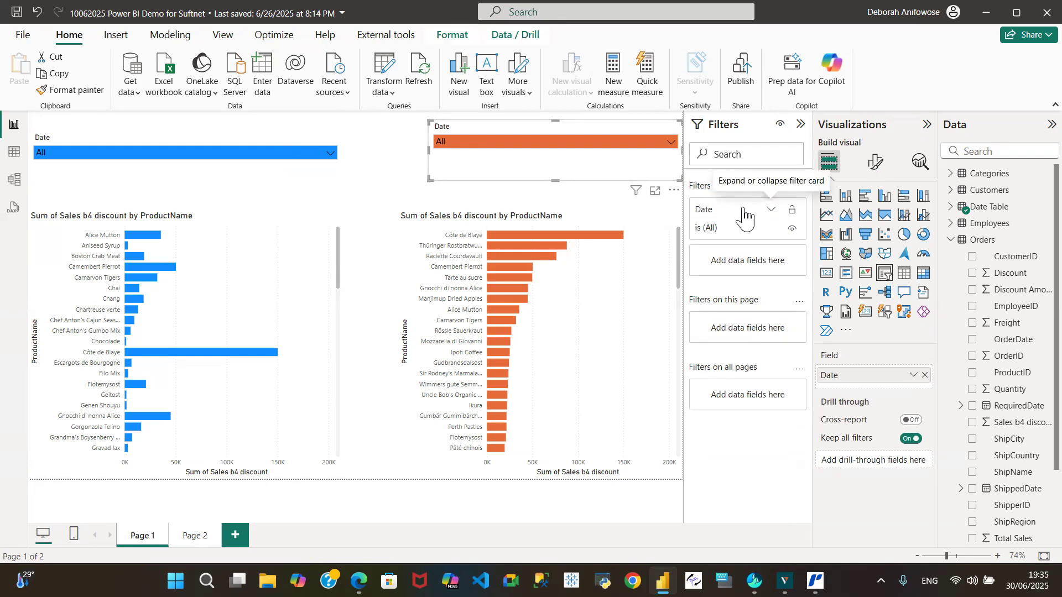
click(771, 212)
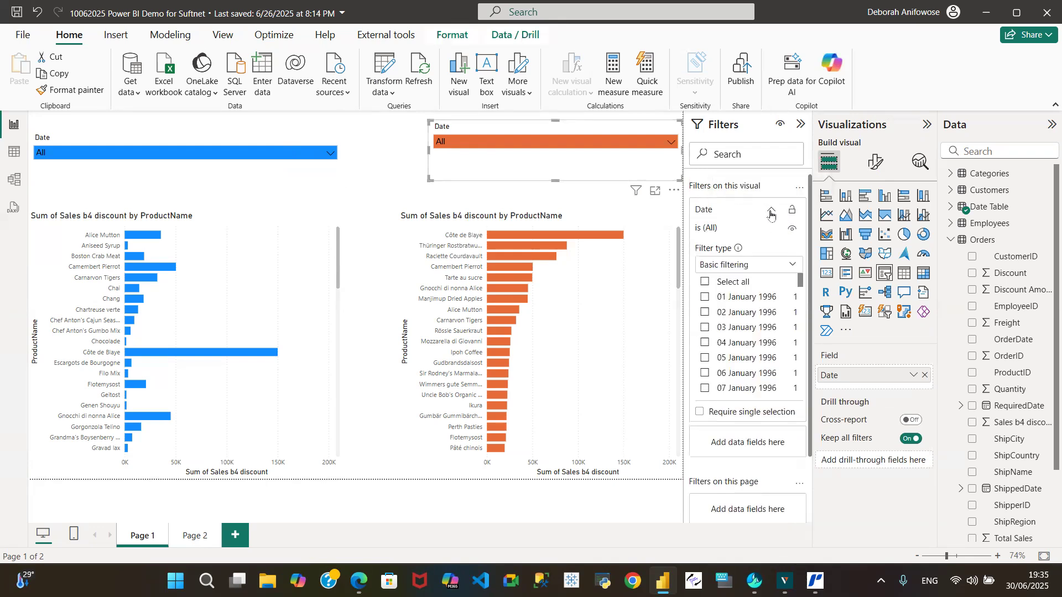
click(794, 268)
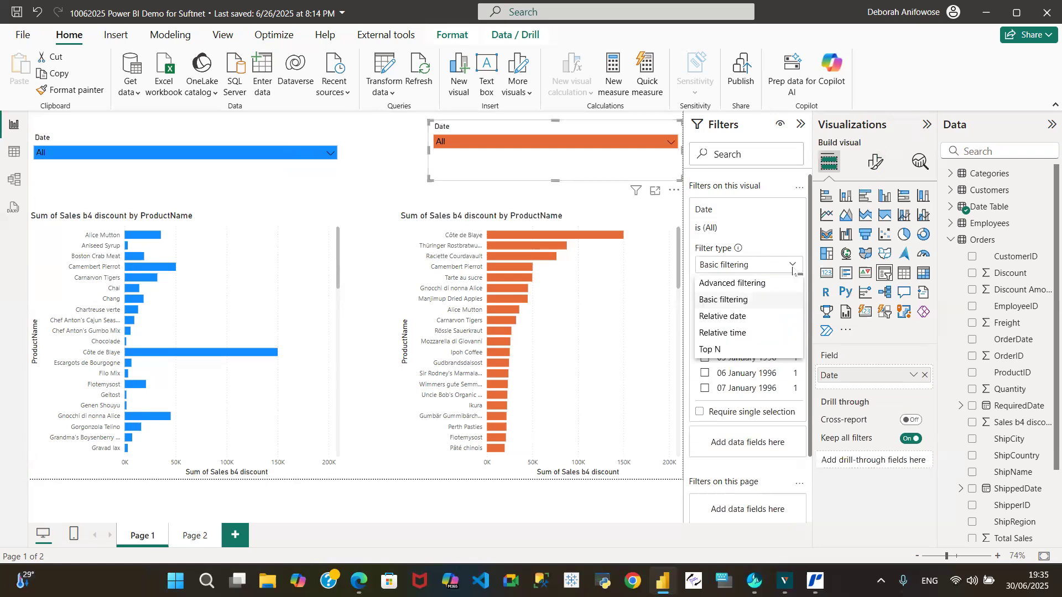
click(754, 284)
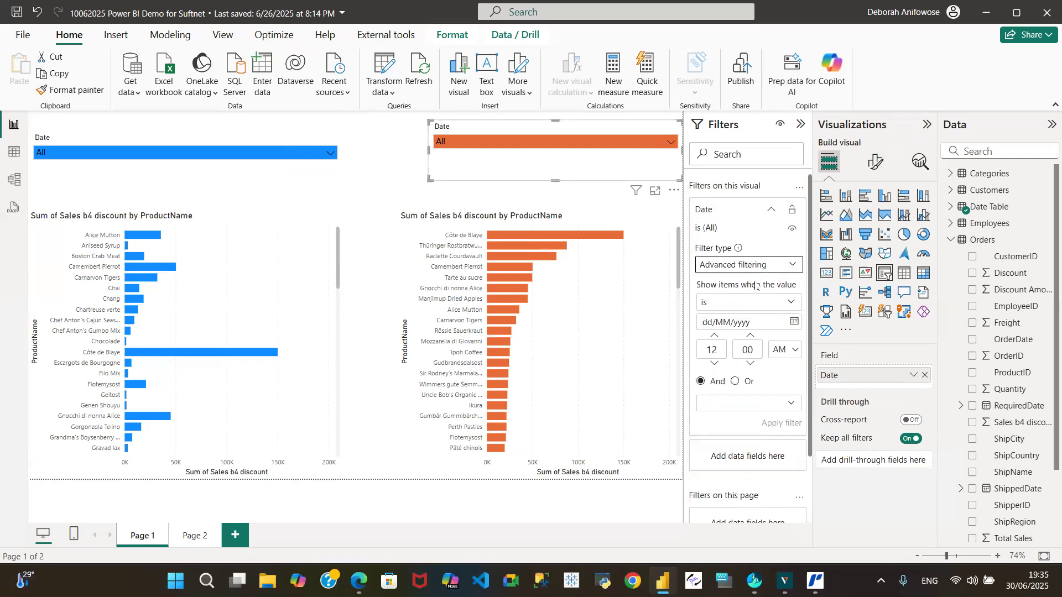
click(793, 305)
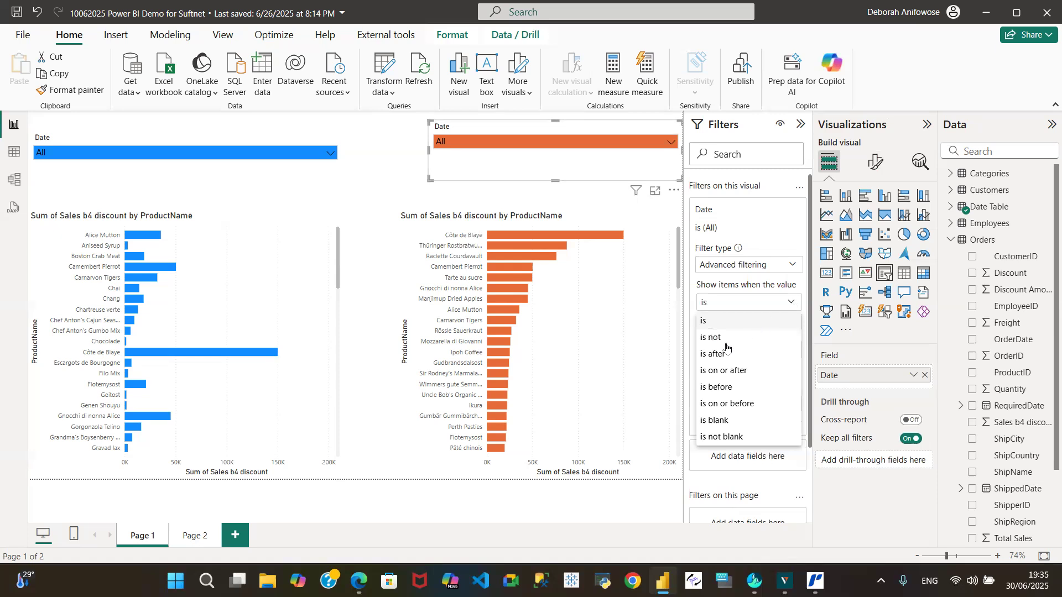
click(712, 355)
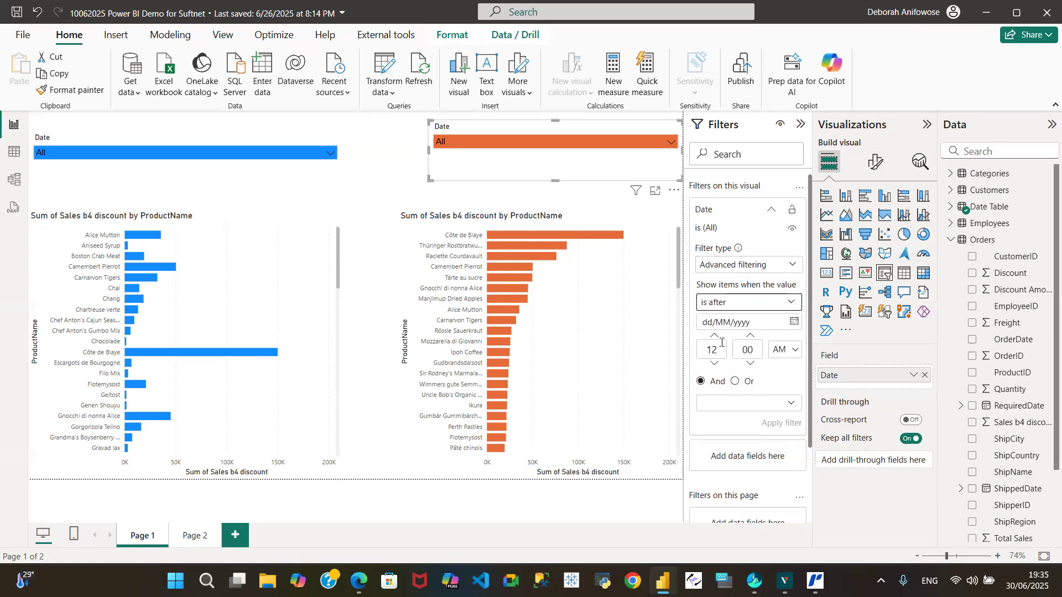
Set the orange slicer's date condition value to 31/03/1997 and apply the filter.
click(710, 323)
text(31/0)
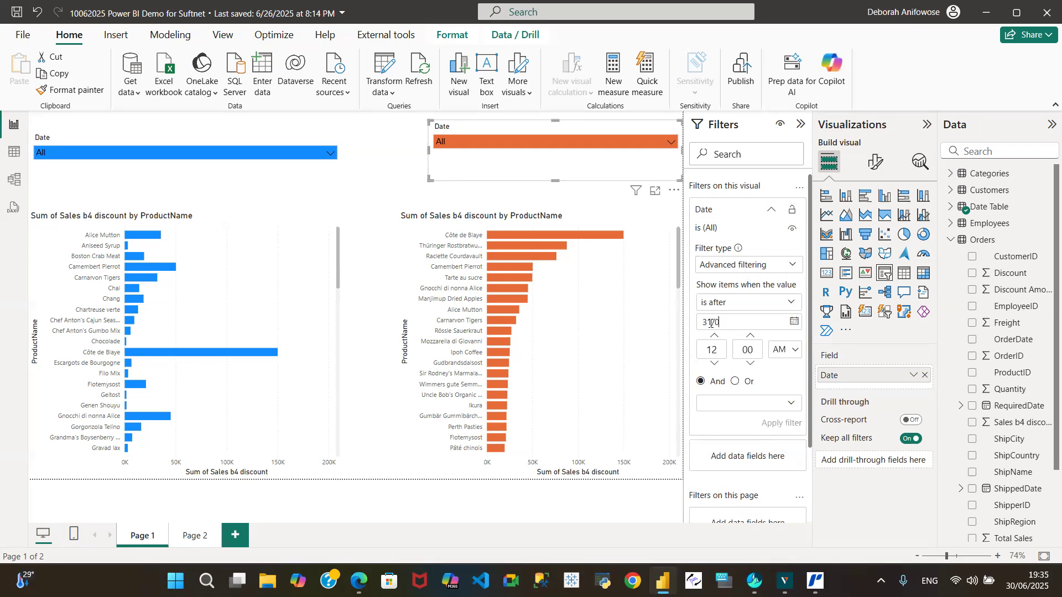
text(3/2)
text(1997)
click(783, 426)
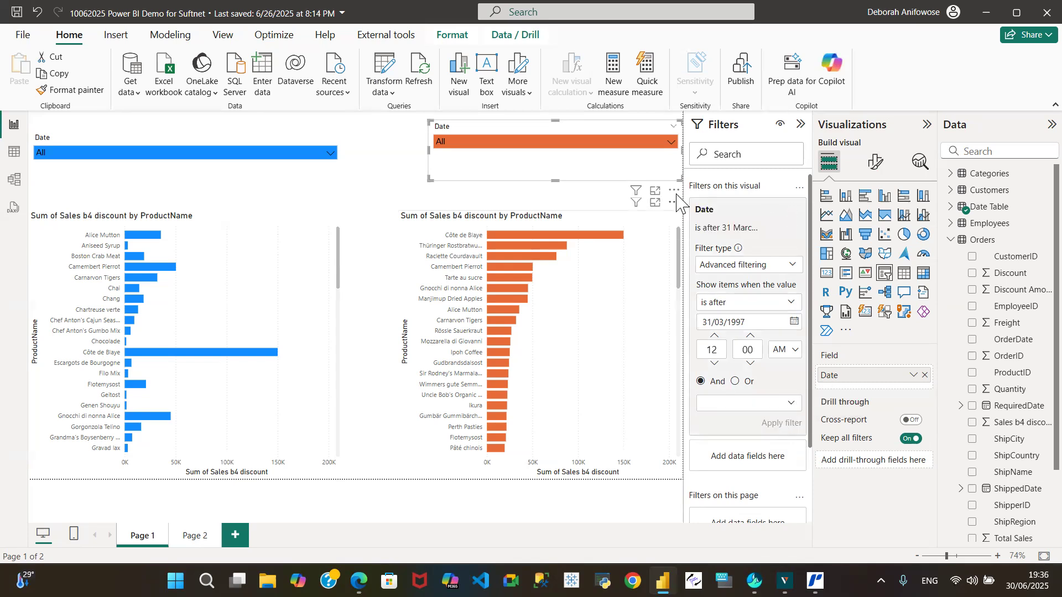
Compare the date lists and filters of the orange and blue slicers, and switch to Table view.
click(671, 142)
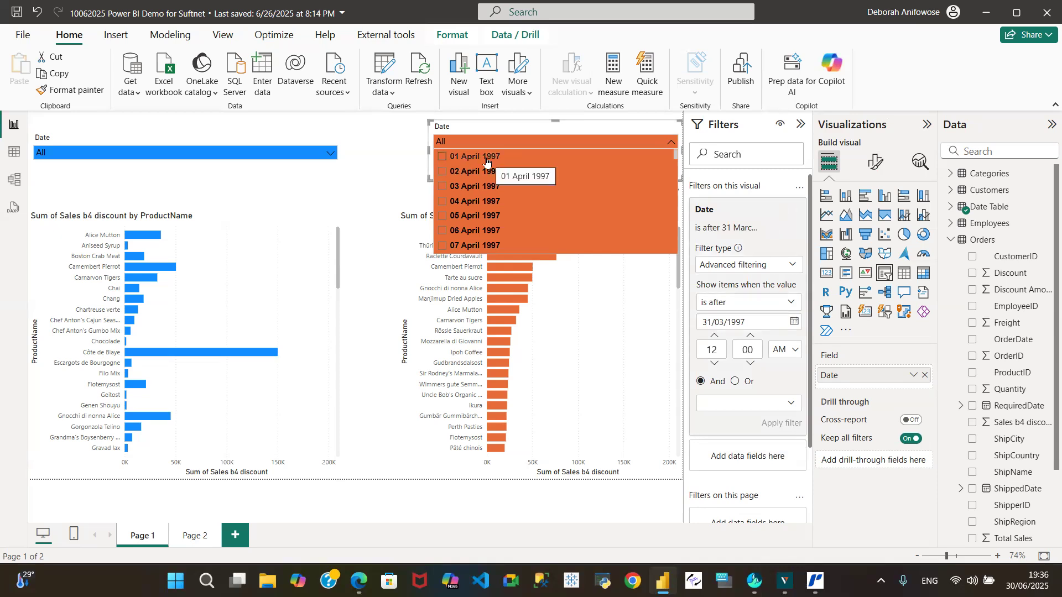
click(331, 153)
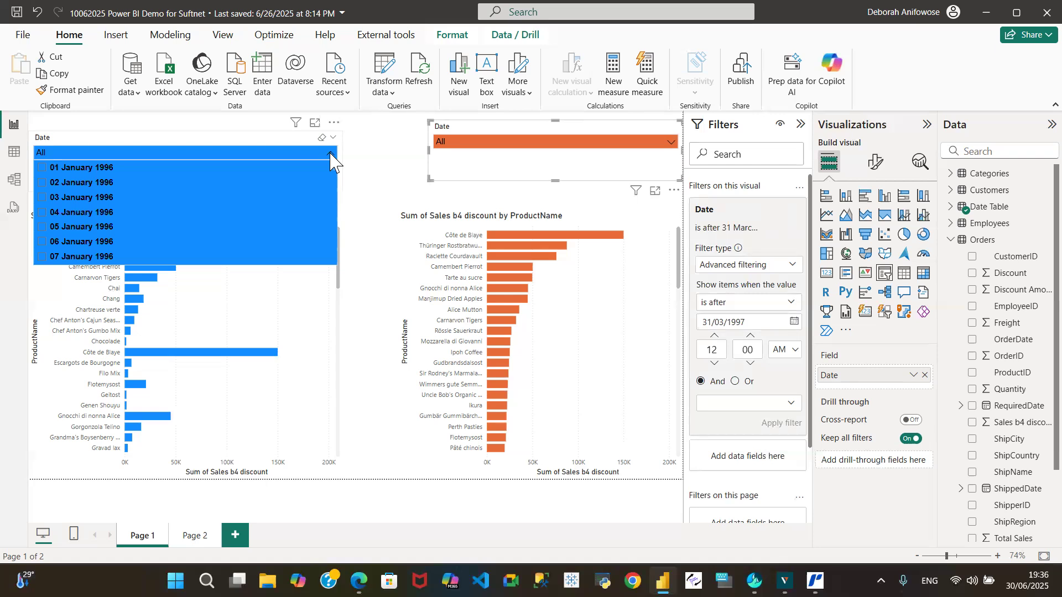
click(187, 143)
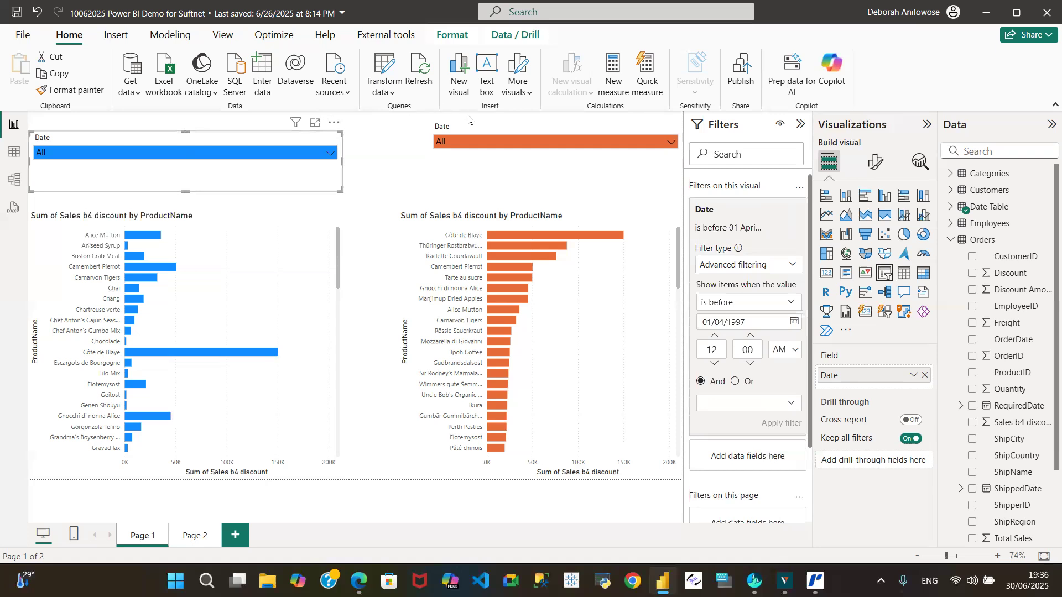
click(491, 131)
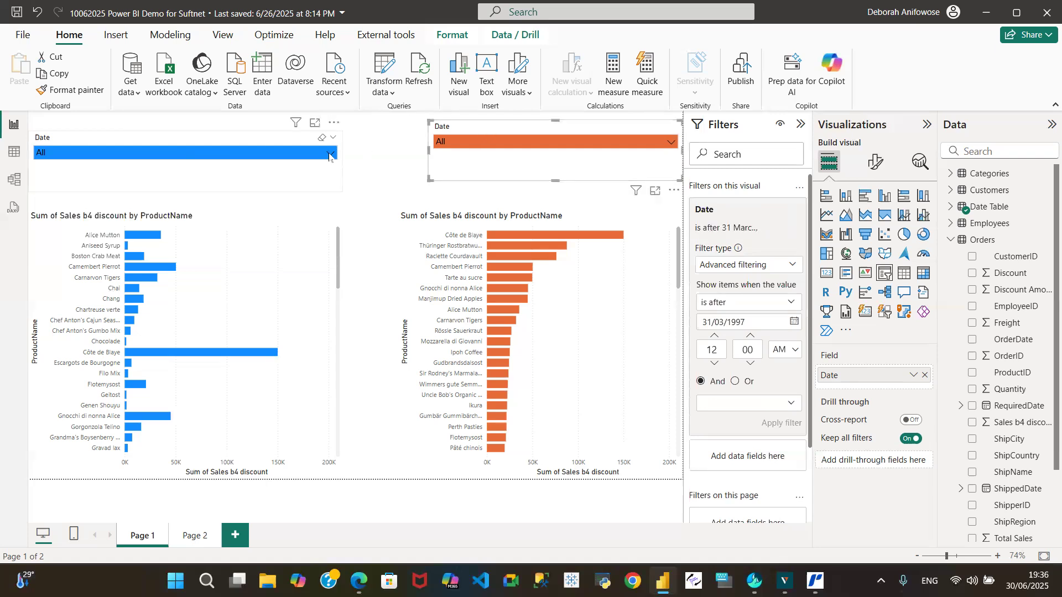
click(10, 157)
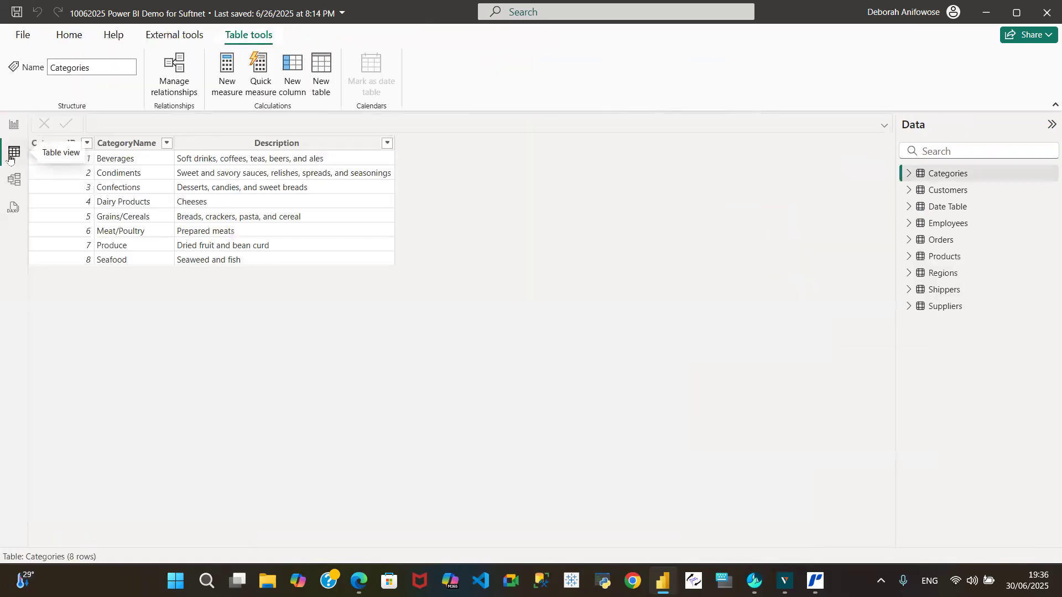
Return to Report view and test the blue date slicer by selecting and clearing 04 January 1996.
click(14, 124)
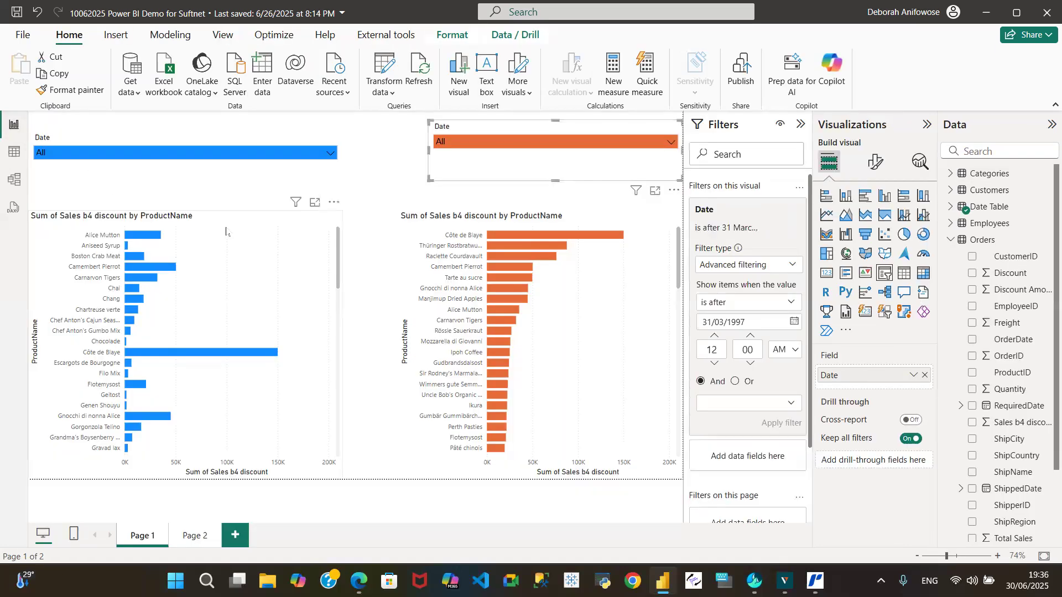
click(331, 153)
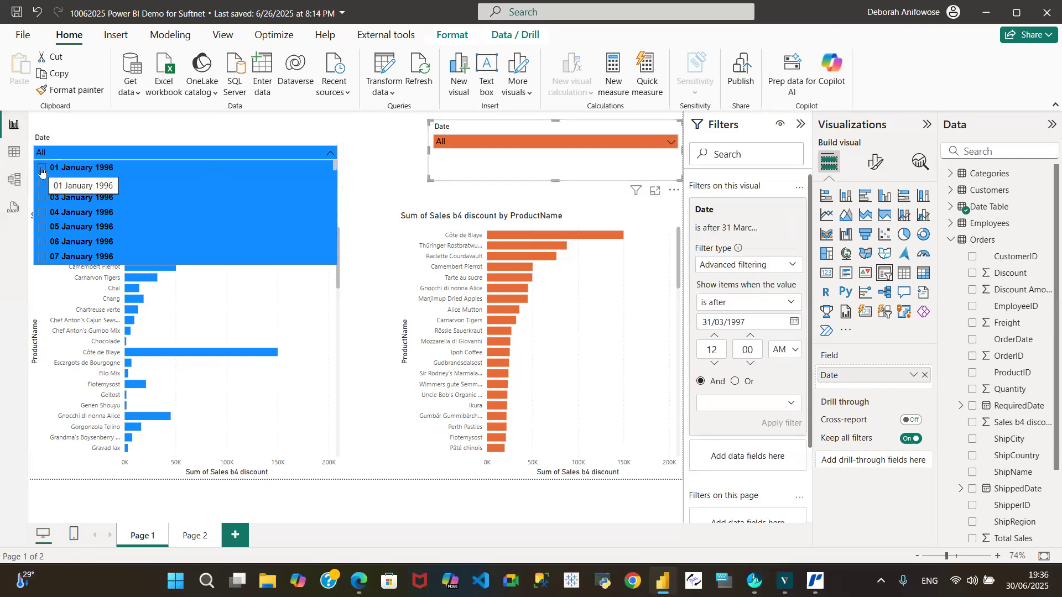
click(314, 212)
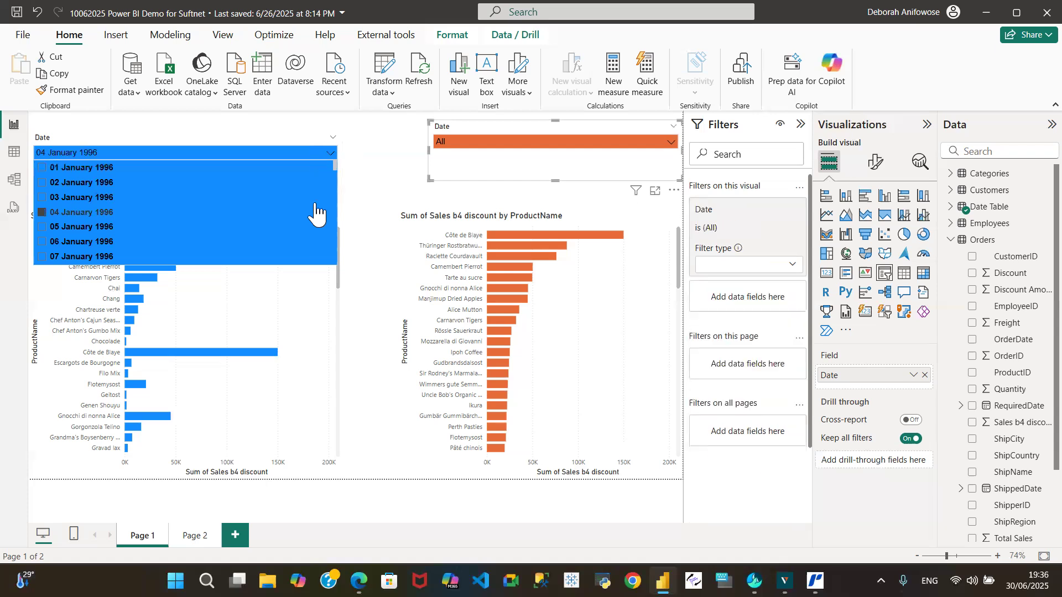
click(42, 213)
click(230, 149)
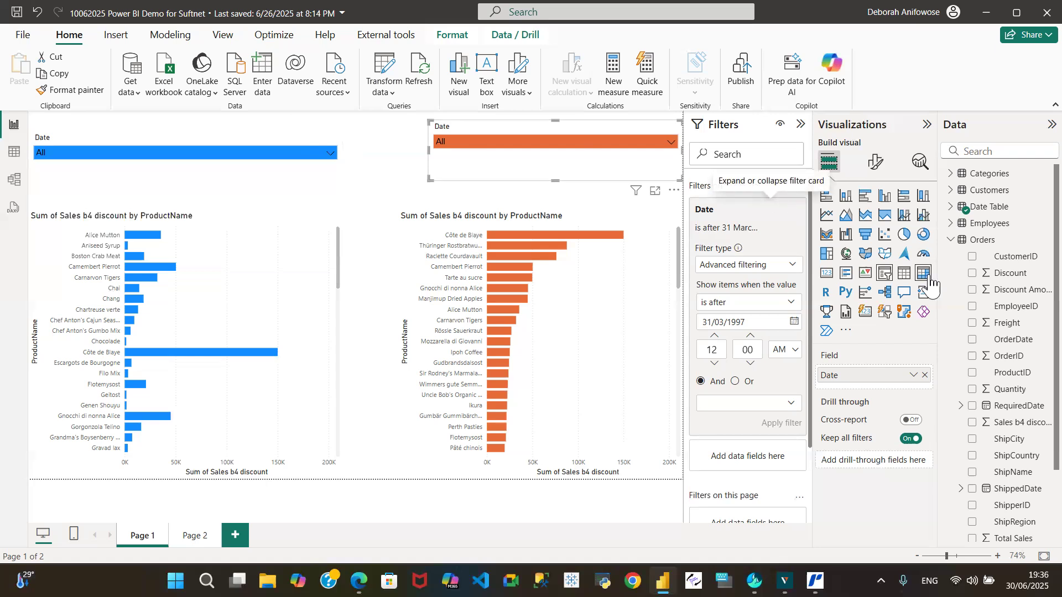
Turn on the "Select all" option in the selection settings of the orange date slicer.
click(875, 164)
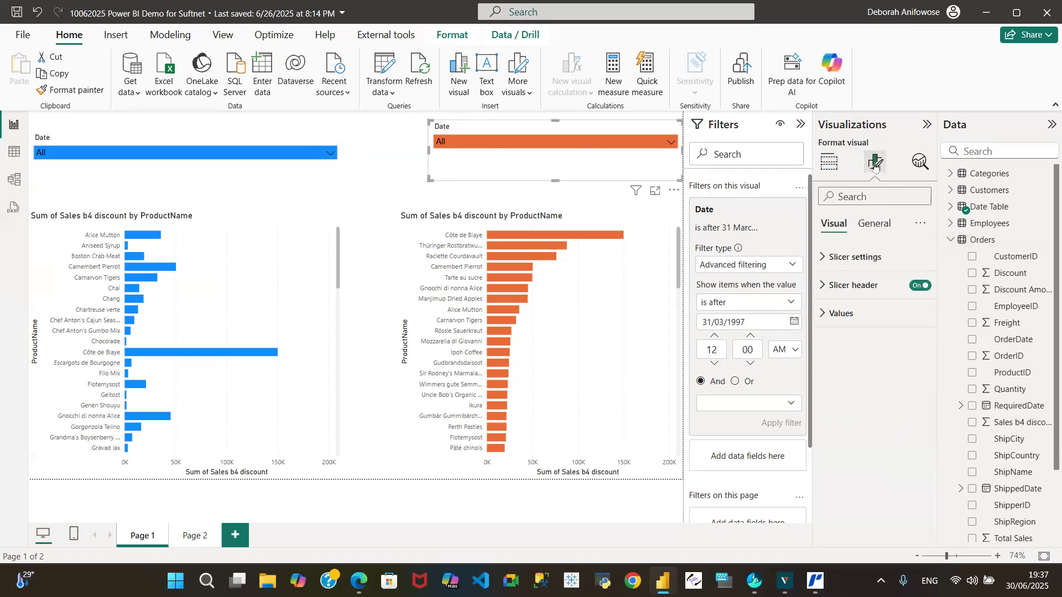
click(823, 286)
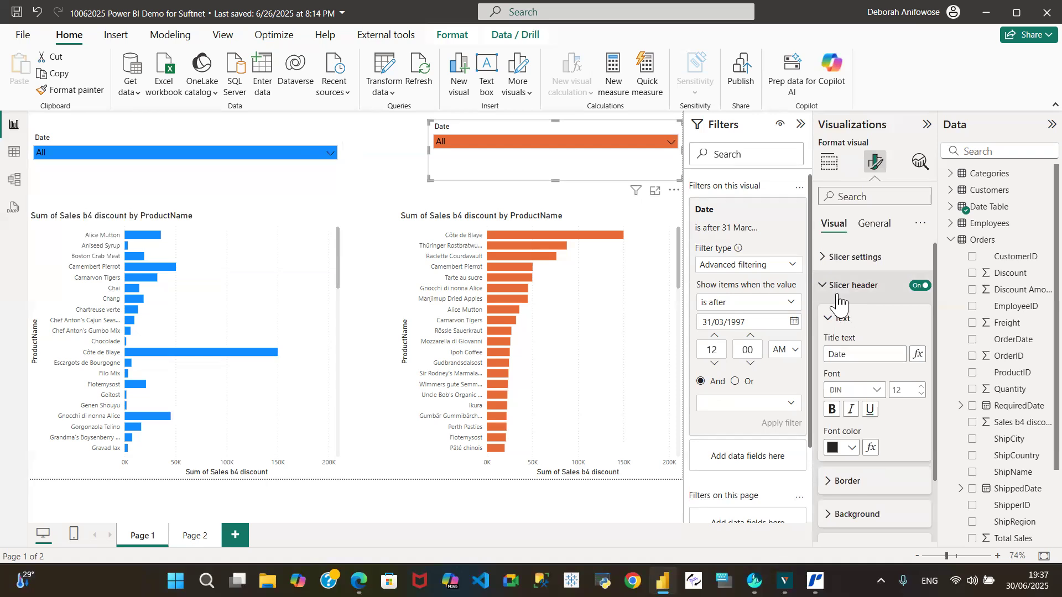
scroll(935, 310, down, 3)
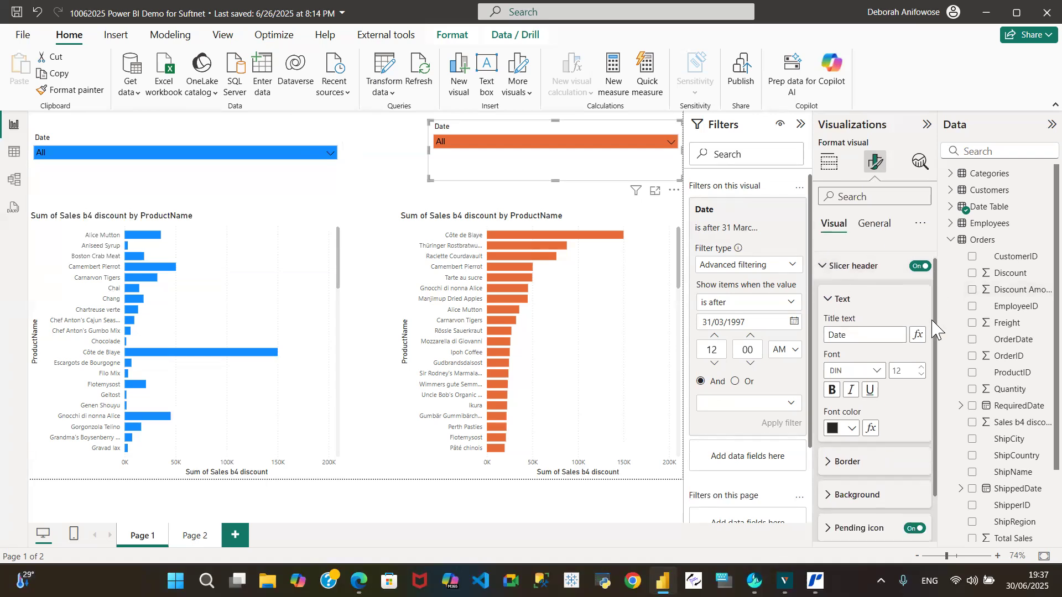
scroll(871, 282, up, 3)
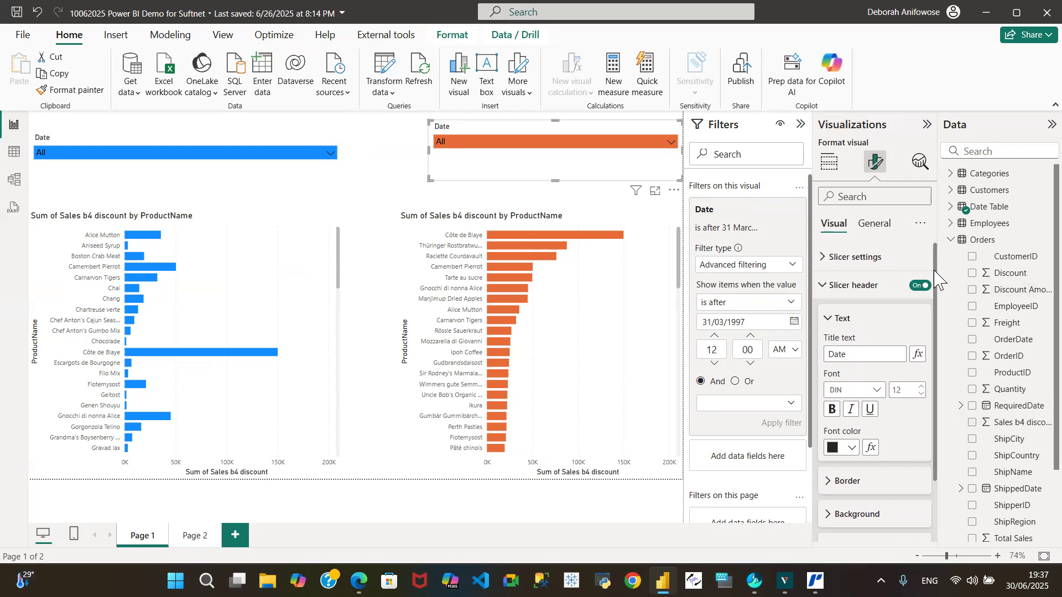
click(824, 258)
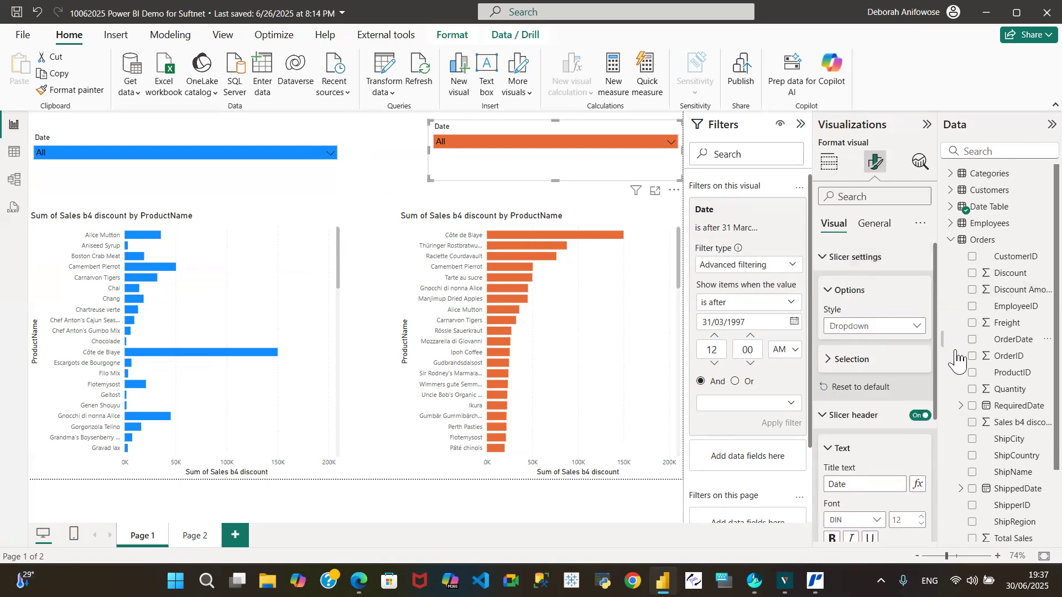
scroll(932, 376, down, 2)
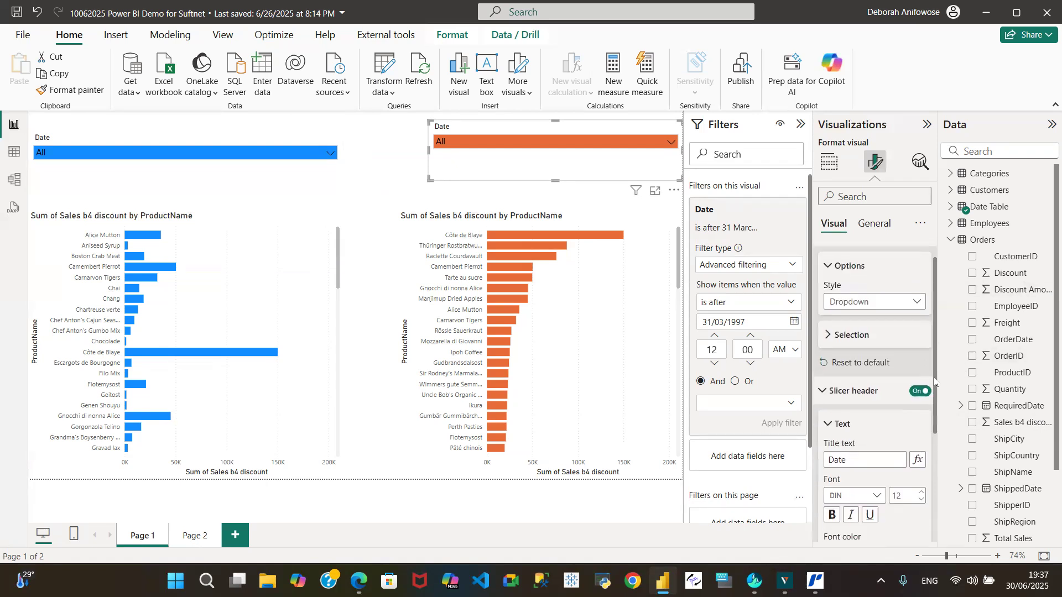
scroll(932, 386, up, 2)
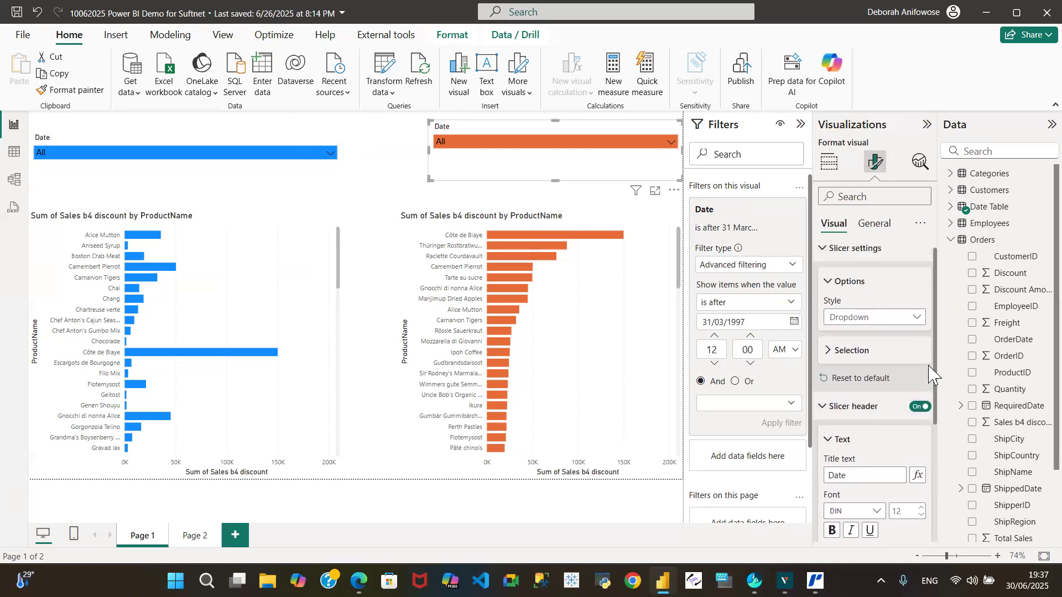
click(827, 355)
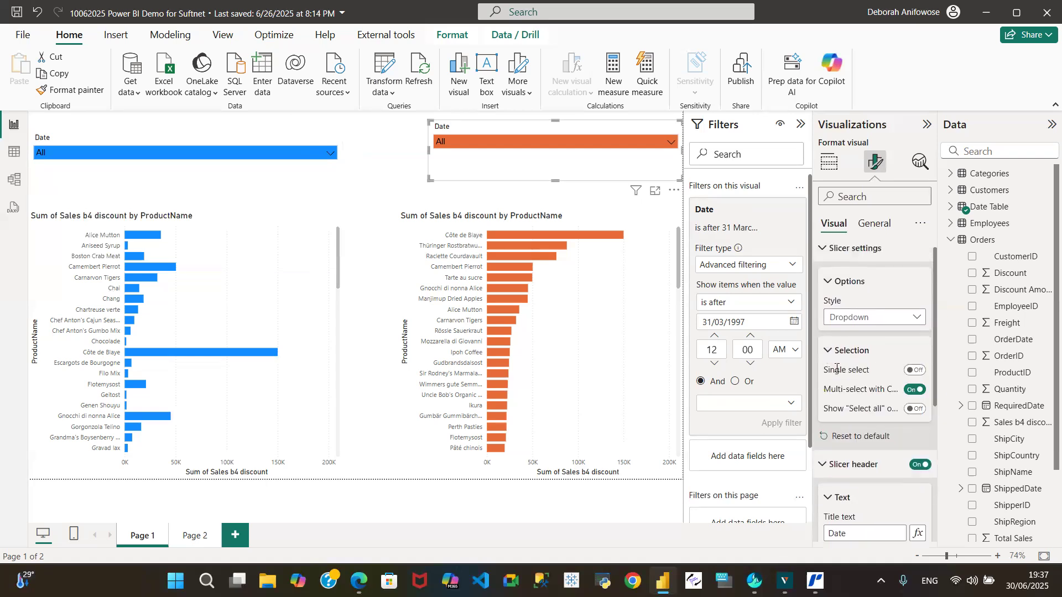
click(916, 409)
Turn on the "Select all" option for the blue date slicer and test it by selecting and clearing all dates.
click(253, 173)
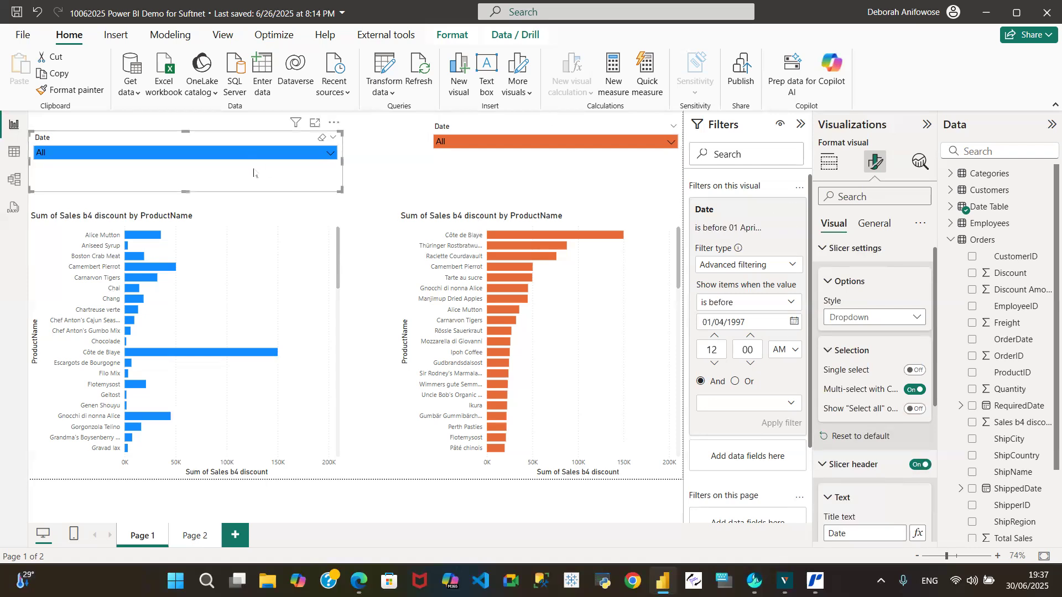
click(913, 409)
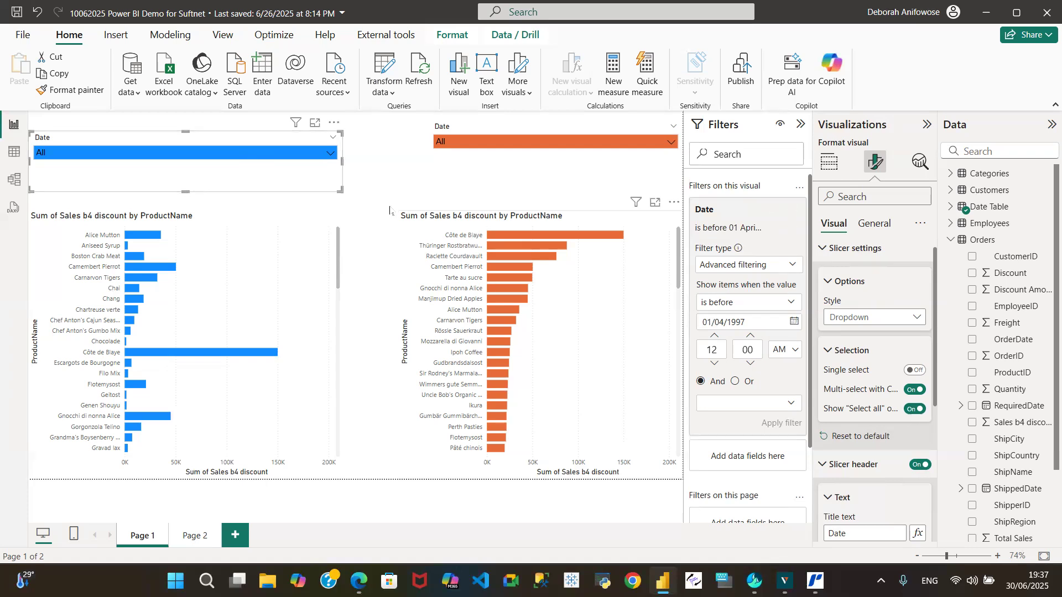
click(330, 154)
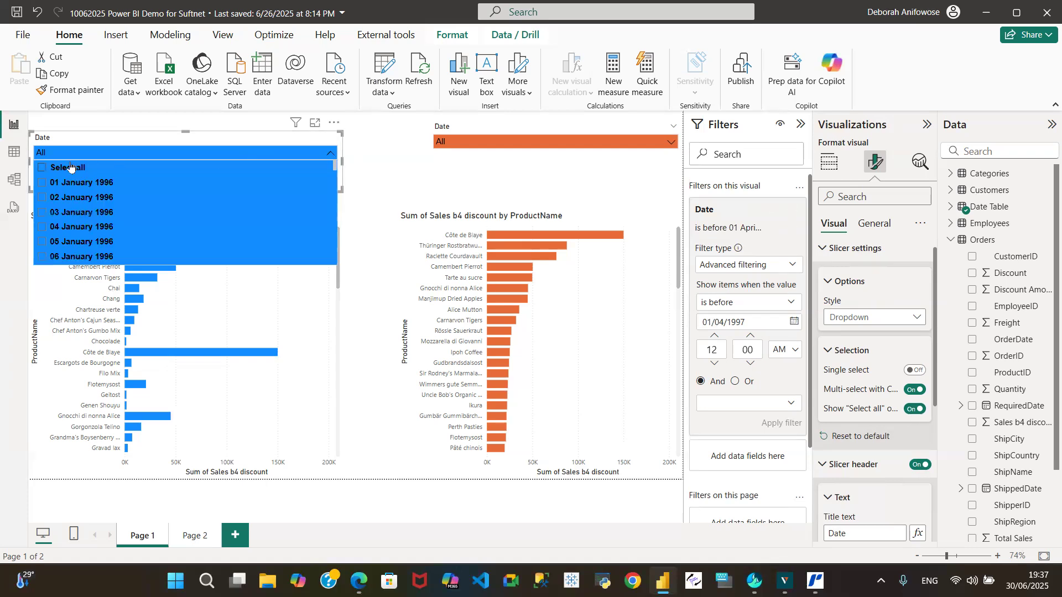
click(42, 168)
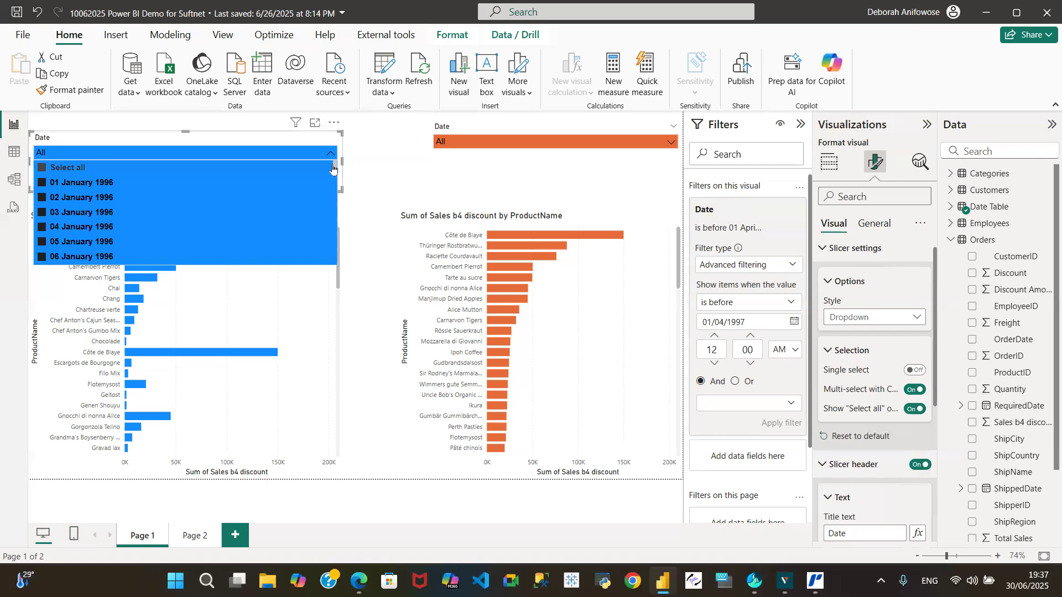
mouse_move(334, 169)
mouse_down()
mouse_move(337, 301)
mouse_move(330, 158)
mouse_up()
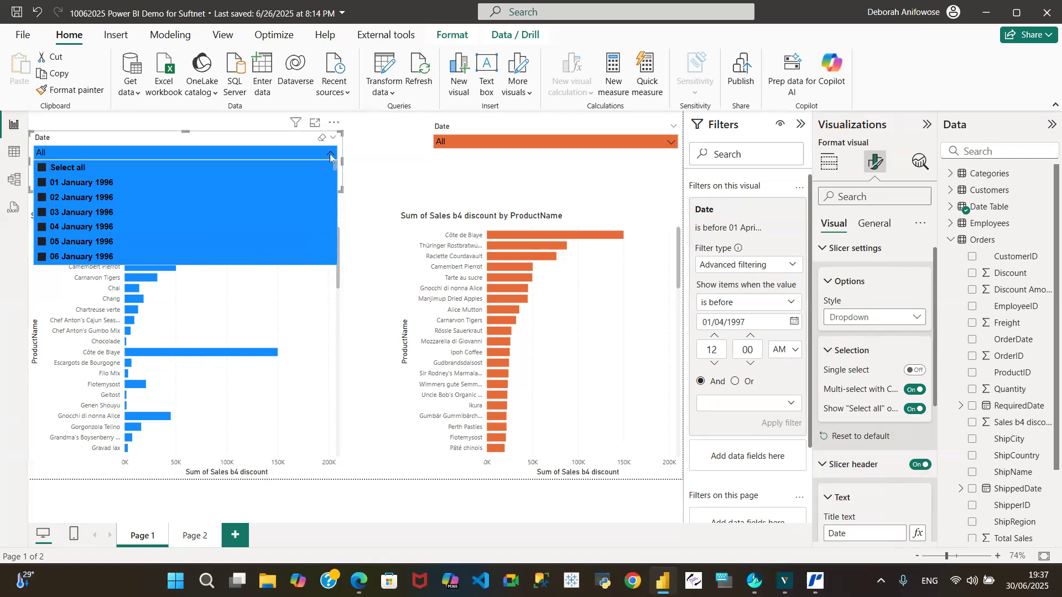
click(40, 168)
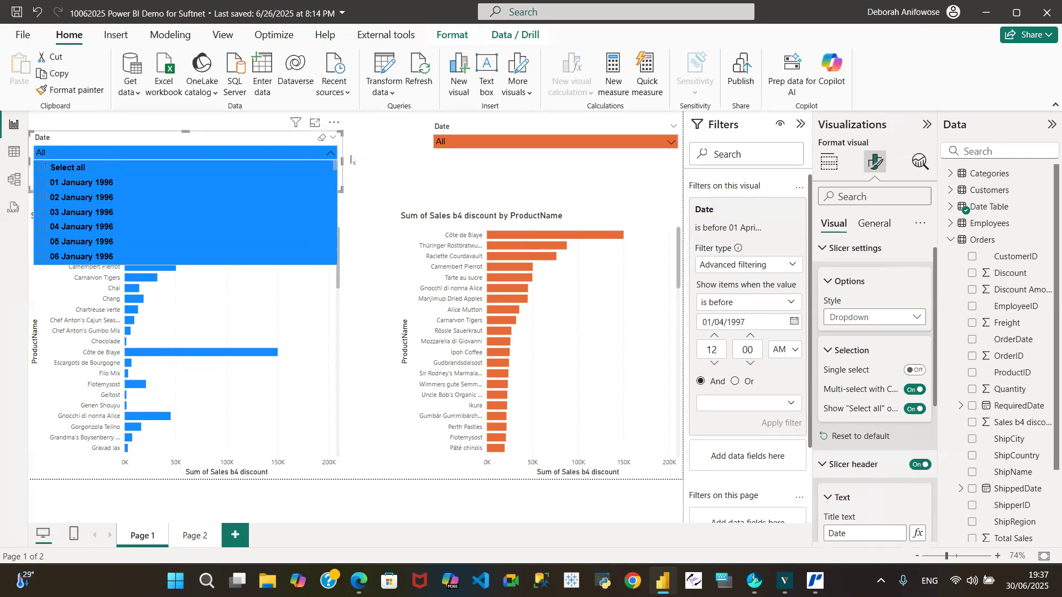
click(380, 164)
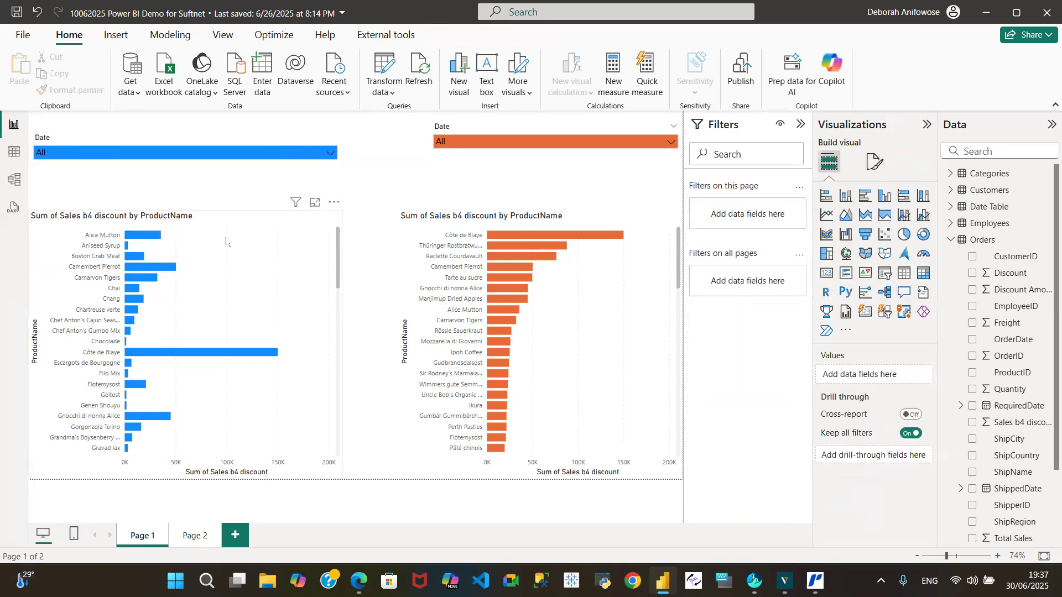
Check the filter types available for the ProductName filter on the blue bar chart.
click(294, 220)
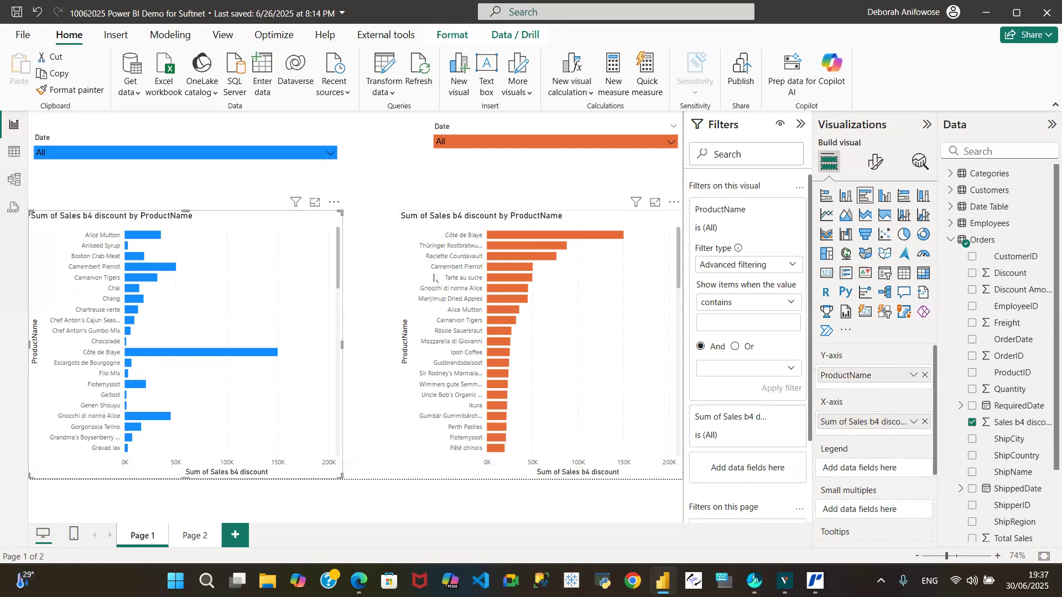
click(793, 267)
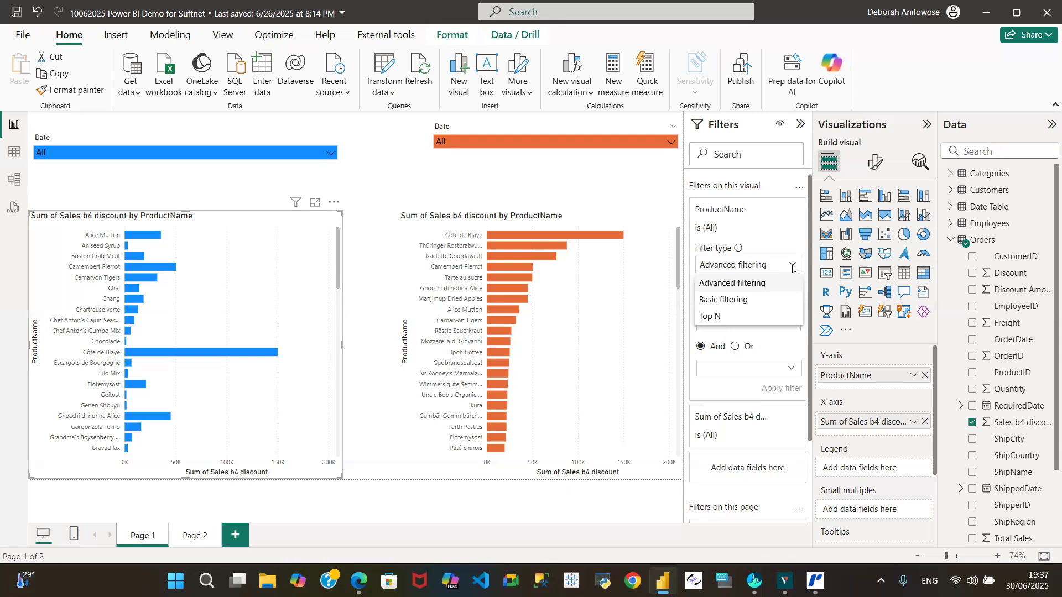
click(332, 155)
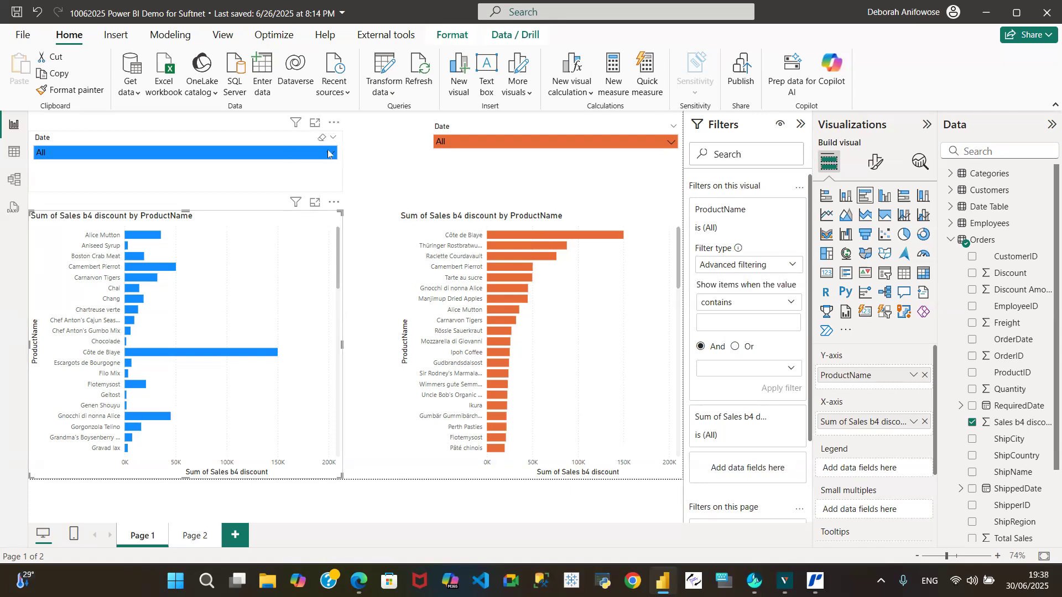
Try filtering the blue chart with its date slicer on 01 January 1996 and single dates in early March 1996, and clear the selection.
click(332, 156)
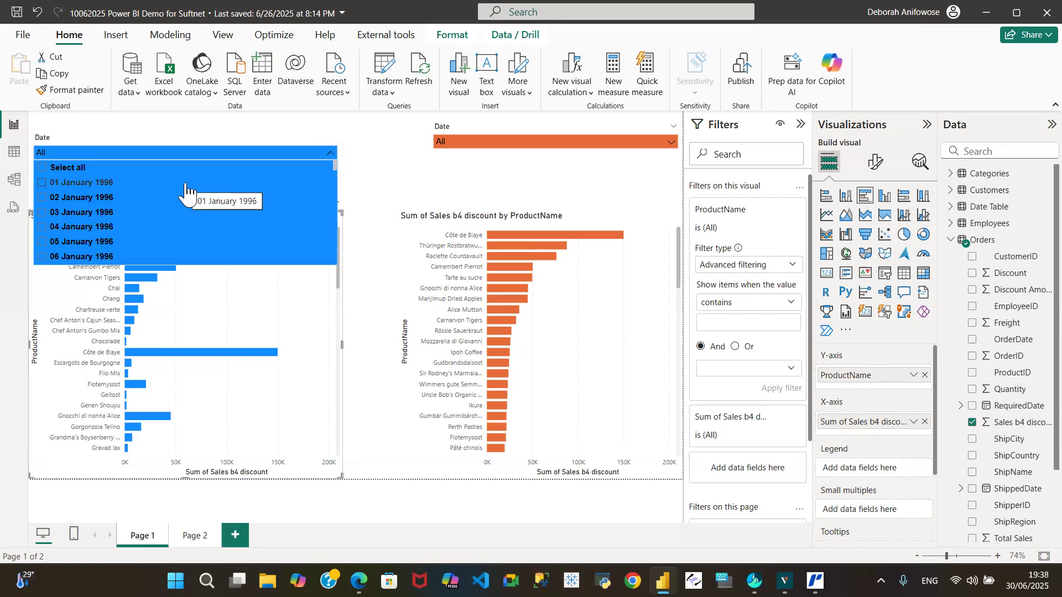
click(43, 183)
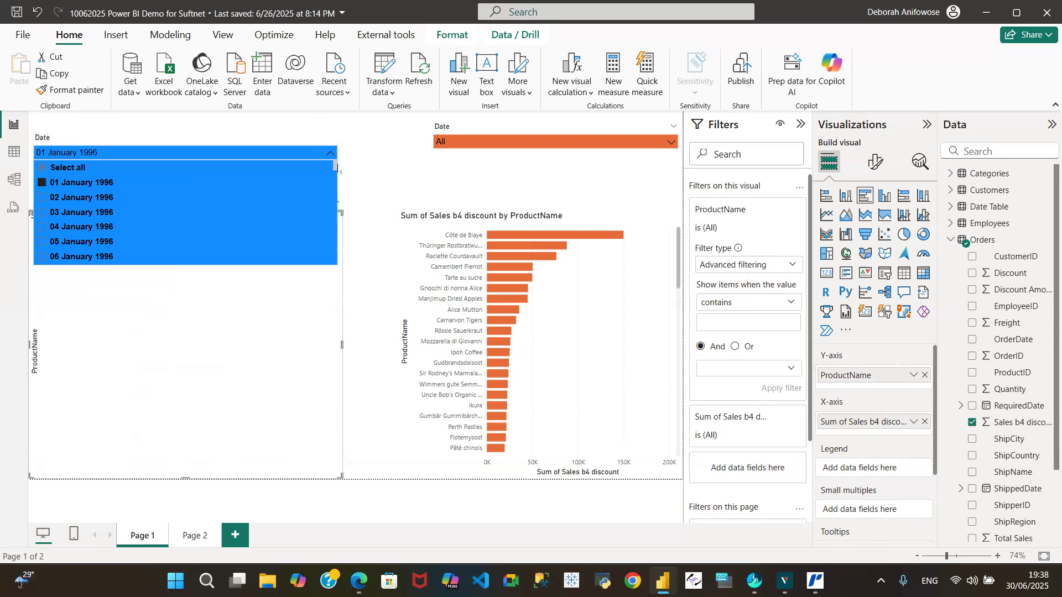
drag(335, 169, 339, 235)
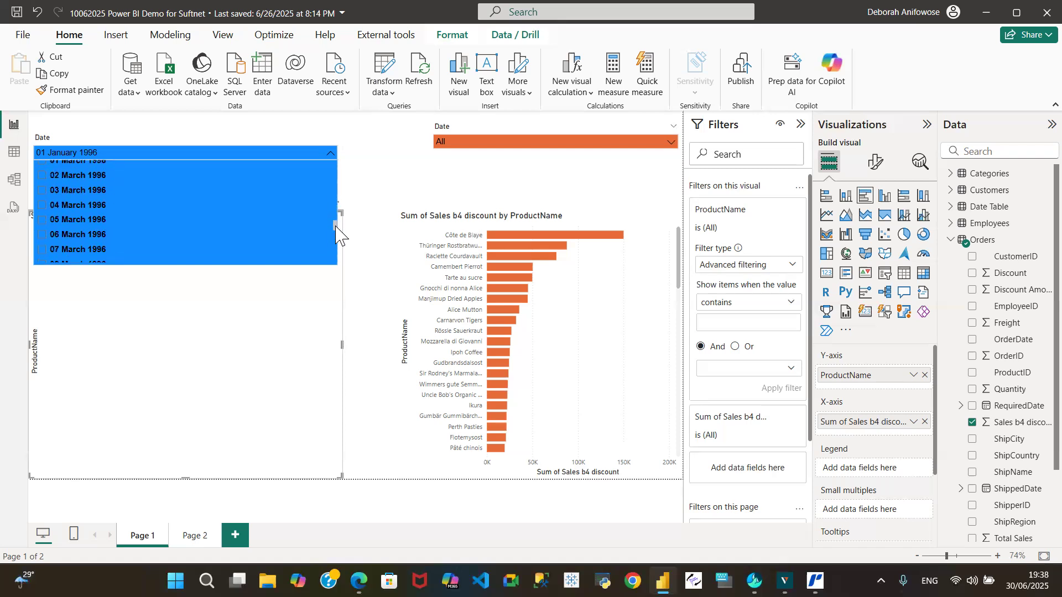
click(42, 220)
click(42, 191)
click(42, 177)
click(41, 176)
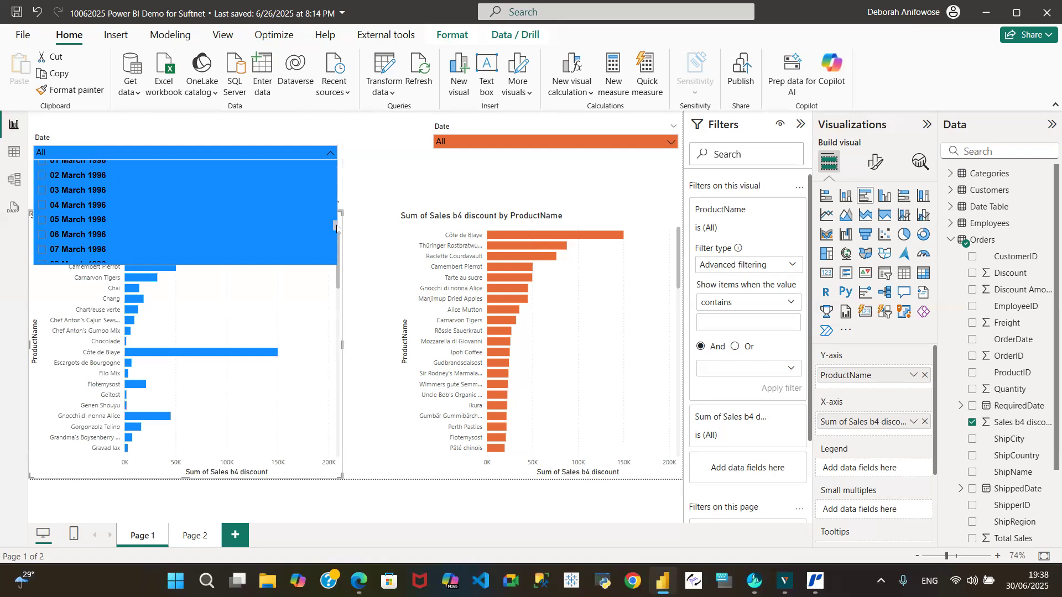
Select all dates in both the blue and the orange date slicers using their "Select all" option.
drag(335, 229, 339, 143)
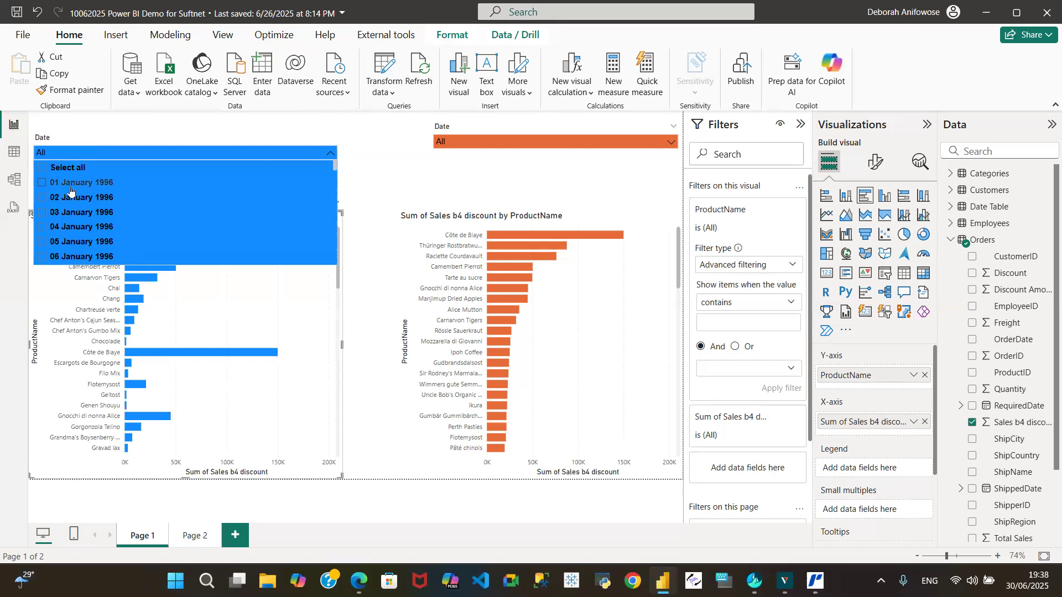
click(42, 168)
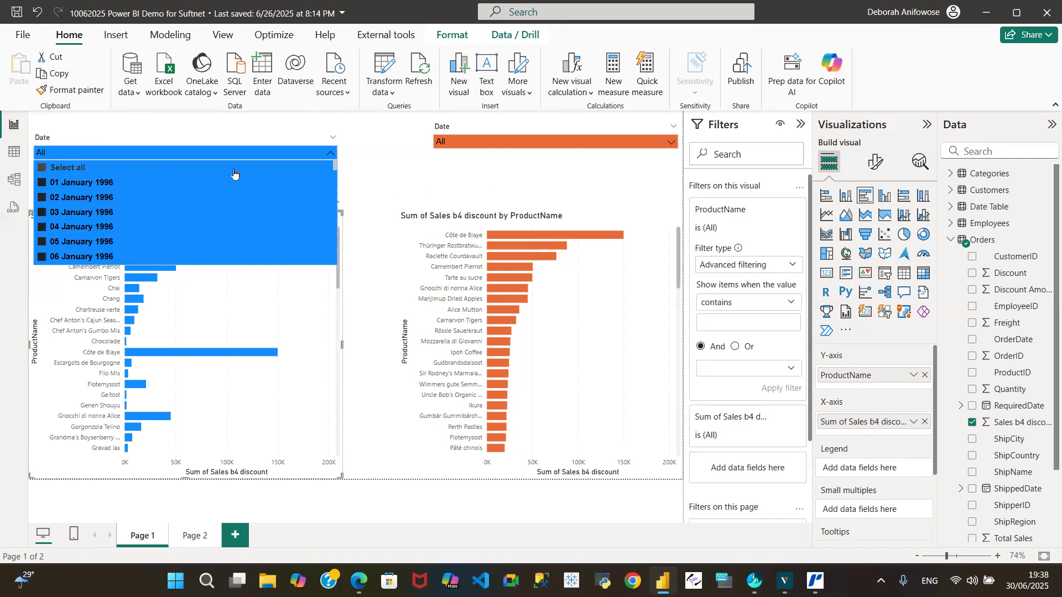
click(330, 154)
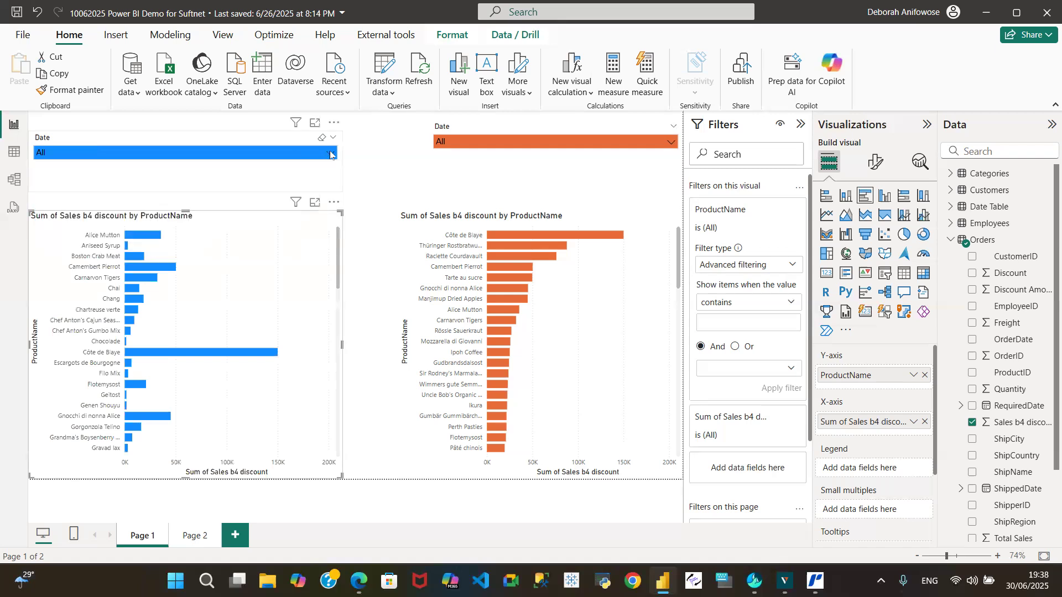
click(667, 145)
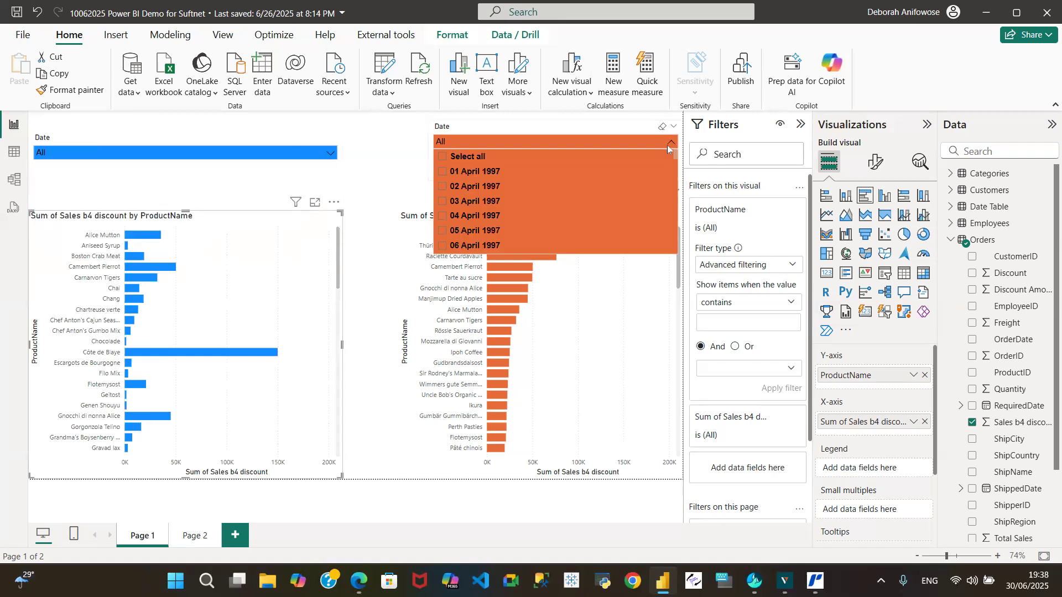
click(442, 157)
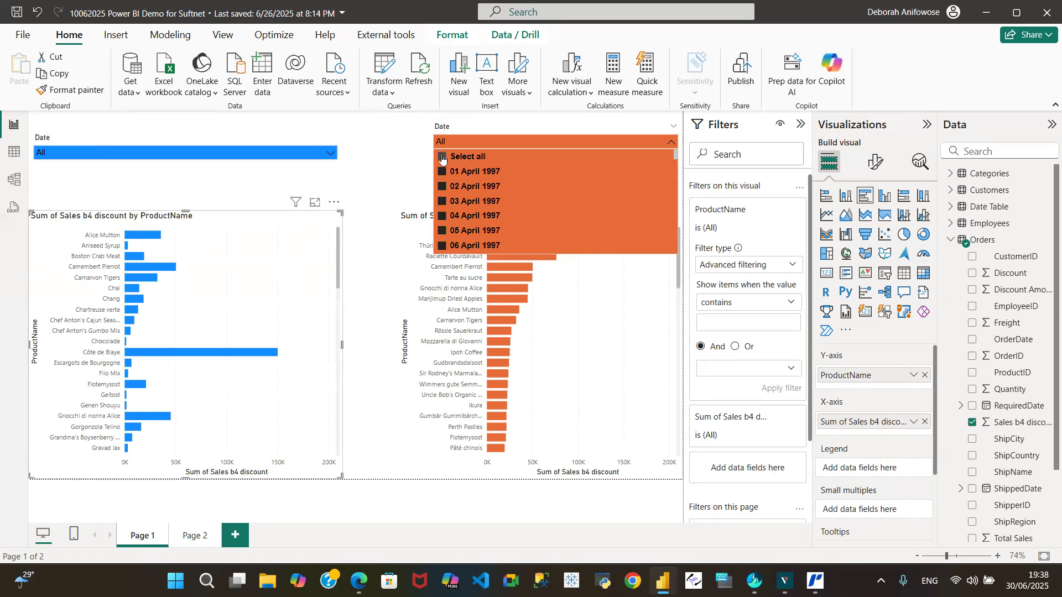
click(376, 169)
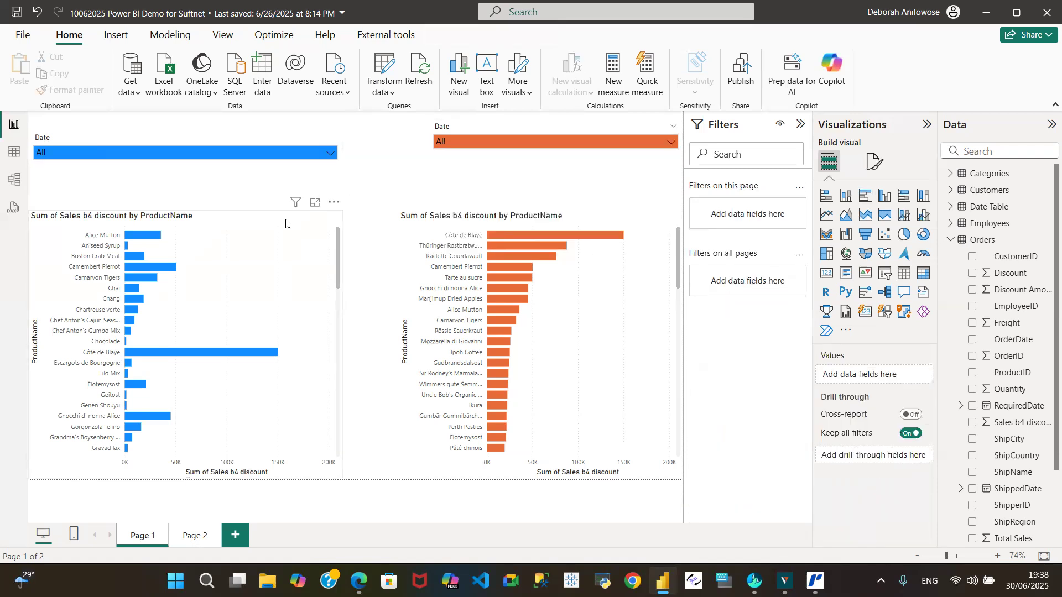
Highlight the Alice Mutton bar in the blue chart, compare it with the orange chart and Table view, and clear the highlight.
click(147, 239)
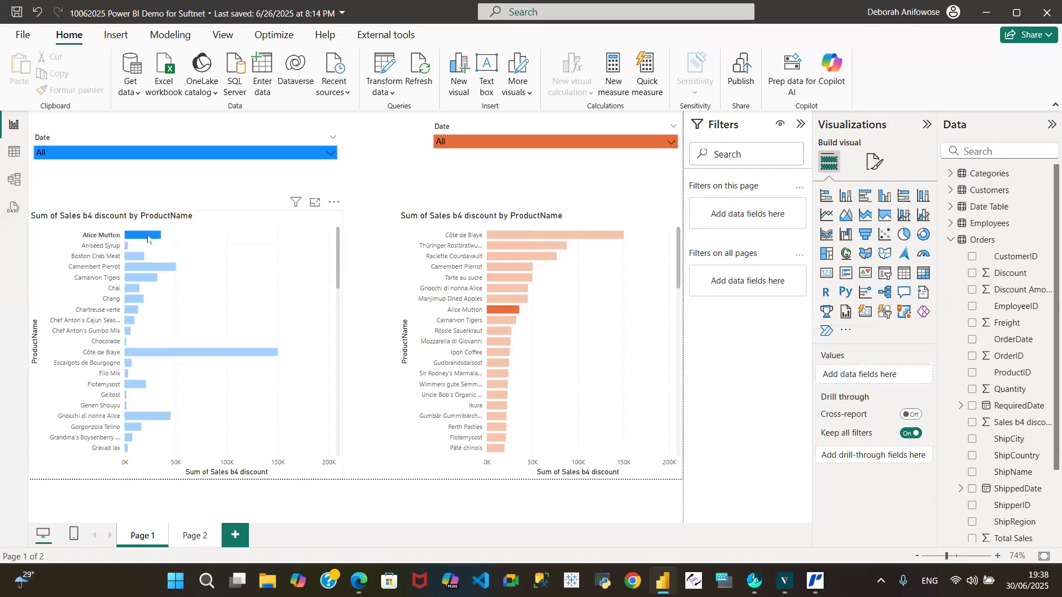
mouse_move(161, 236)
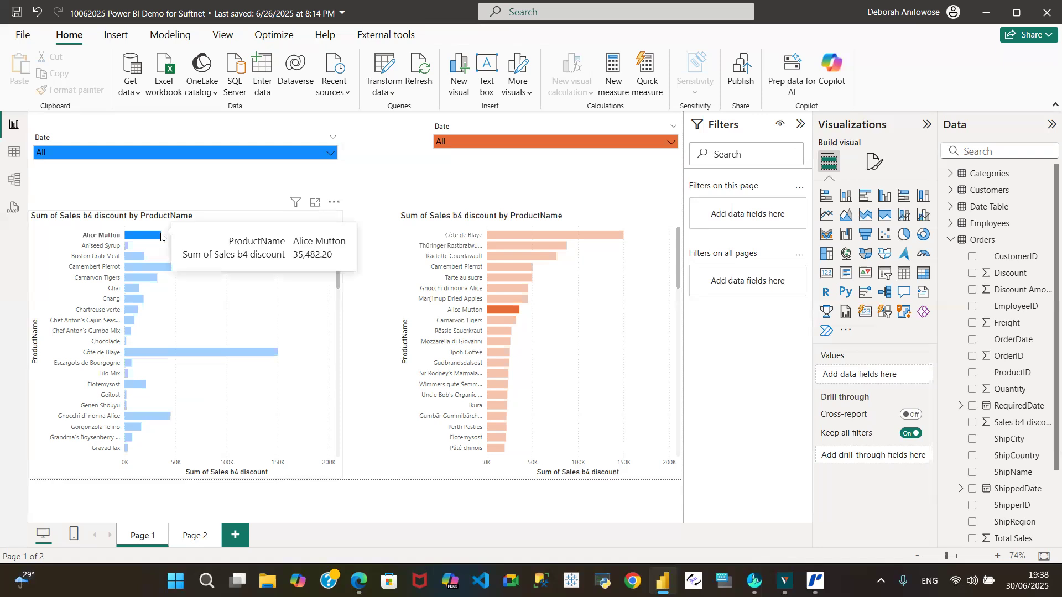
click(15, 152)
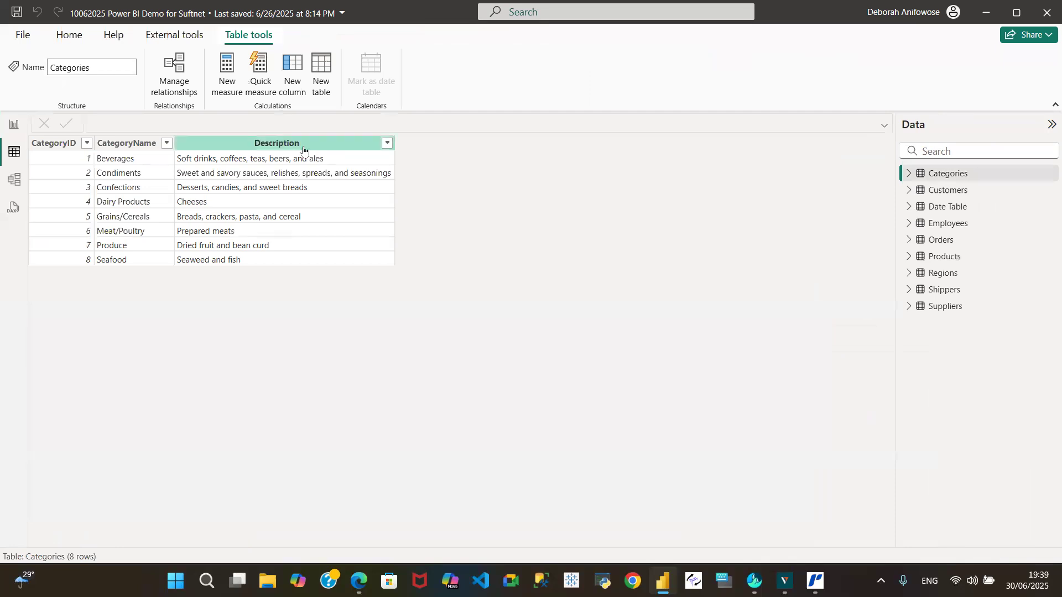
click(17, 126)
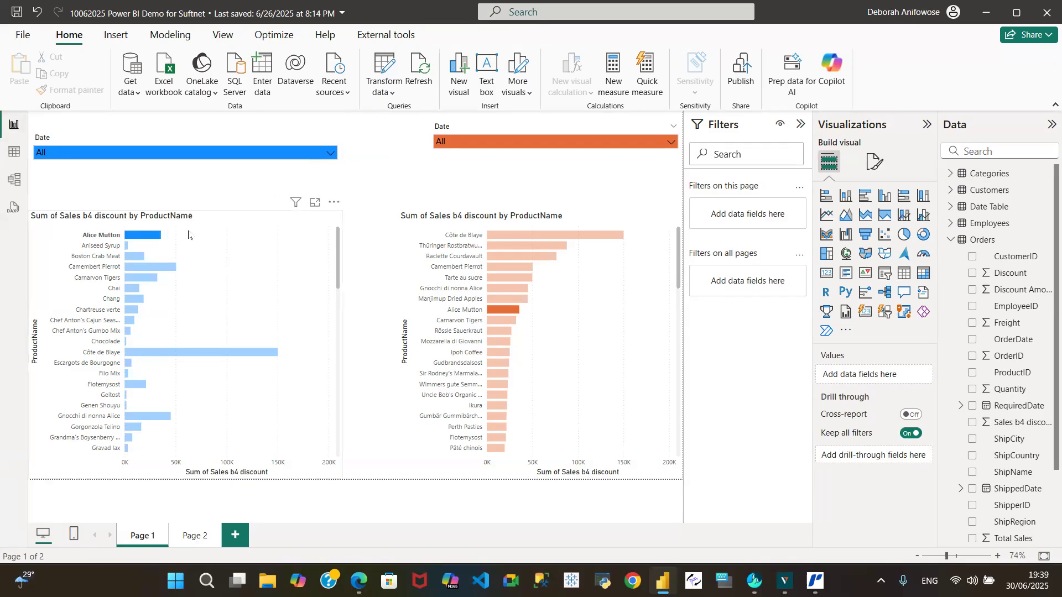
click(133, 235)
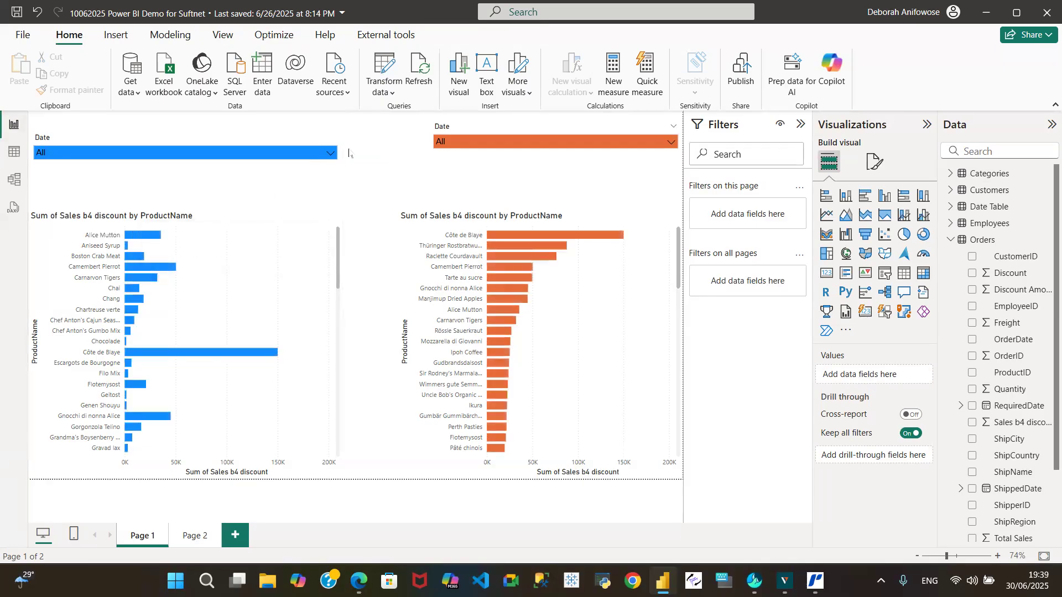
Narrow the blue and orange date slicers from their facing sides to free space between them.
click(318, 176)
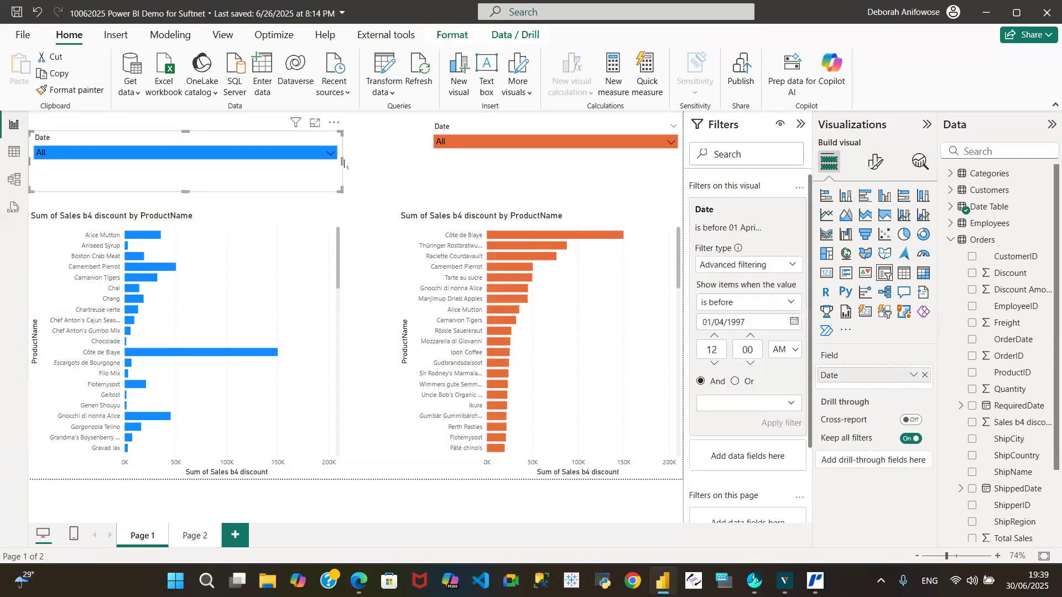
drag(341, 159, 232, 159)
click(437, 159)
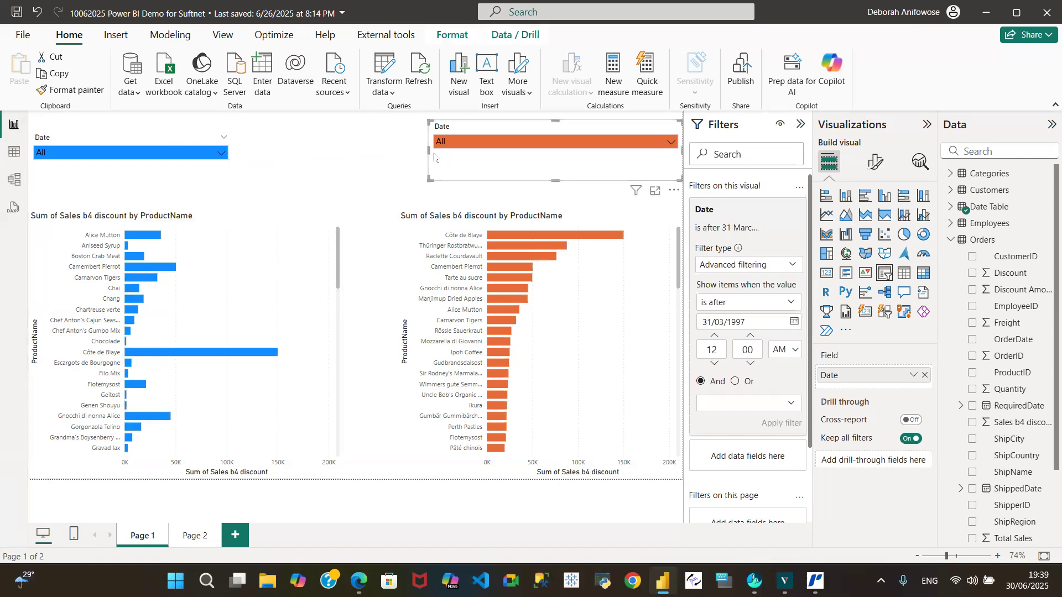
drag(427, 150, 524, 150)
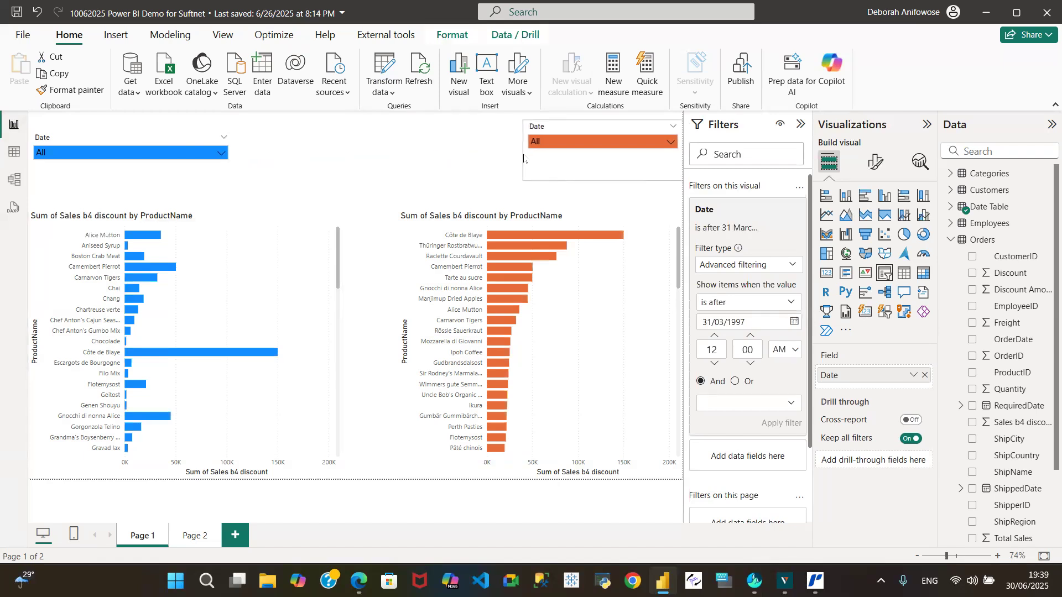
click(411, 156)
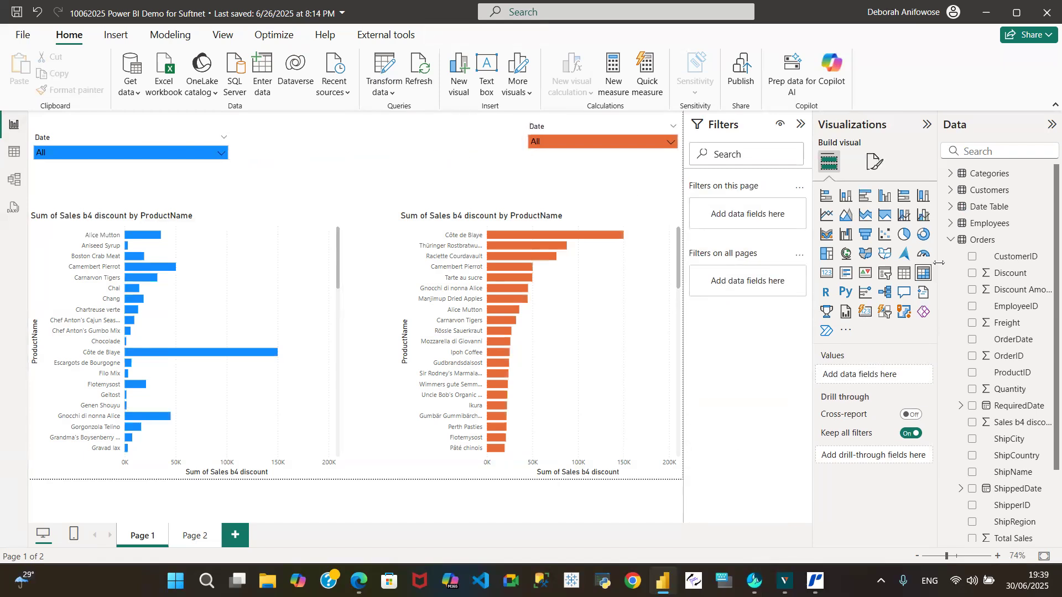
Add a slicer between the two date slicers and populate it with ProductID from the Products table.
click(951, 241)
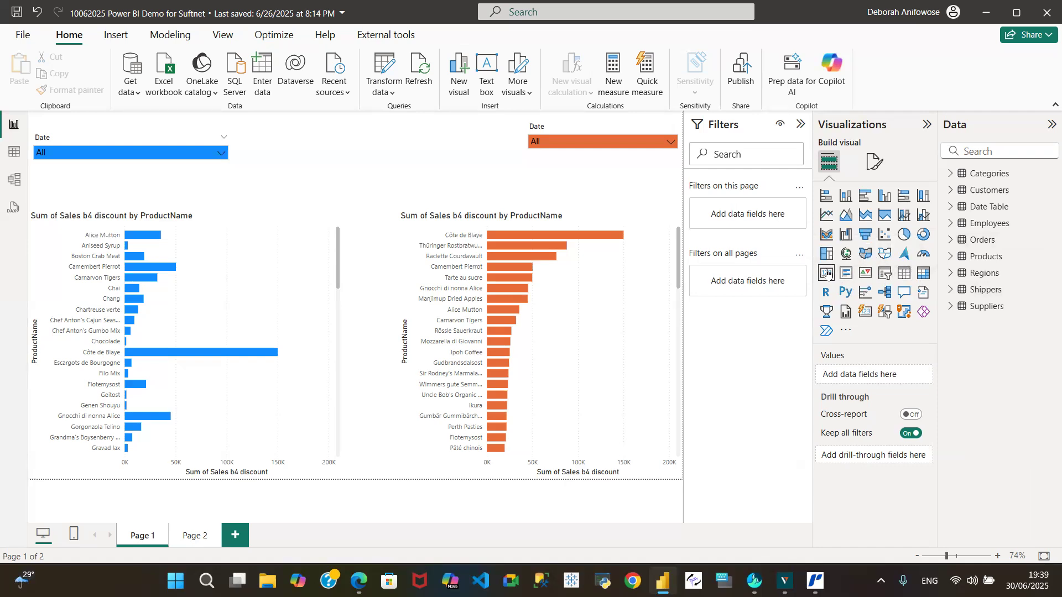
click(884, 273)
drag(296, 130, 364, 137)
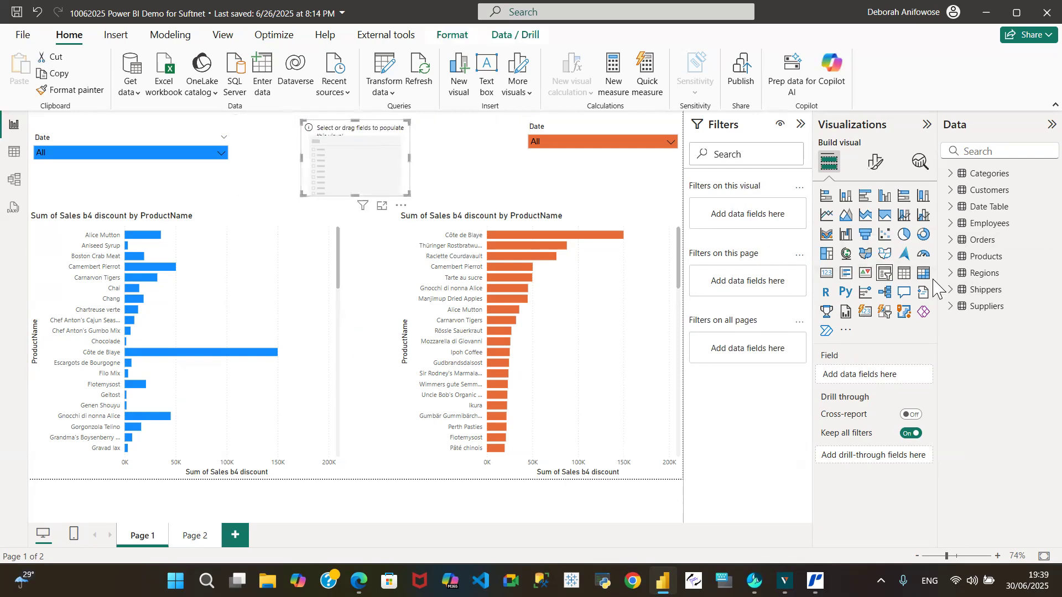
click(951, 258)
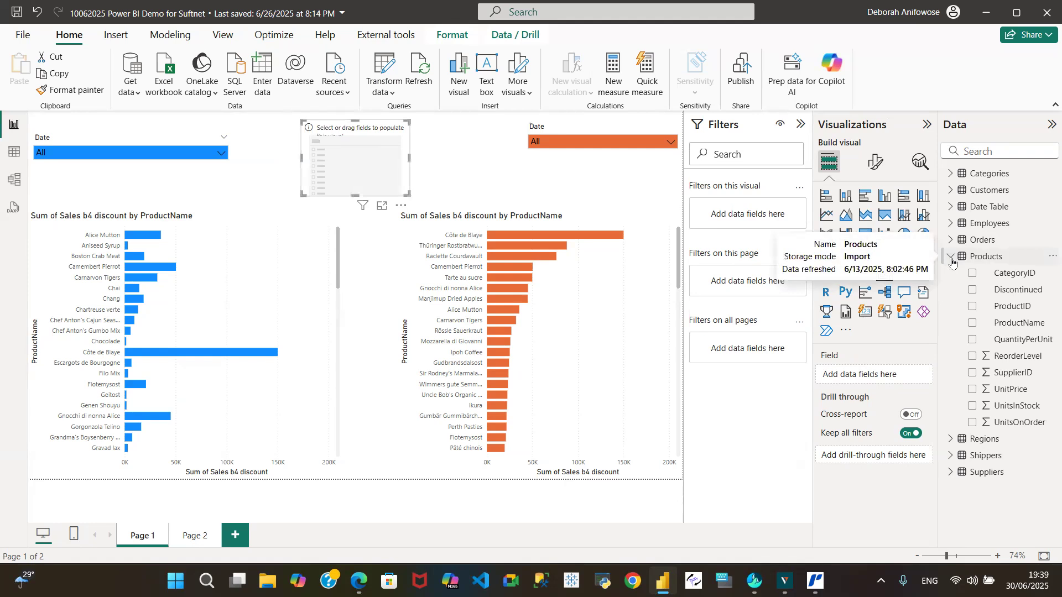
click(973, 310)
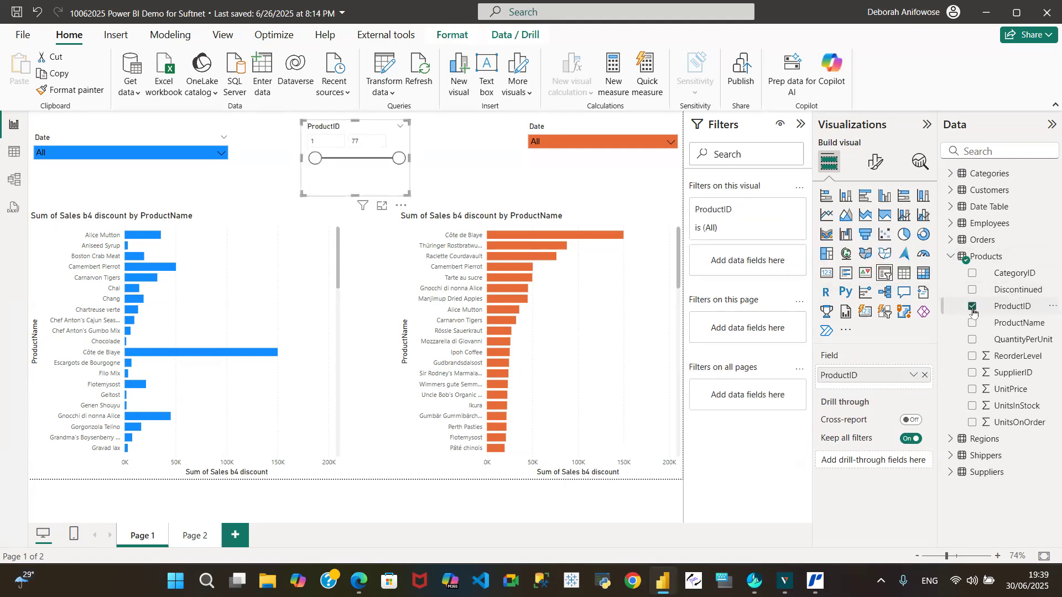
Set the ProductID slicer's style to Dropdown and enable its "Select all" option.
click(879, 169)
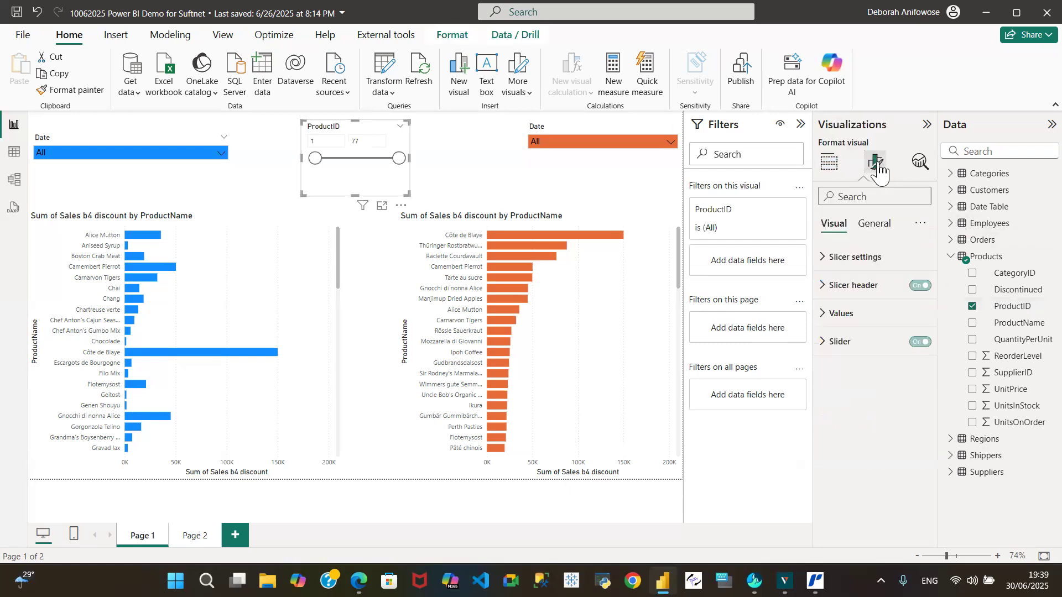
click(824, 260)
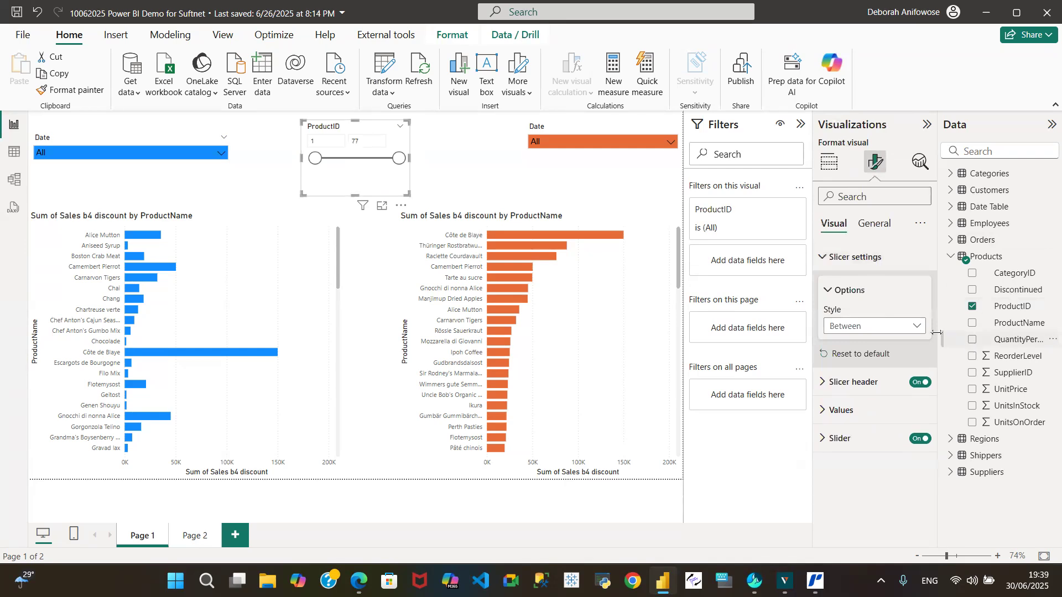
click(918, 330)
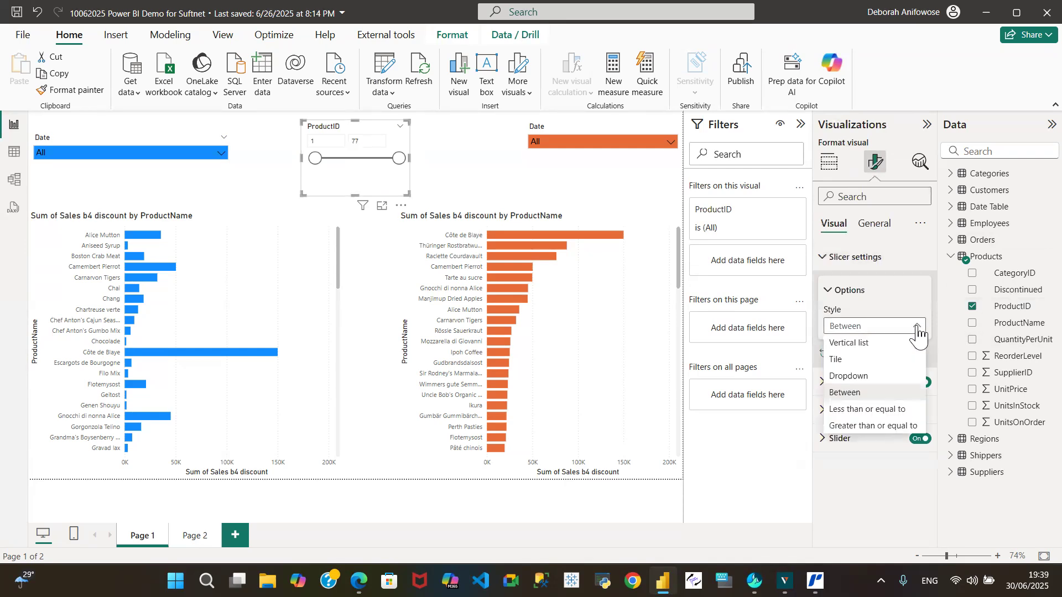
click(870, 378)
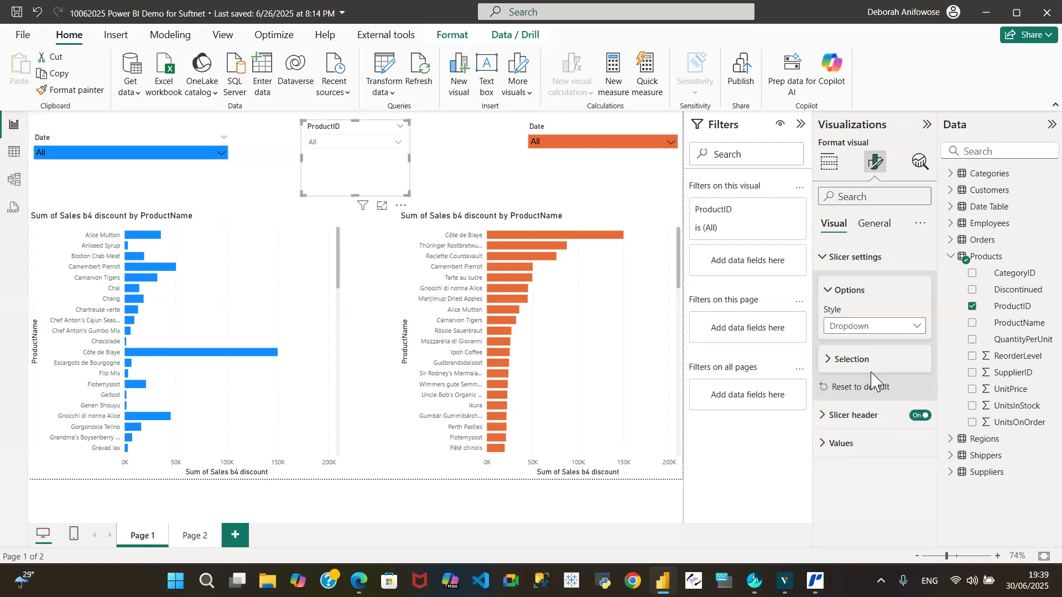
click(827, 361)
click(915, 418)
Filter both charts to ProductID 1 with the new slicer, and compare their Chai bars and the blue slicer's date list.
click(398, 142)
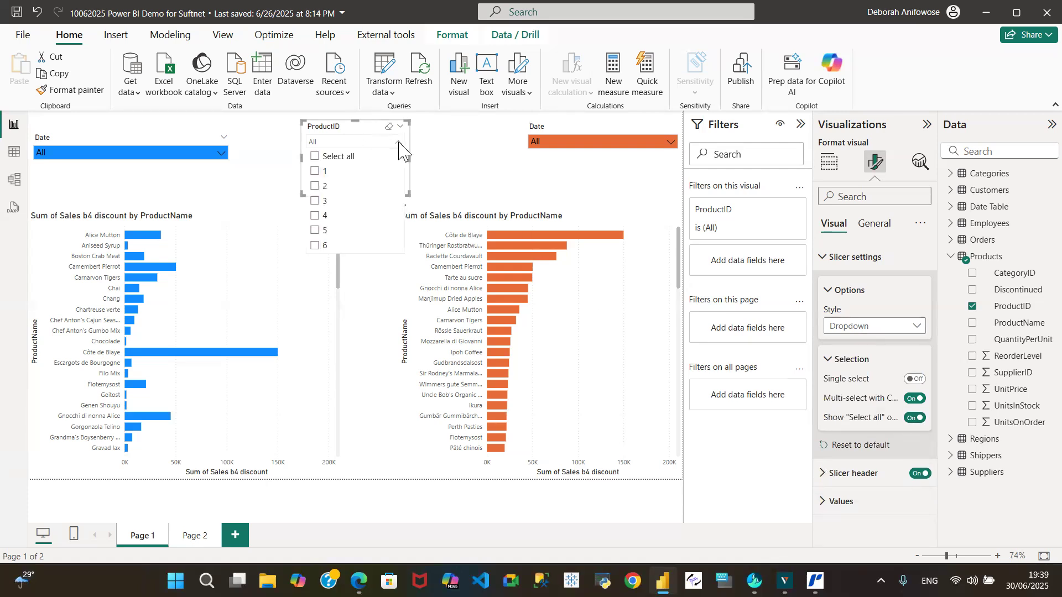
click(315, 172)
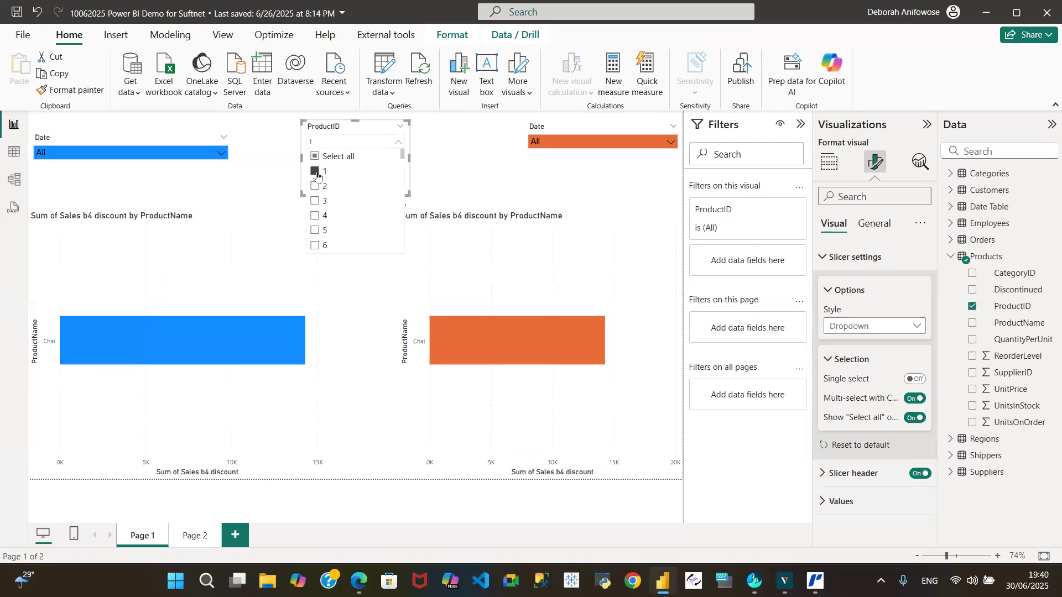
click(223, 154)
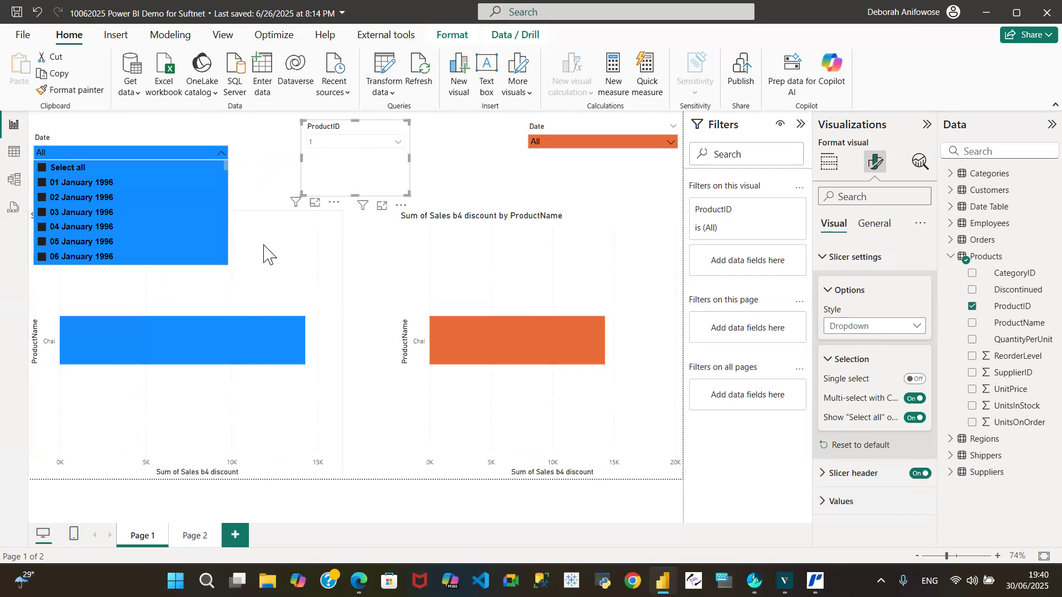
click(263, 165)
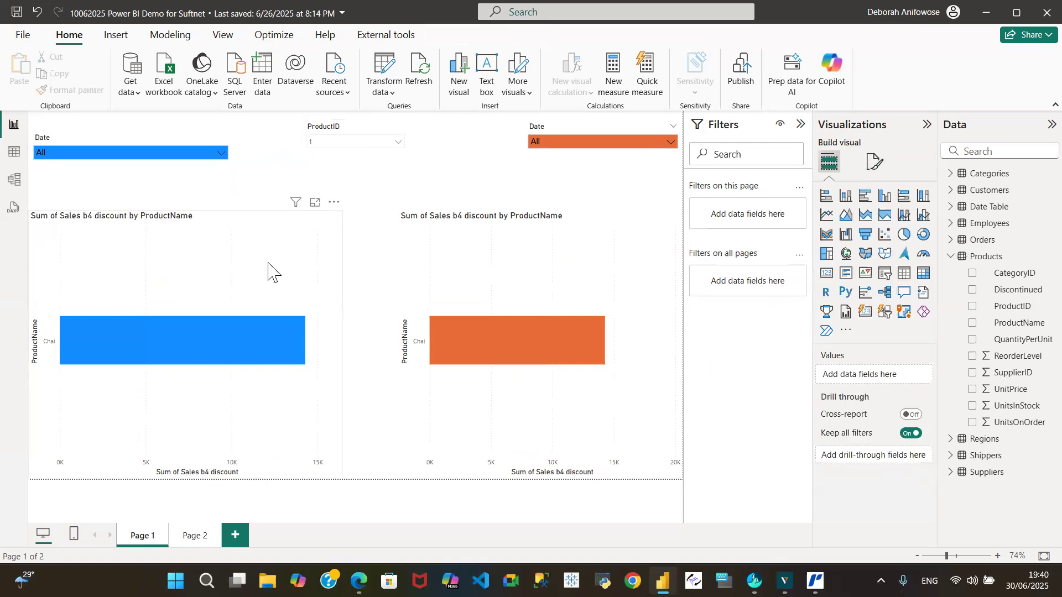
mouse_move(238, 356)
mouse_move(262, 331)
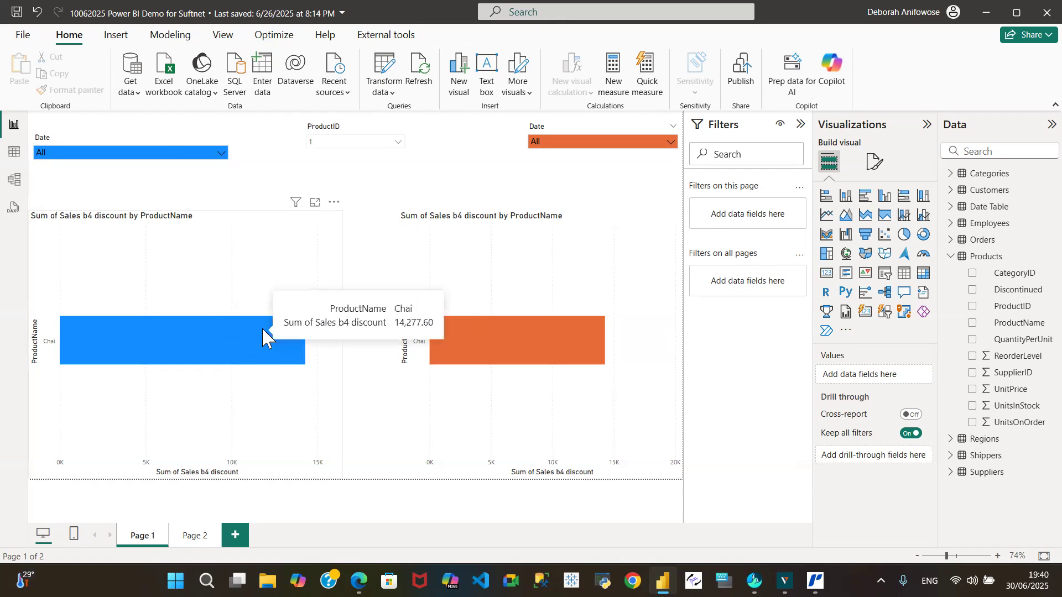
mouse_move(493, 332)
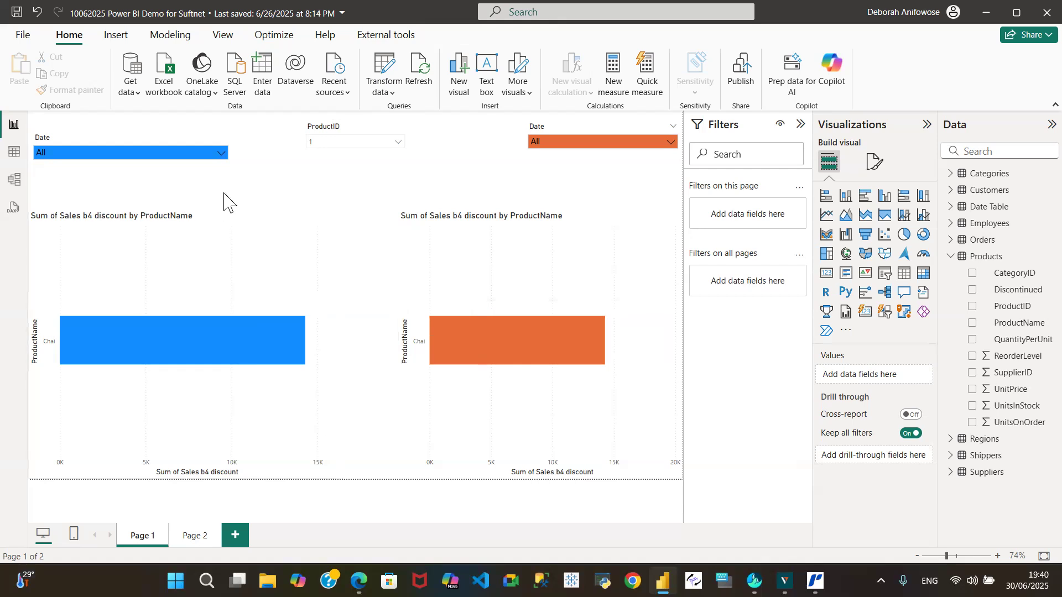
click(220, 154)
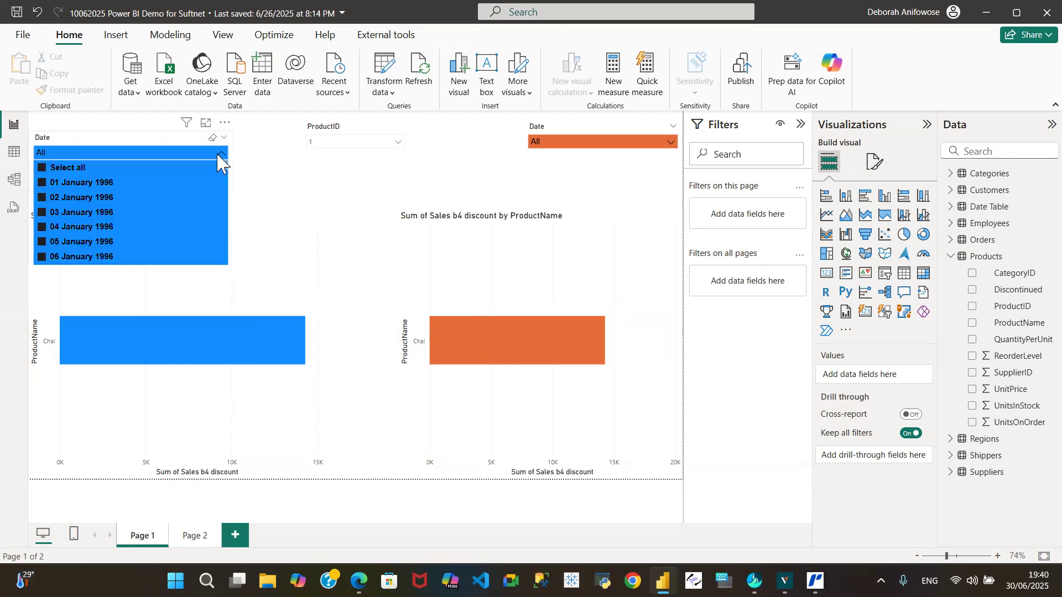
click(219, 155)
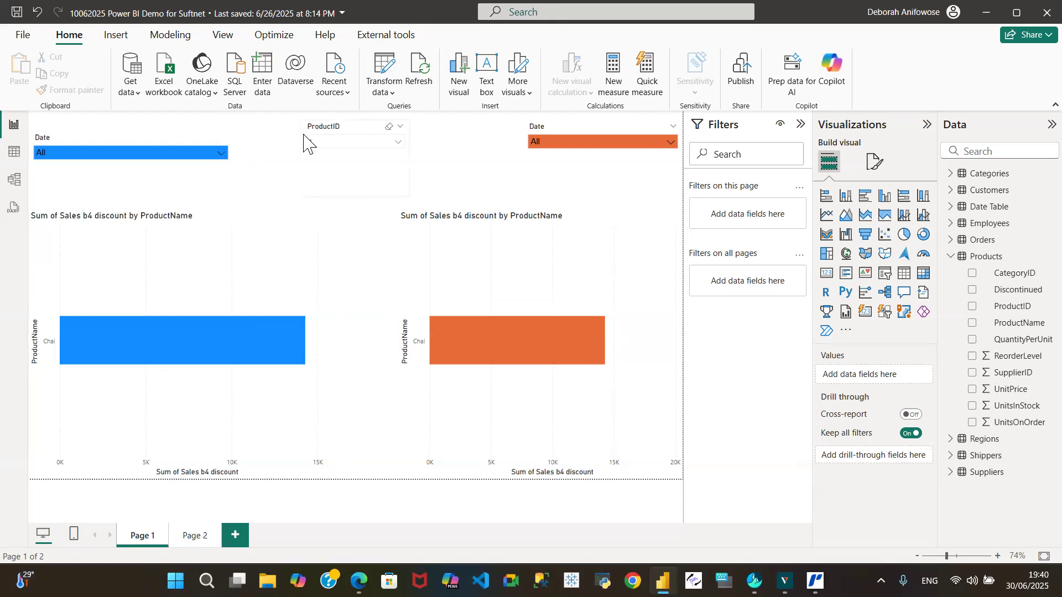
Clear the selections in the ProductID slicer and the blue date slicer.
click(387, 130)
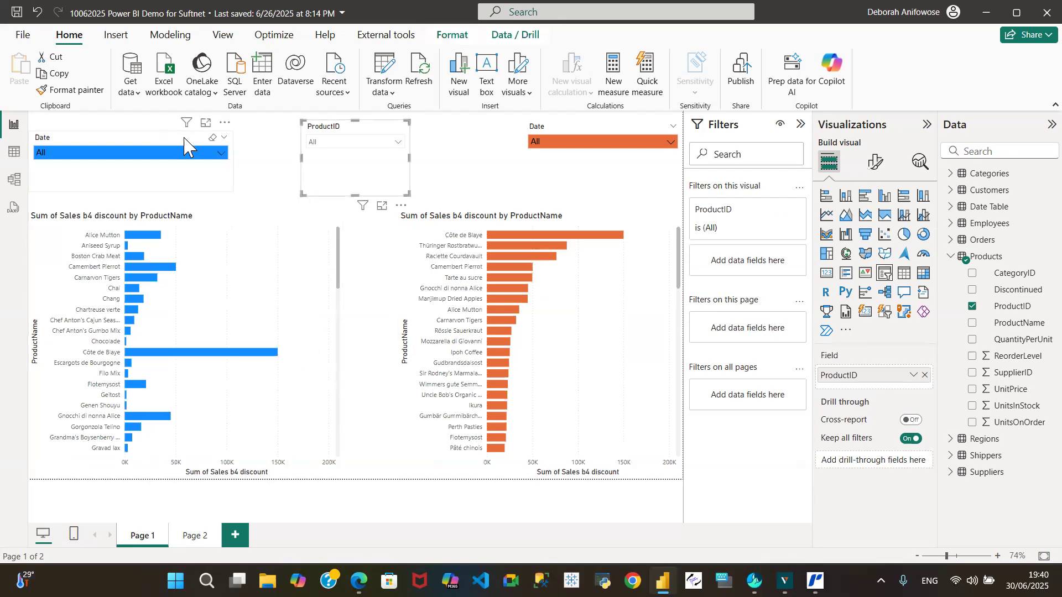
click(212, 140)
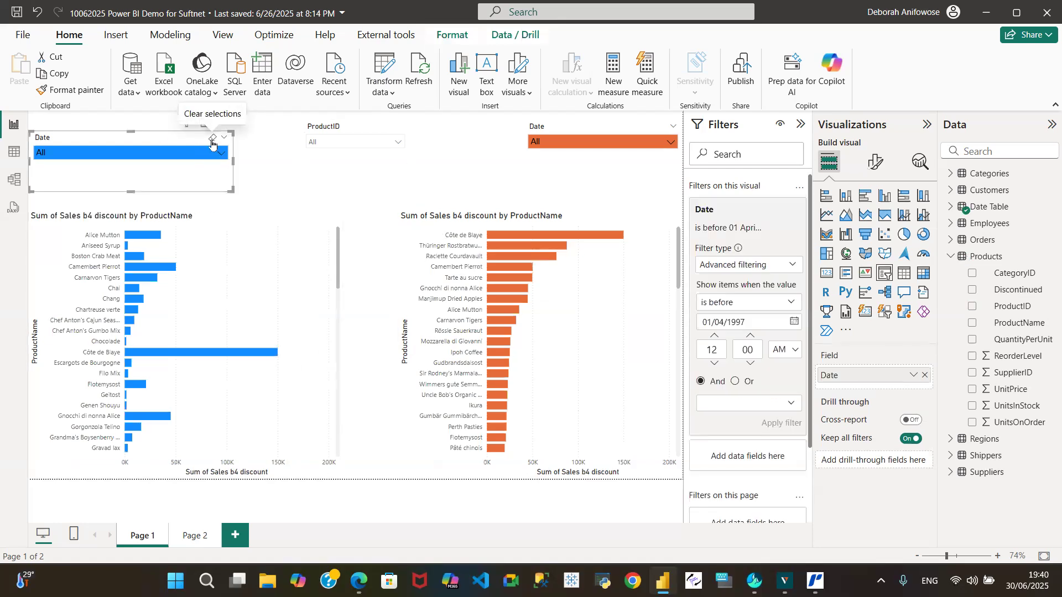
click(642, 131)
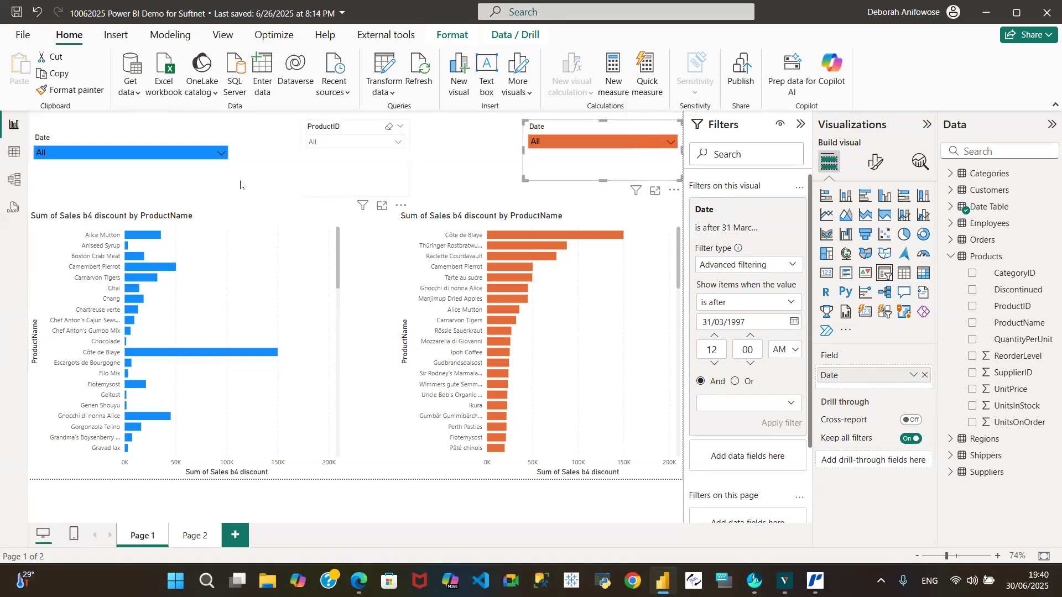
Clear the advanced Date filters applied to the blue and orange date slicers.
click(169, 144)
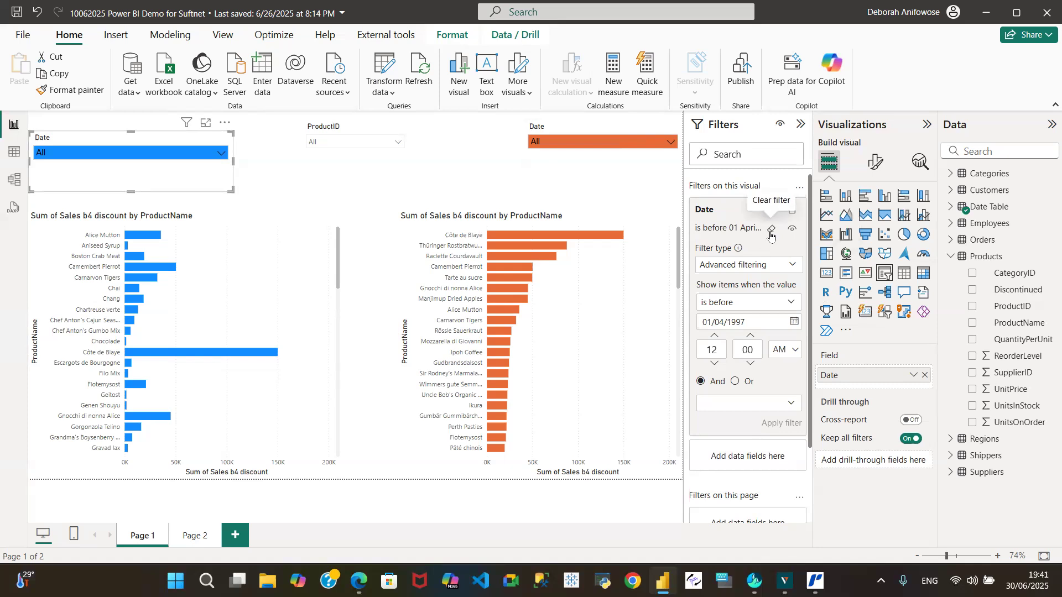
click(772, 232)
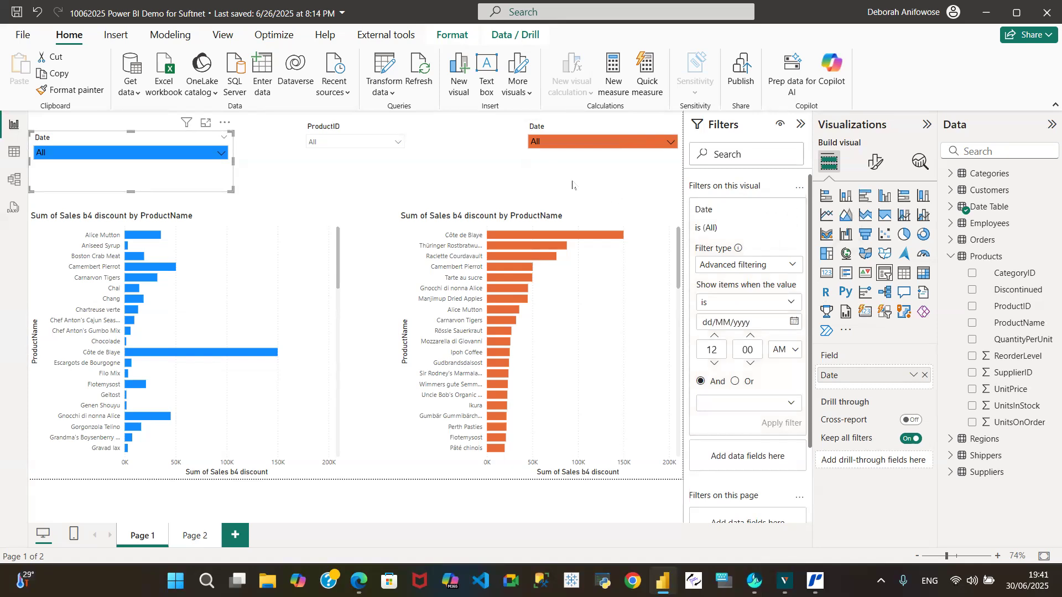
click(544, 170)
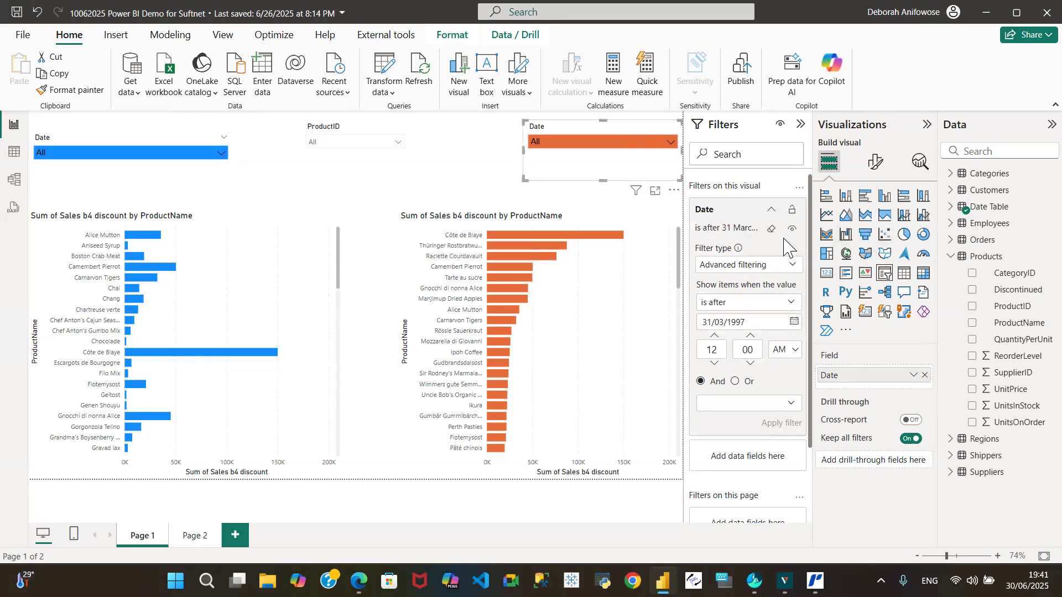
click(772, 229)
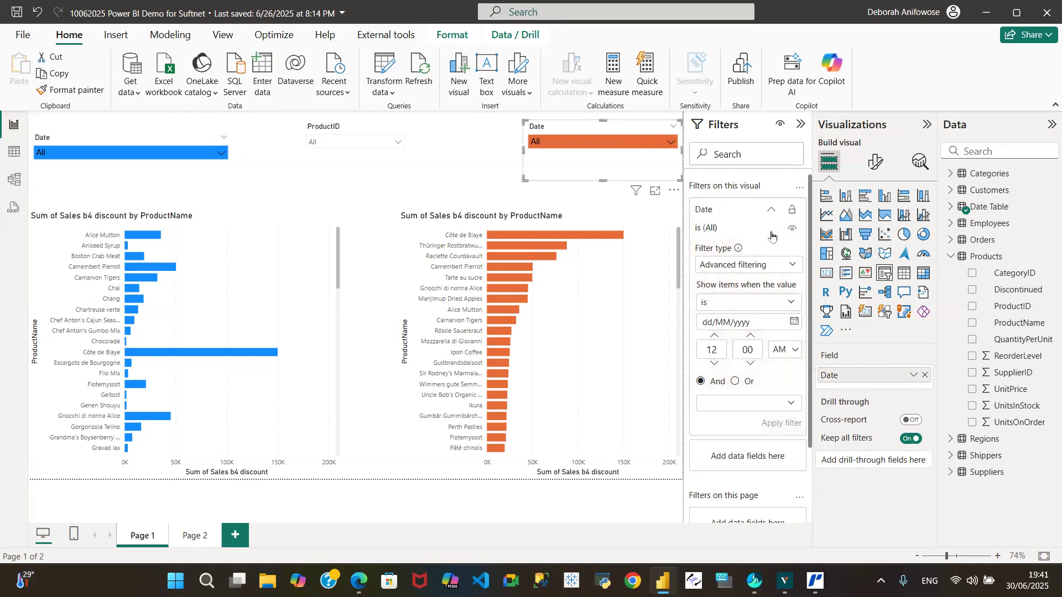
Remove the blue and orange date slicers from the report page.
click(191, 142)
click(224, 122)
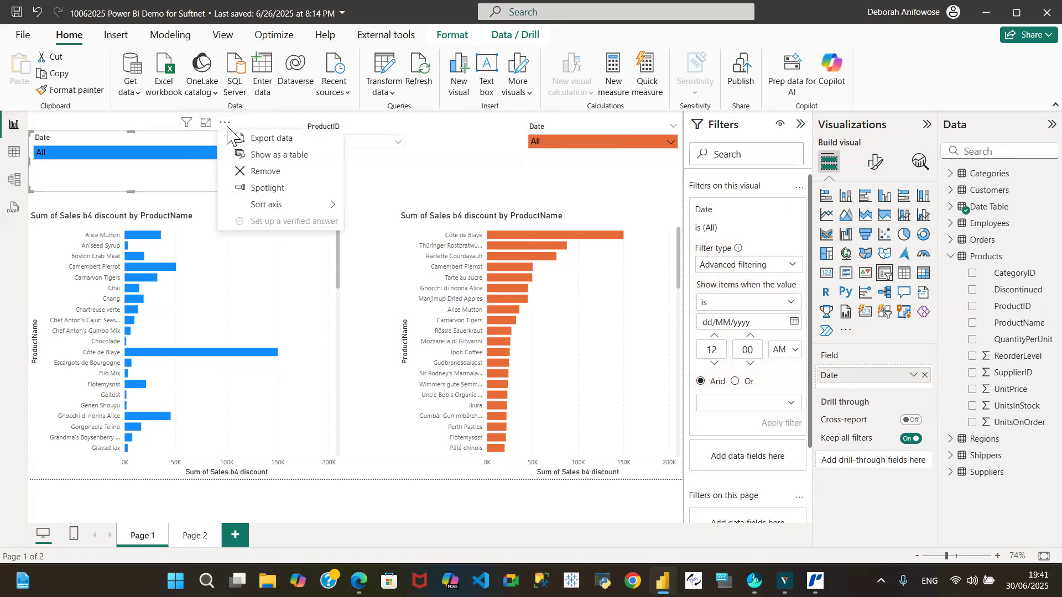
click(265, 172)
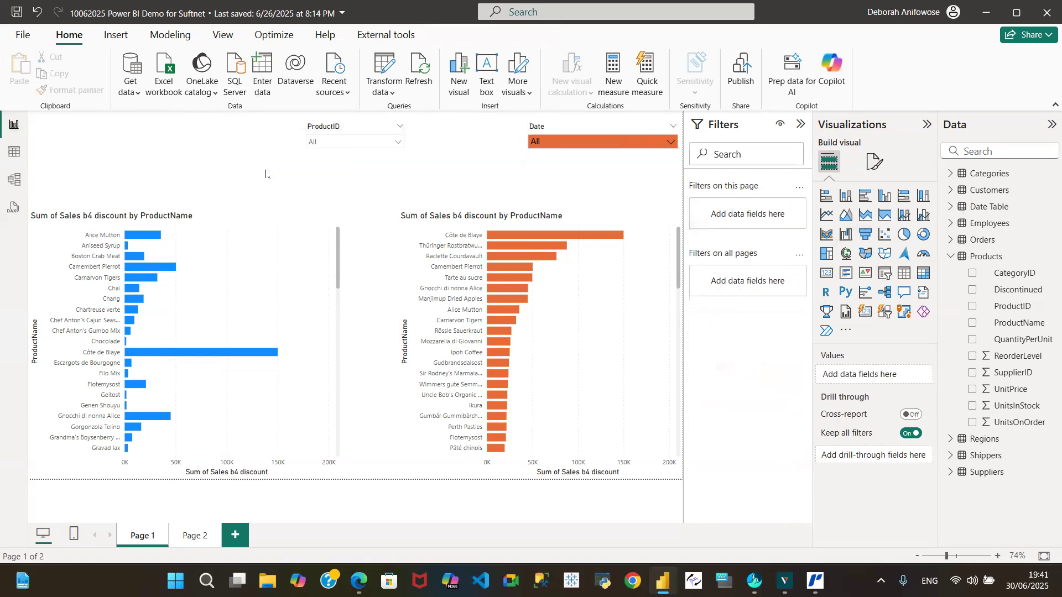
click(534, 162)
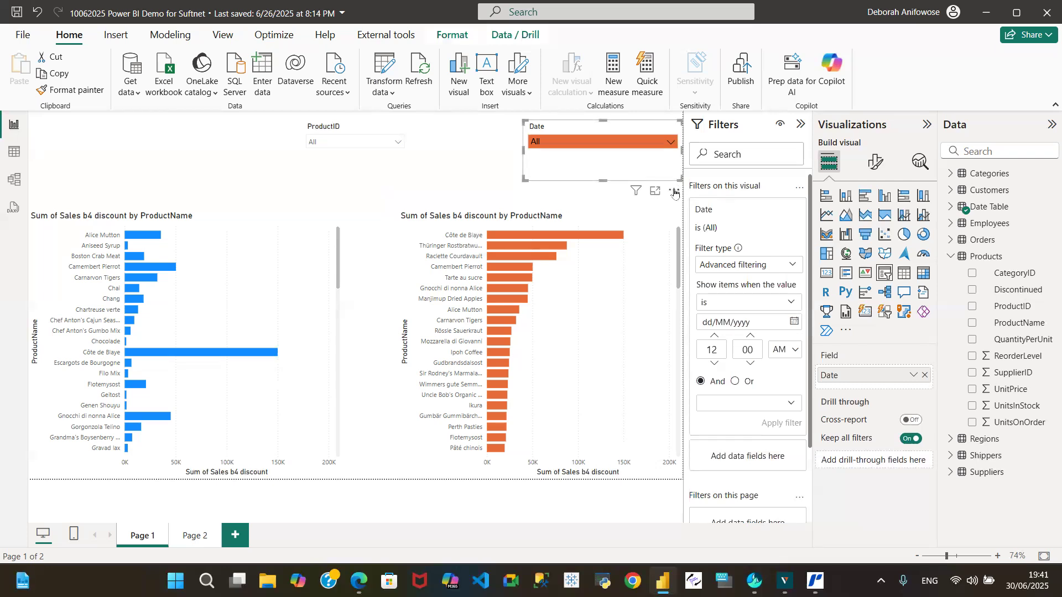
click(674, 191)
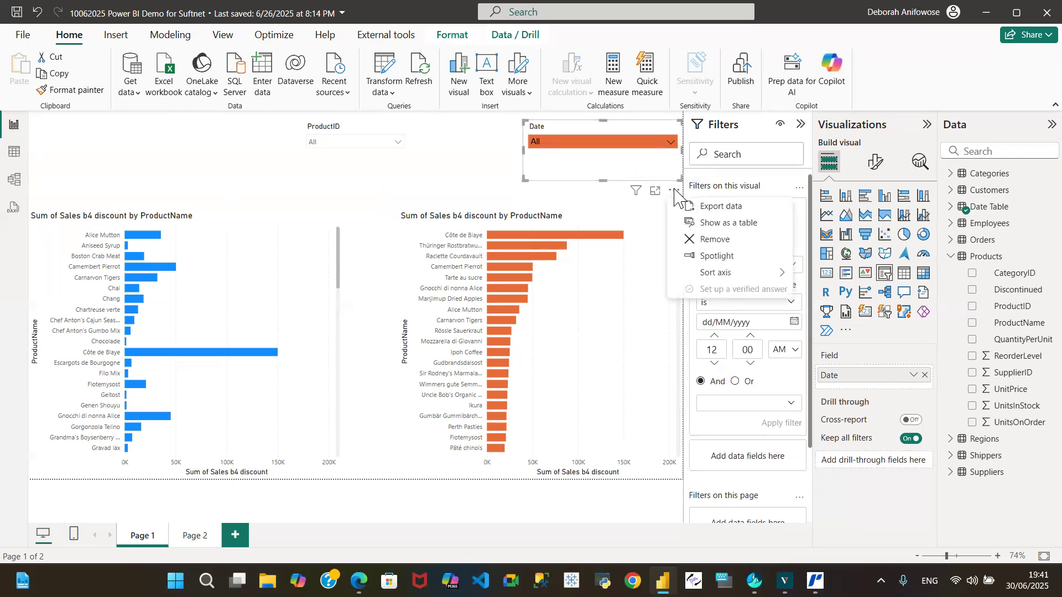
click(719, 239)
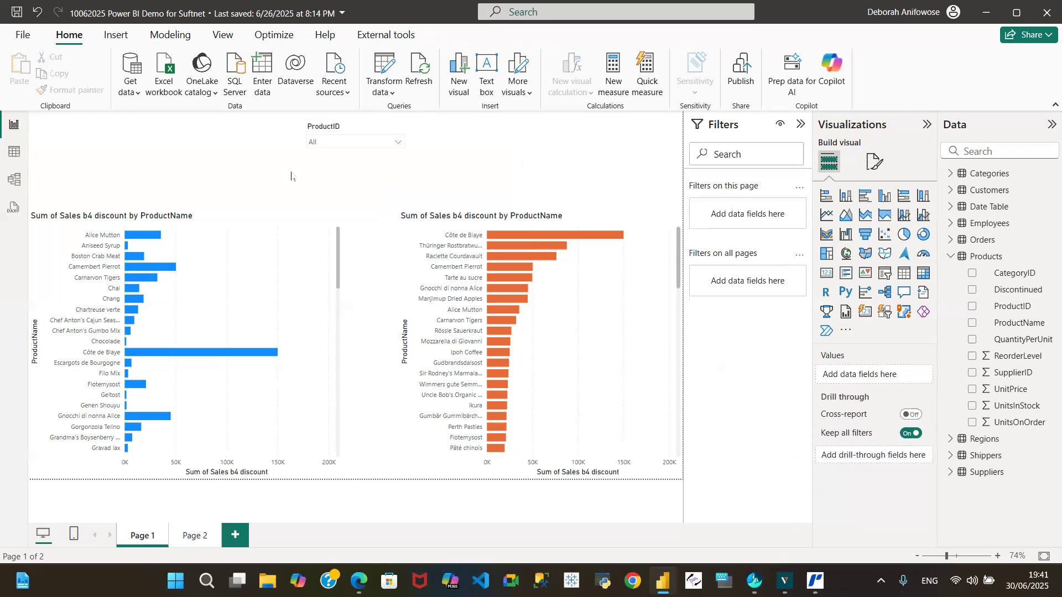
Add the Date field from the Date Table as a visual-level filter on the blue bar chart.
click(234, 224)
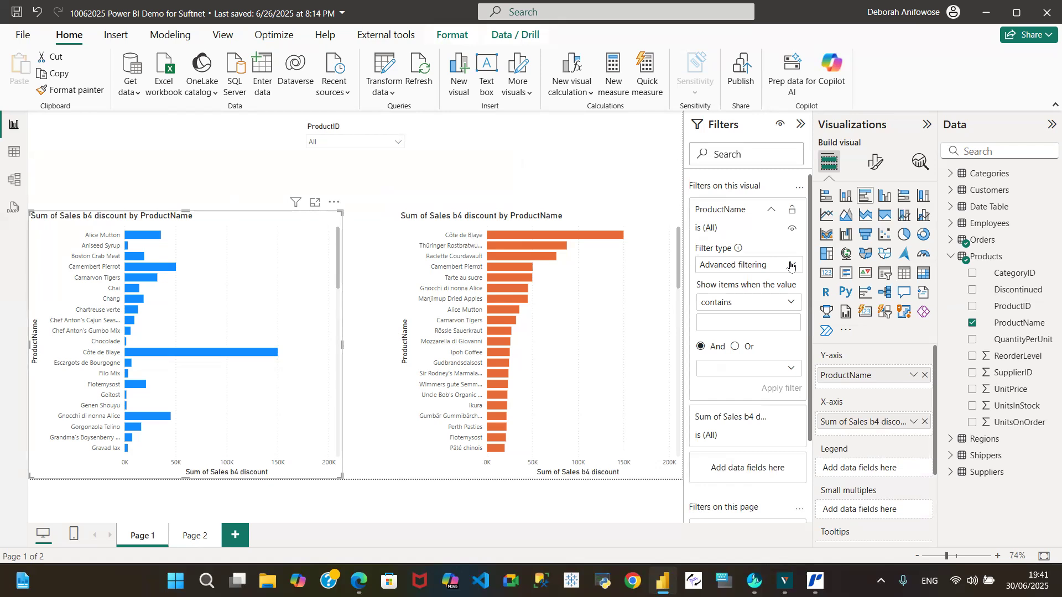
click(769, 212)
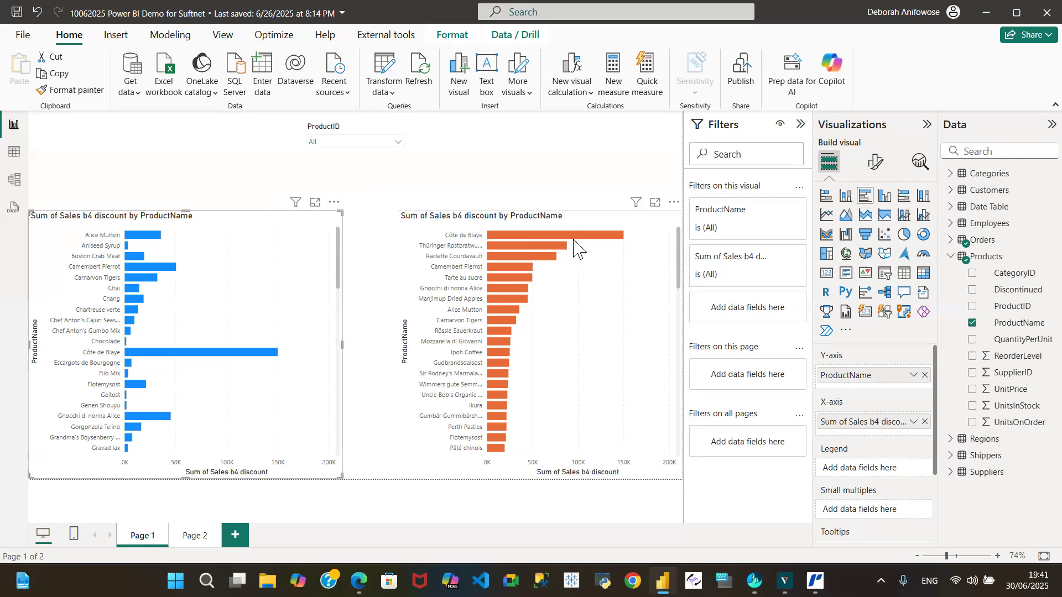
click(956, 205)
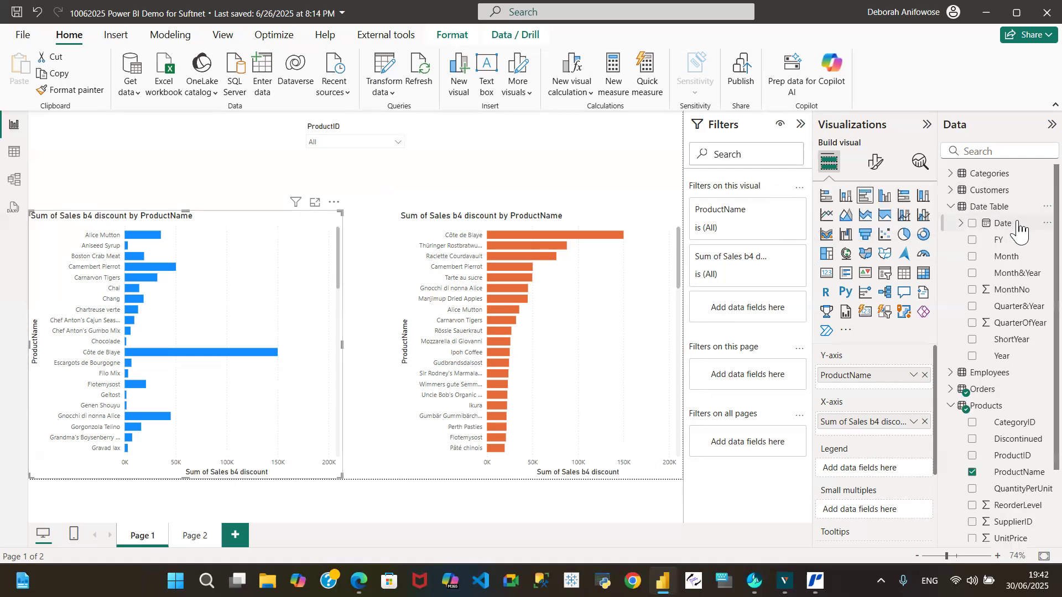
drag(1020, 230, 800, 303)
drag(764, 298, 764, 301)
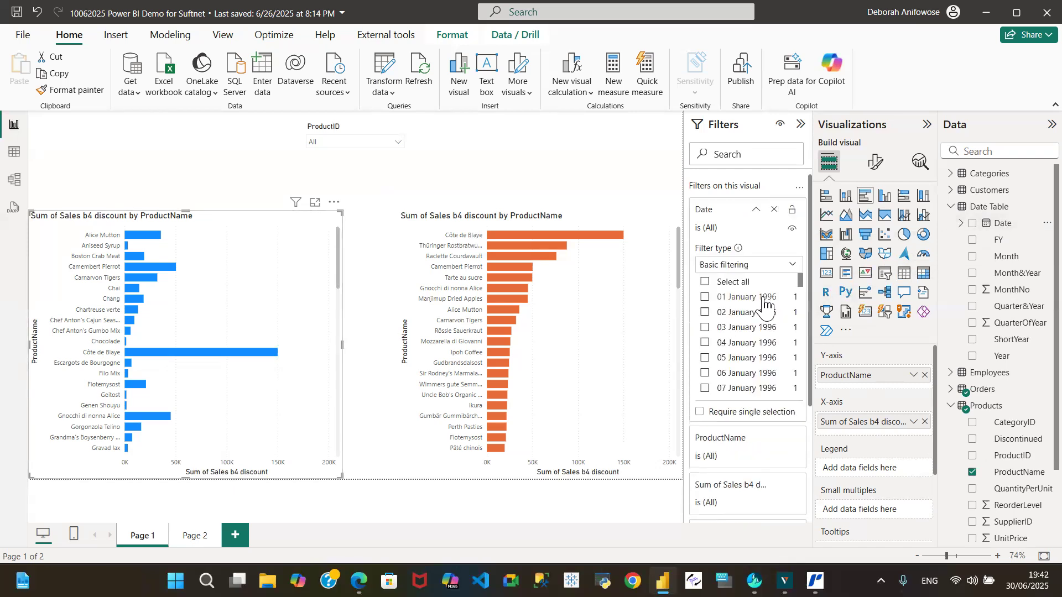
Apply advanced filtering on the blue chart's Date filter to show items before 01/04/1997.
click(790, 269)
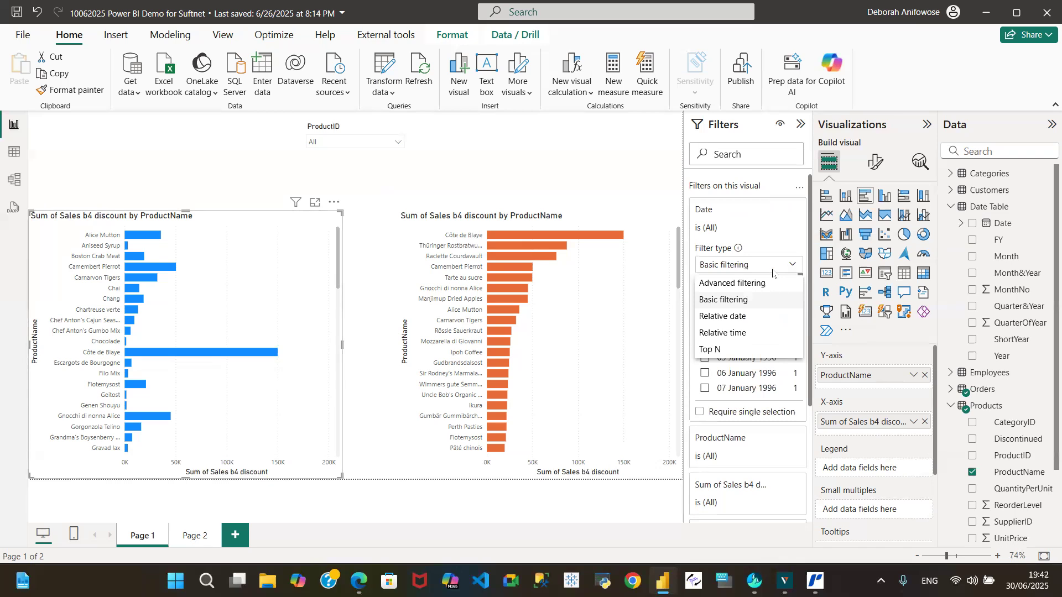
click(743, 281)
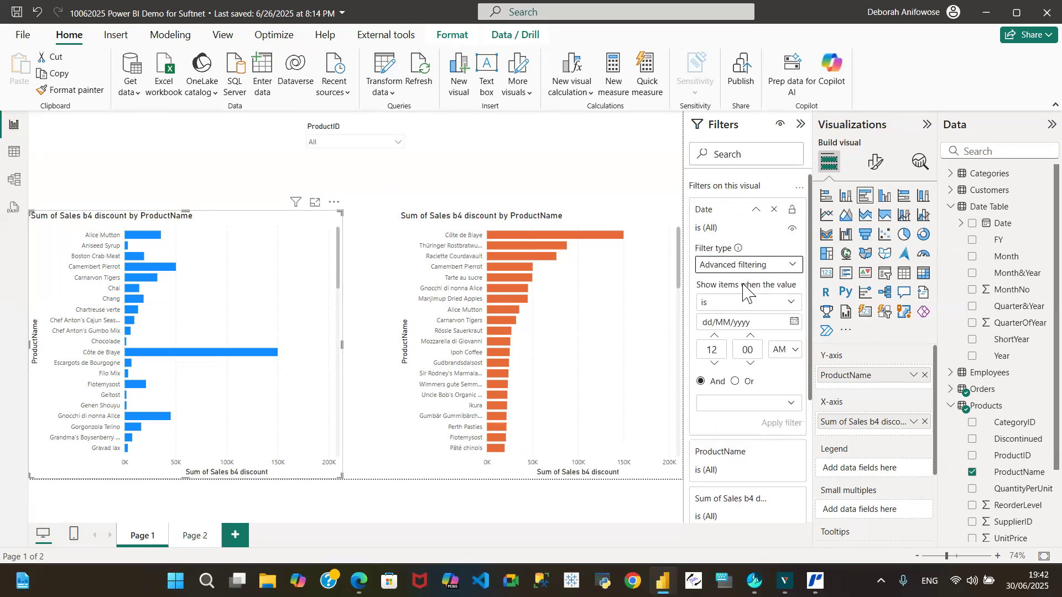
click(792, 303)
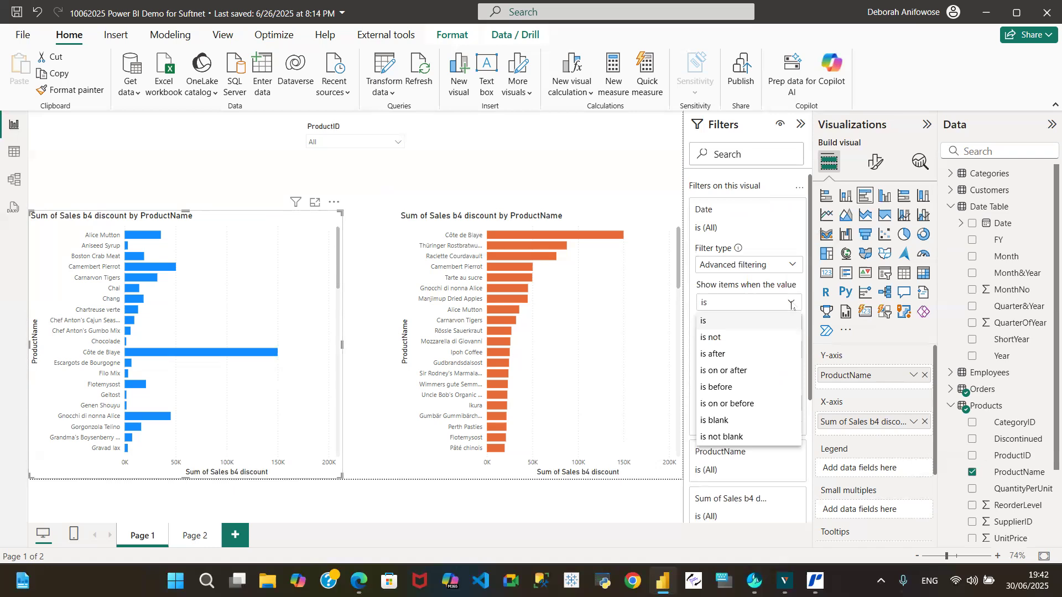
click(723, 388)
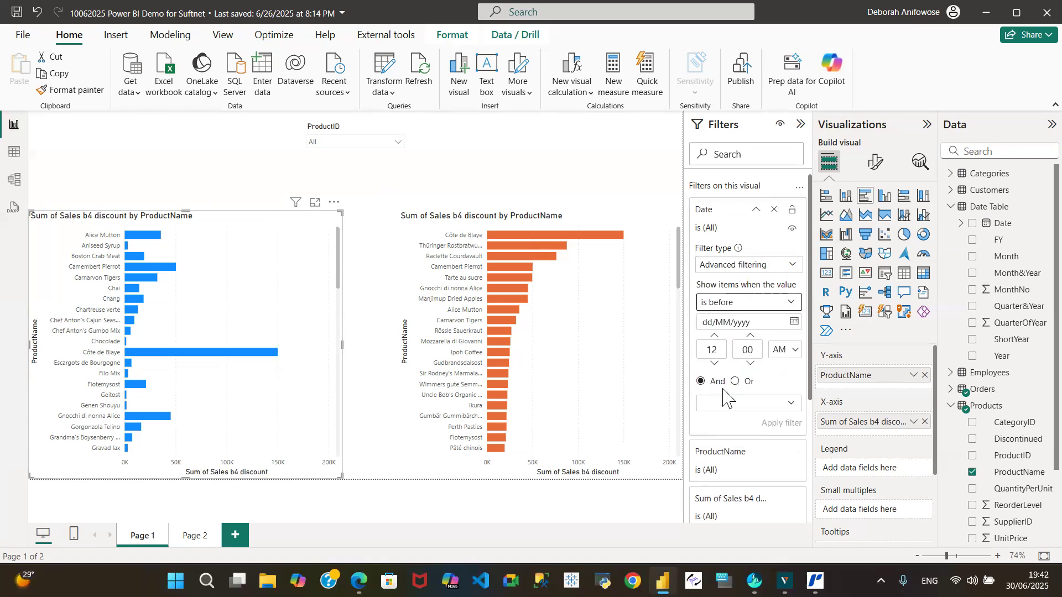
click(707, 322)
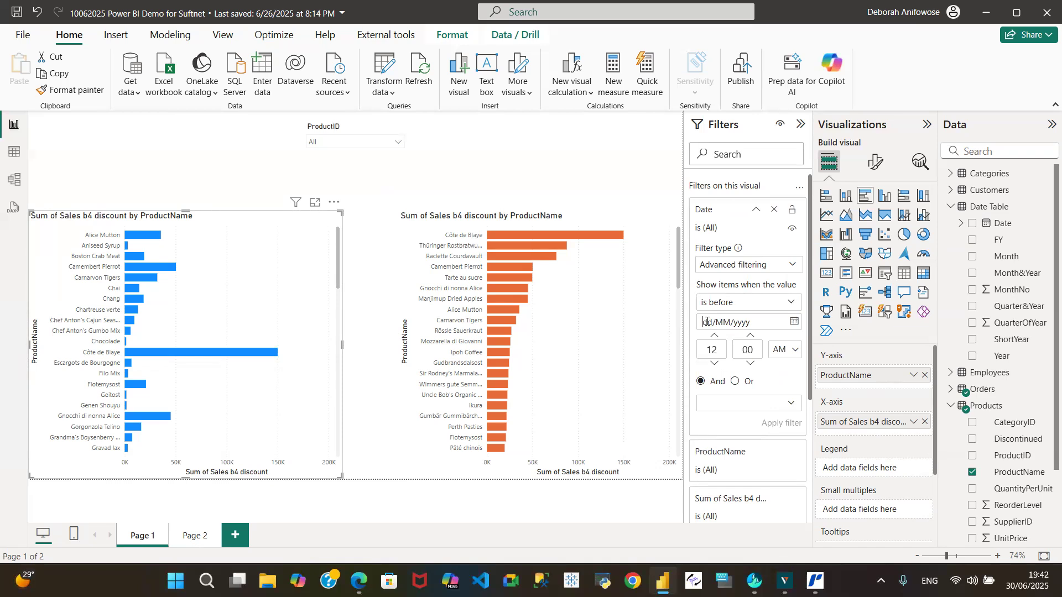
text(01/04/1997)
click(781, 426)
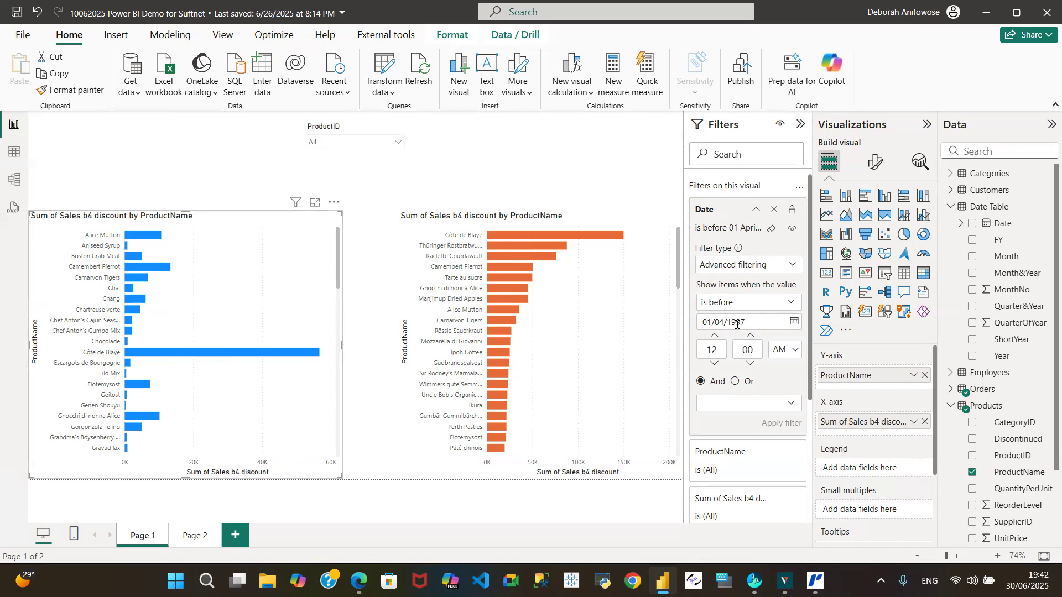
Add the Date field as a visual-level filter on the orange bar chart and switch it to advanced filtering.
click(592, 221)
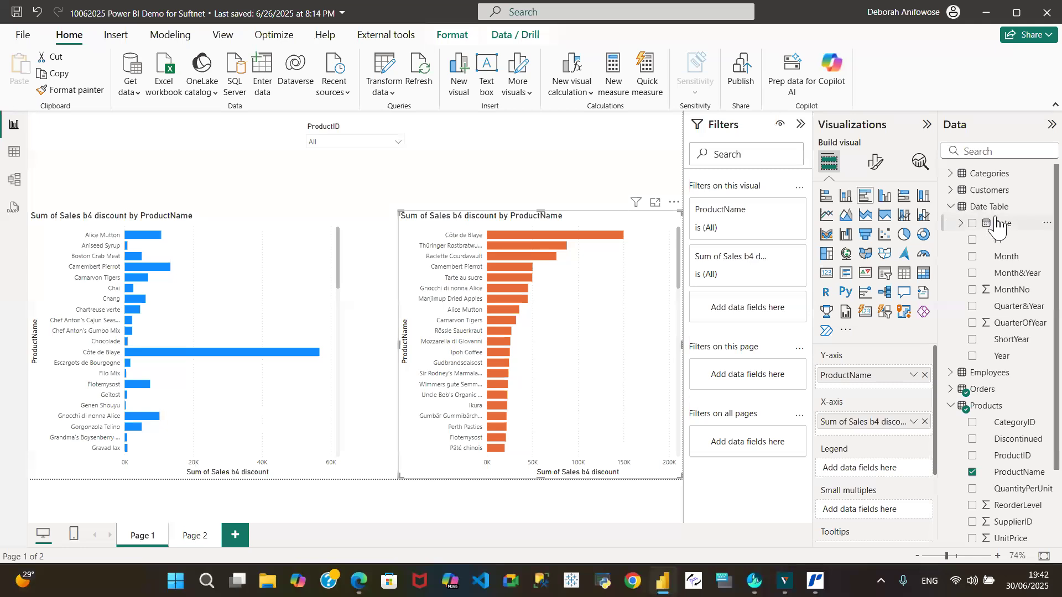
drag(1002, 224, 755, 301)
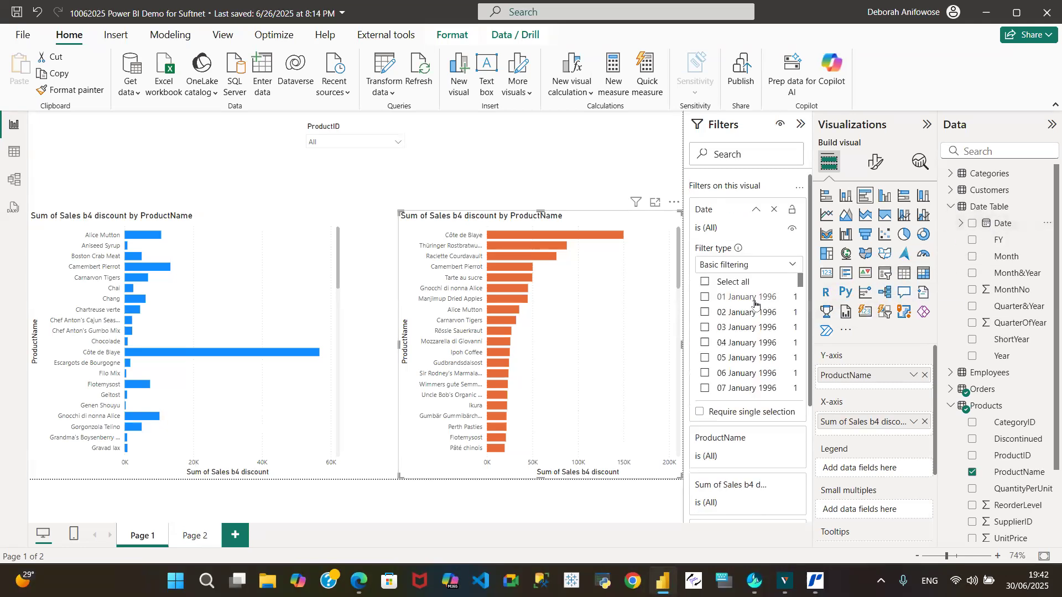
click(791, 267)
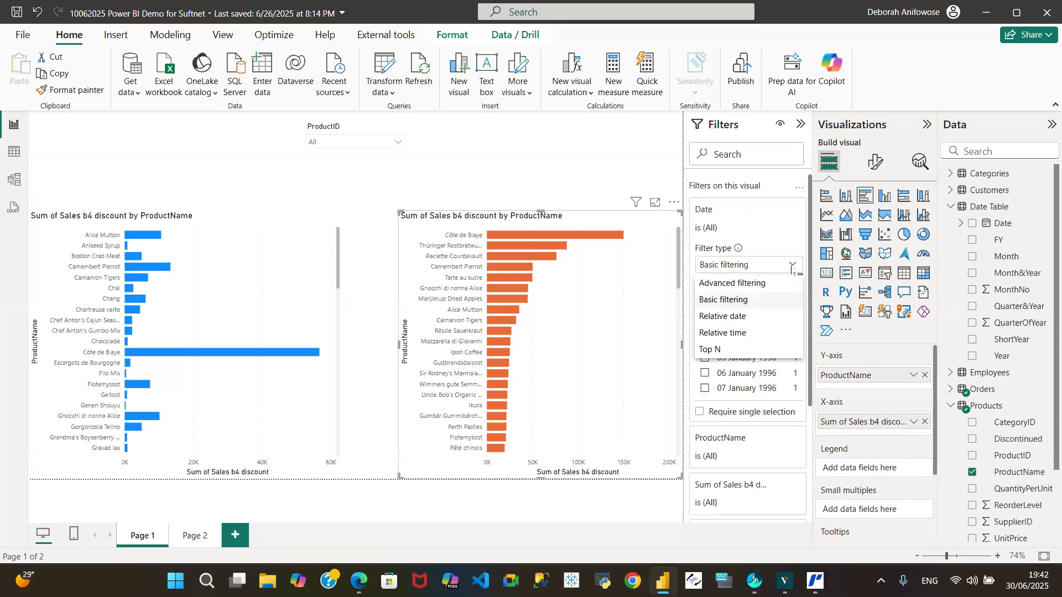
click(742, 284)
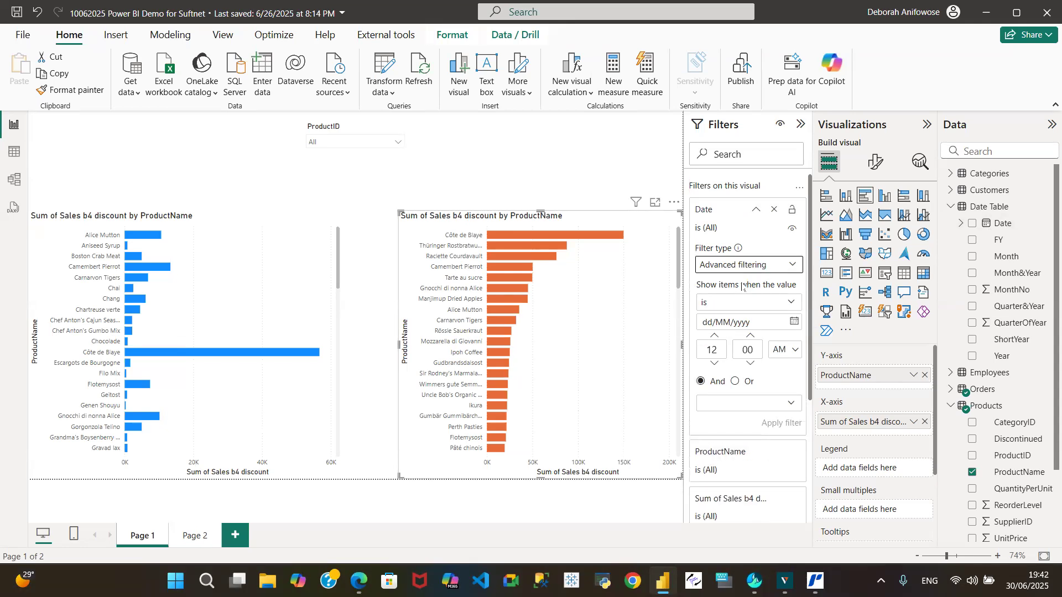
Set the orange chart's Date filter to items after 31/03/1997 and apply it.
click(787, 303)
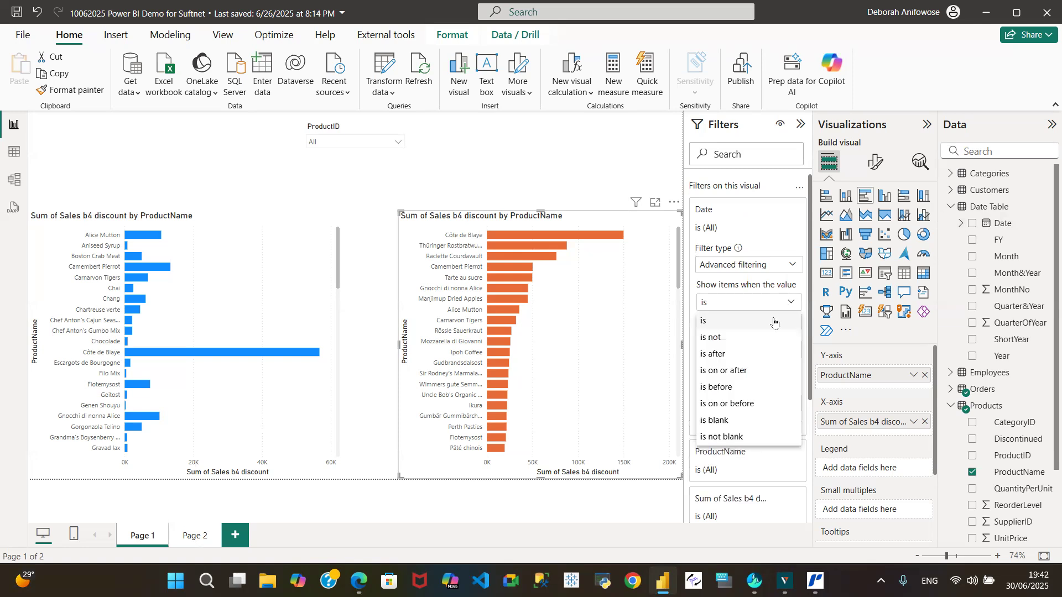
click(717, 356)
click(708, 323)
text(31)
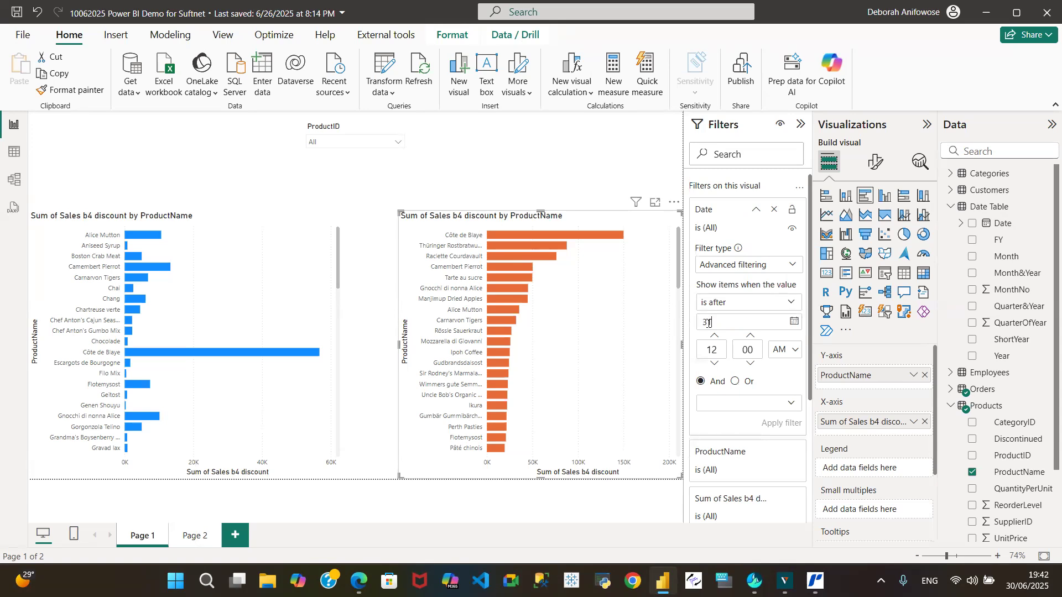
text(/03/1997)
click(781, 424)
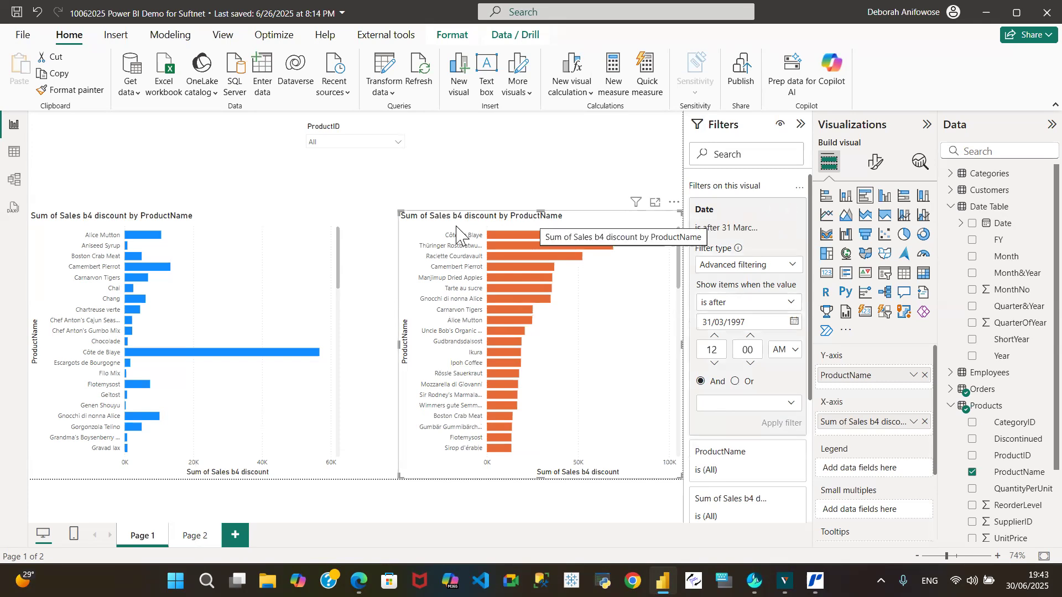
Extend the blue and orange charts upward beneath the ProductID slicer, with their top edges aligned.
click(215, 217)
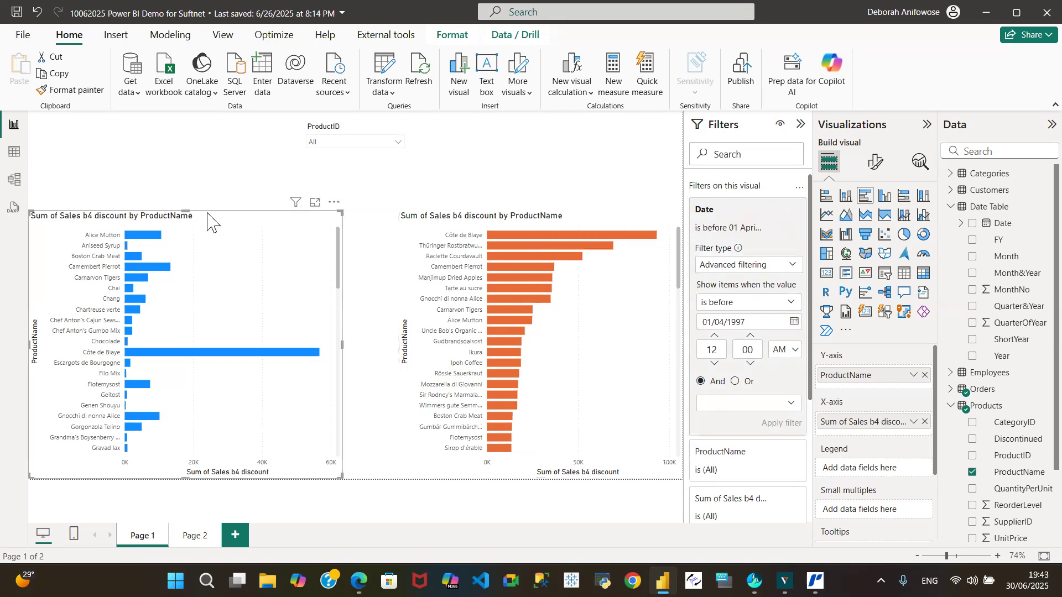
drag(186, 212, 201, 179)
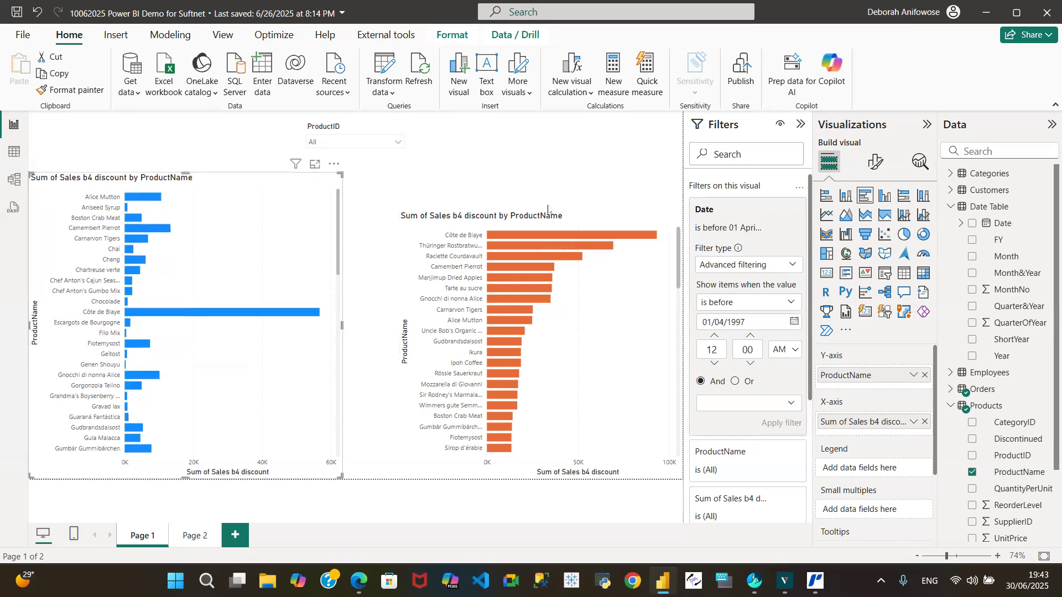
drag(579, 215, 533, 168)
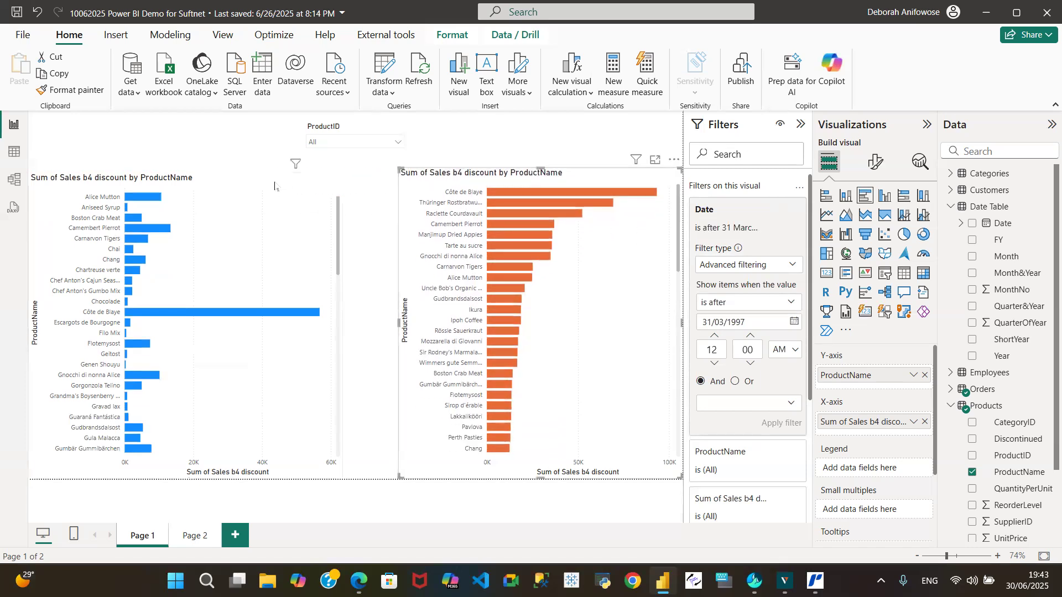
click(219, 184)
drag(185, 172, 185, 167)
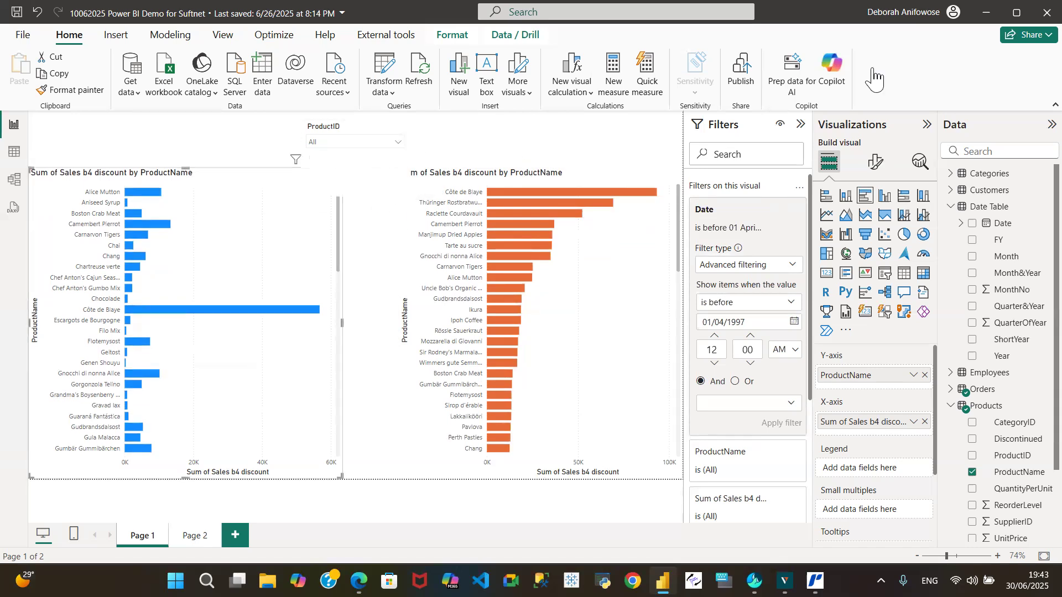
Format the blue chart's Y-axis values as Arial, size 11, black and bold.
click(876, 162)
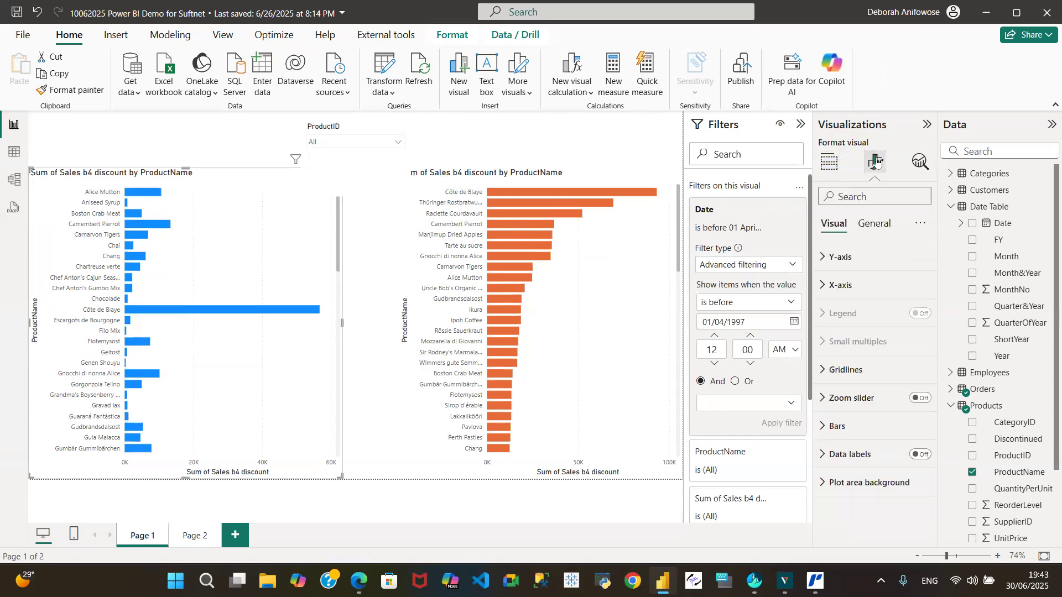
click(827, 259)
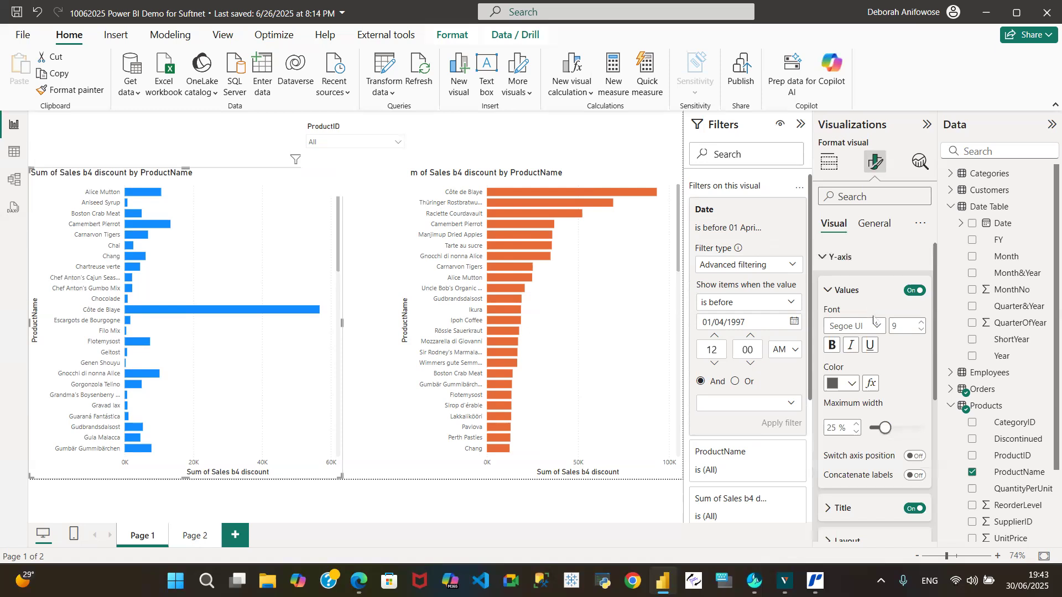
click(881, 328)
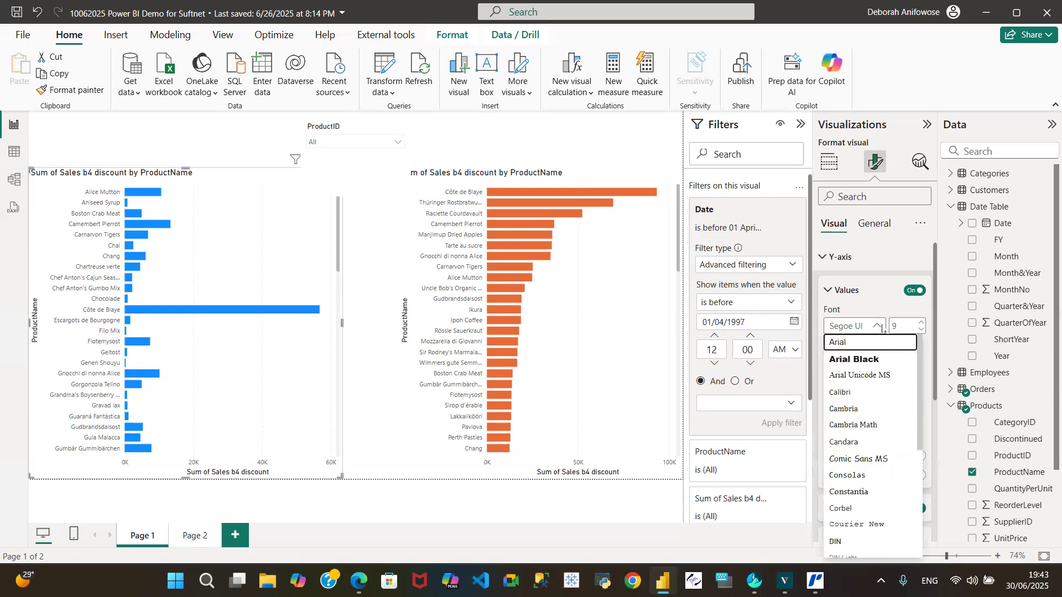
click(872, 345)
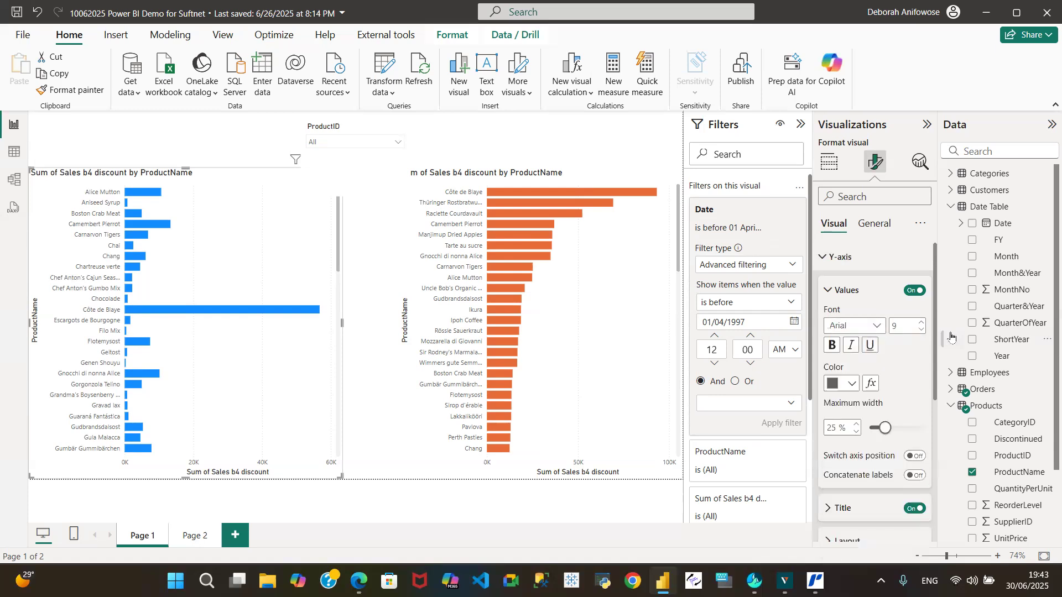
click(921, 323)
click(921, 323)
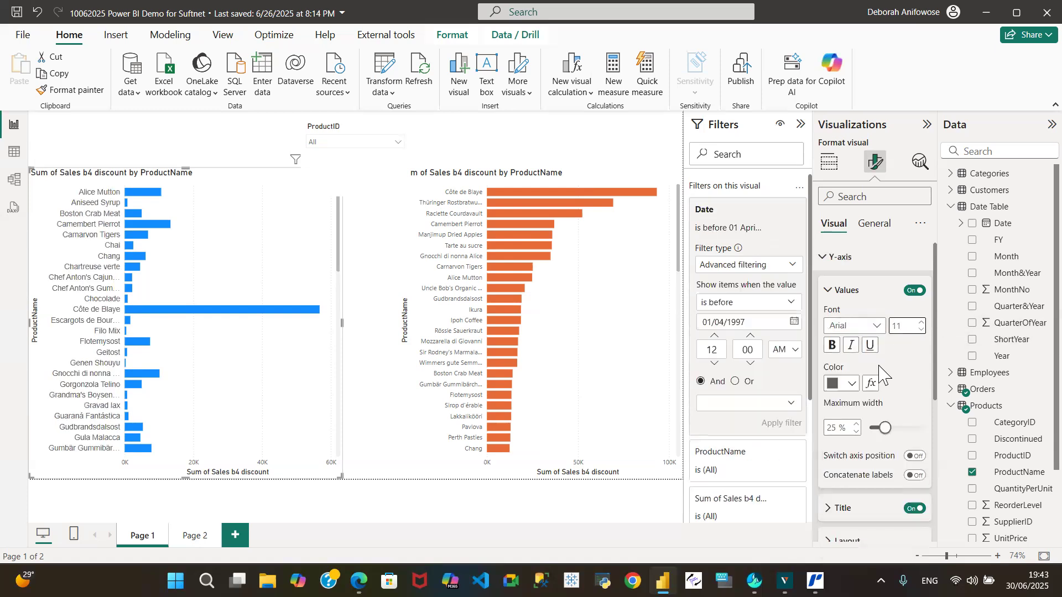
click(850, 388)
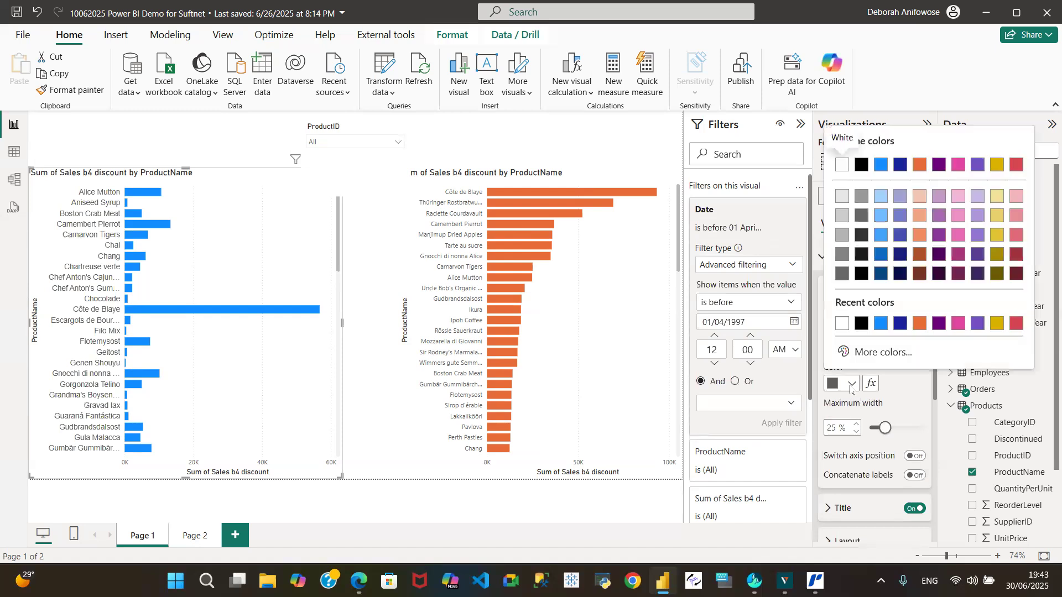
click(864, 326)
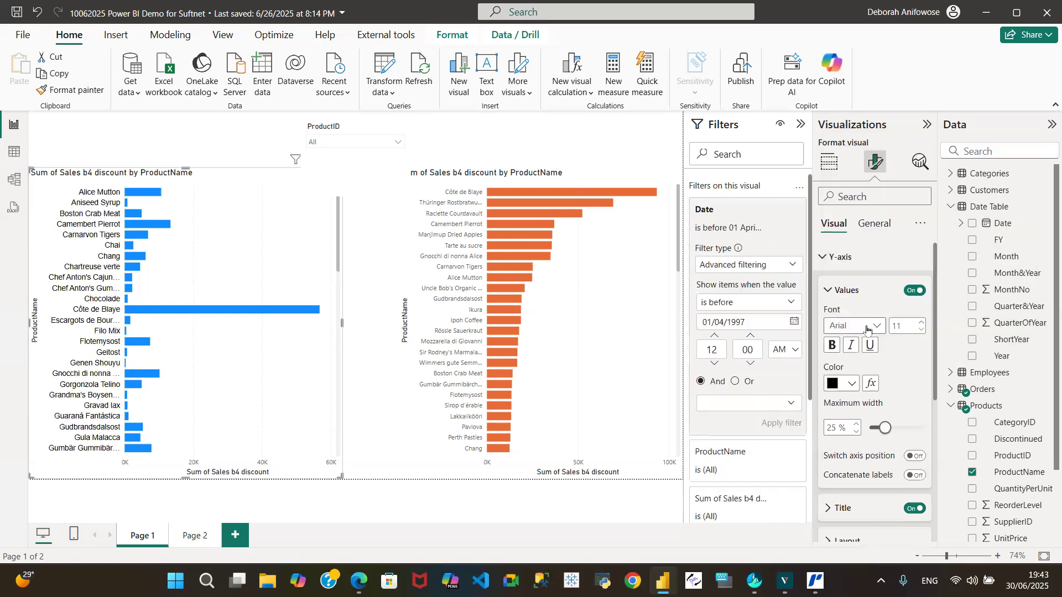
click(833, 347)
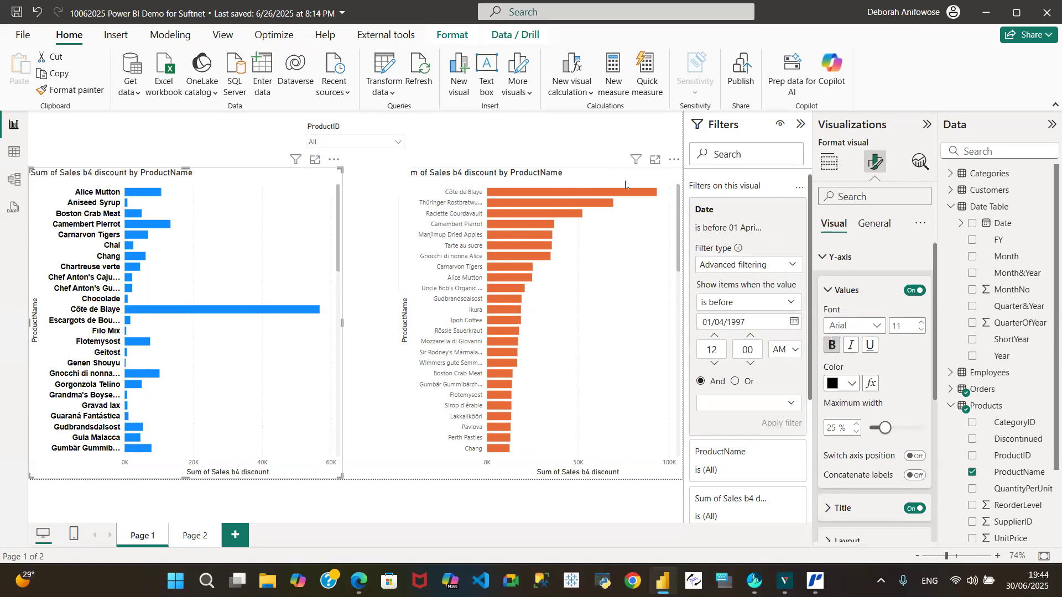
Format the orange chart's Y-axis values as Arial, size 11, bold and black.
click(609, 176)
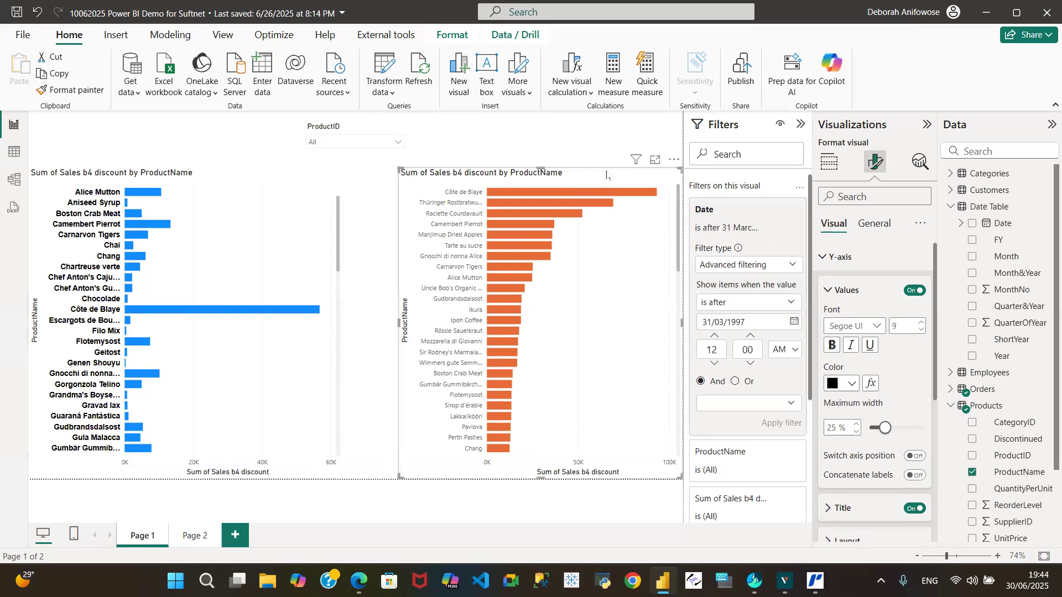
click(877, 327)
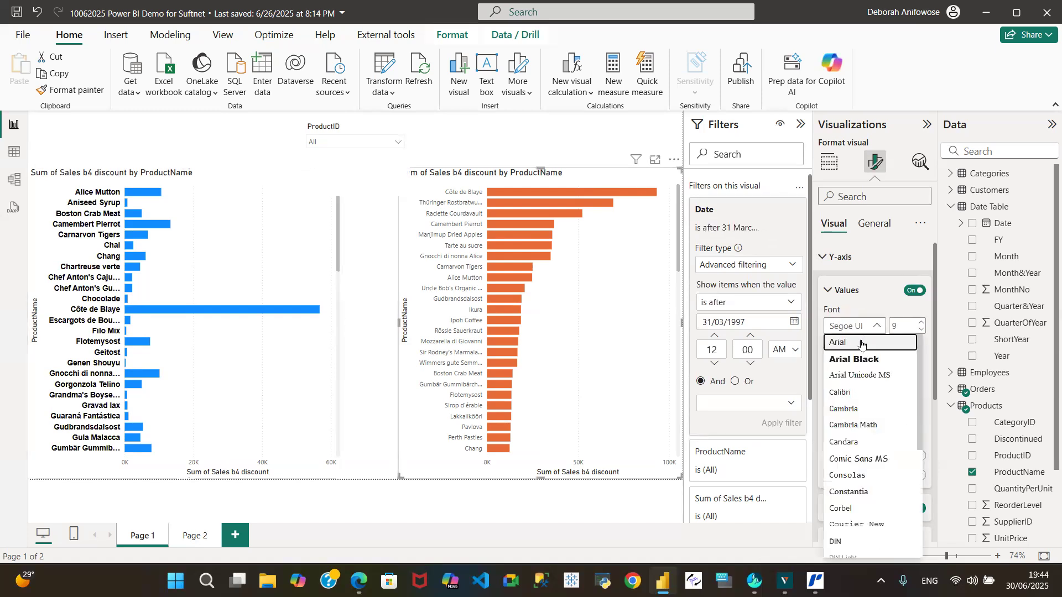
click(871, 342)
click(921, 324)
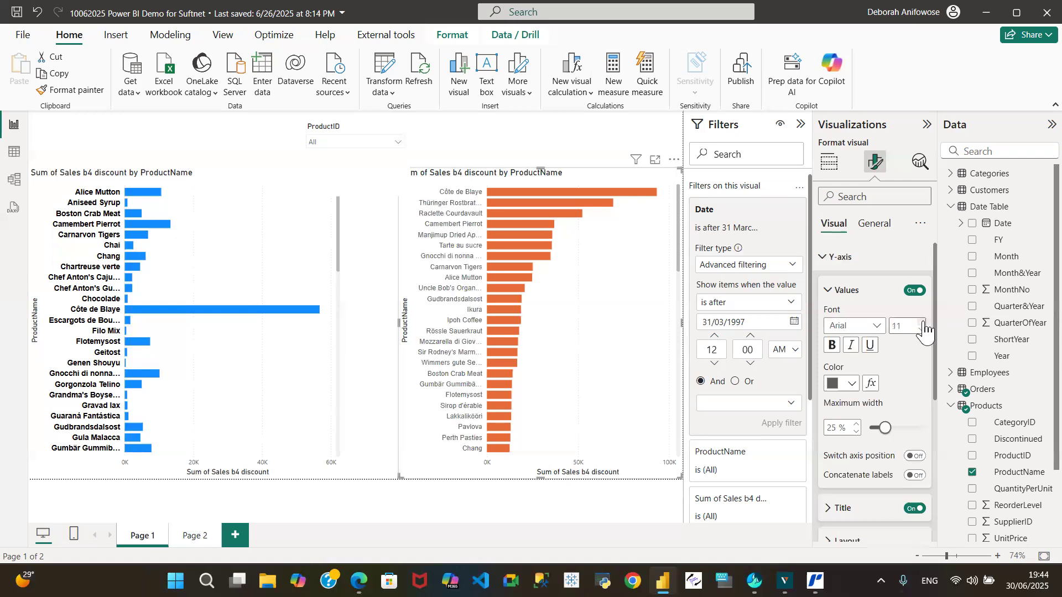
click(832, 349)
click(852, 388)
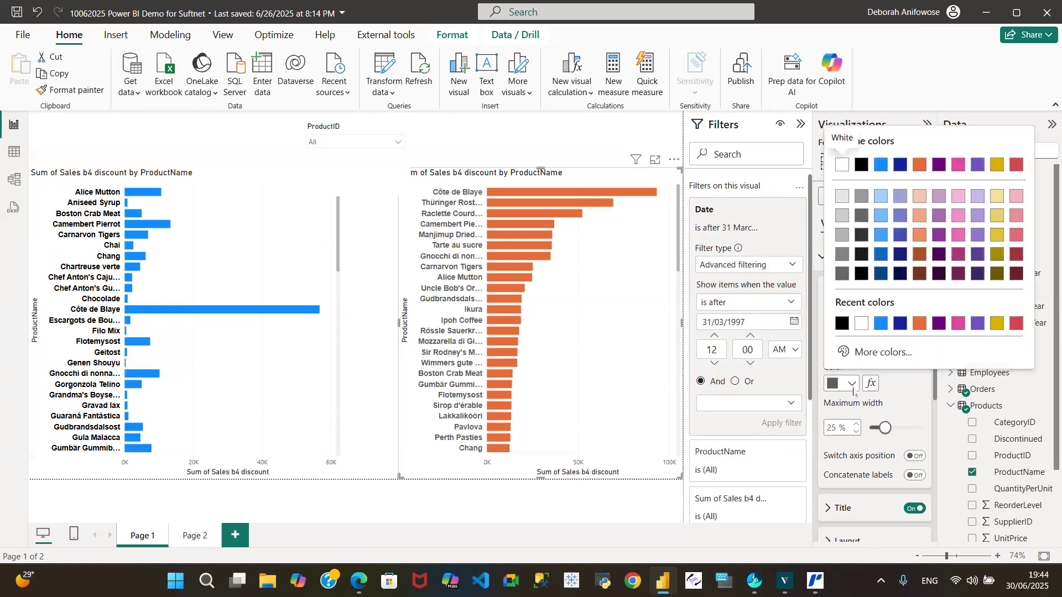
click(842, 324)
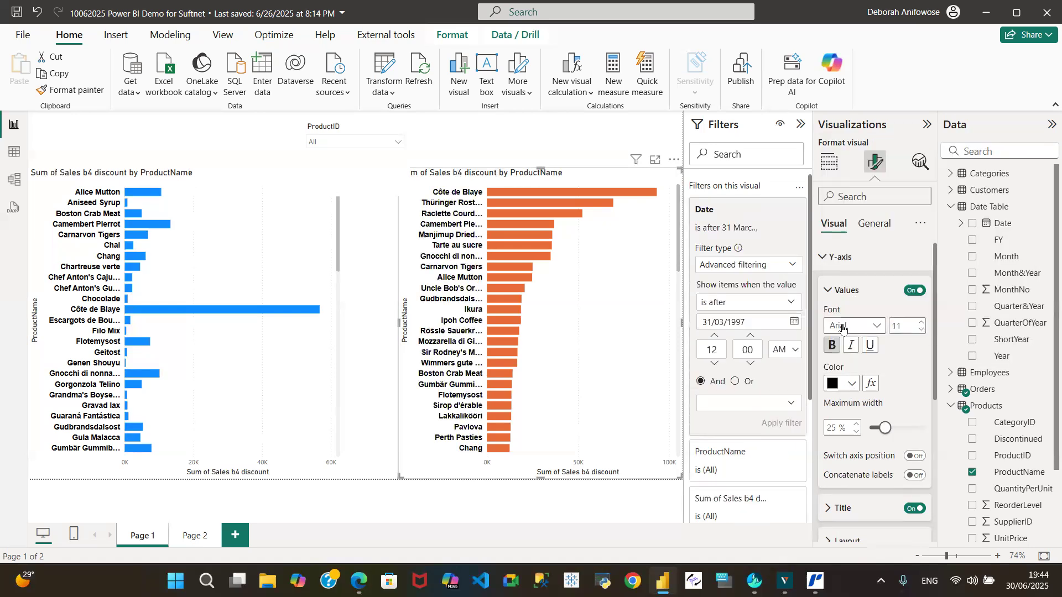
Turn off both the Y-axis title and the X-axis title on the blue bar chart.
click(250, 184)
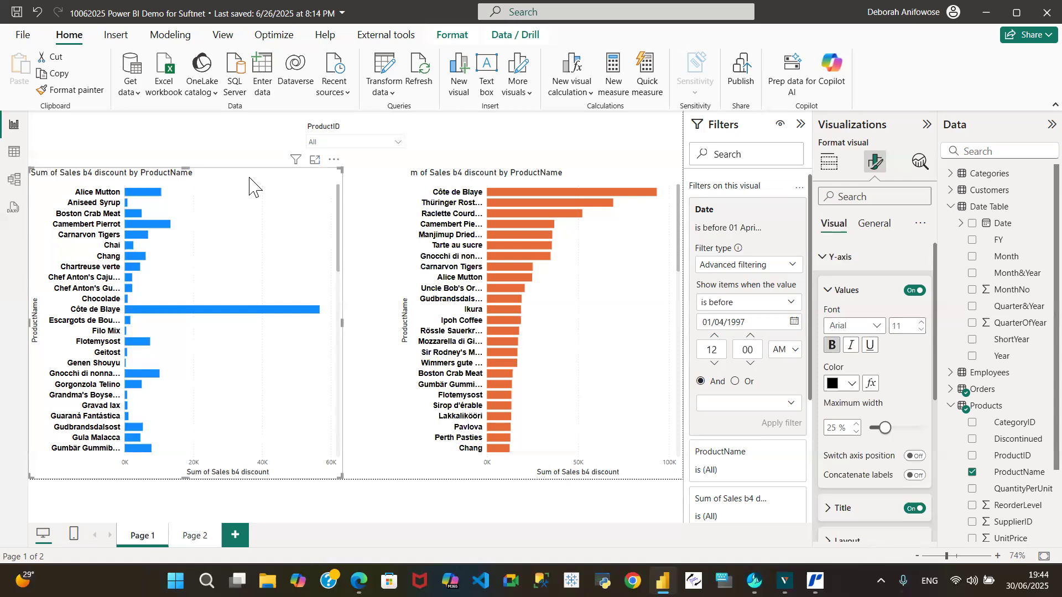
click(577, 180)
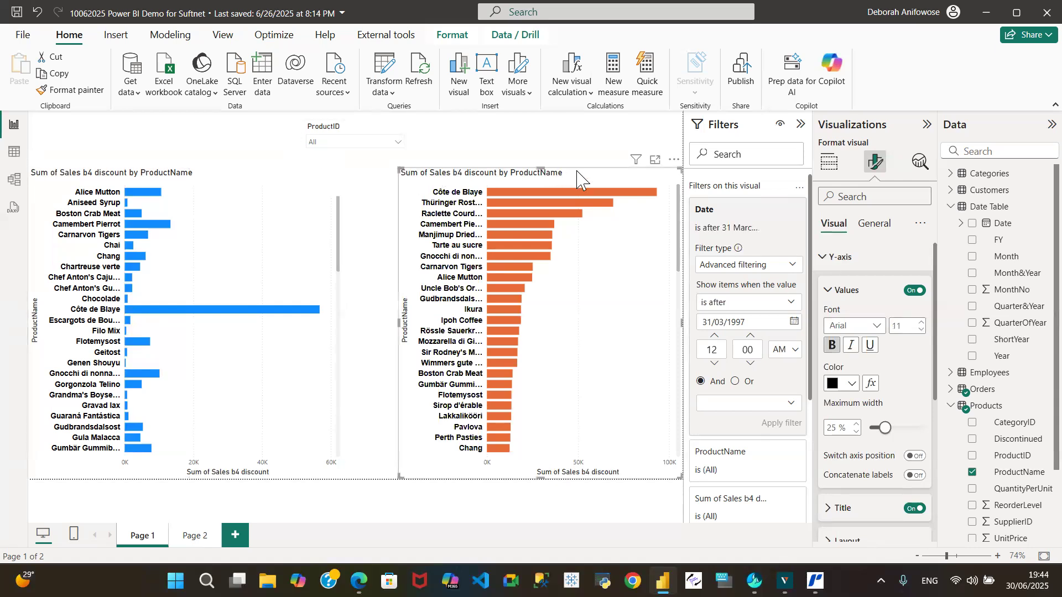
click(248, 171)
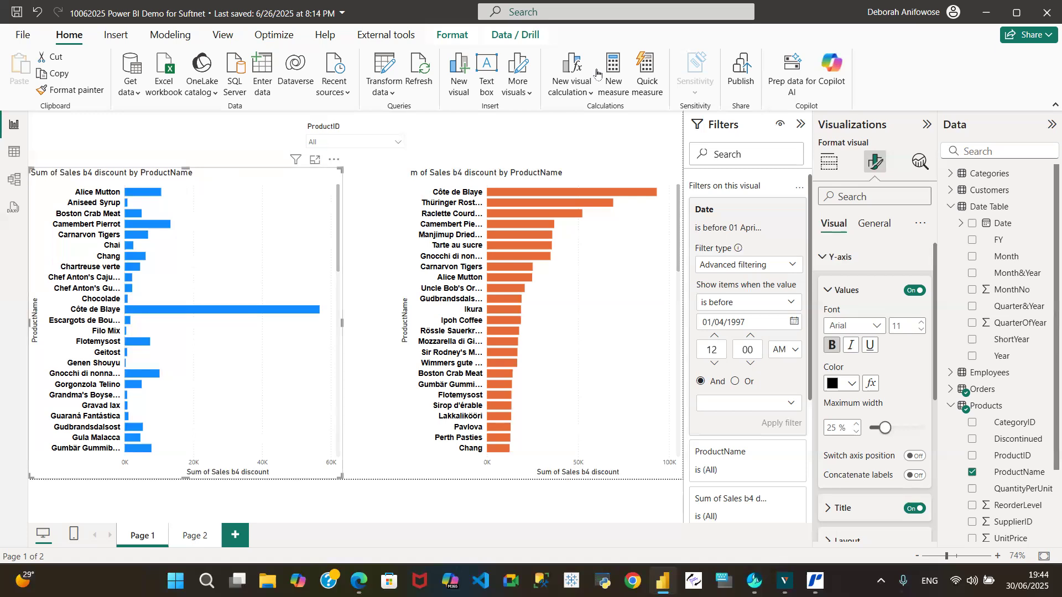
click(950, 207)
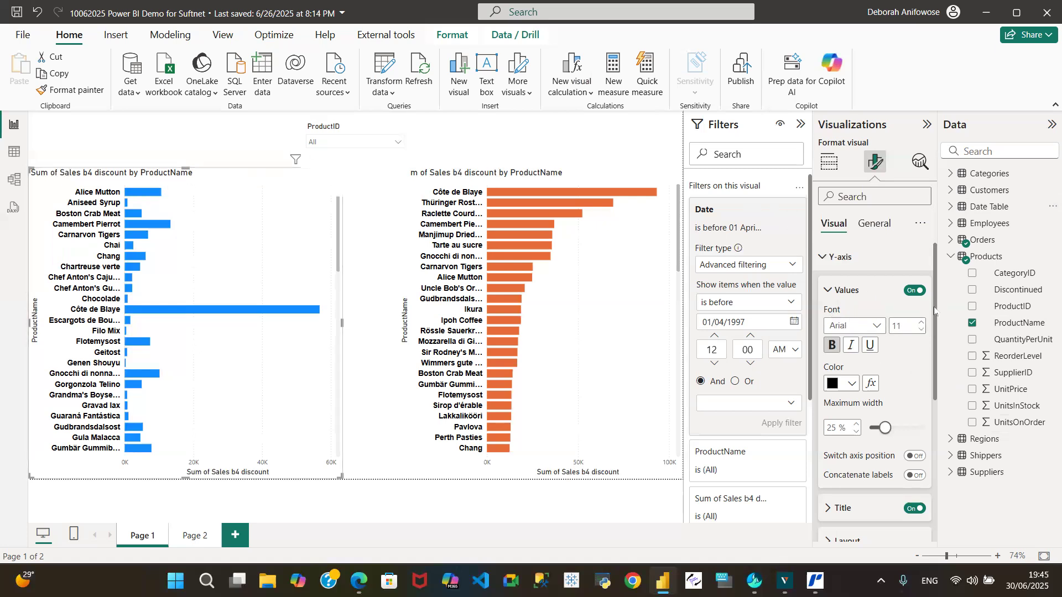
drag(935, 311, 936, 380)
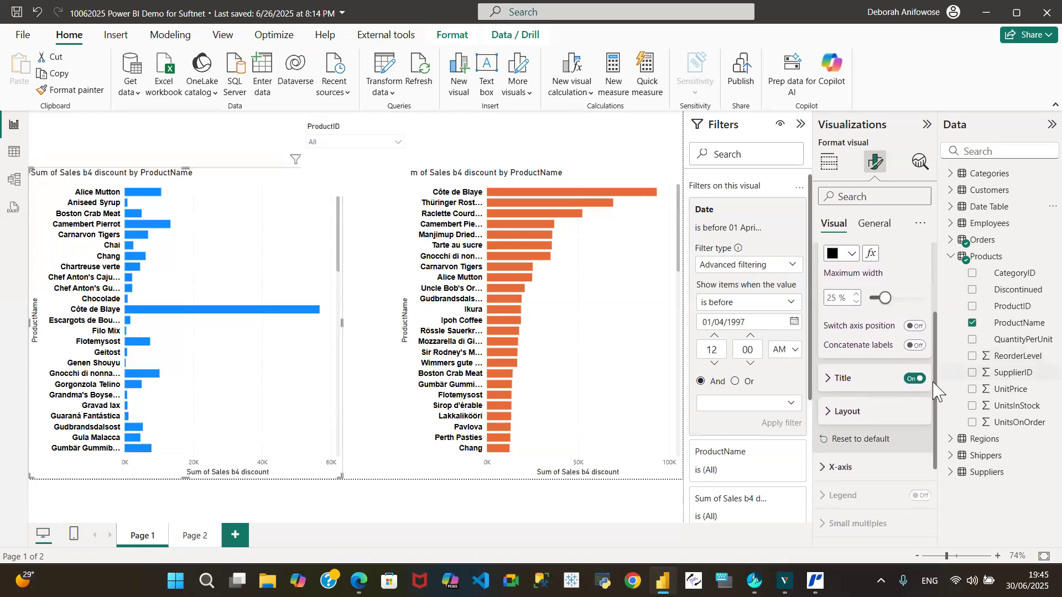
click(910, 381)
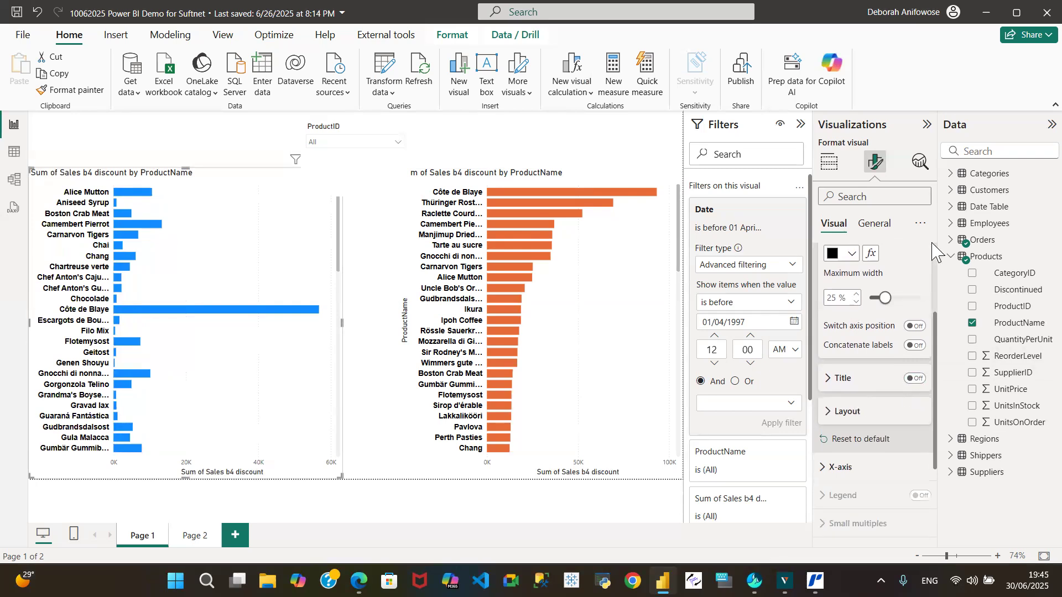
click(824, 471)
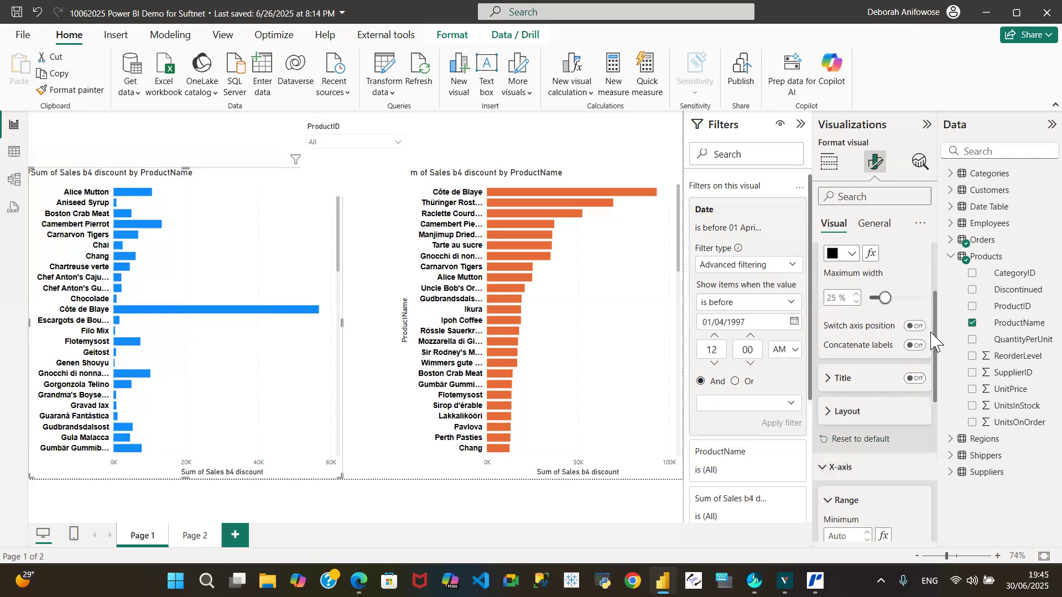
drag(935, 335, 948, 419)
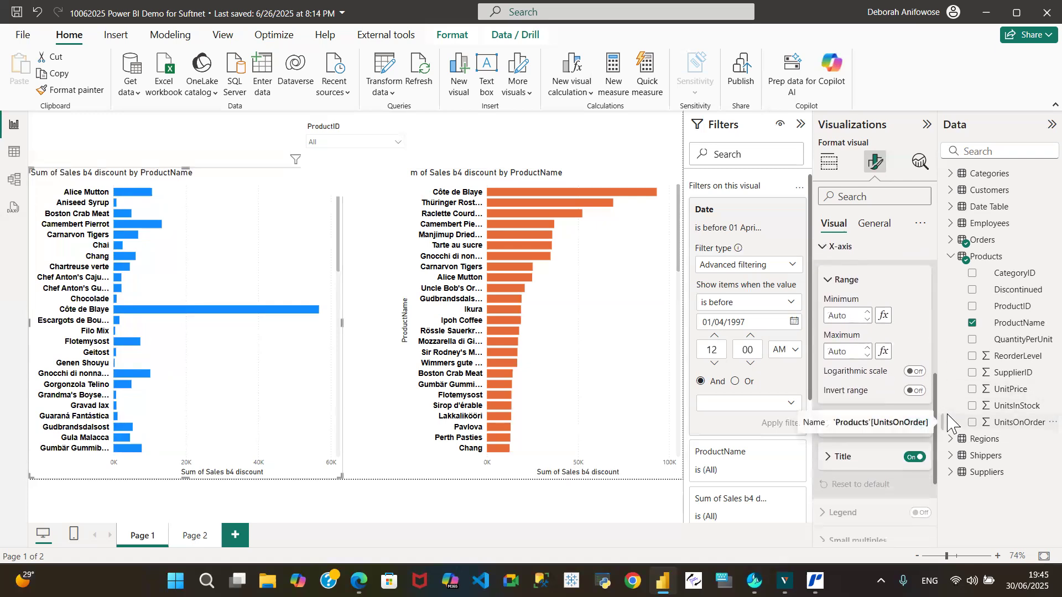
click(914, 458)
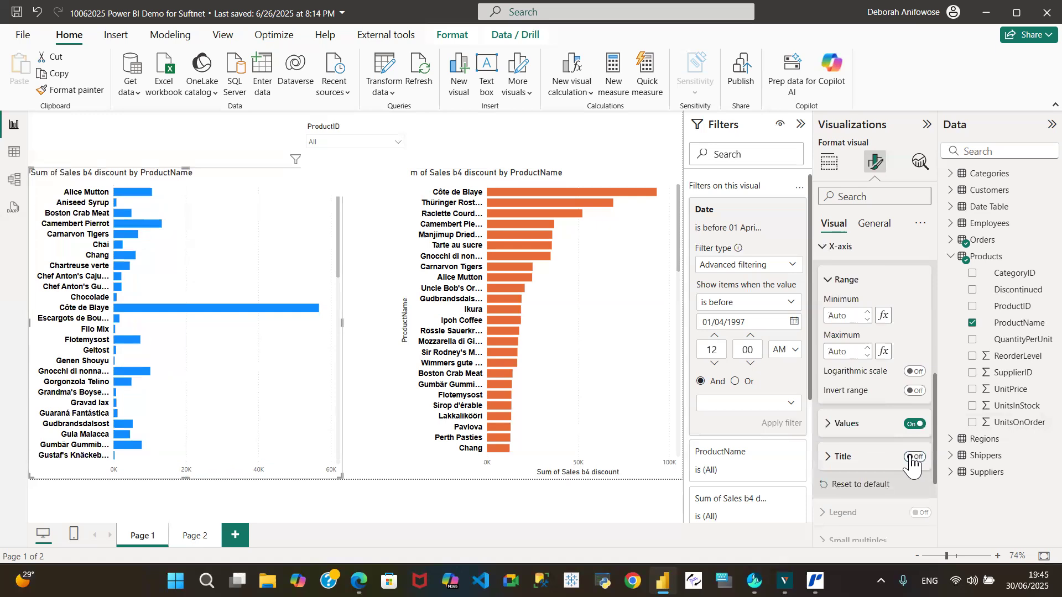
Format the blue chart's X-axis values as Arial, size 11, bold and black.
click(825, 424)
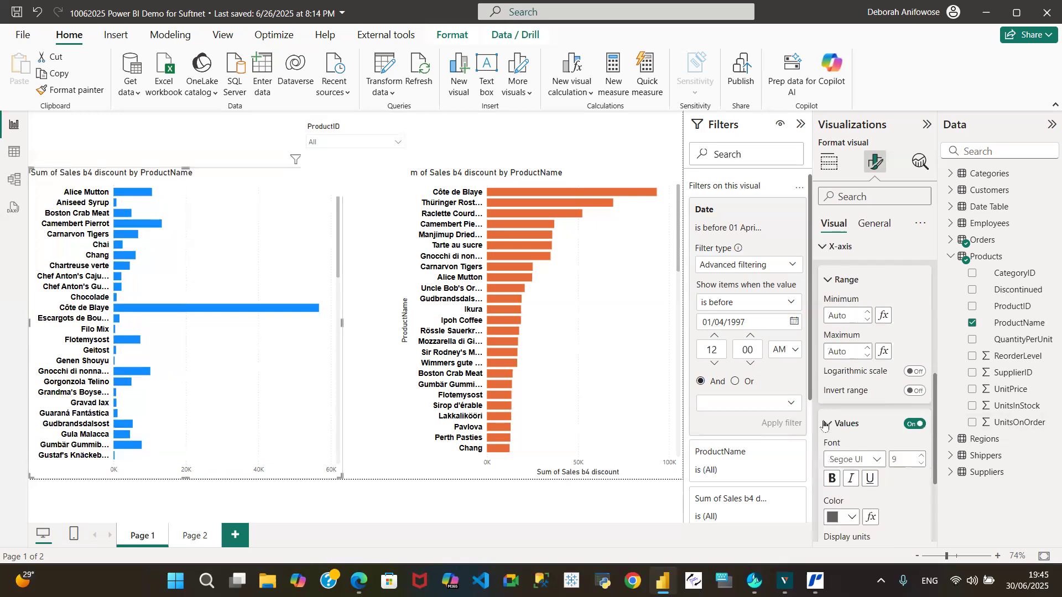
click(876, 456)
scroll(876, 446, up, 3)
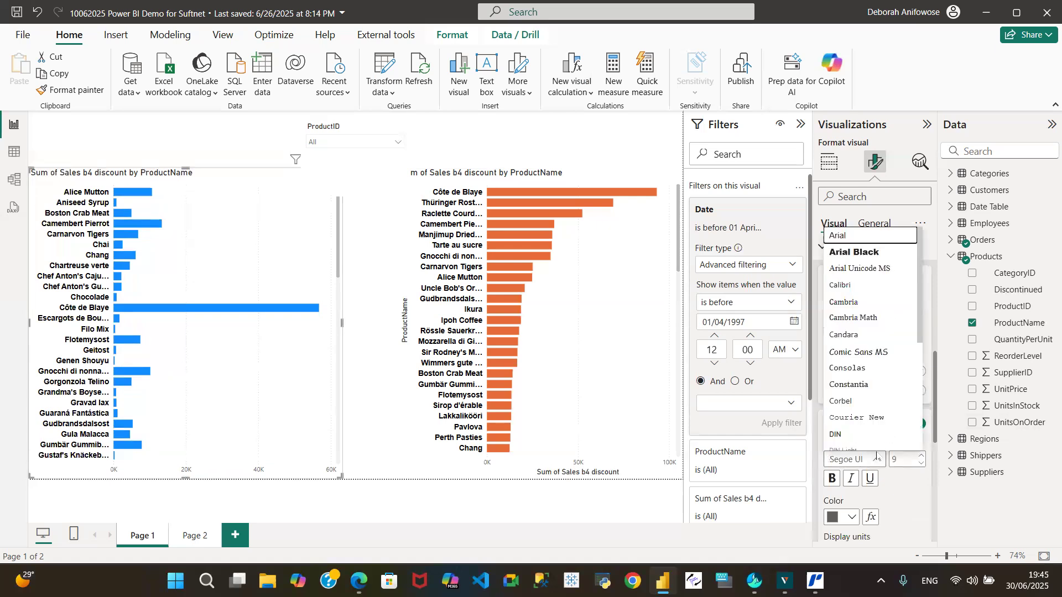
click(861, 239)
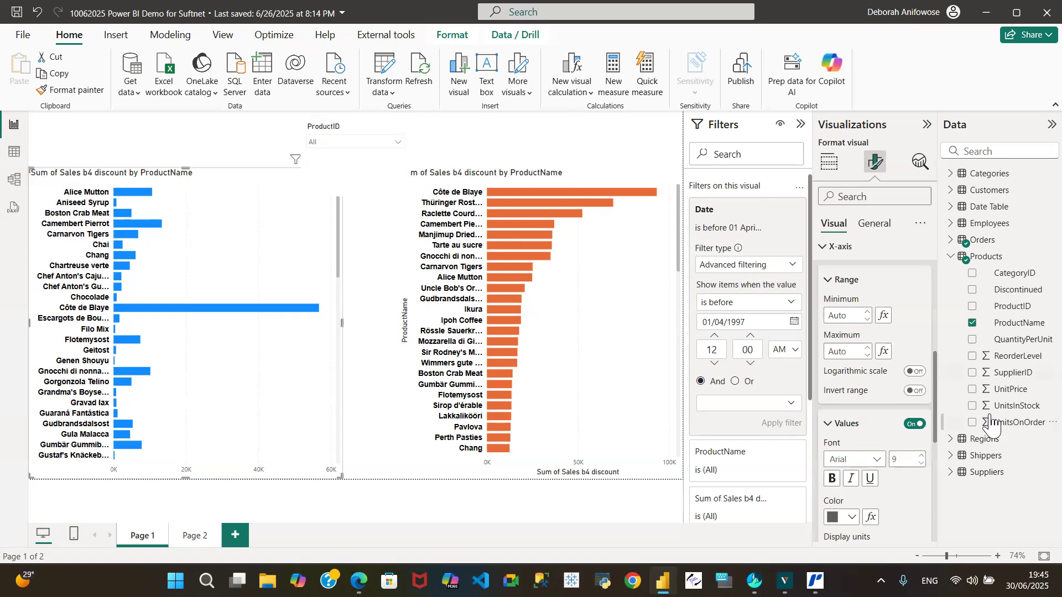
click(922, 456)
click(921, 455)
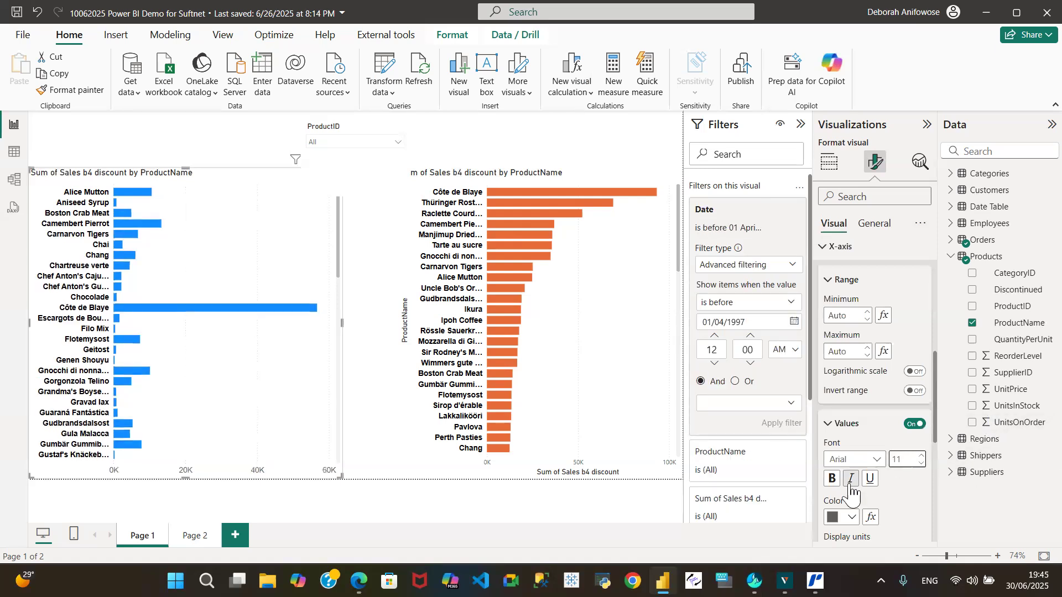
click(832, 479)
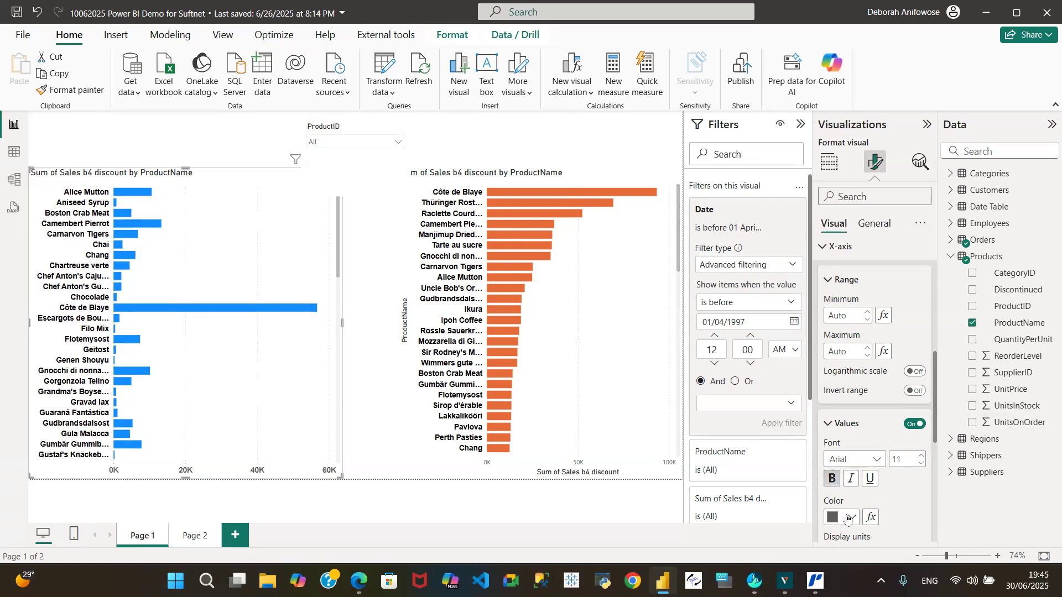
click(850, 517)
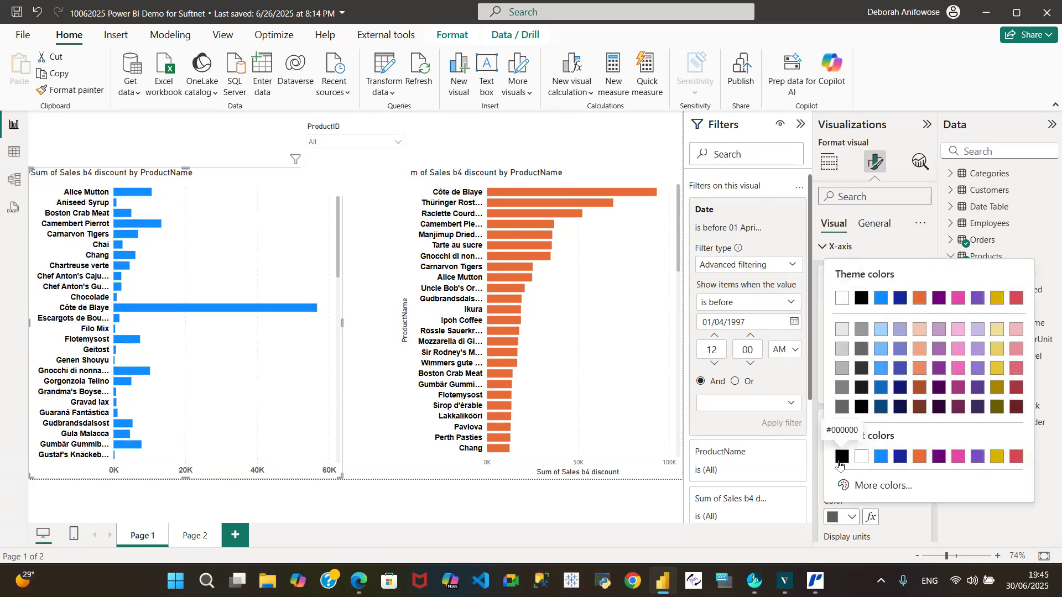
click(842, 457)
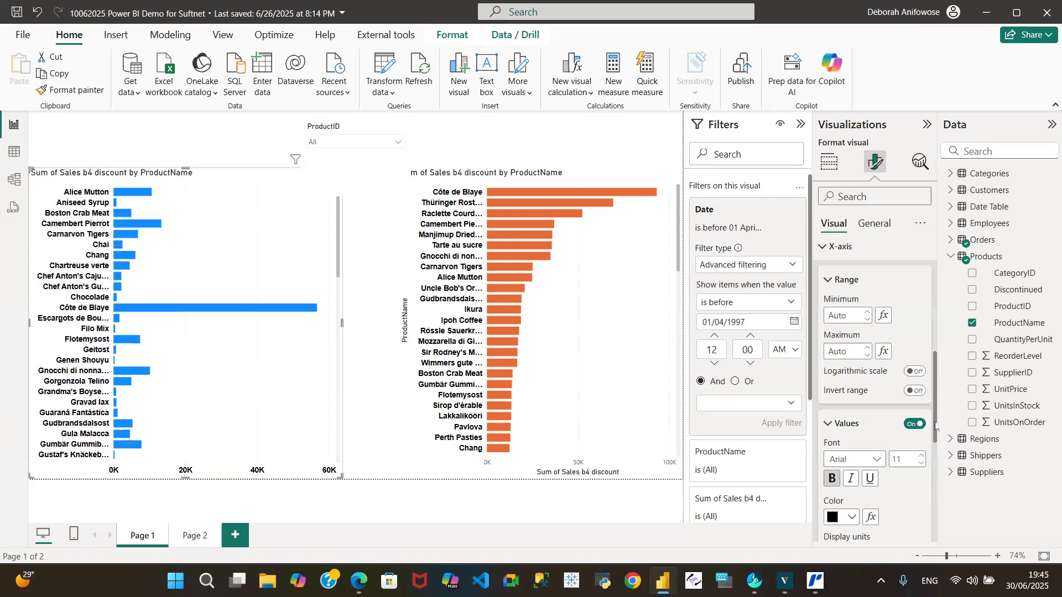
Set the display units of the blue chart's X-axis values to None.
drag(935, 426, 956, 492)
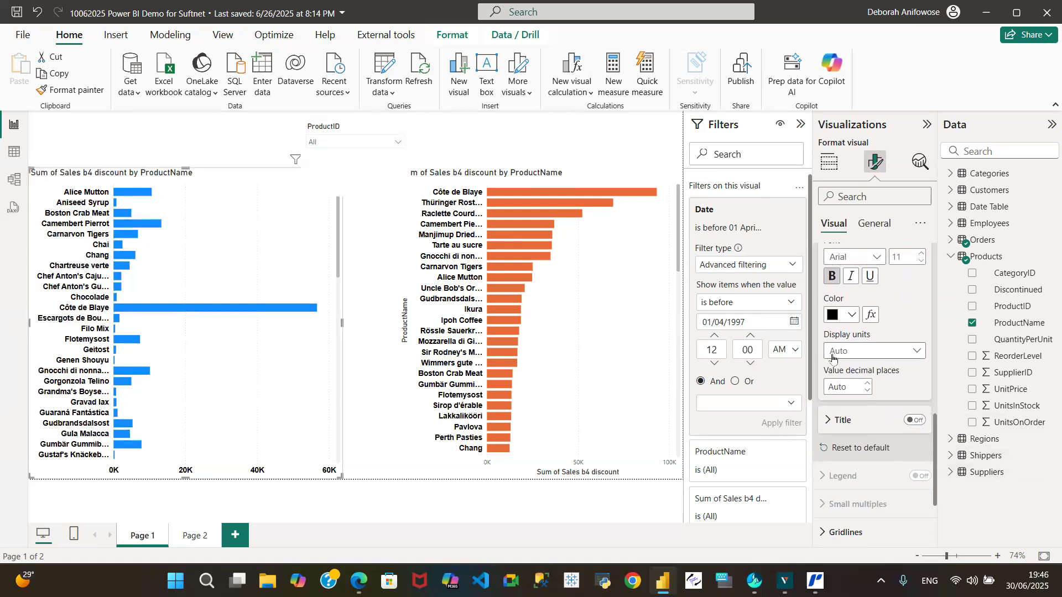
click(918, 352)
click(850, 382)
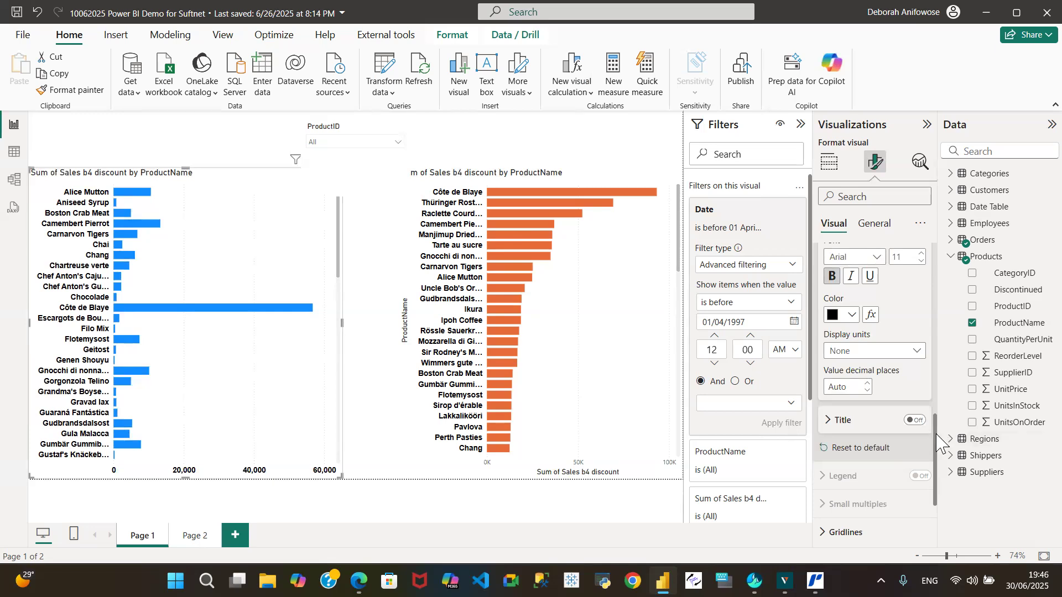
Turn off the vertical gridlines on the blue bar chart.
drag(939, 443, 943, 483)
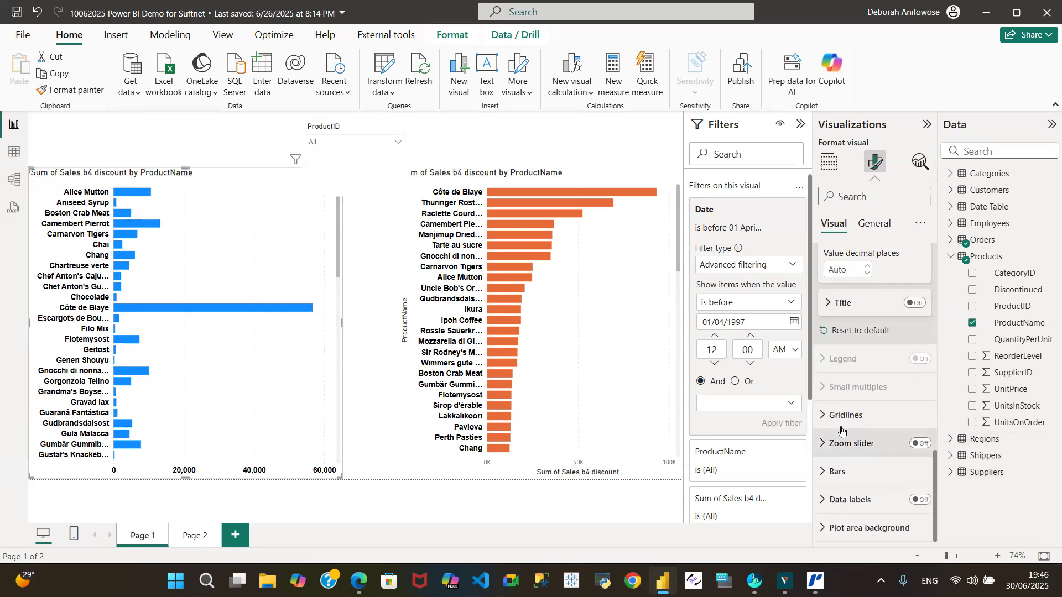
click(825, 416)
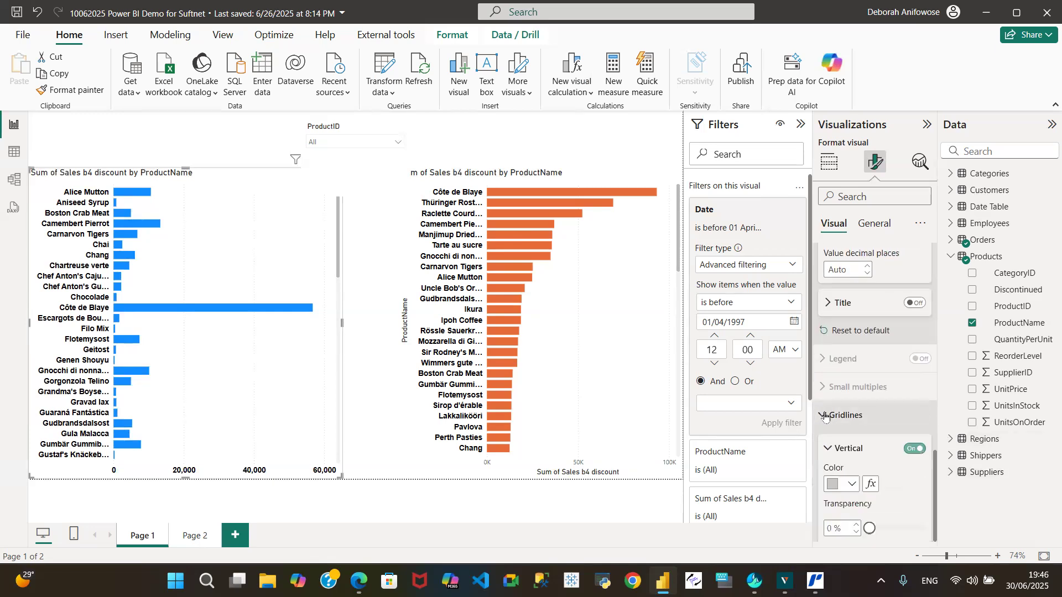
click(915, 449)
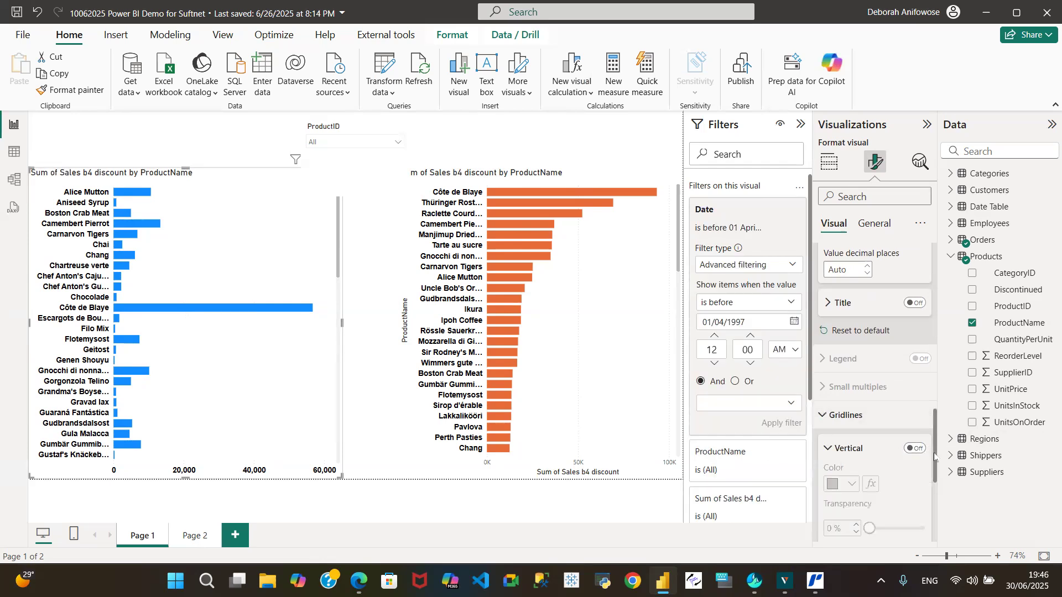
drag(935, 463, 937, 504)
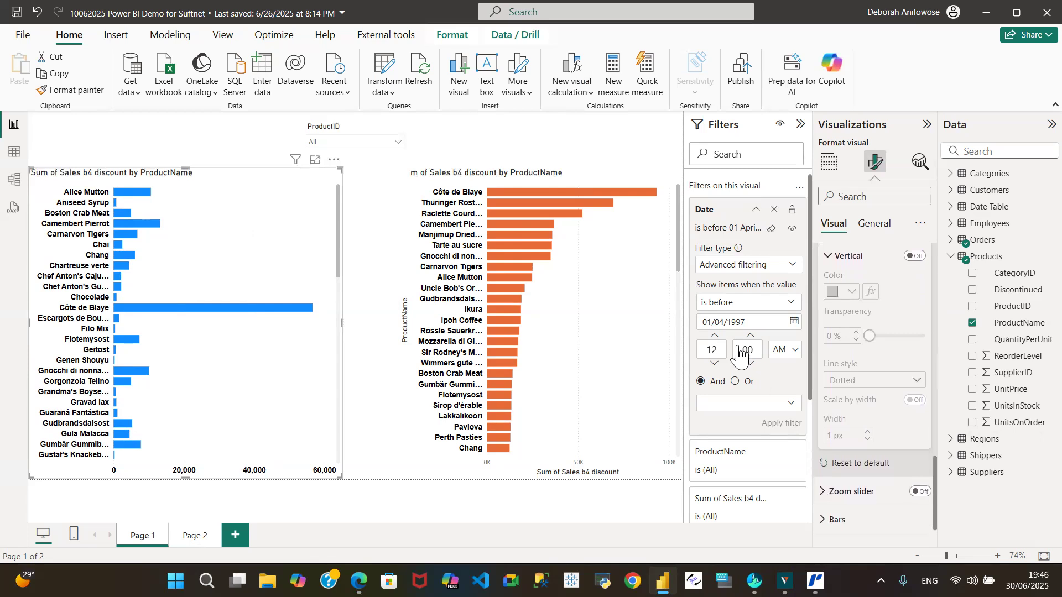
Turn off the vertical gridlines and the X-axis title on the orange bar chart.
click(535, 176)
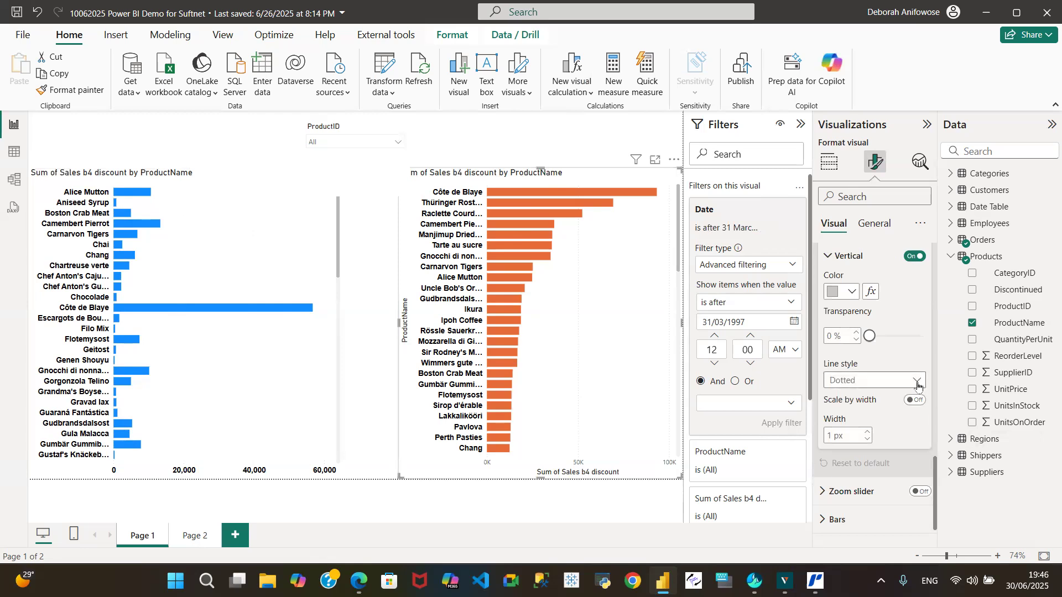
click(914, 257)
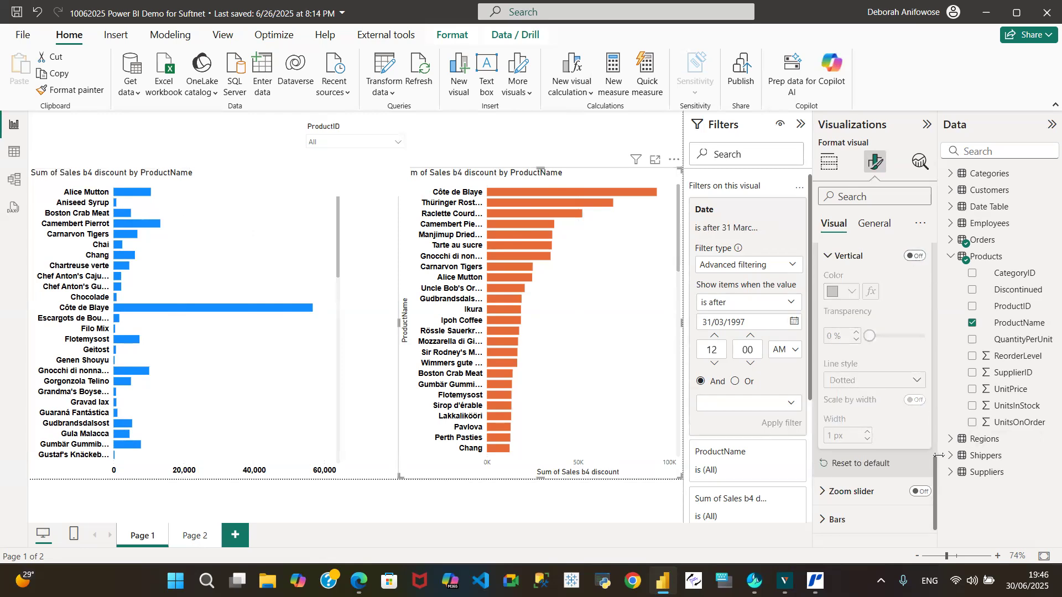
drag(935, 467, 939, 398)
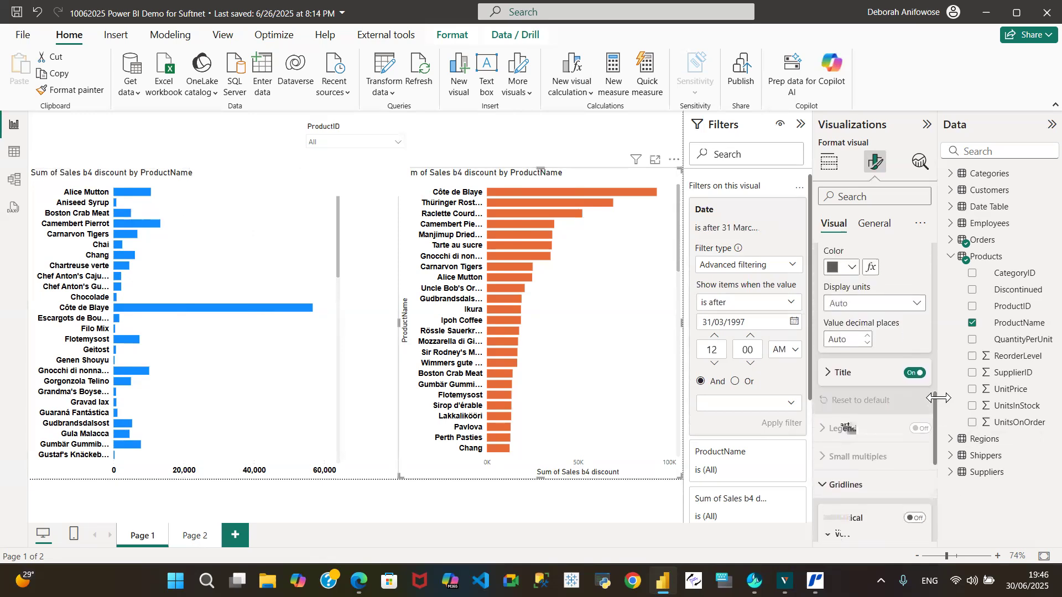
click(914, 374)
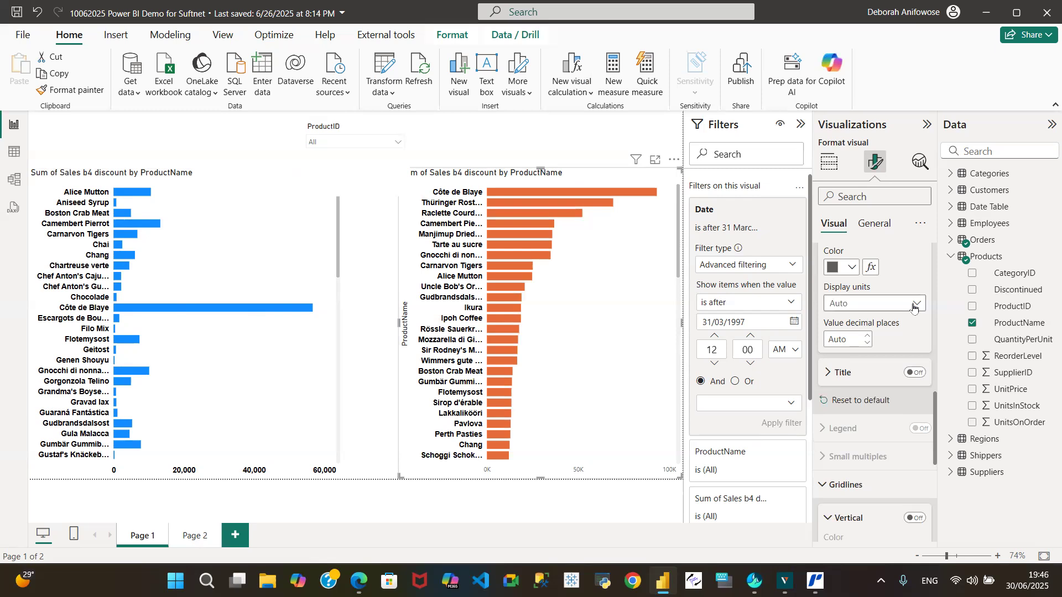
Format the orange chart's X-axis values with display units None and Arial font, size 11, bold and black.
click(914, 306)
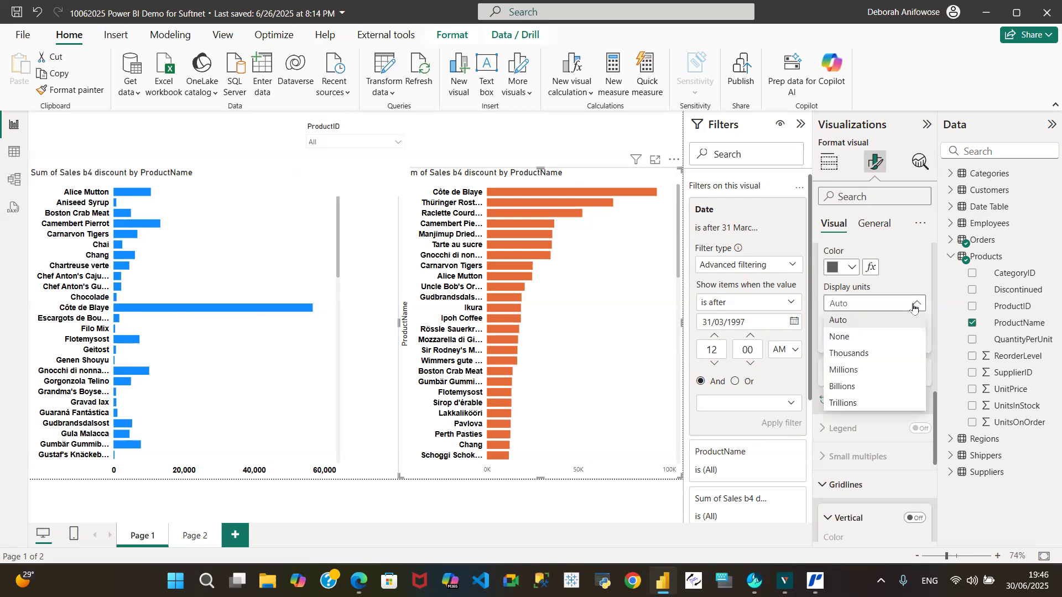
click(865, 337)
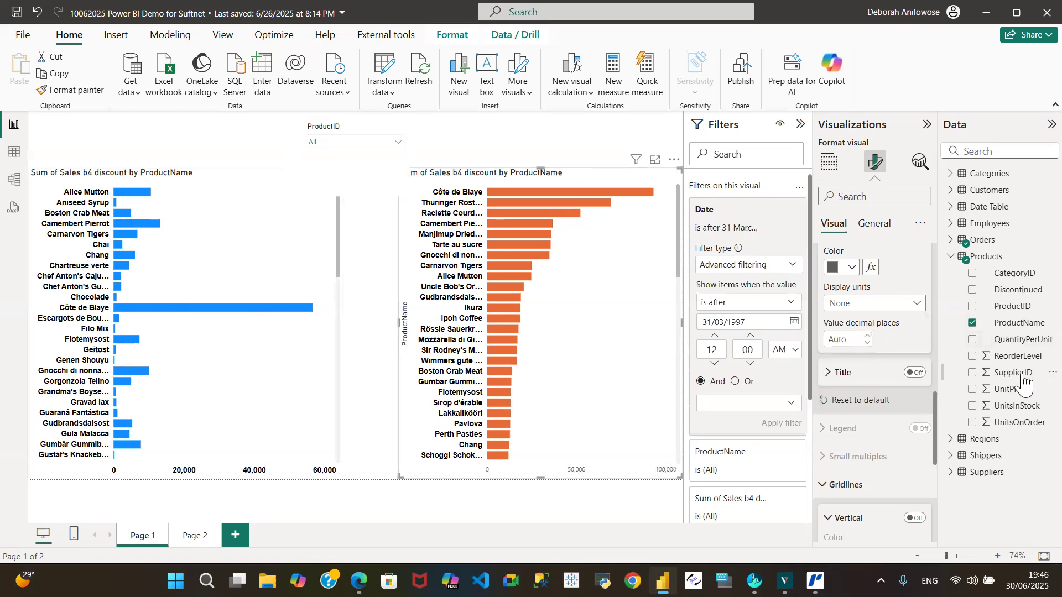
drag(935, 423, 934, 379)
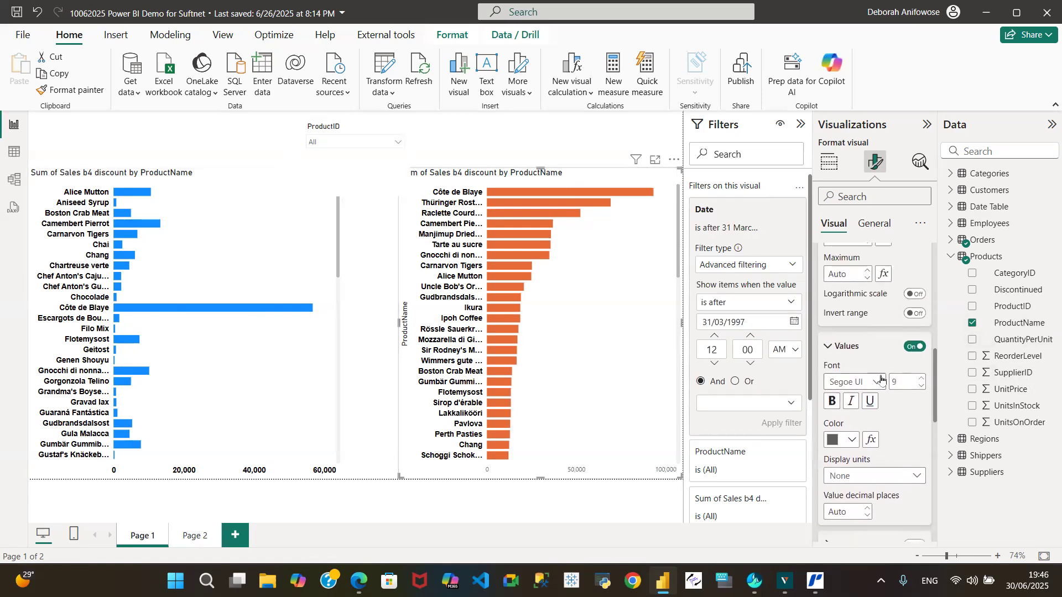
click(878, 382)
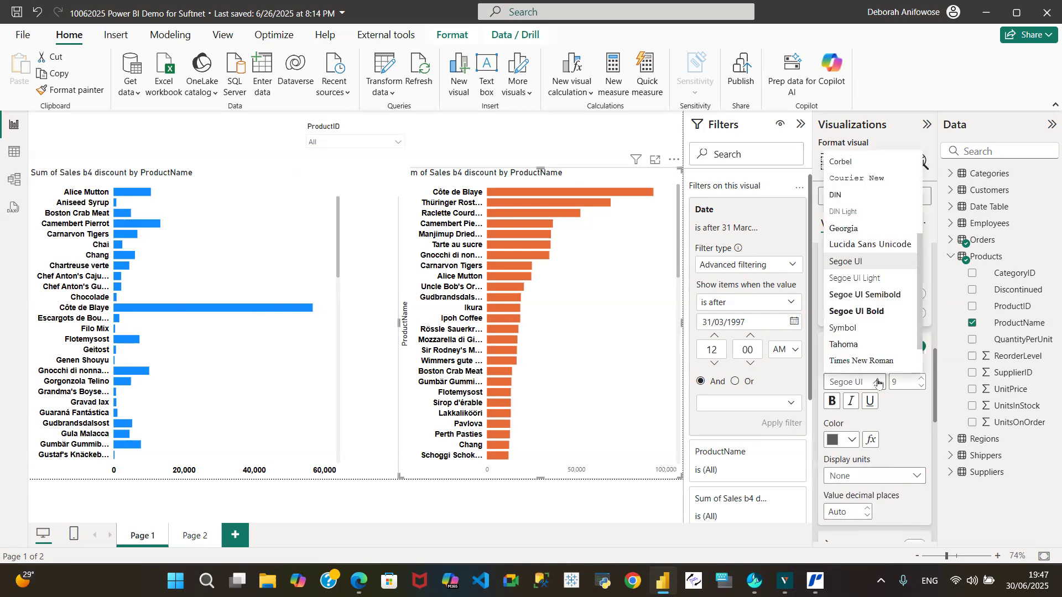
scroll(891, 260, up, 5)
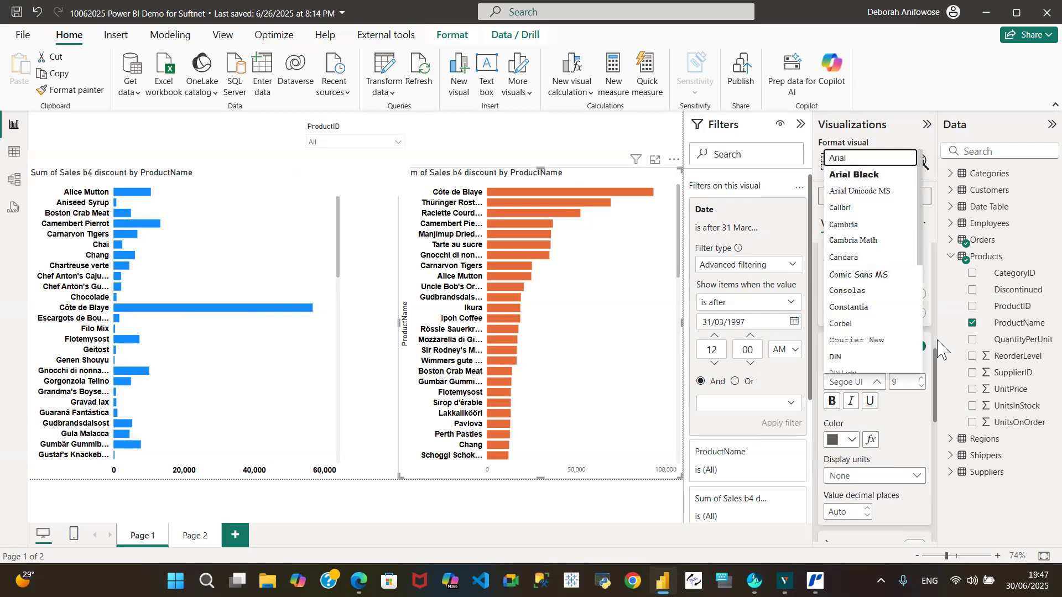
click(880, 157)
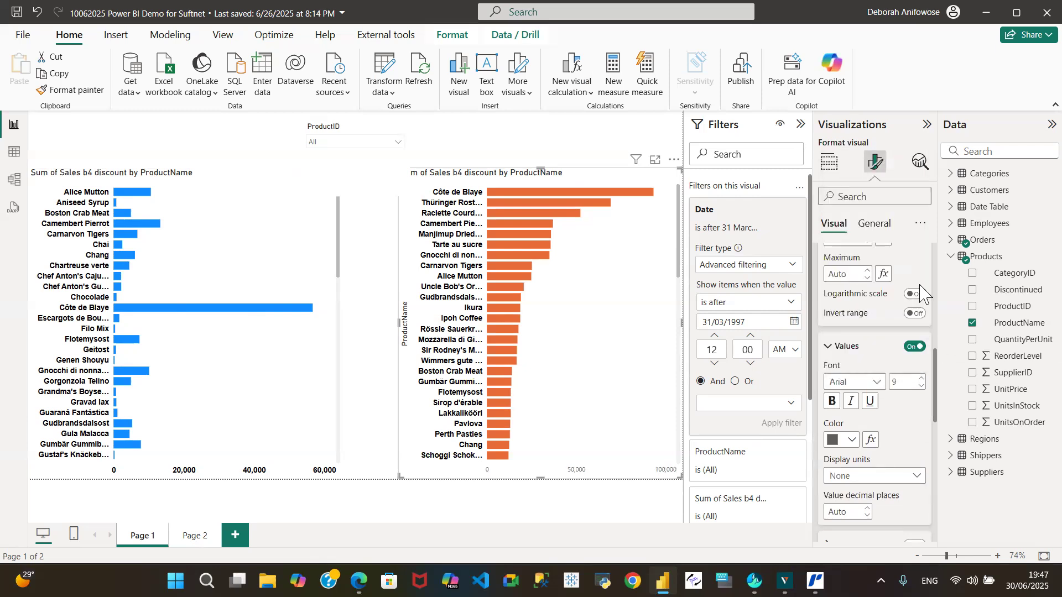
click(921, 379)
click(921, 378)
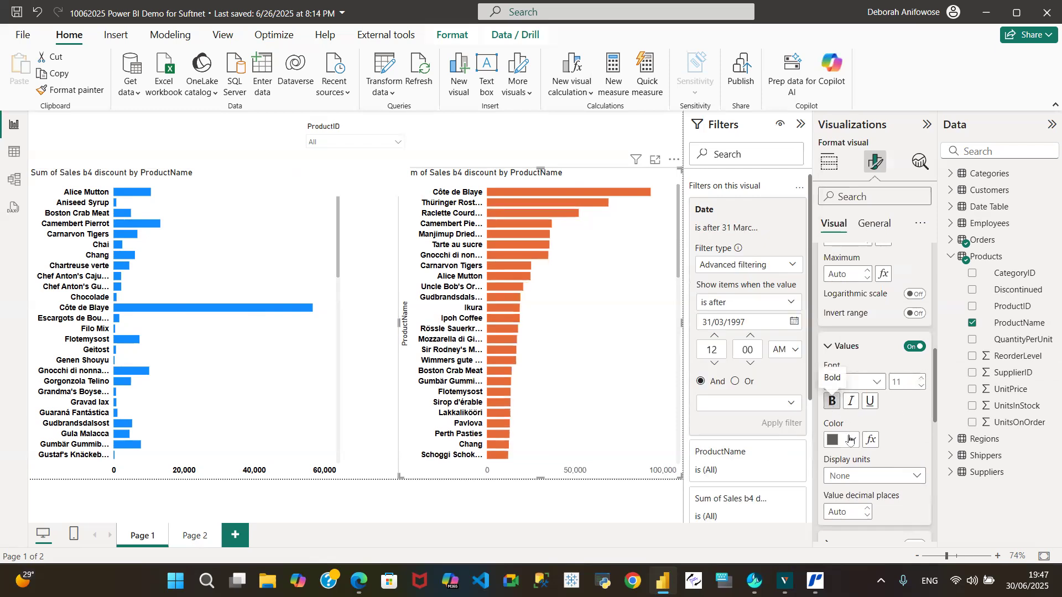
click(850, 441)
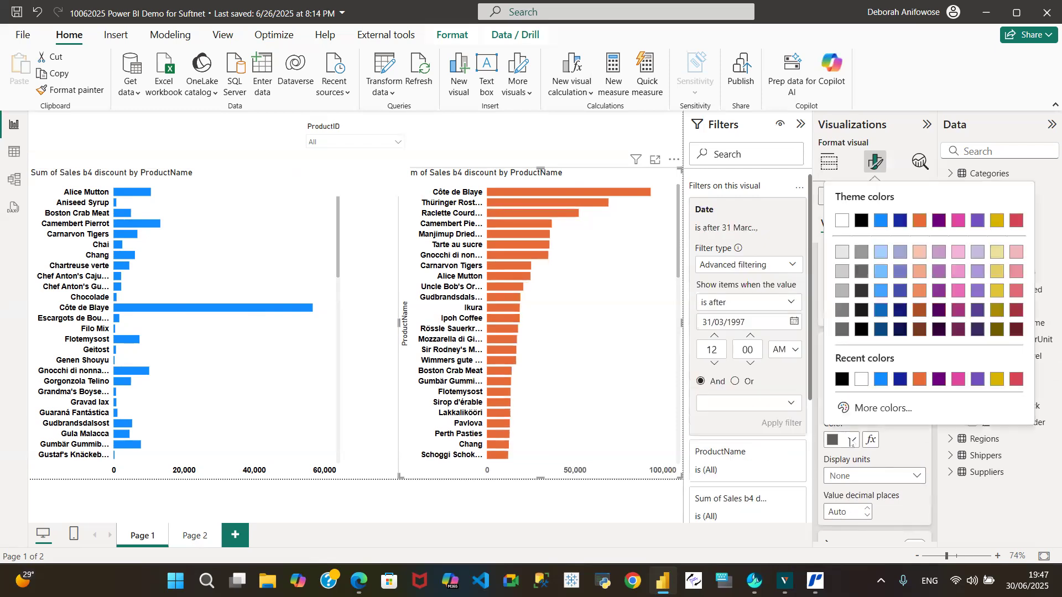
click(837, 382)
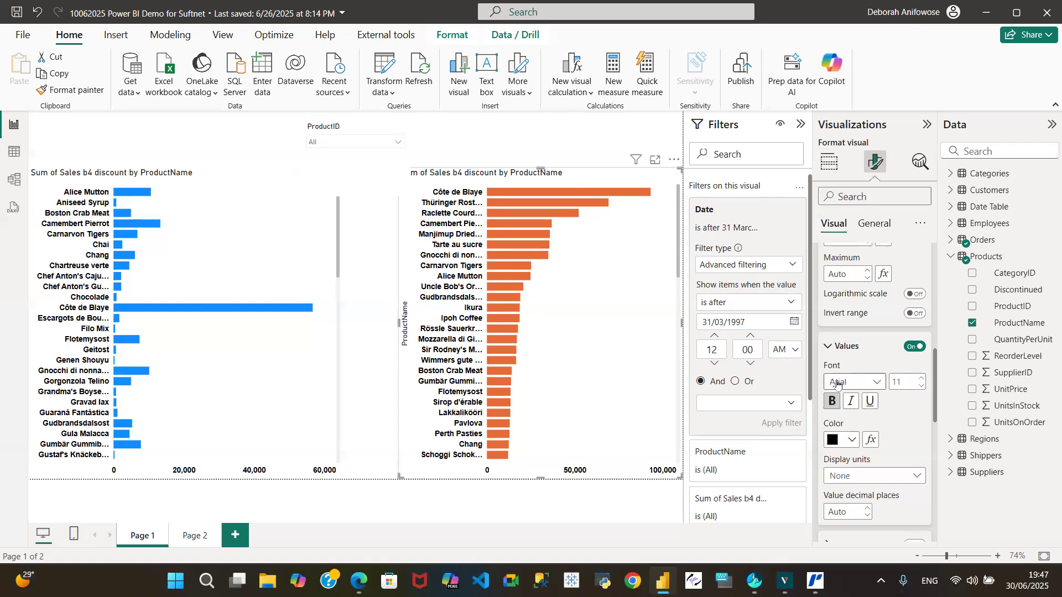
Select the blue bar chart for further formatting.
click(209, 185)
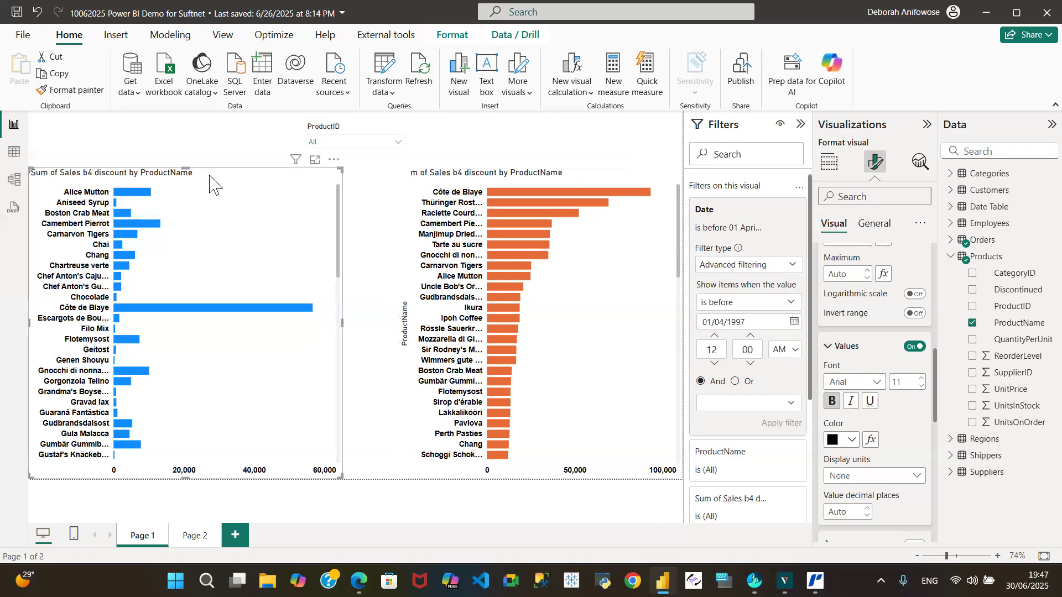
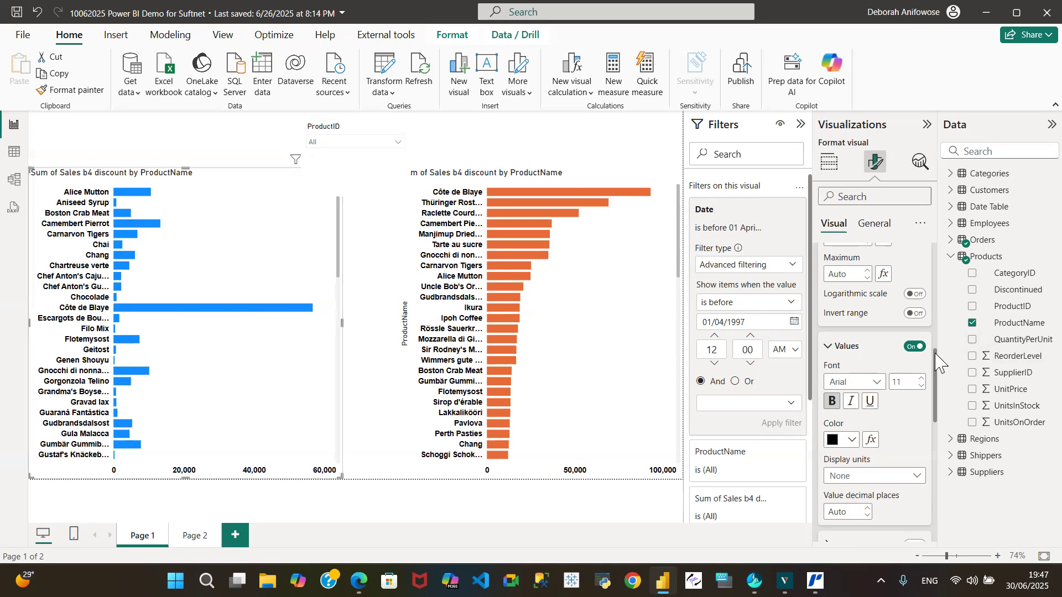
scroll(937, 362, up, 10)
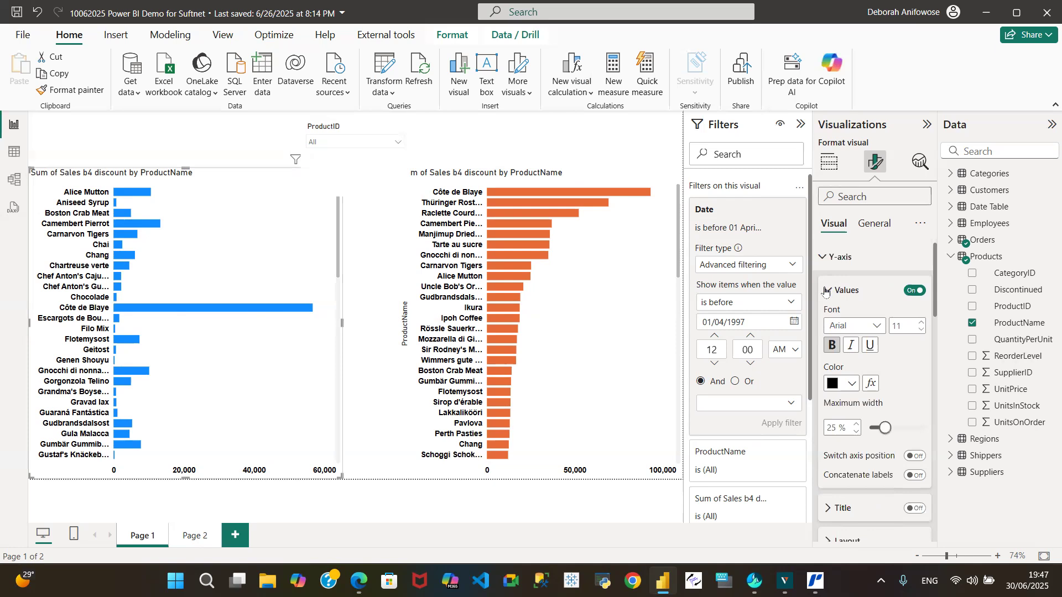
click(827, 290)
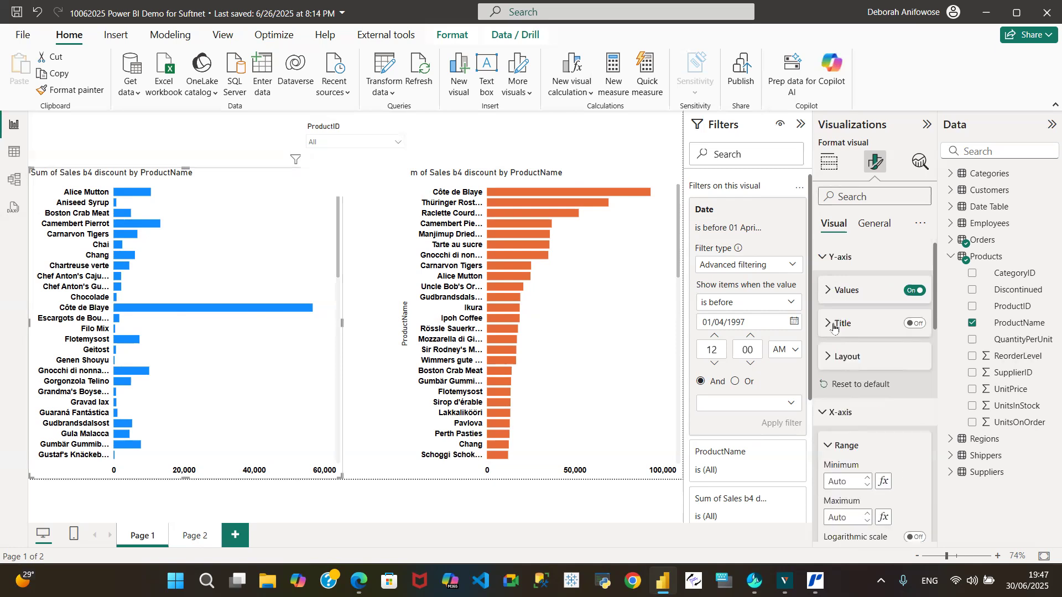
click(915, 324)
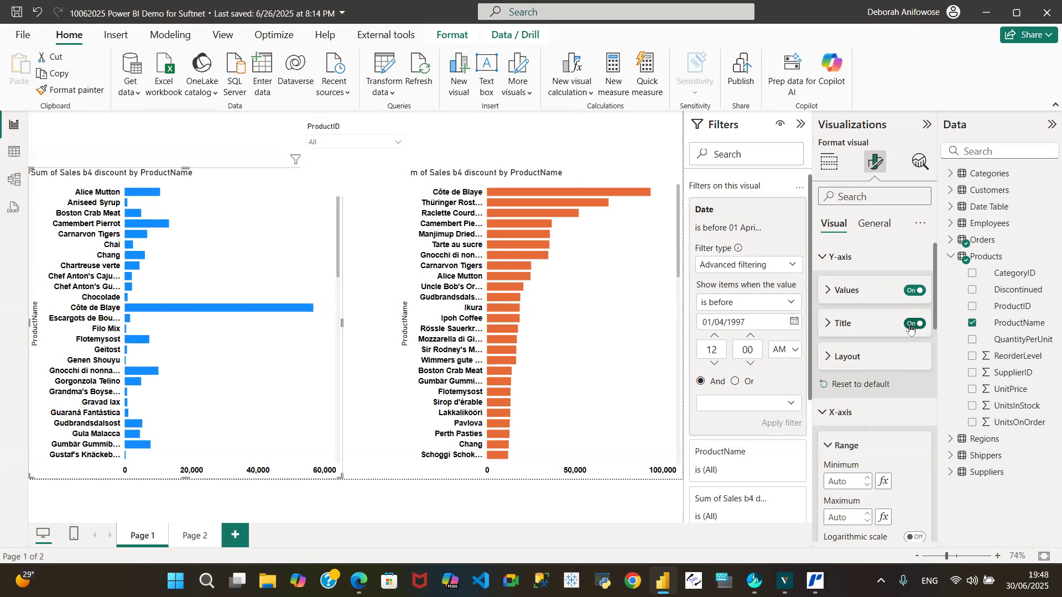
click(911, 325)
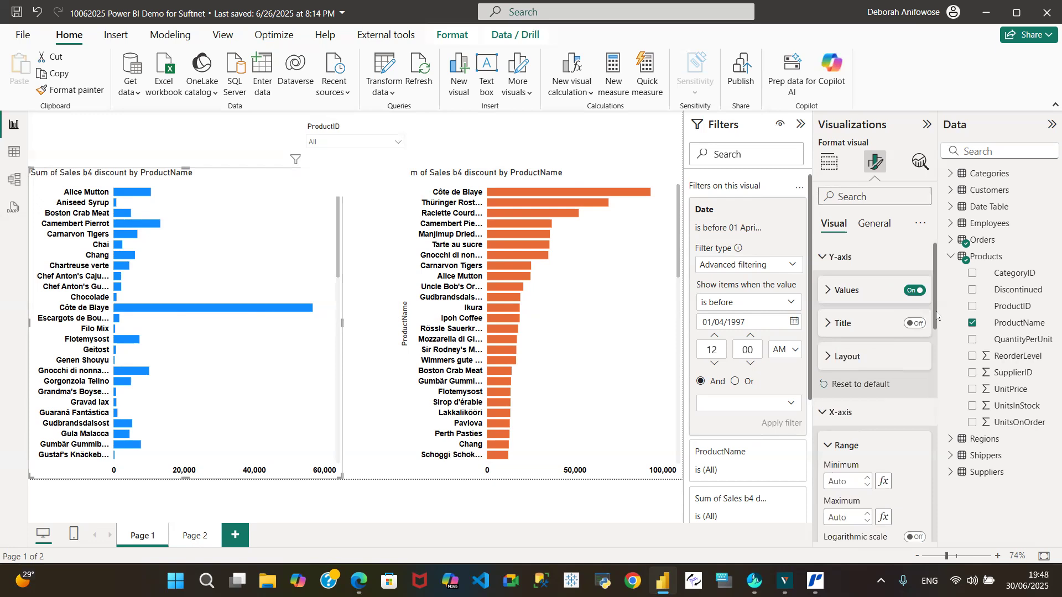
Remove "Sum of" from the start of the blue bar chart's title text.
click(876, 224)
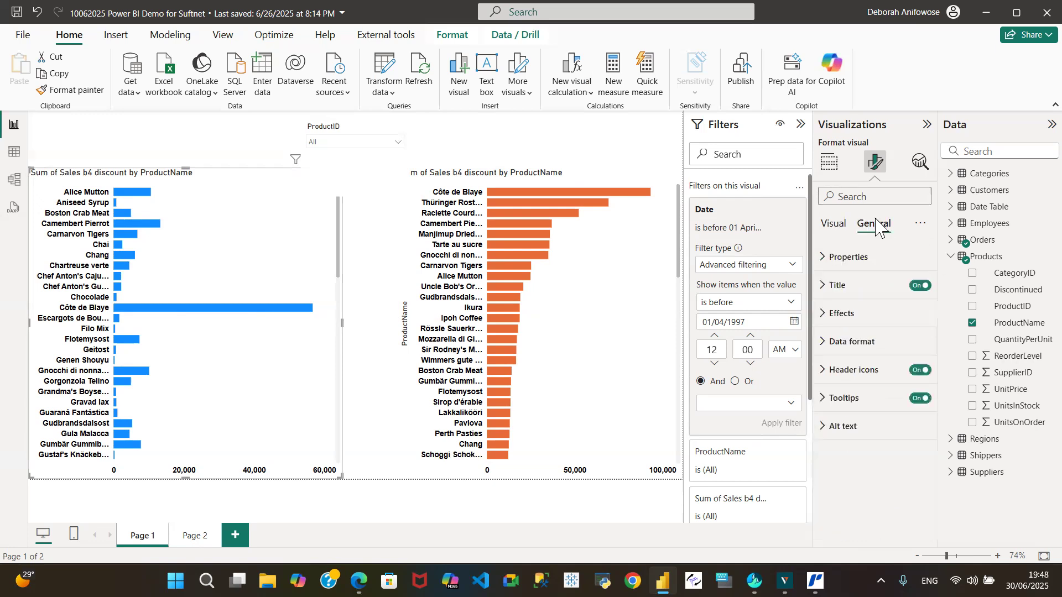
click(823, 285)
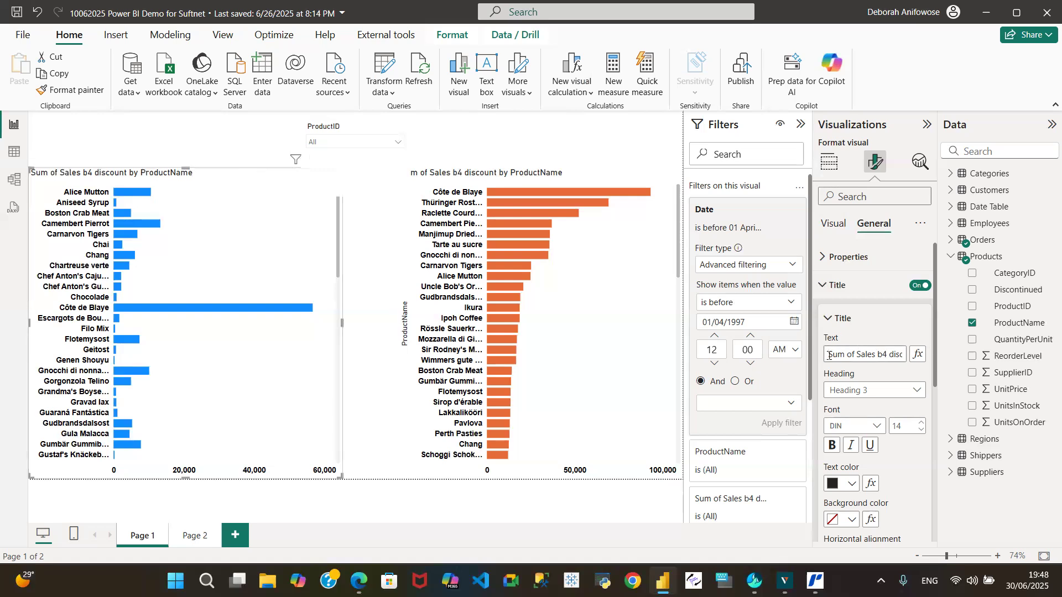
drag(828, 357, 911, 358)
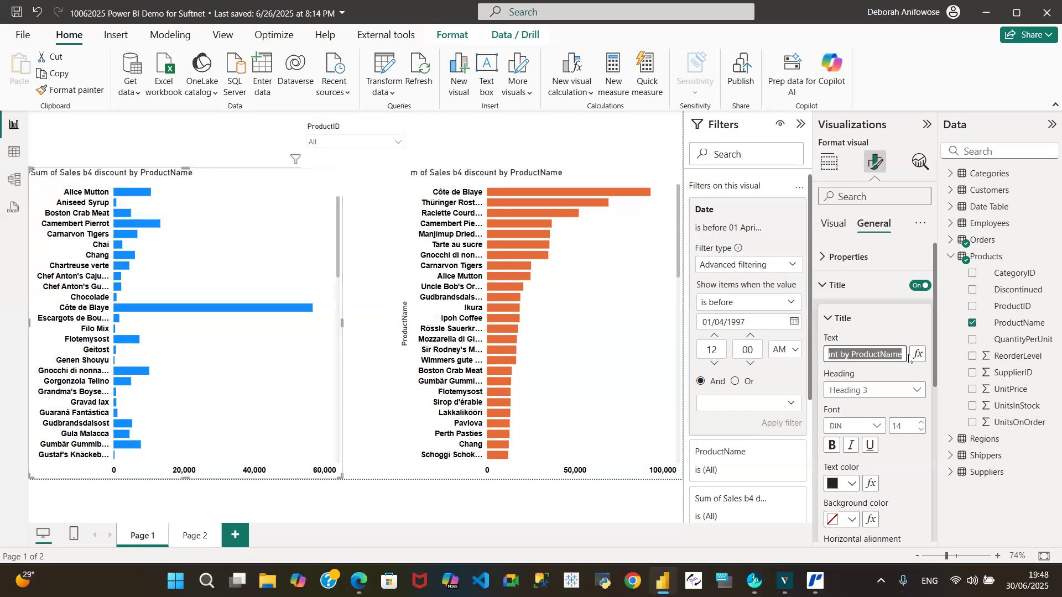
click(900, 353)
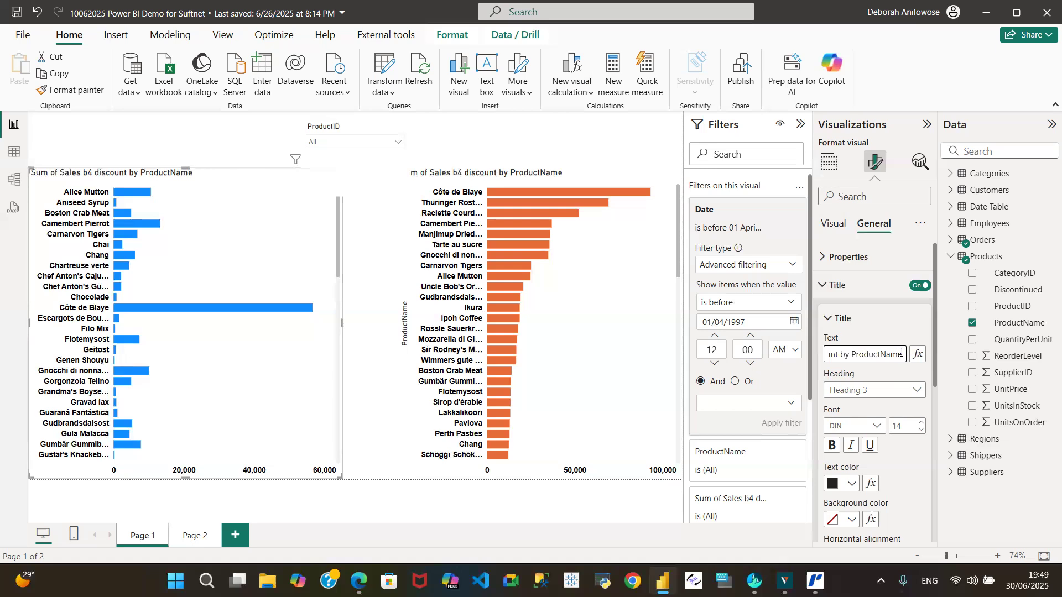
key(Left)
key(Left)
key(Left)
key(Left)
key(Left)
key(Left)
key(Left)
key(Left)
key(Left)
key(Left)
key(Left)
key(Left)
key(Left)
key(Left)
key(Left)
key(Left)
key(Left)
key(Left)
key(Left)
key(Left)
key(Delete)
key(Delete)
key(Delete)
key(Delete)
key(Delete)
key(Delete)
key(Delete)
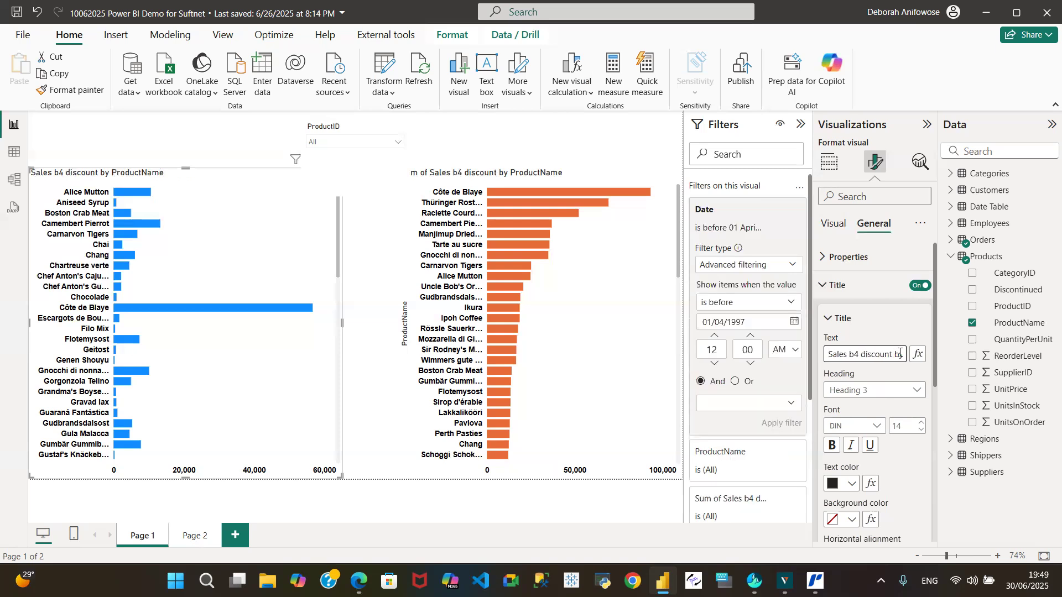
Replace "by ProductName" in the blue chart's title with "Pre 97/98 Tax Year".
key(Right)
key(Right)
key(Right)
key(Right)
key(Right)
key(Right)
key(Right)
key(Right)
key(Right)
key(Right)
key(Right)
key(Delete)
key(Delete)
key(Delete)
key(Delete)
key(Delete)
key(Delete)
key(Delete)
key(Delete)
key(Delete)
key(Delete)
text(Pre)
text( 97.)
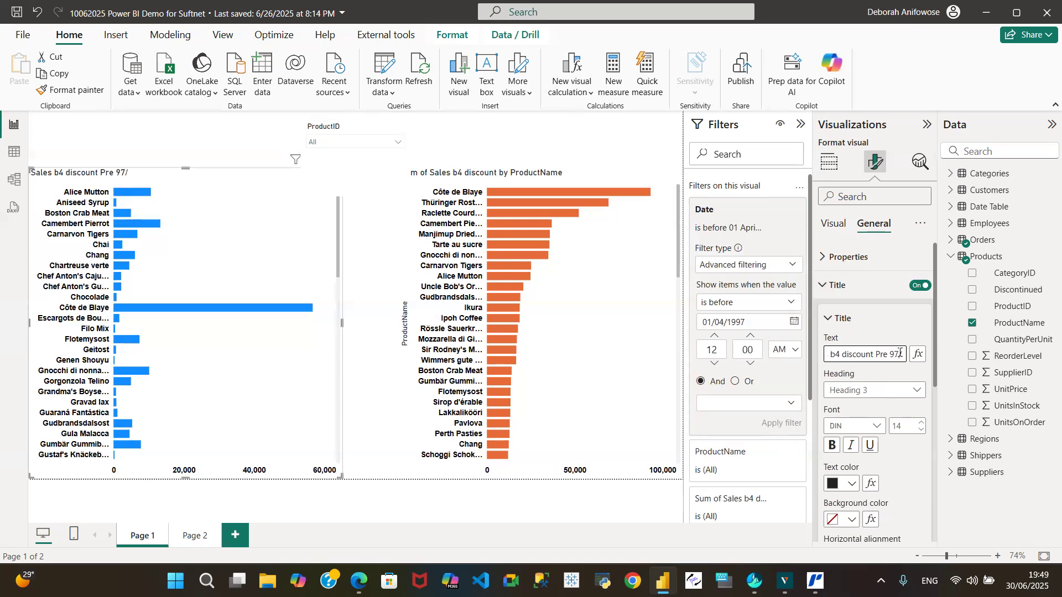
text(97/98 Tax Year)
Format the blue chart's title in Arial, centred horizontally and bold.
click(878, 426)
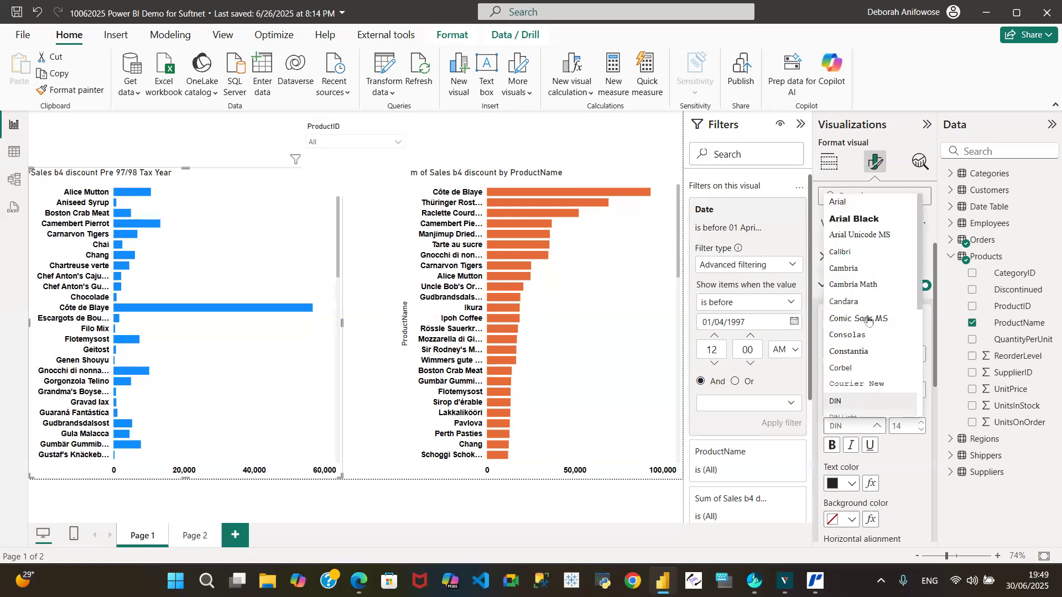
click(868, 202)
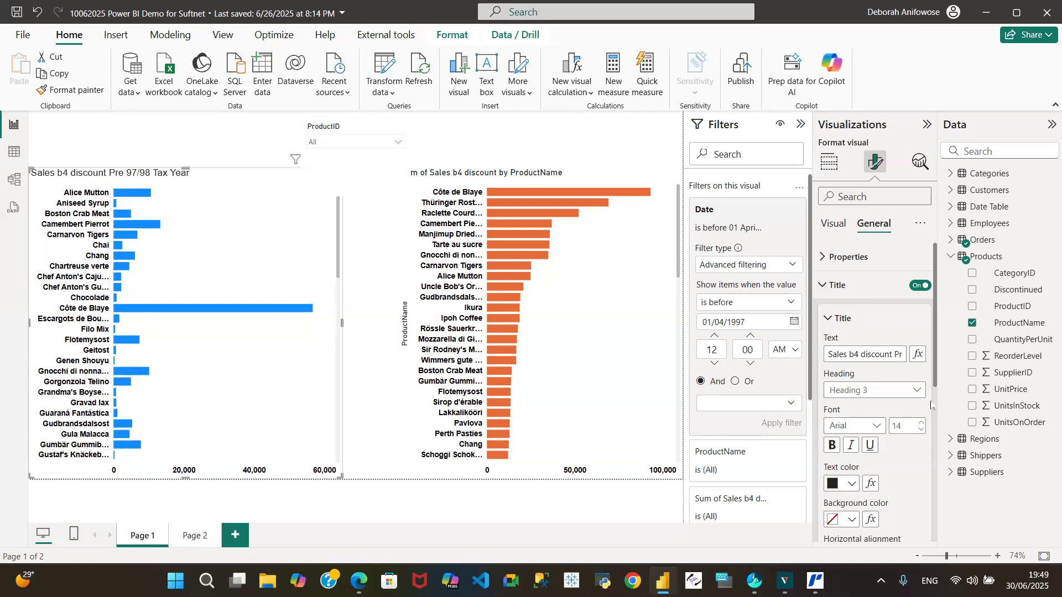
drag(934, 368, 936, 440)
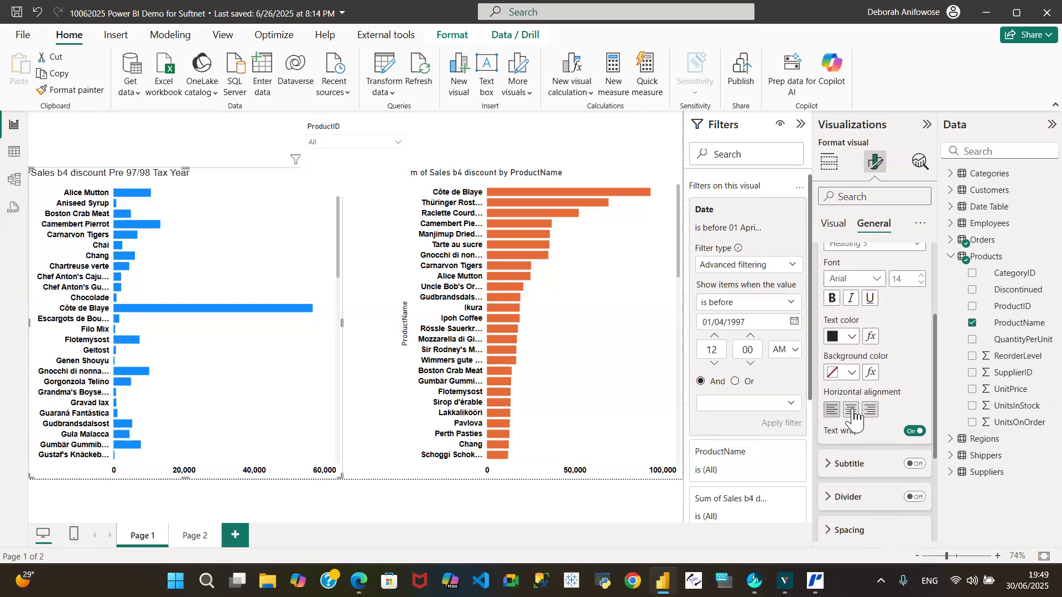
click(852, 412)
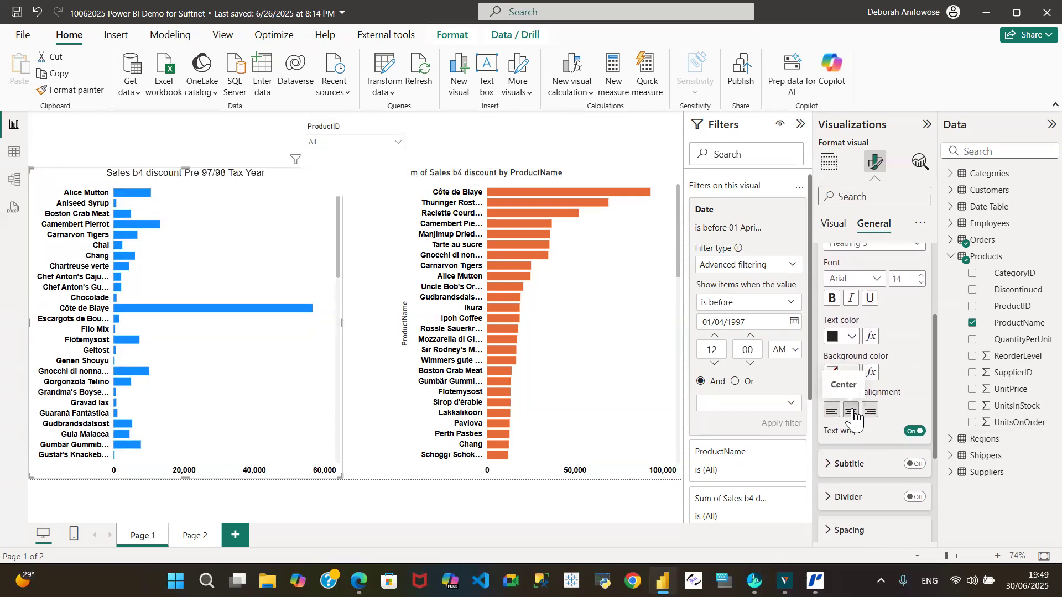
click(829, 299)
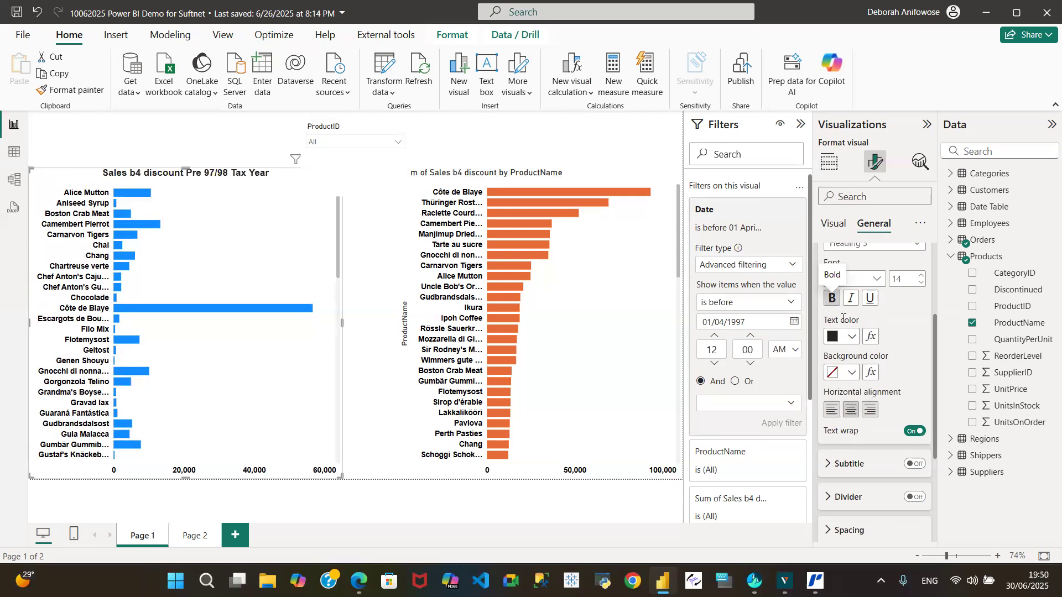
Give the blue chart's title a dark grey background and white text.
click(852, 374)
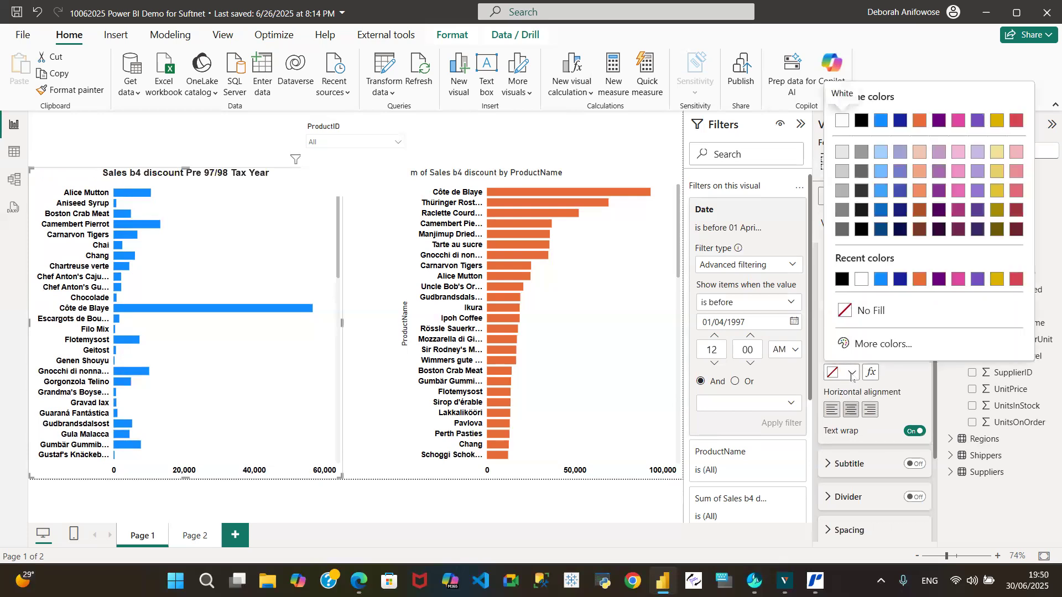
click(842, 230)
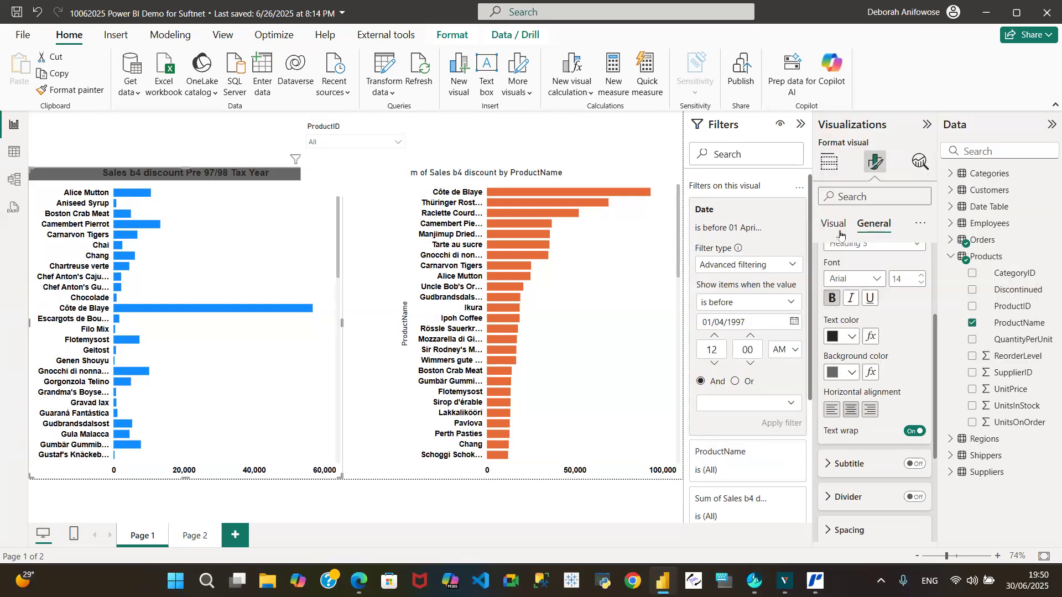
click(850, 338)
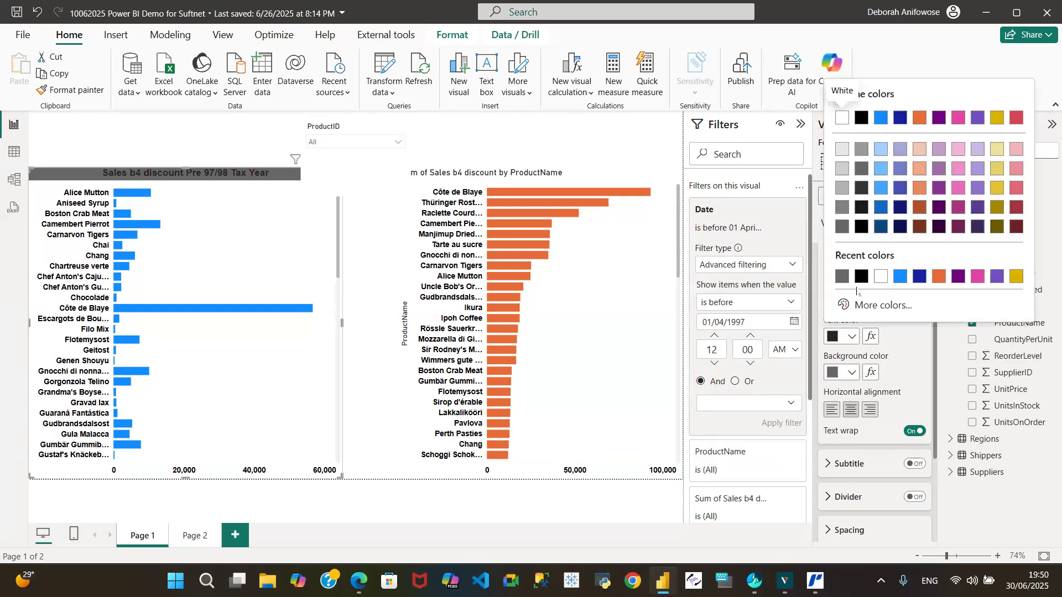
click(881, 277)
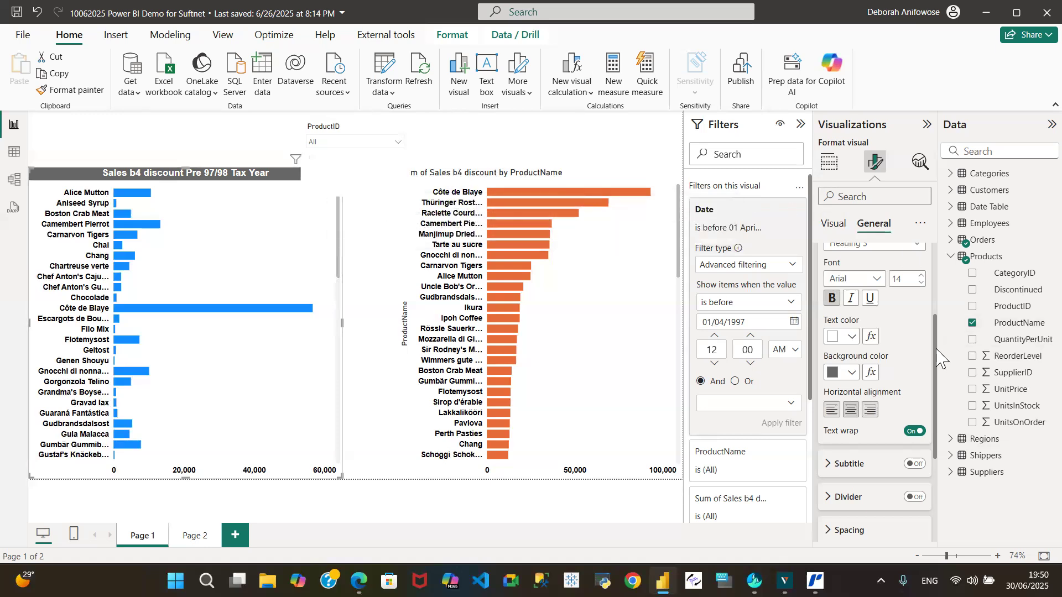
Enclose "Pre 97/98 Tax Year" in parentheses in the blue chart's title.
drag(937, 359, 931, 266)
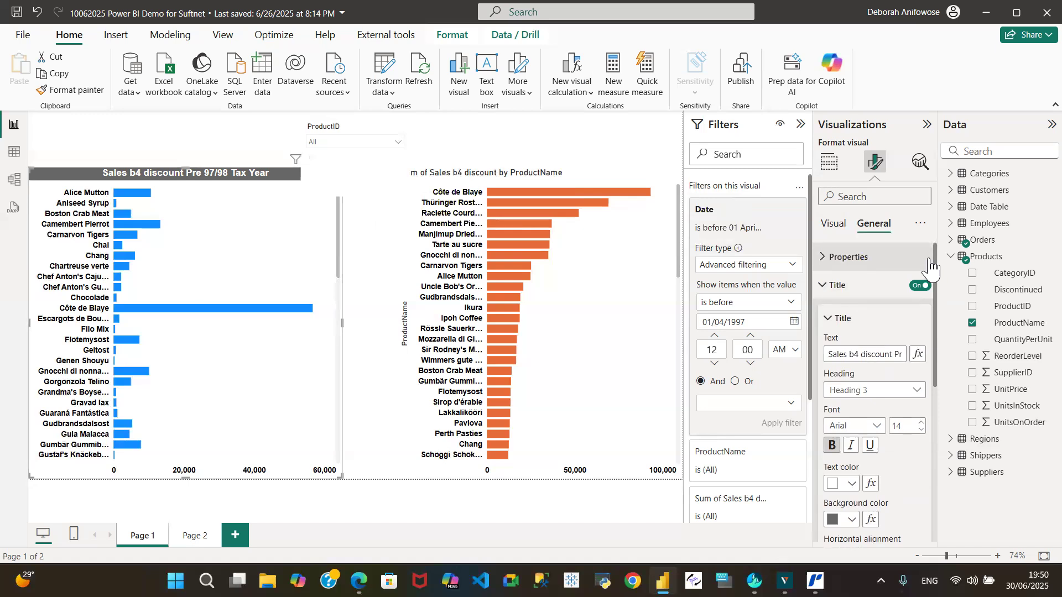
click(889, 355)
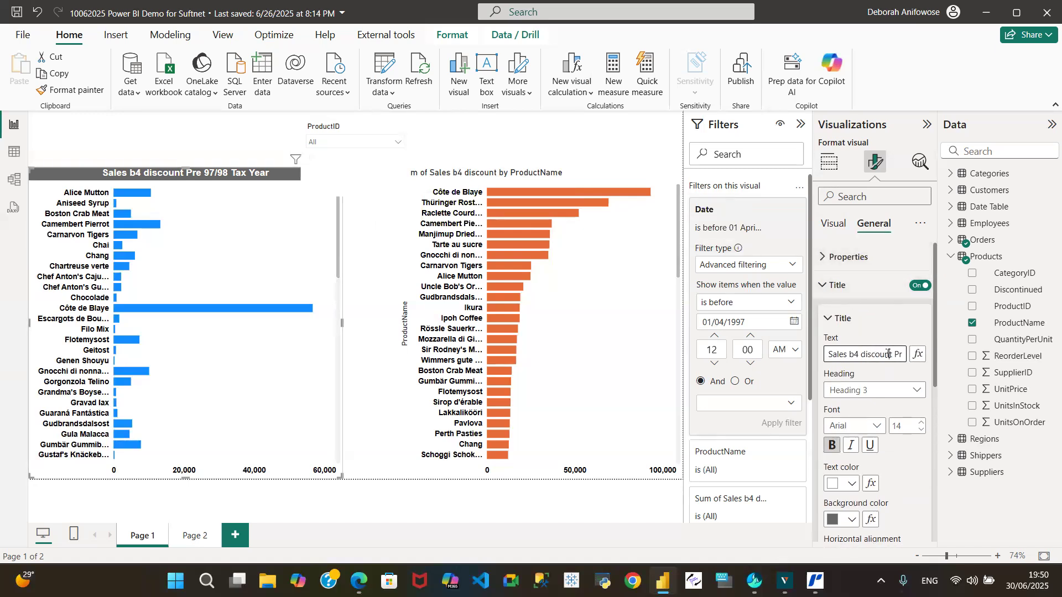
key(Right)
key(Right)
key(Right)
text(()
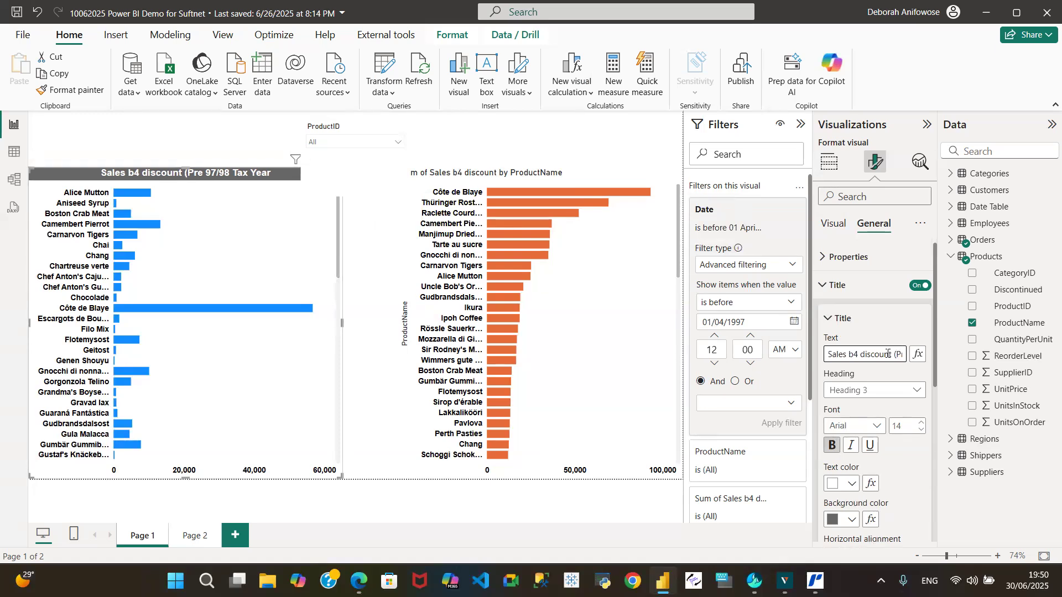
key(Right)
key(Right)
key(Right)
key(Right)
key(Right)
key(Right)
key(Right)
key(Right)
key(Right)
key(Right)
key(Right)
key(Right)
key(Right)
key(Right)
key(Right)
key(Right)
key(Right)
text())
Remove "Sum of" from the start of the orange bar chart's title text.
click(487, 179)
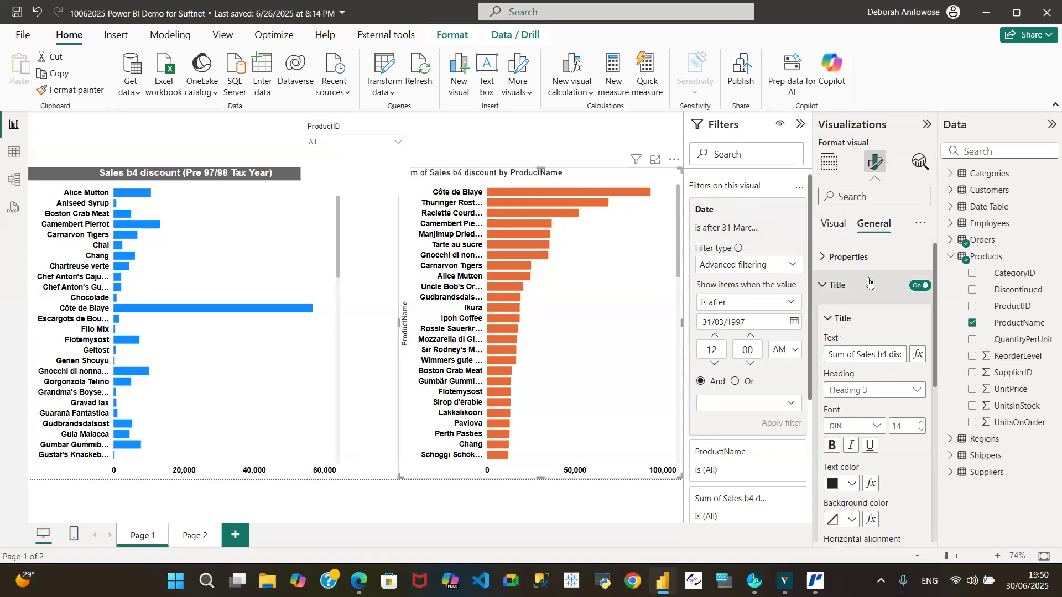
click(855, 356)
key(BackSpace)
key(BackSpace)
key(BackSpace)
key(BackSpace)
key(BackSpace)
key(BackSpace)
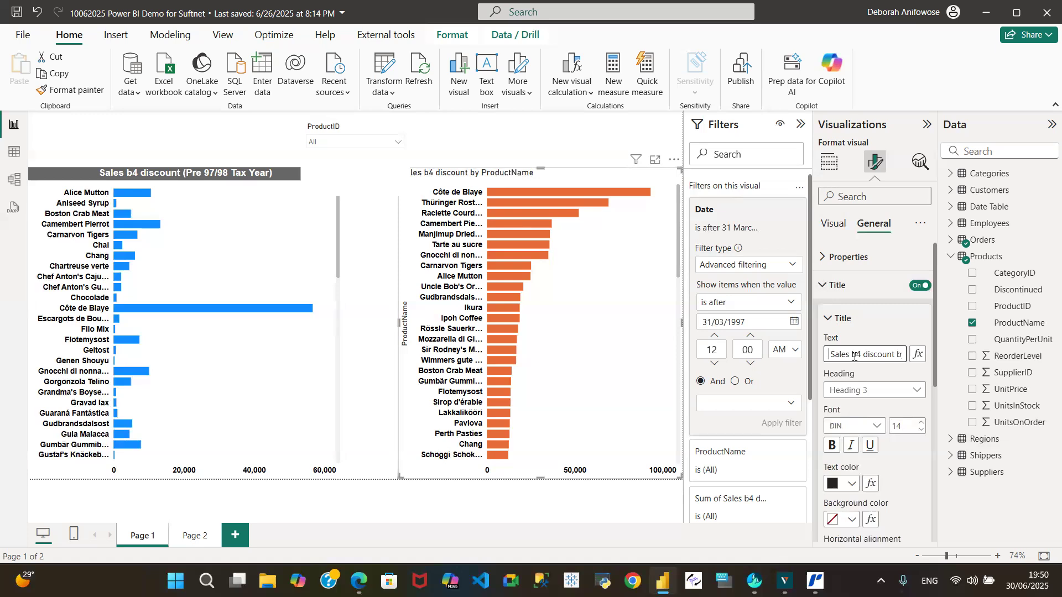
Replace "by ProductName" in the orange chart's title with "97/98 Tax Year".
key(End)
key(Left)
key(Left)
key(Left)
key(Left)
key(Left)
key(Left)
key(Left)
key(Left)
key(Left)
key(Left)
key(Left)
key(Left)
key(Left)
key(Left)
key(Left)
key(Left)
key(Left)
key(Left)
key(Left)
key(Left)
key(BackSpace)
key(BackSpace)
key(BackSpace)
key(BackSpace)
key(BackSpace)
text(7)
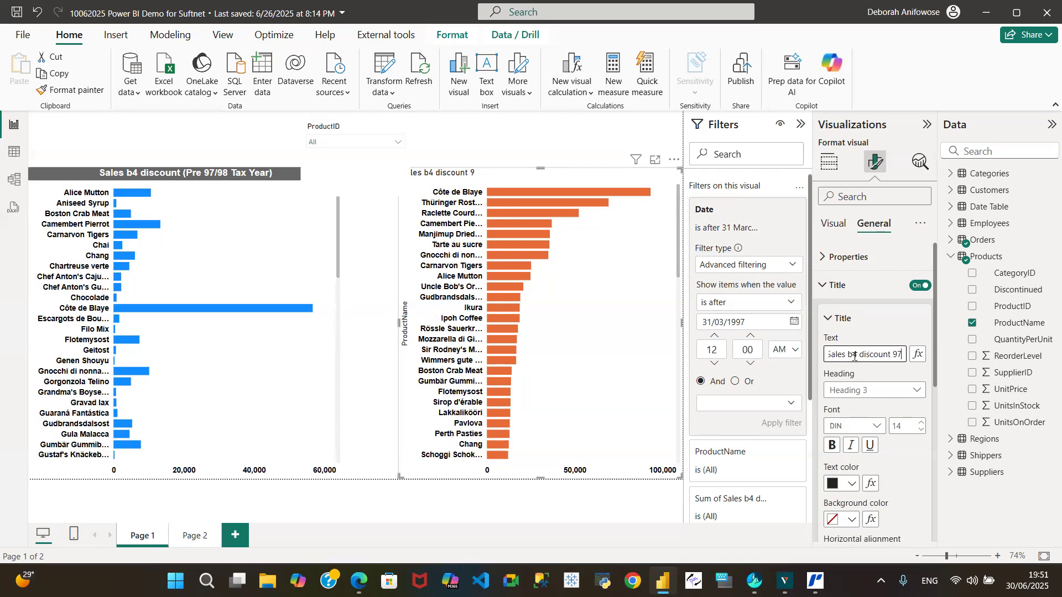
text(/98 Tax Year)
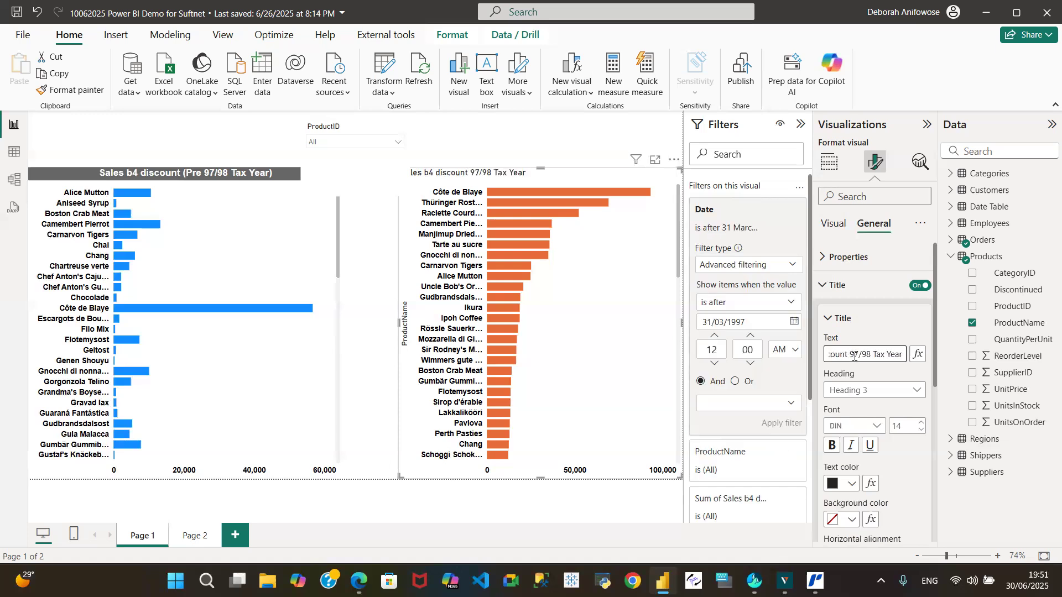
text())
Enclose "97/98 Tax Year" in parentheses in the orange chart's title.
key(Left)
key(Left)
key(Left)
text(()
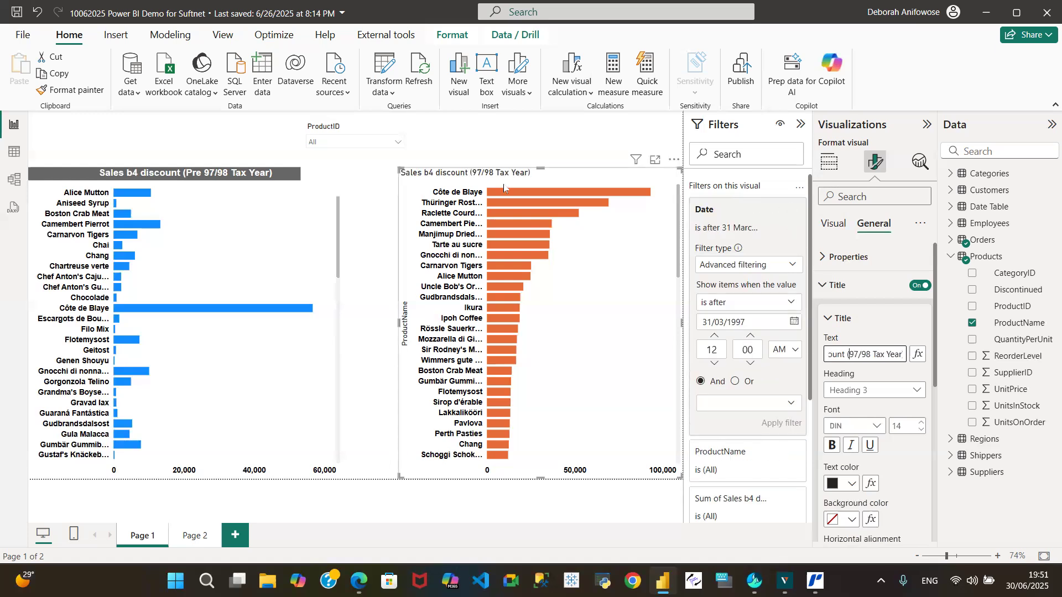
click(398, 143)
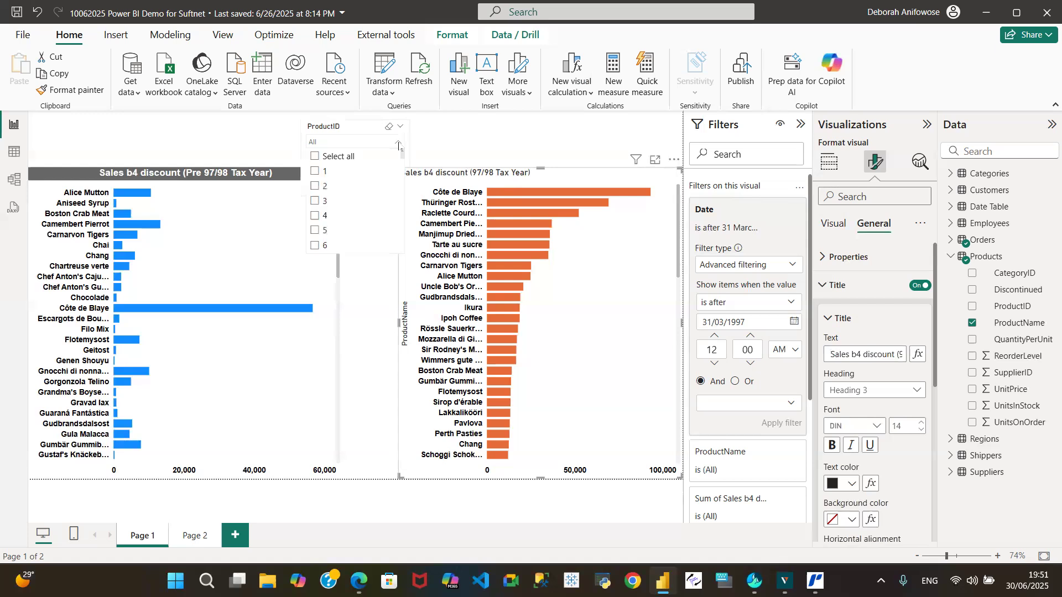
click(398, 143)
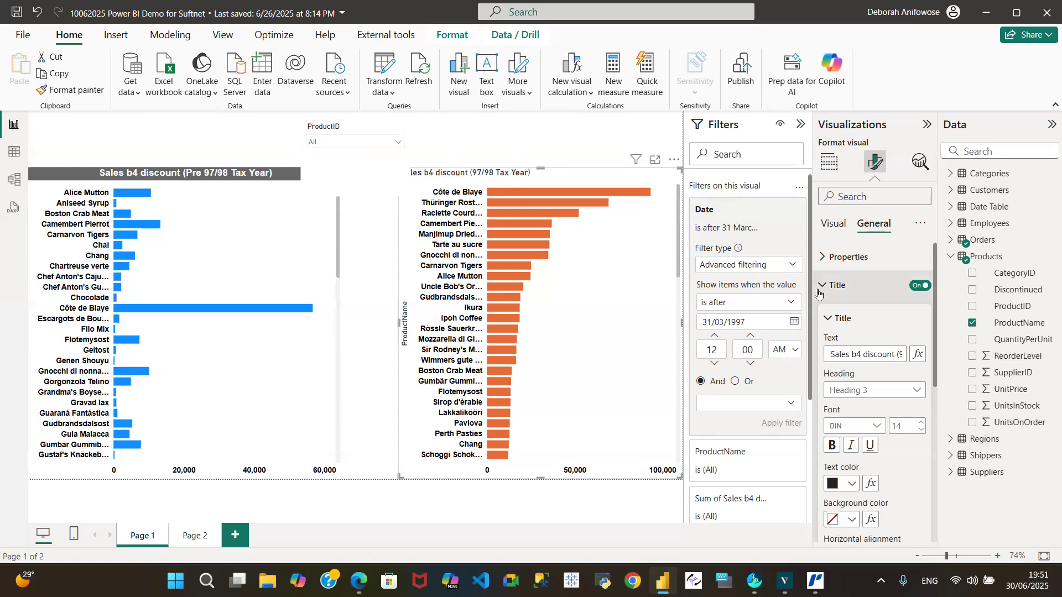
Insert "For" before "97/98 Tax Year" in the orange chart's title and set the title font to Arial.
click(900, 355)
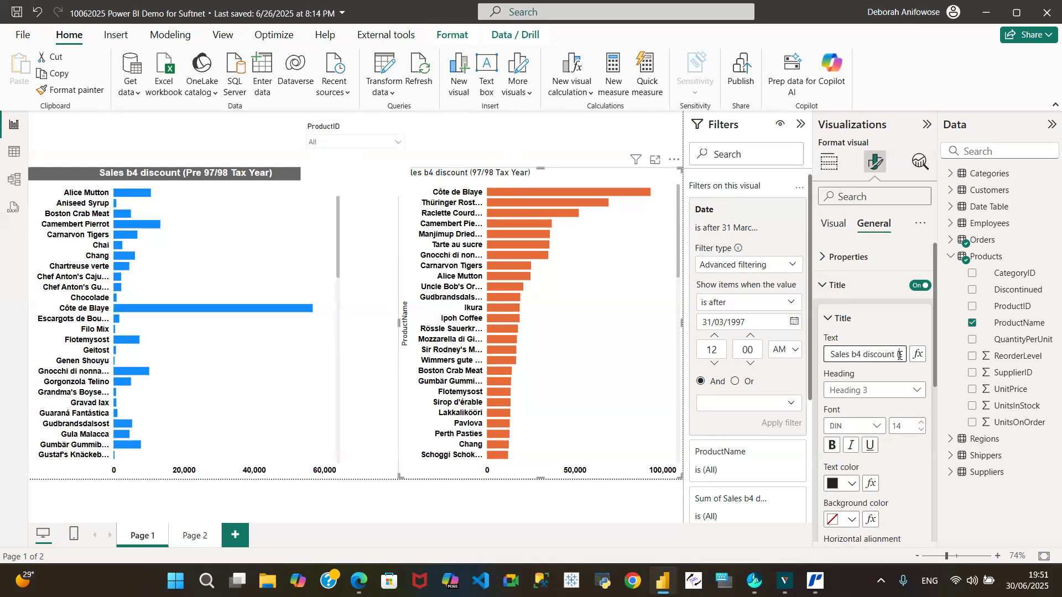
text(For)
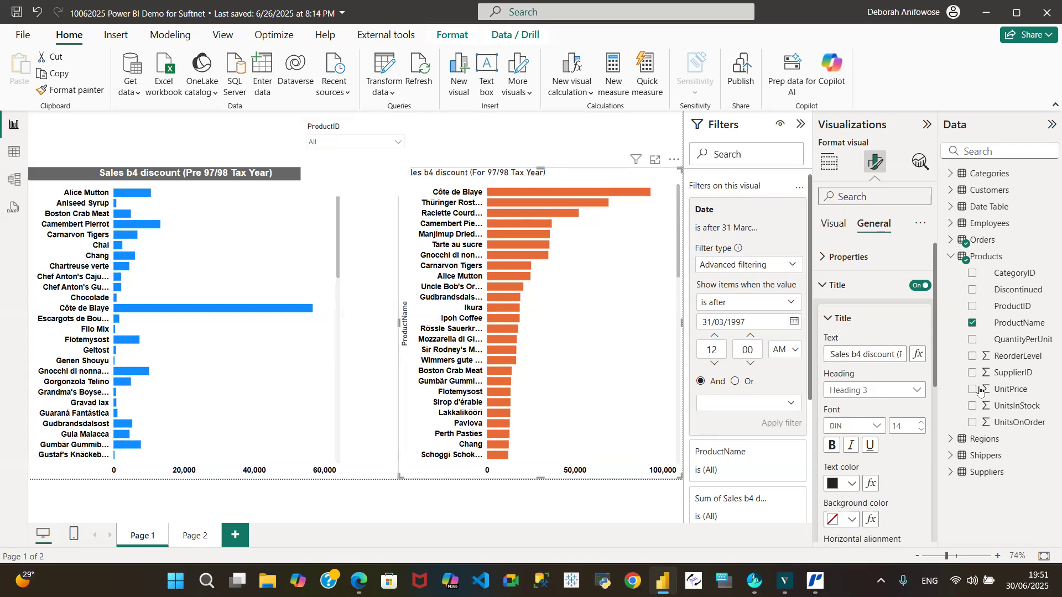
click(878, 427)
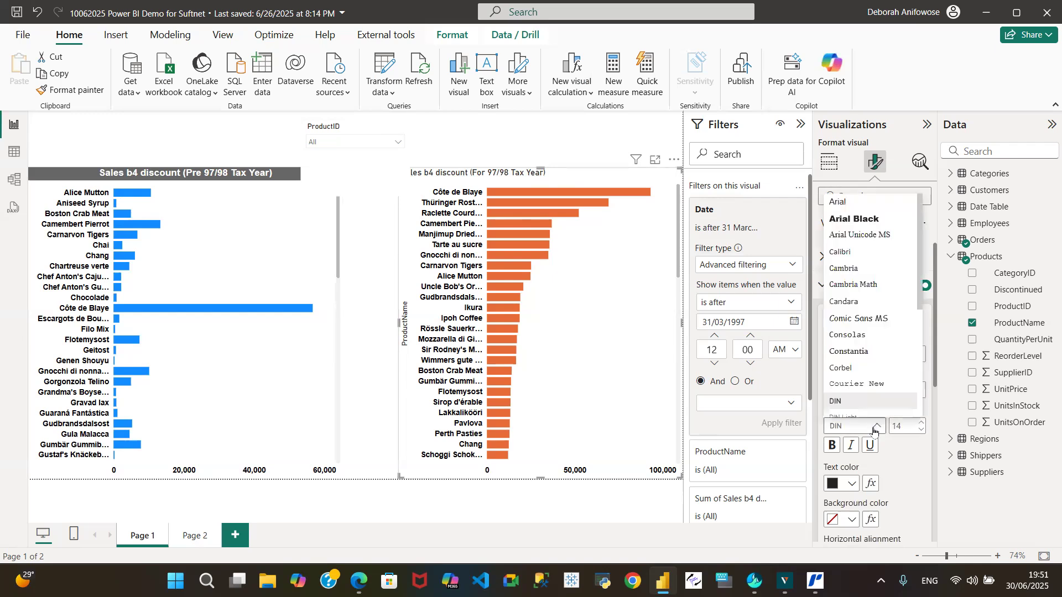
click(873, 201)
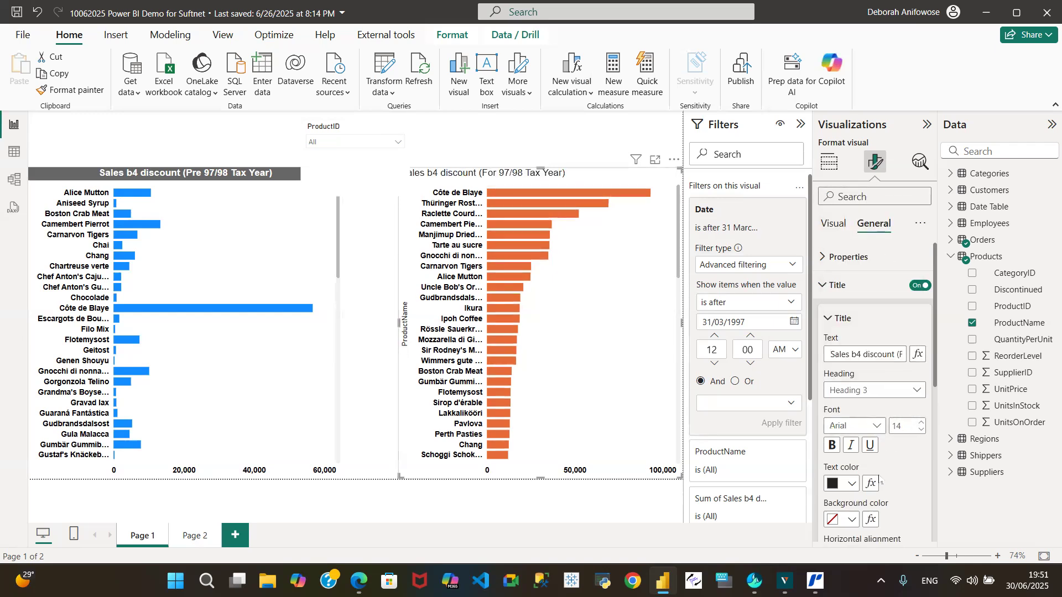
Center the orange chart's title and format it as bold white text on a dark grey background.
scroll(893, 419, down, 3)
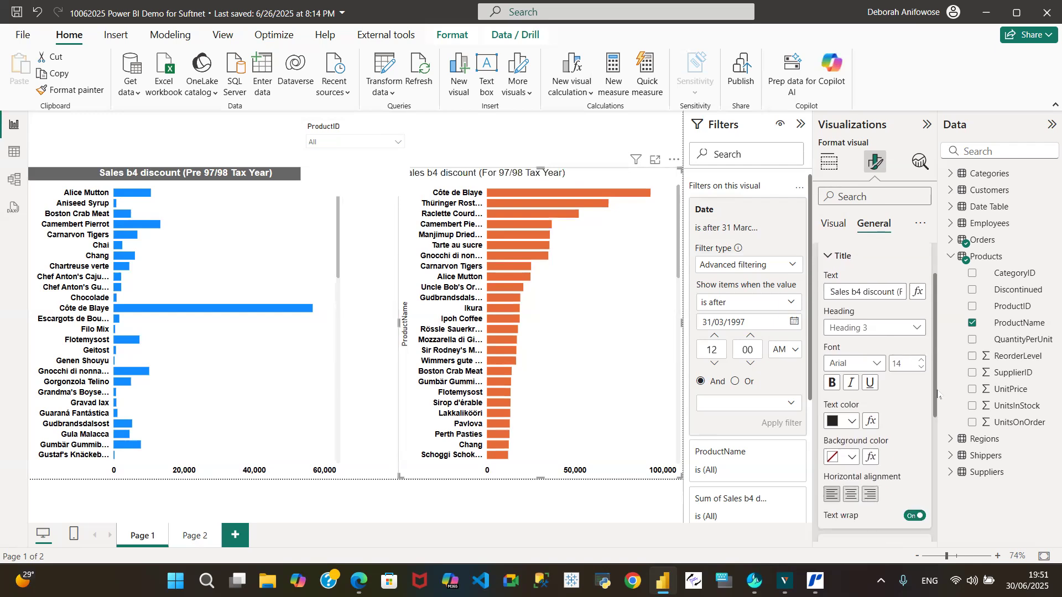
click(852, 450)
click(851, 377)
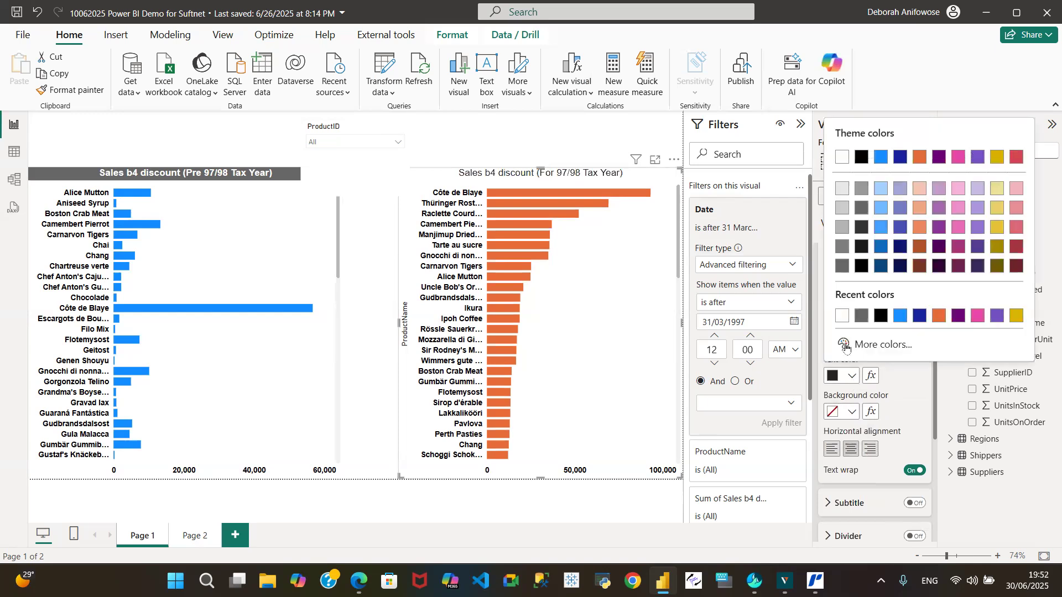
click(851, 412)
click(862, 319)
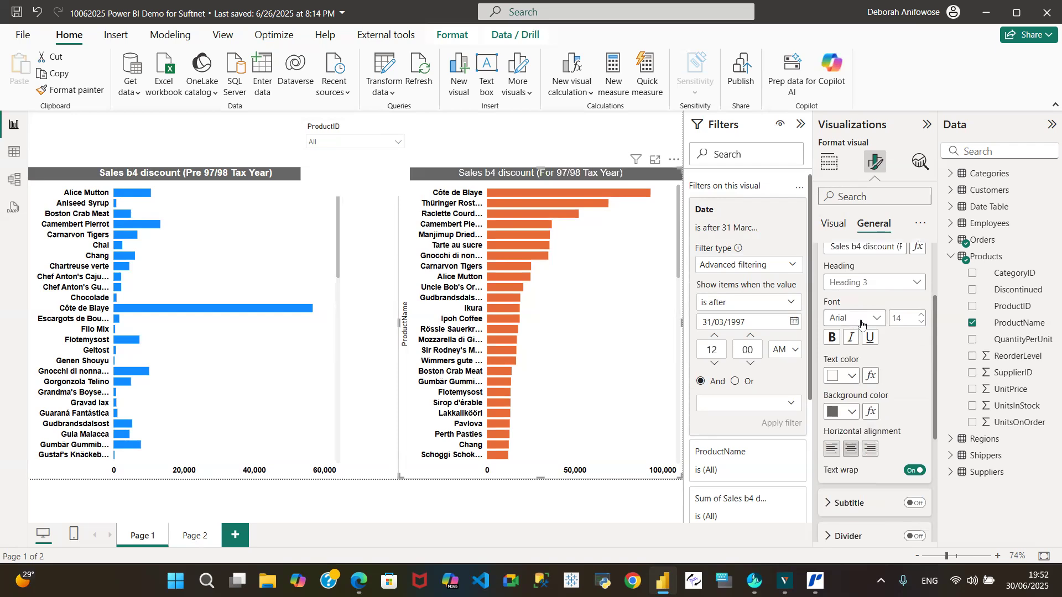
click(833, 337)
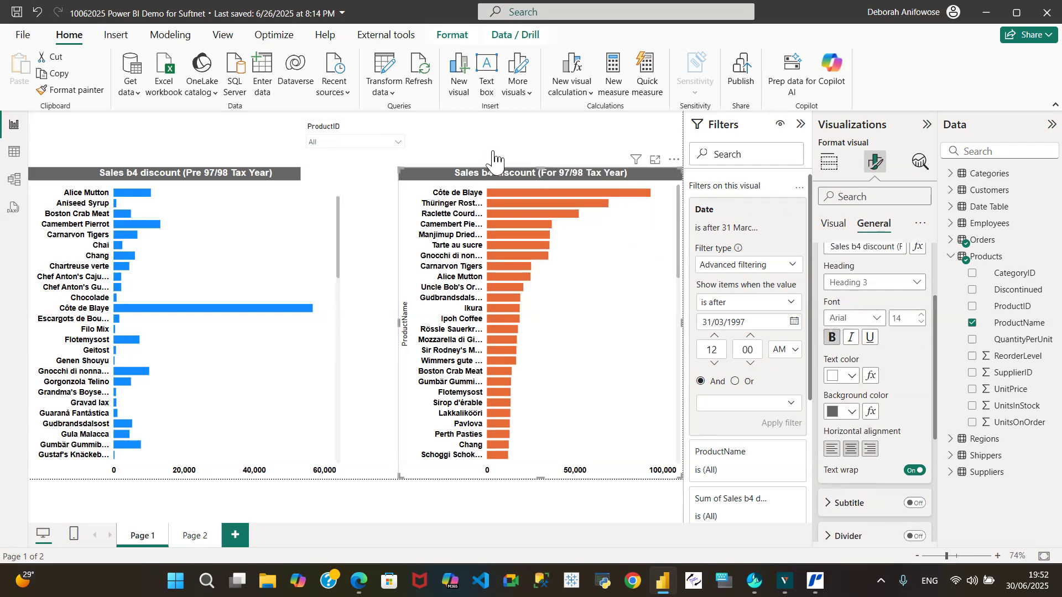
Set the ProductID slicer header's font to Arial and its font color to white.
click(339, 134)
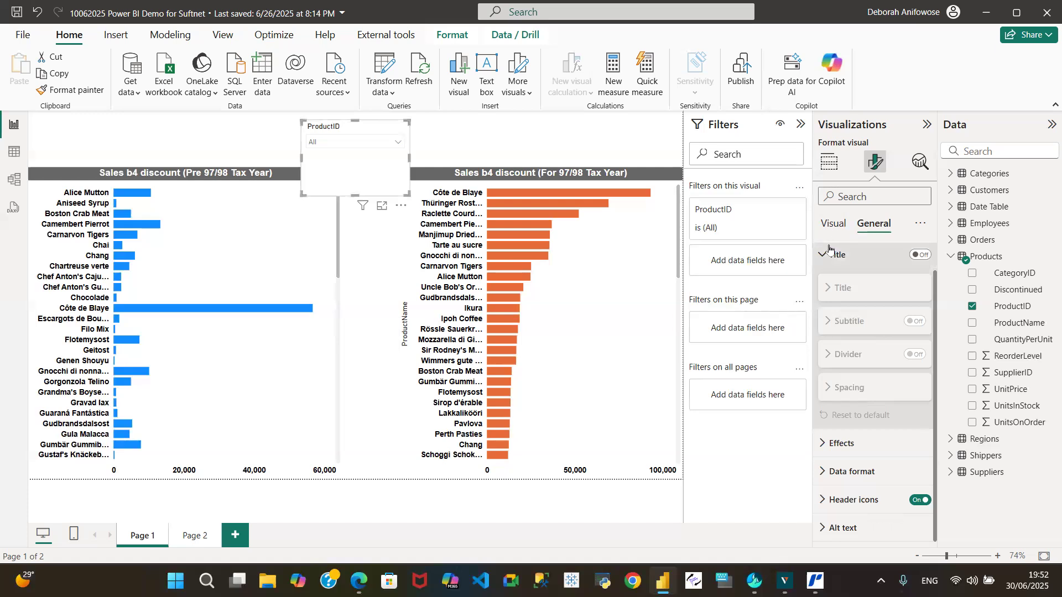
click(831, 224)
click(831, 286)
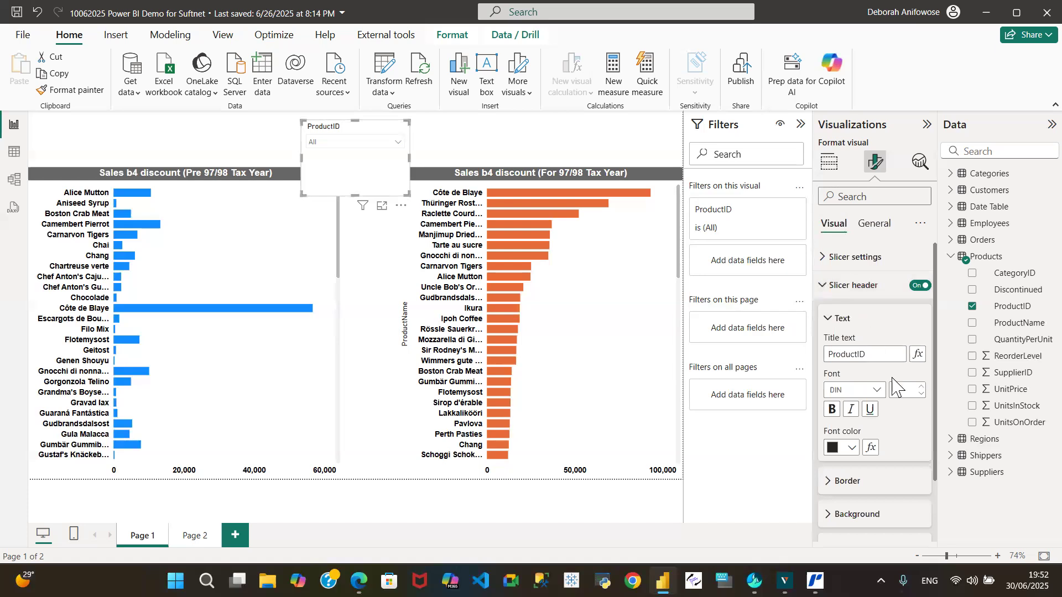
click(878, 391)
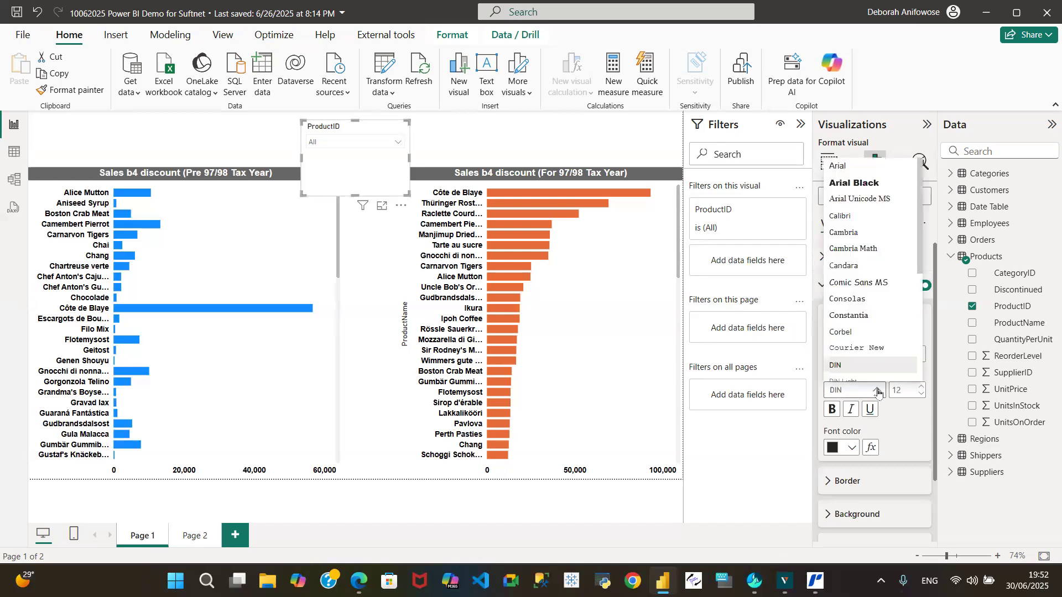
click(870, 167)
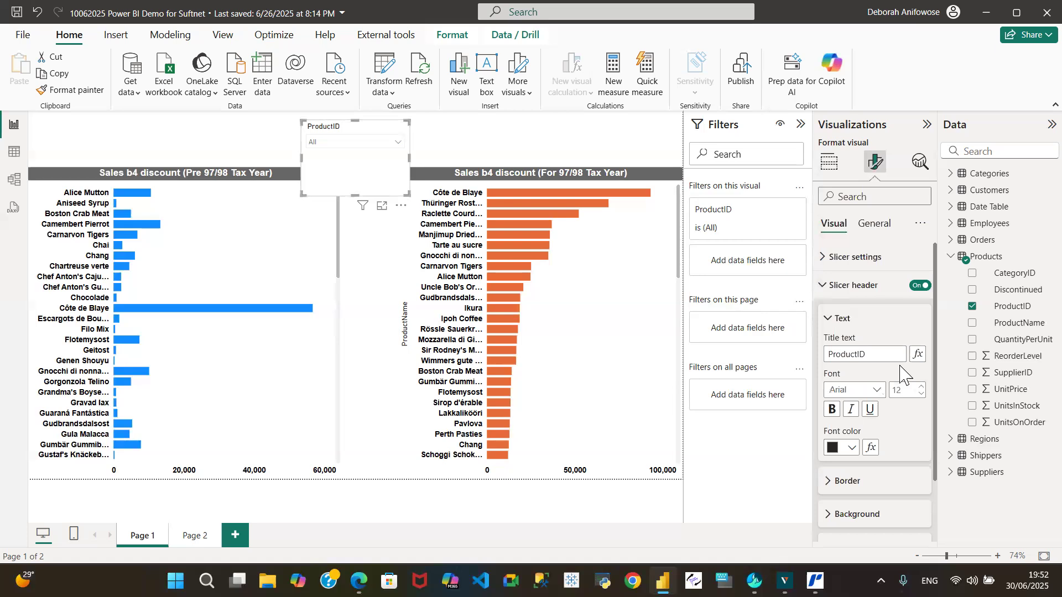
click(851, 449)
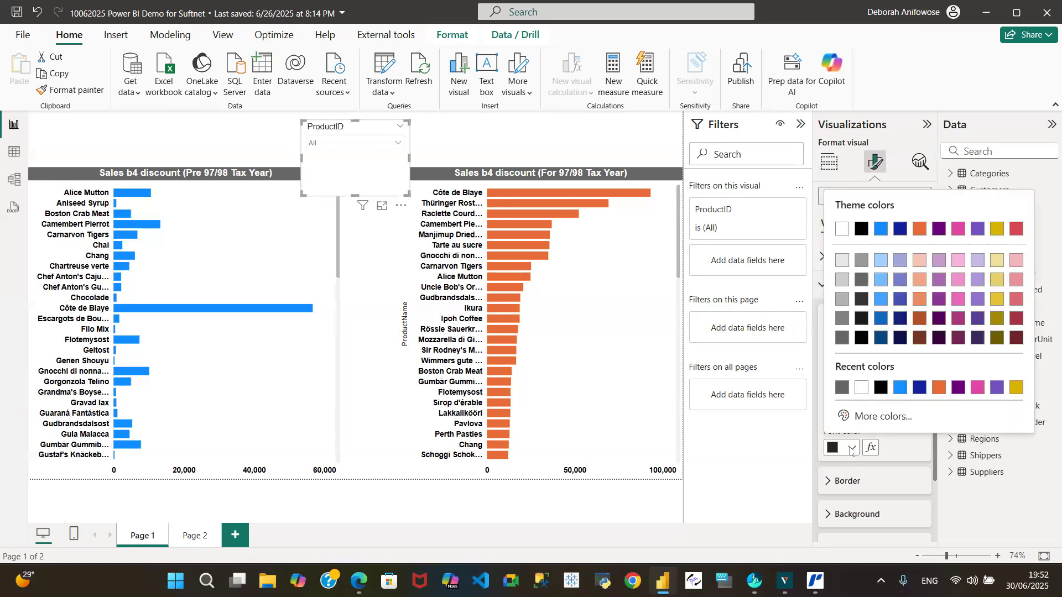
click(842, 230)
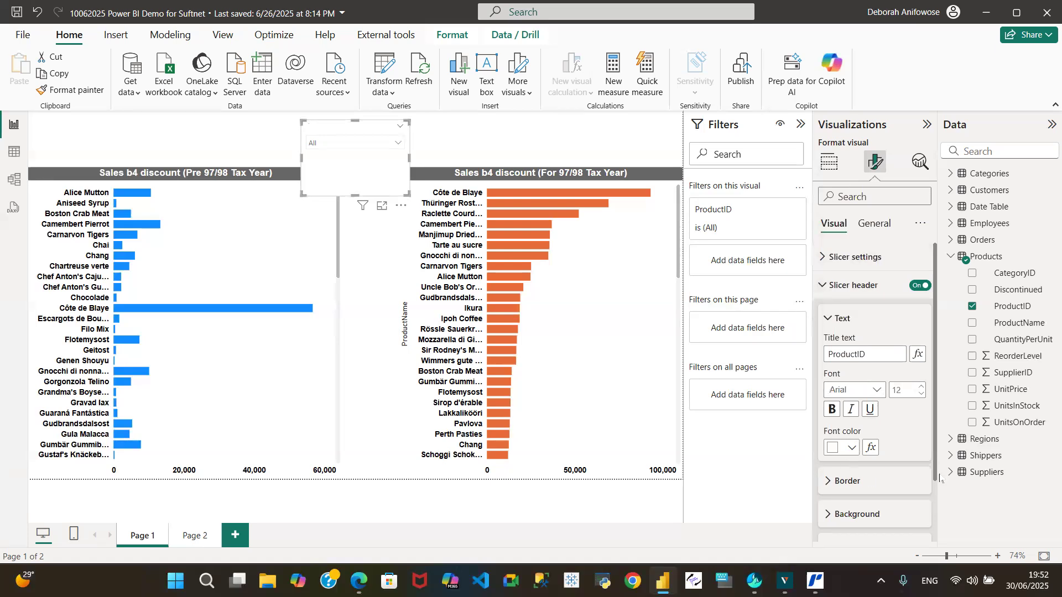
Set the ProductID slicer header's background color to dark grey.
scroll(939, 481, down, 1)
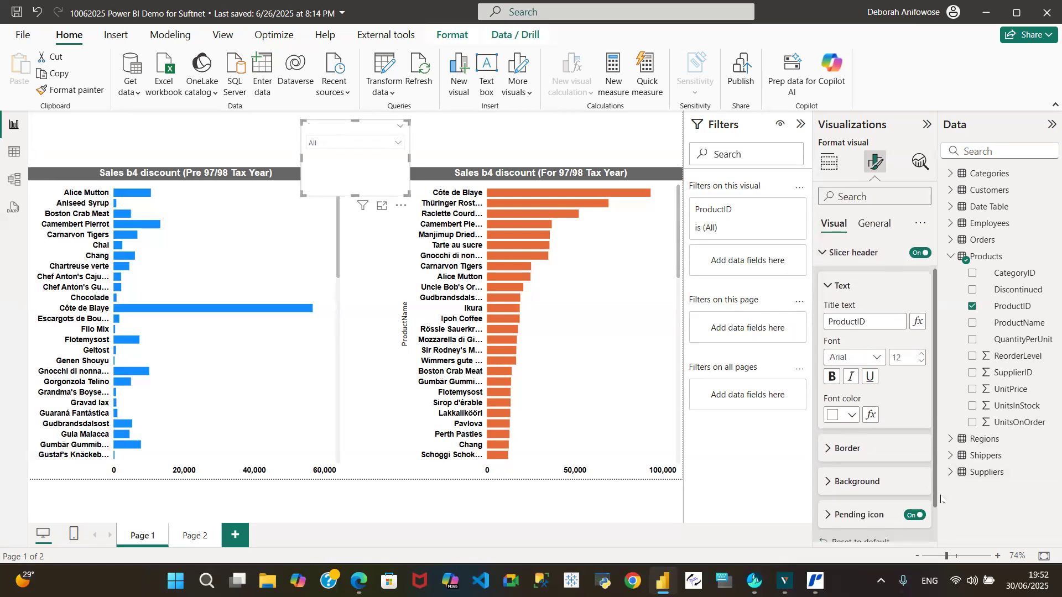
scroll(941, 500, down, 1)
click(828, 471)
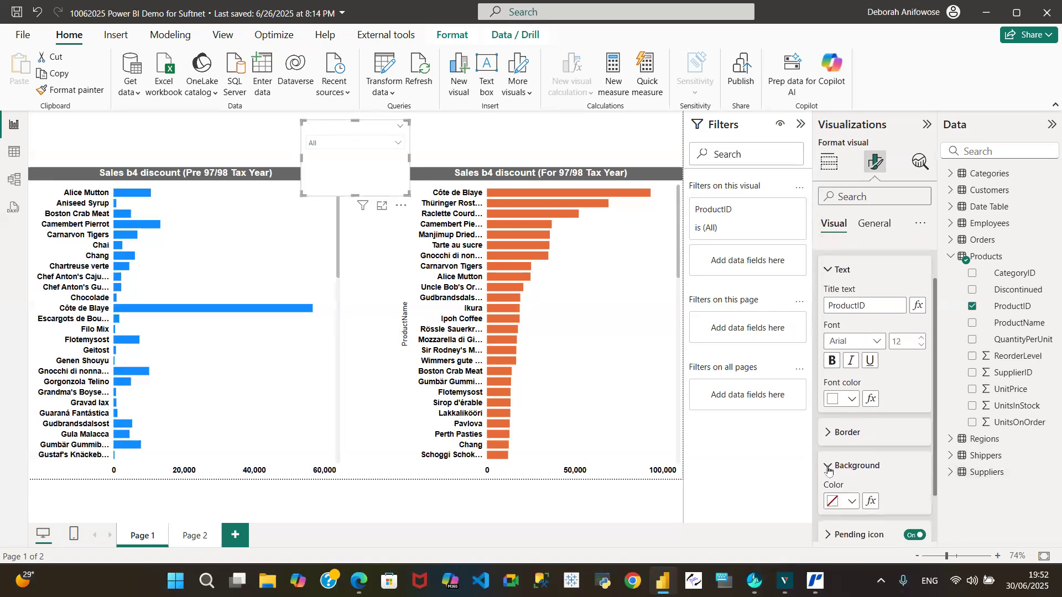
click(852, 501)
click(862, 443)
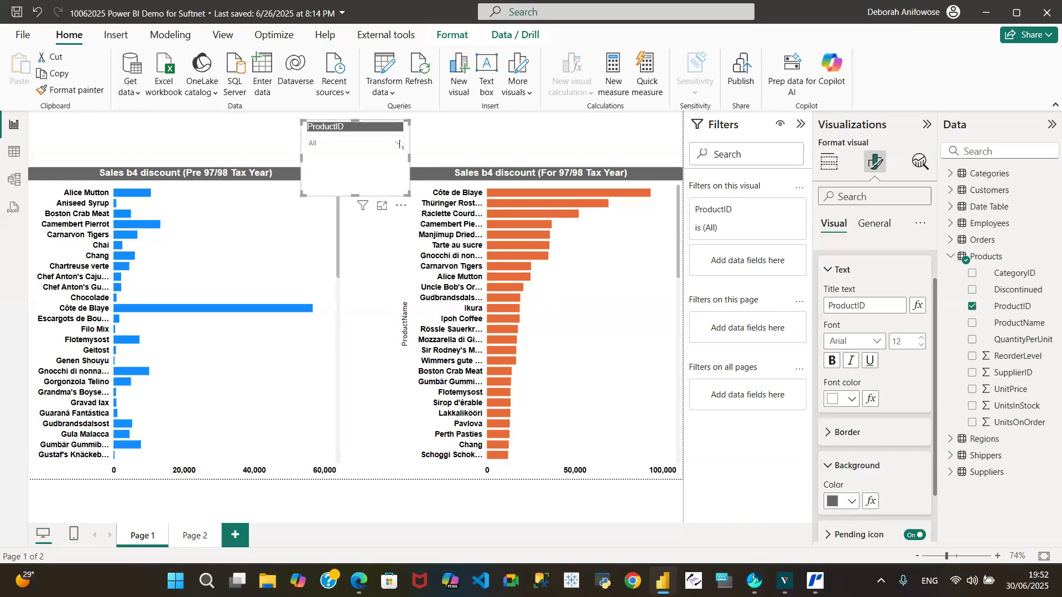
Filter both charts to ProductID 1 with the slicer and inspect the sales value of each bar.
click(400, 144)
click(315, 173)
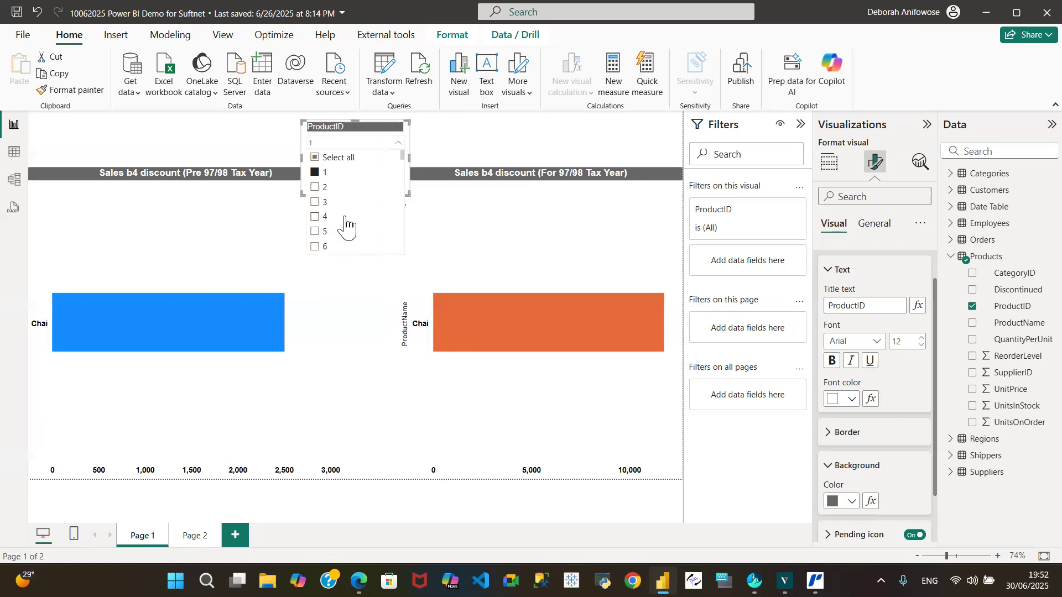
click(261, 134)
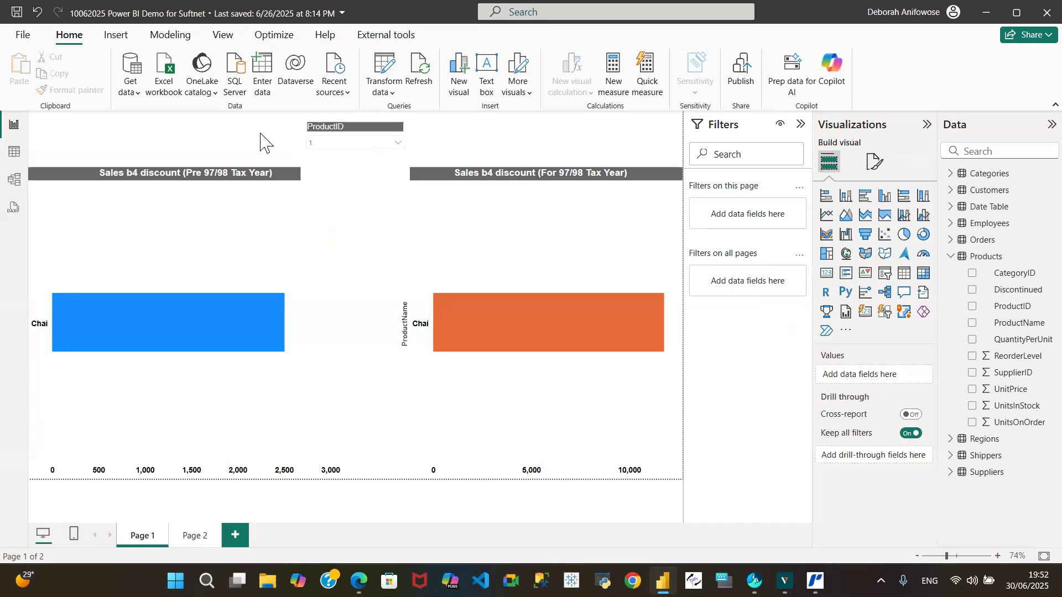
mouse_move(220, 311)
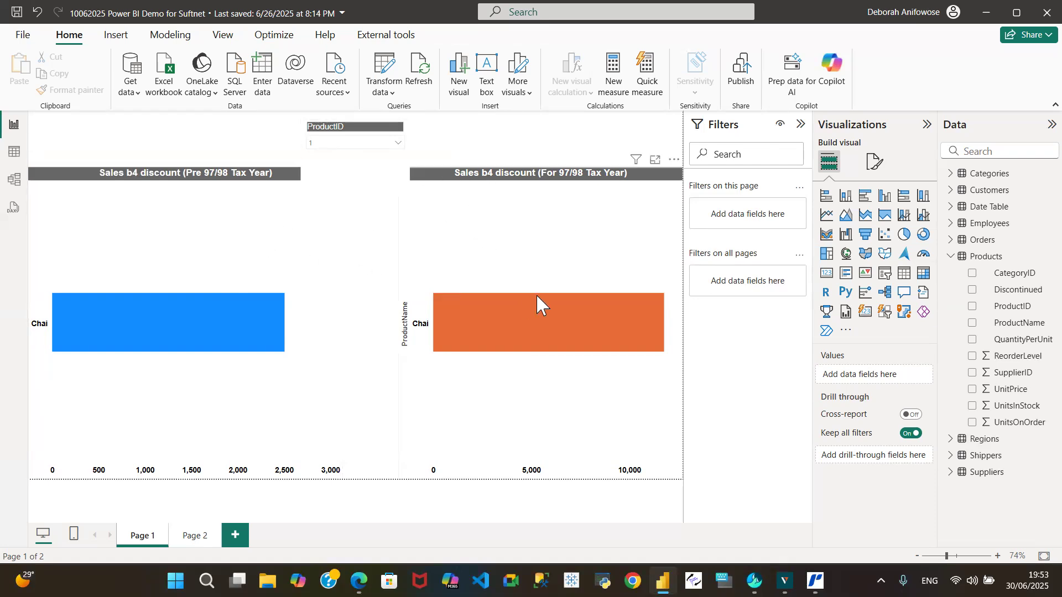
mouse_move(551, 300)
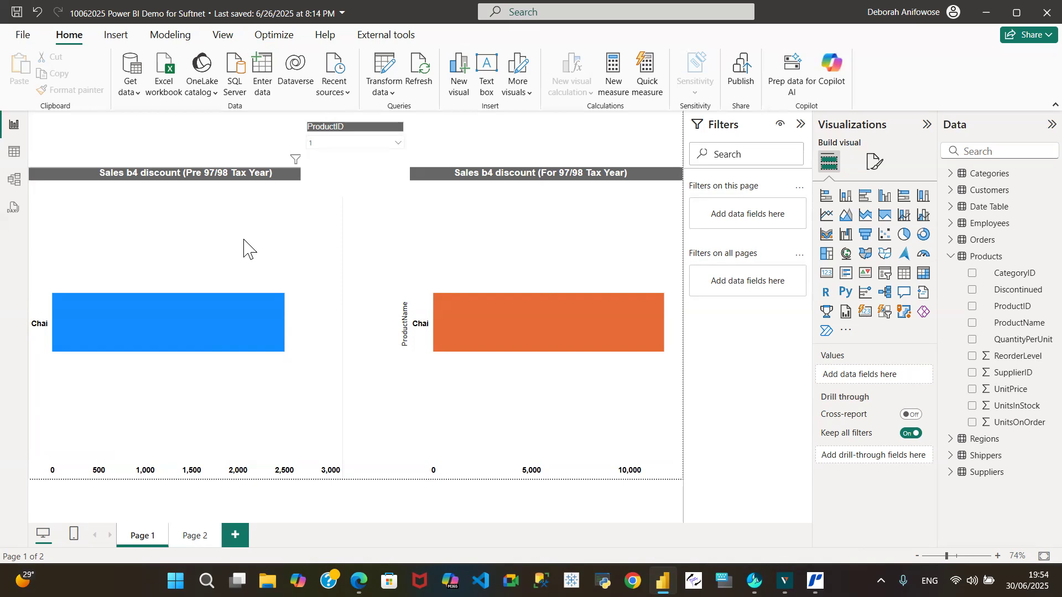
Compare both charts' sales values for ProductID 2 using the slicer, and clear the slicer selection.
click(398, 143)
click(314, 188)
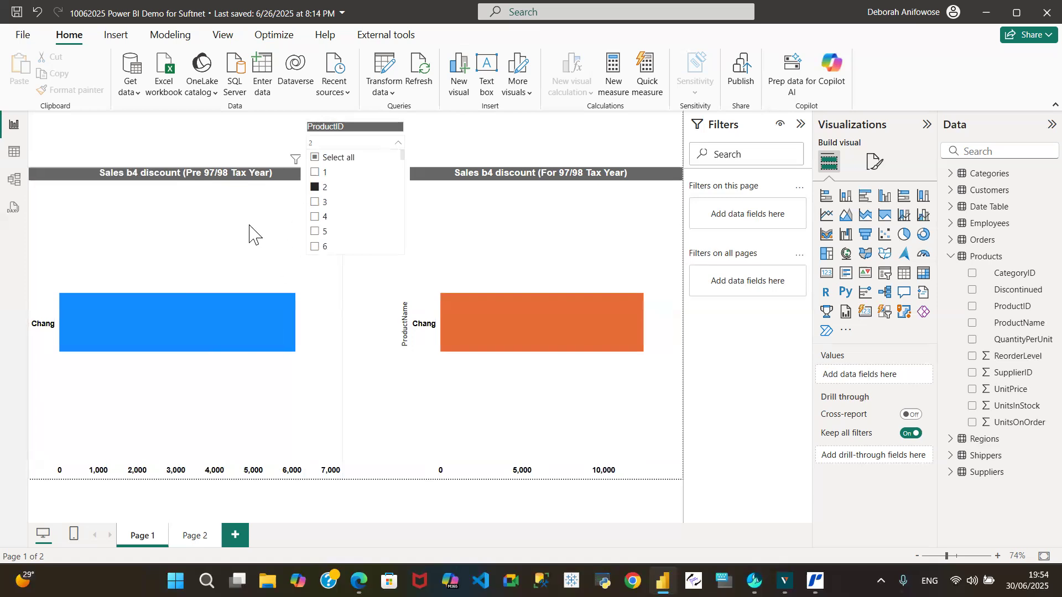
mouse_move(259, 316)
mouse_move(524, 322)
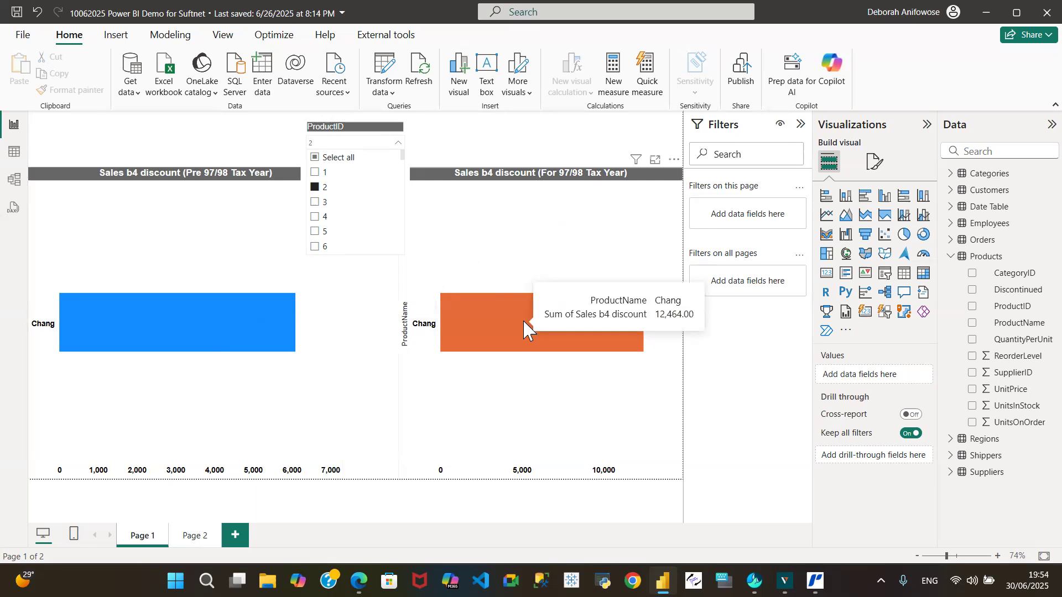
click(315, 187)
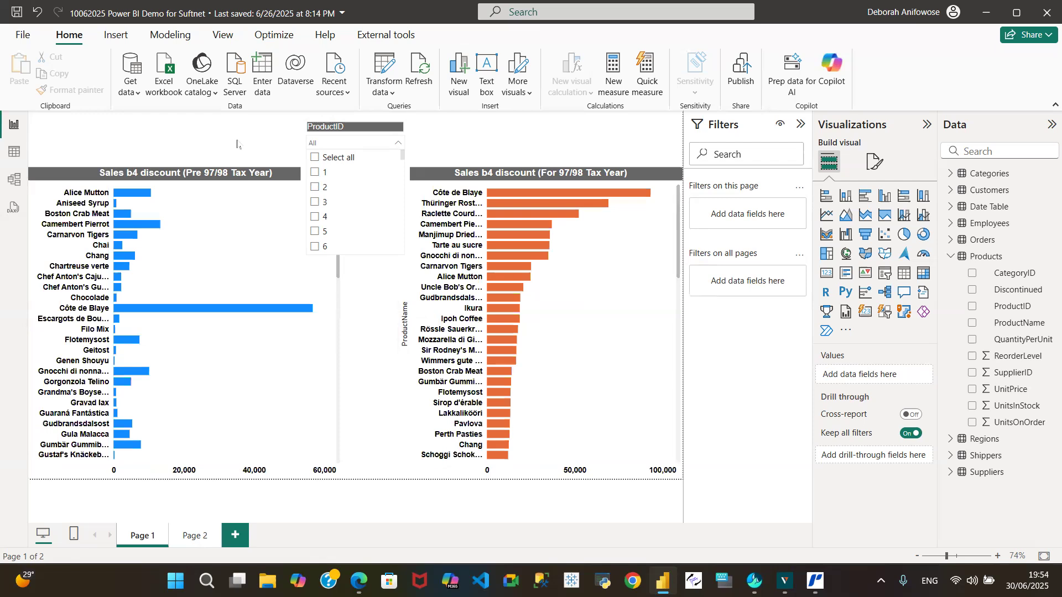
click(200, 140)
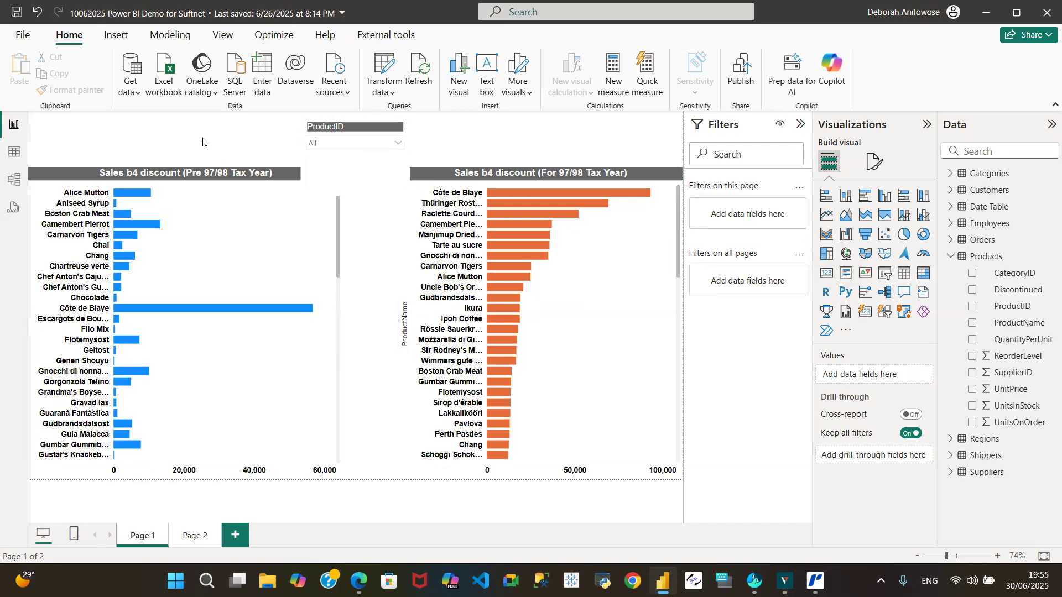
Add a card visual above the blue bar chart and reduce its height to fit above the chart's title.
click(826, 273)
drag(168, 181, 177, 135)
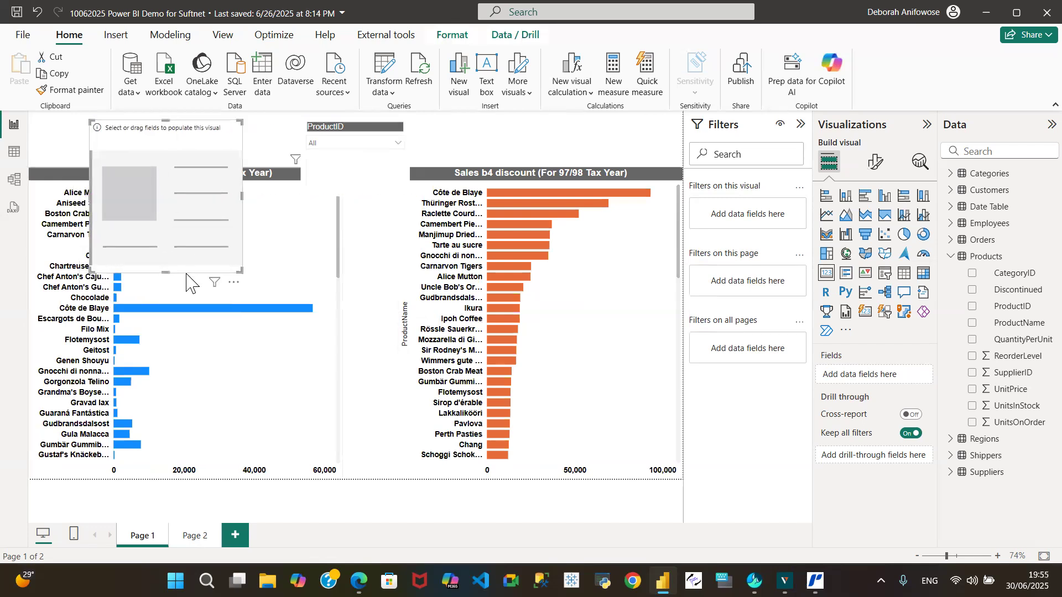
drag(166, 272, 172, 159)
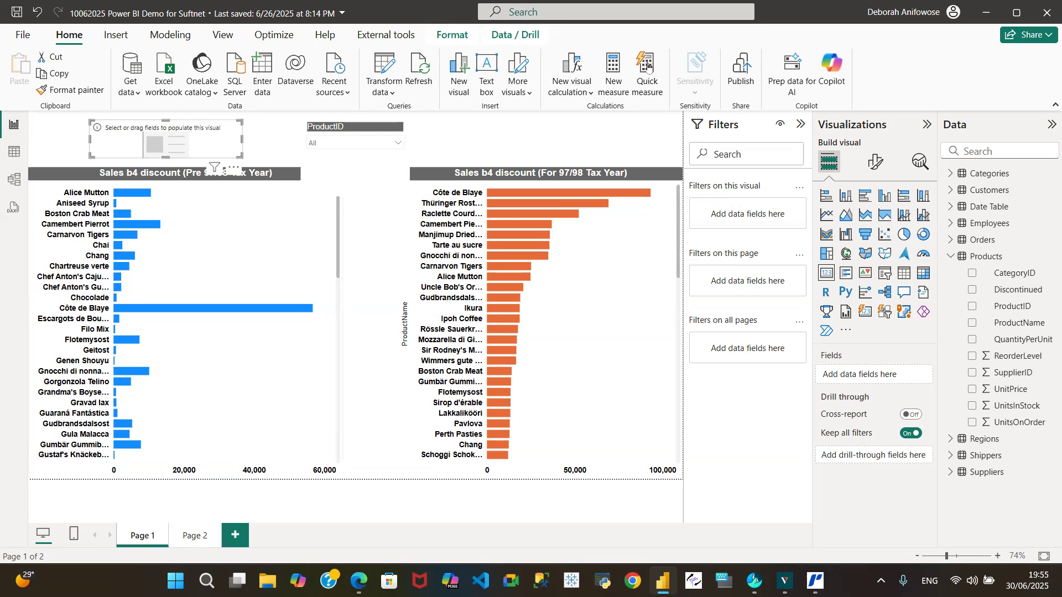
click(609, 126)
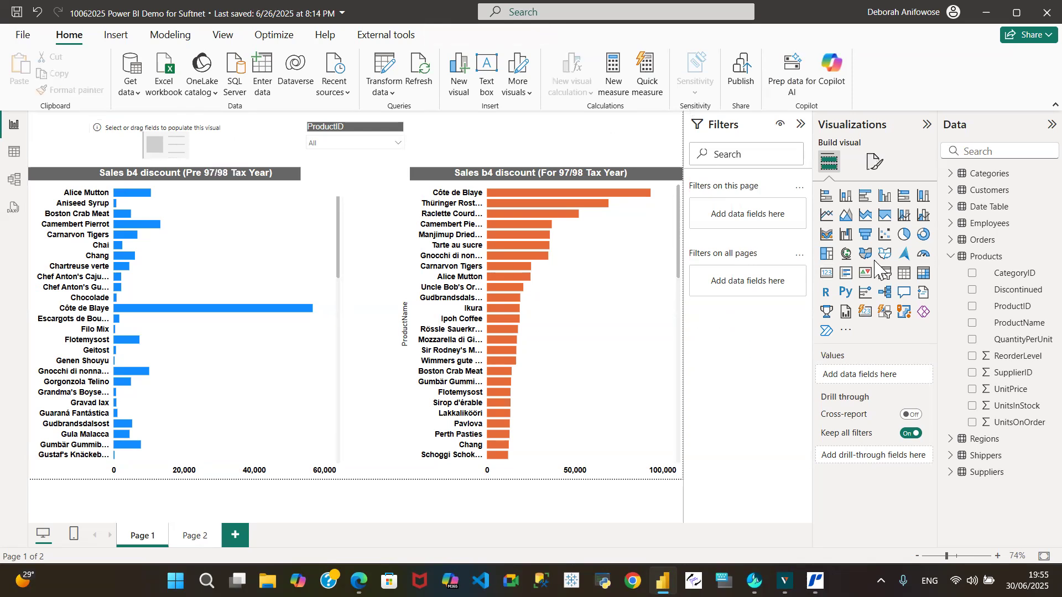
Add a second card visual above the orange bar chart and reduce its height to fit above the chart's title.
click(831, 280)
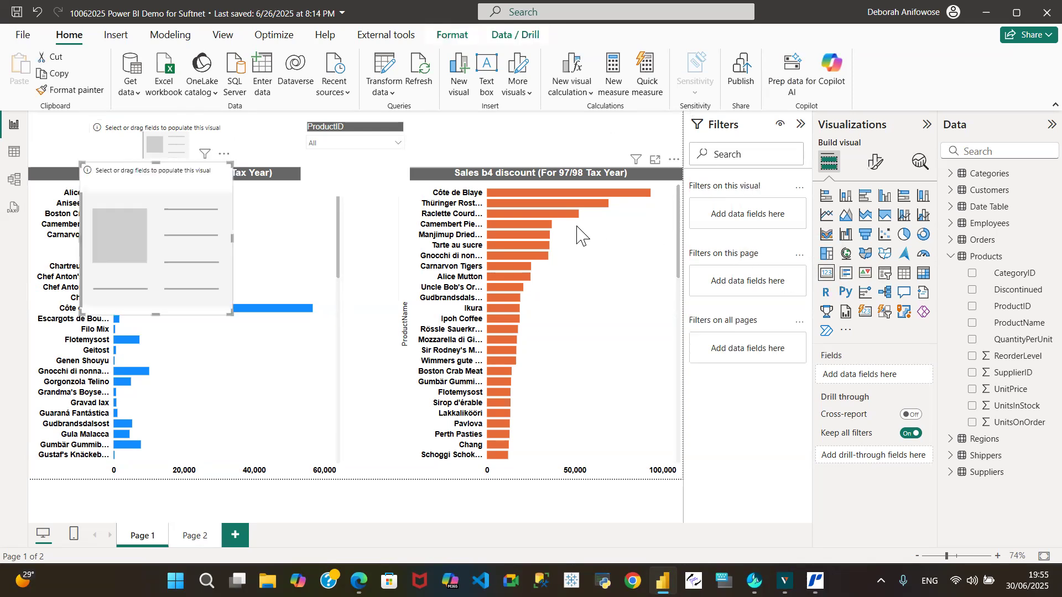
drag(154, 196, 551, 145)
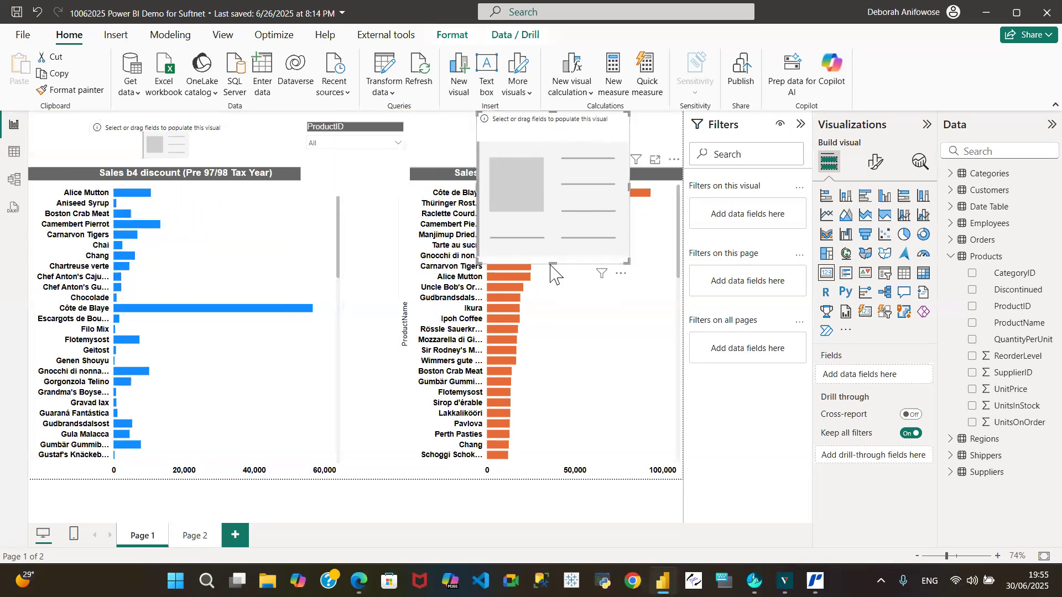
drag(553, 264, 550, 158)
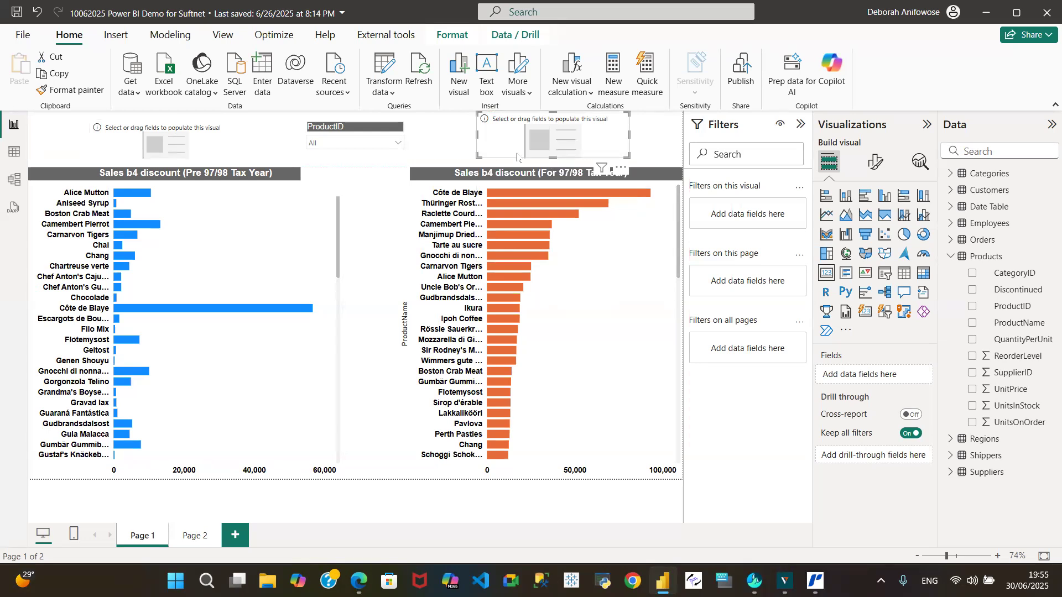
Lower the top edges of the blue and orange bar charts equally to leave a gap below the cards.
click(167, 131)
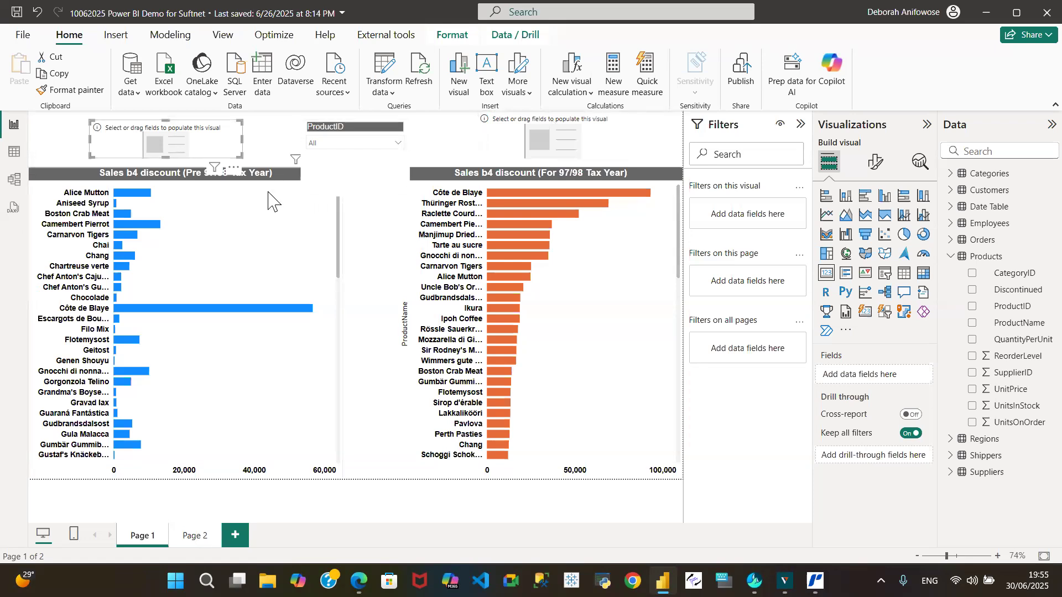
click(101, 177)
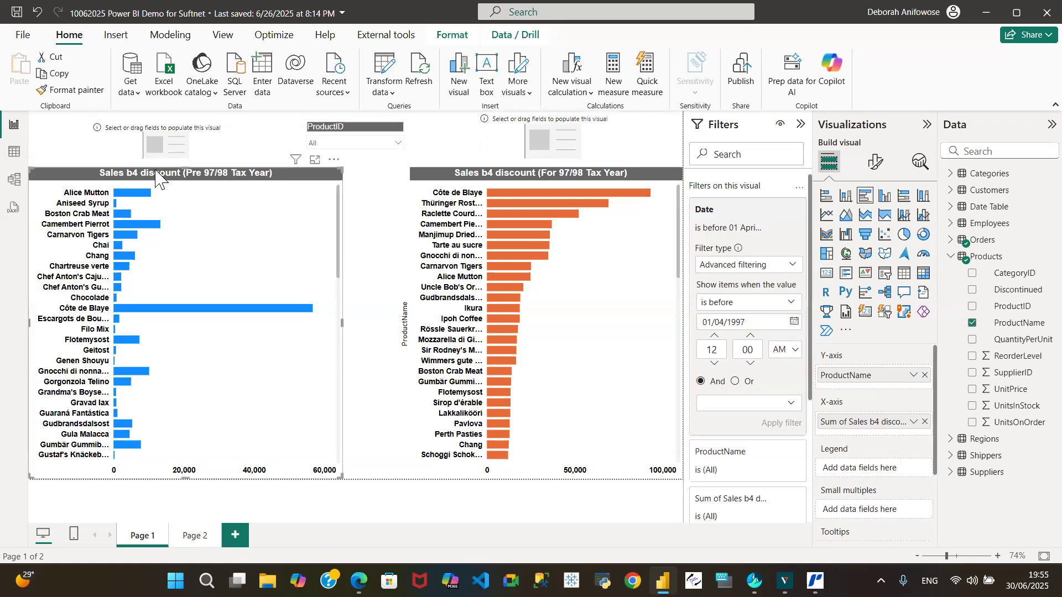
drag(187, 175, 187, 204)
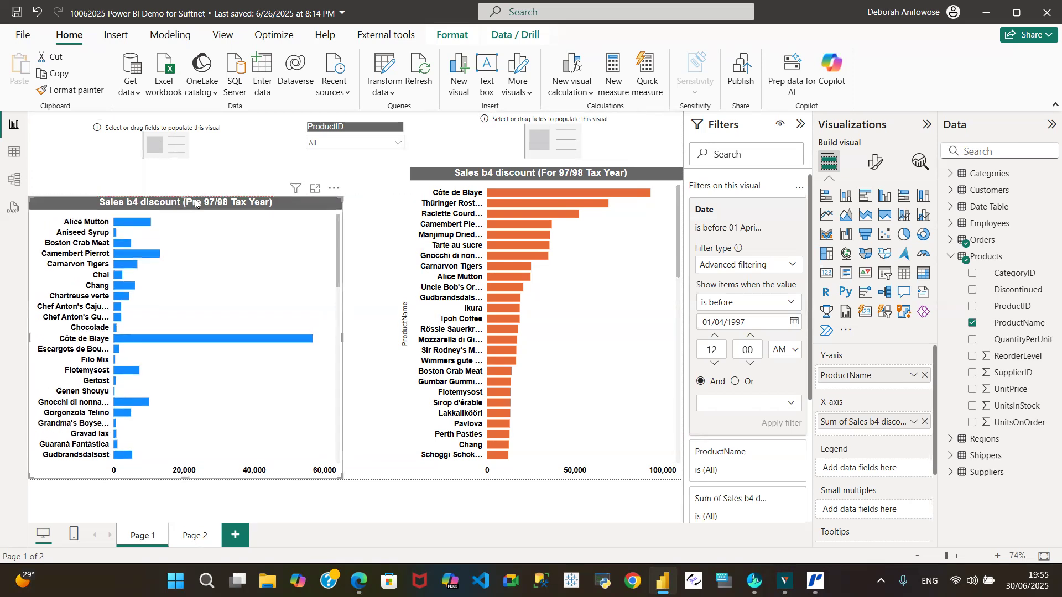
click(538, 173)
drag(539, 170, 539, 200)
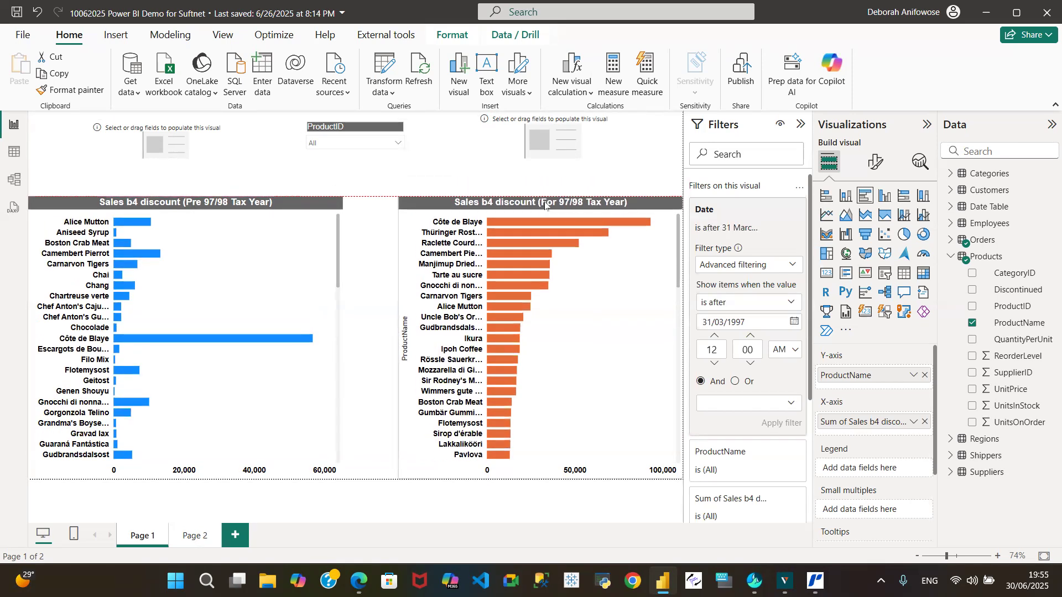
Populate the card above the blue chart with UnitPrice from the Products table.
click(161, 145)
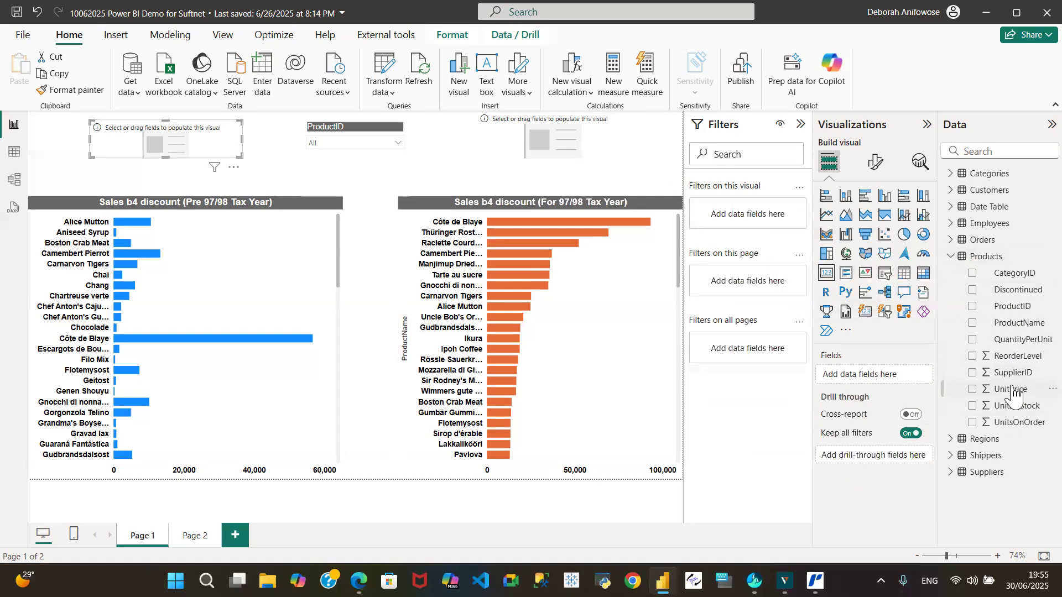
drag(1014, 394, 880, 377)
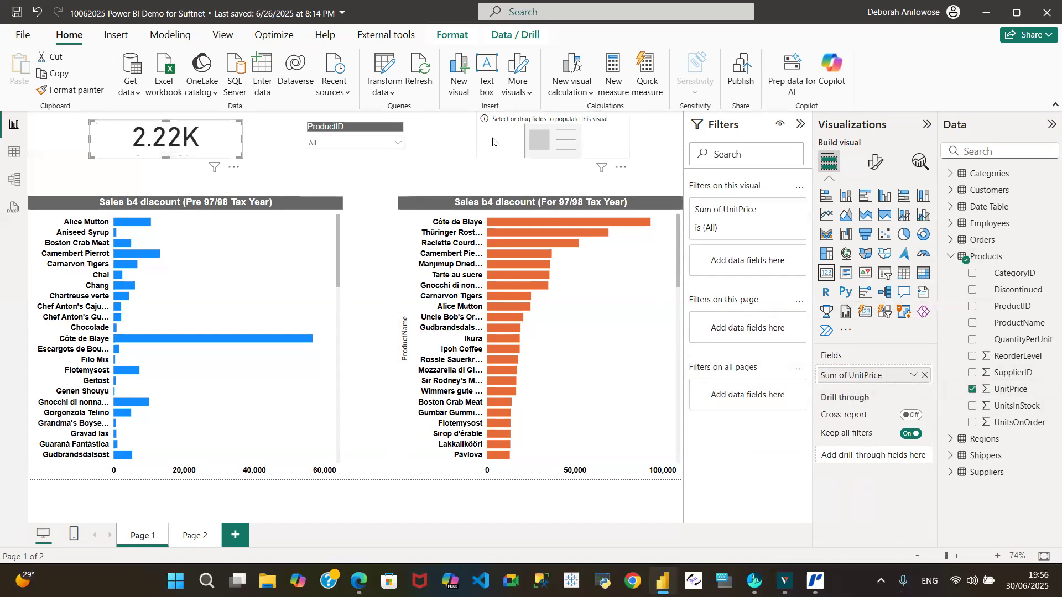
click(493, 142)
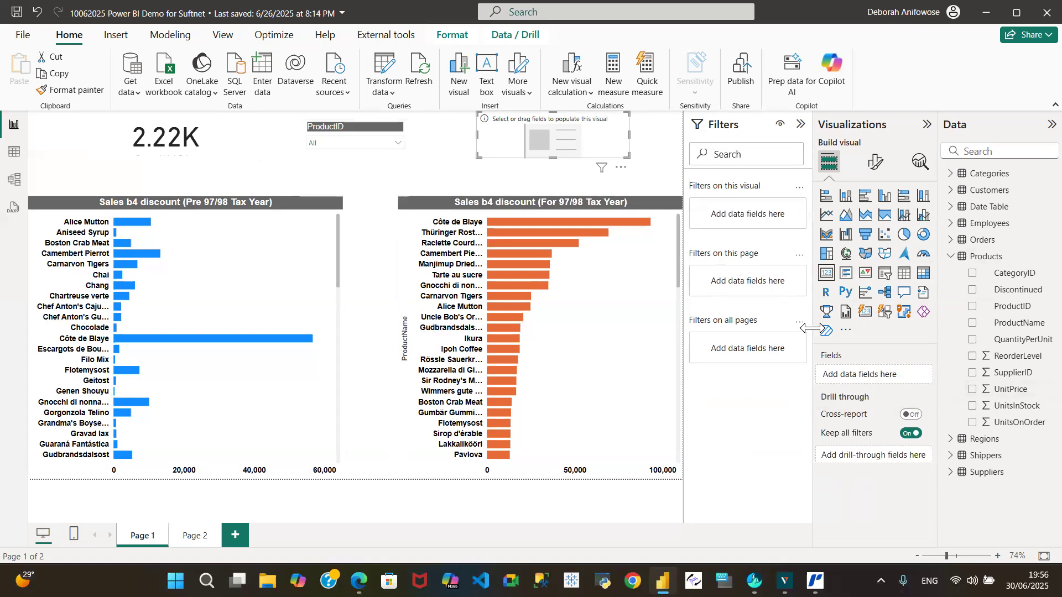
click(213, 131)
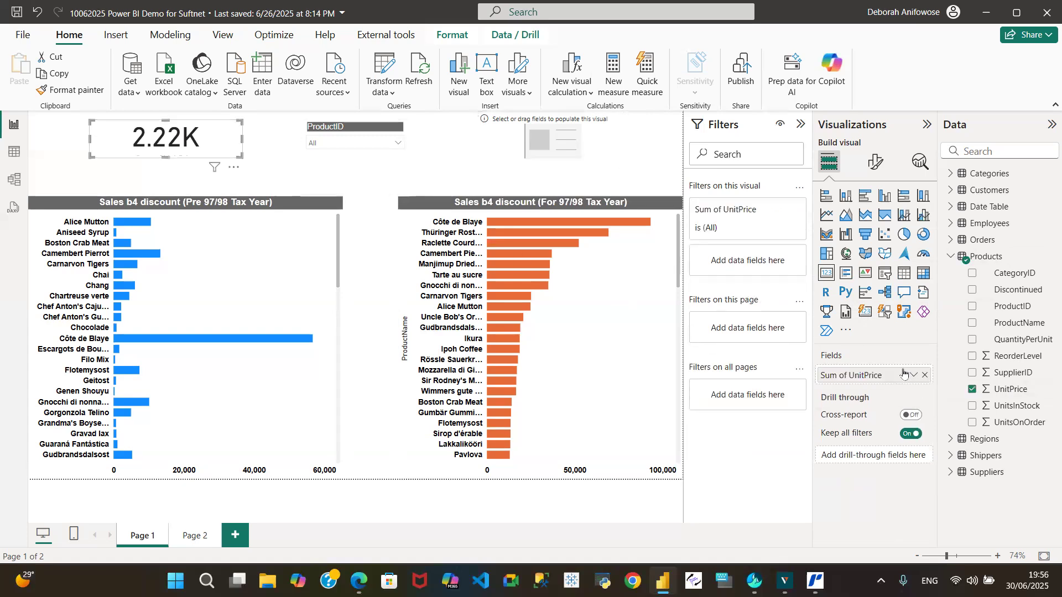
Replace the field in the card above the blue chart with UnitPrice from Orders, and populate the card above the orange chart with it too.
click(925, 377)
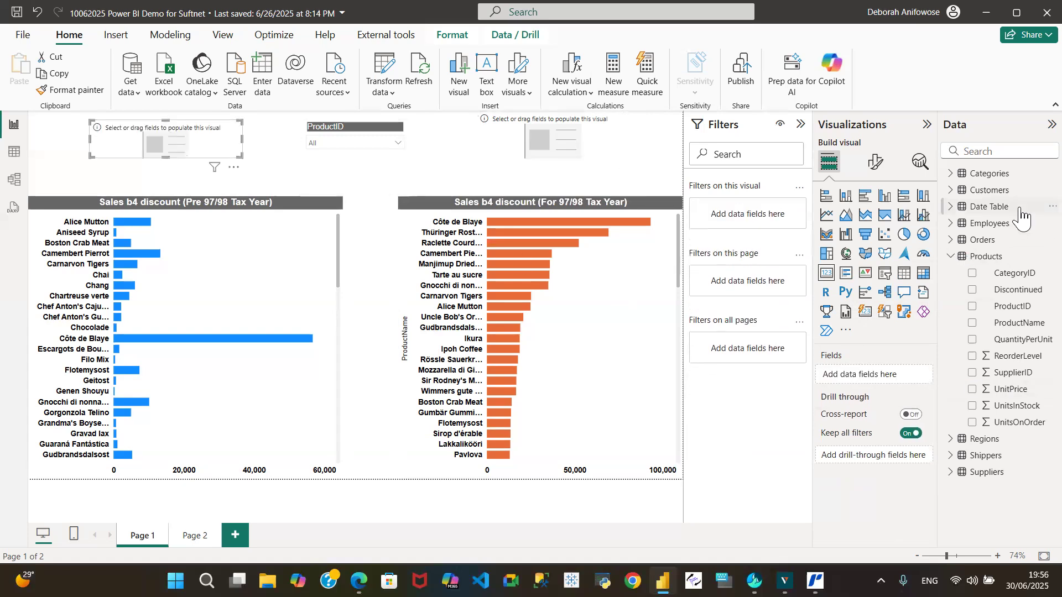
click(951, 241)
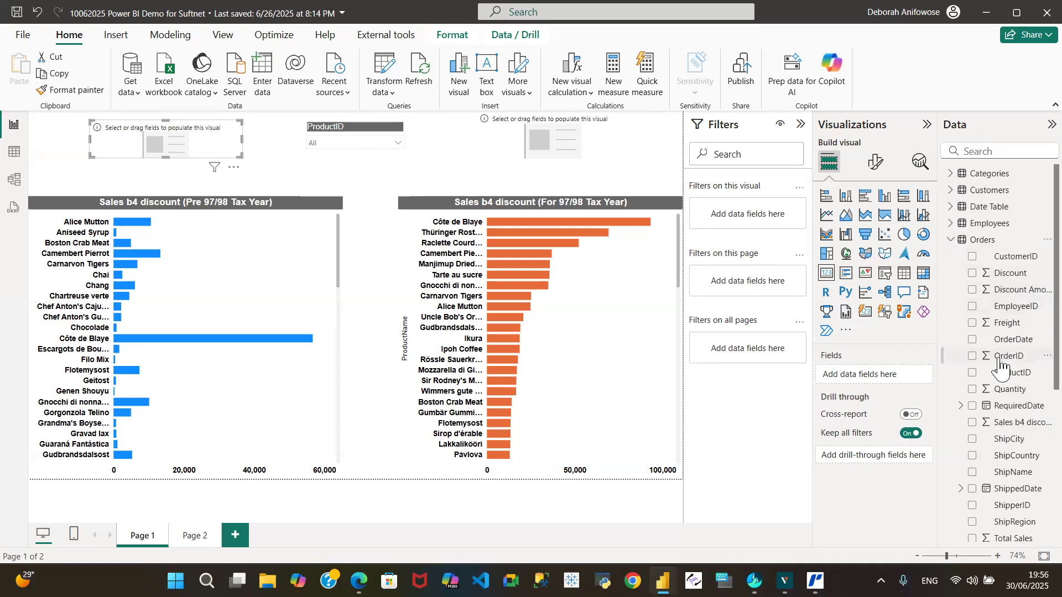
scroll(1043, 432, down, 6)
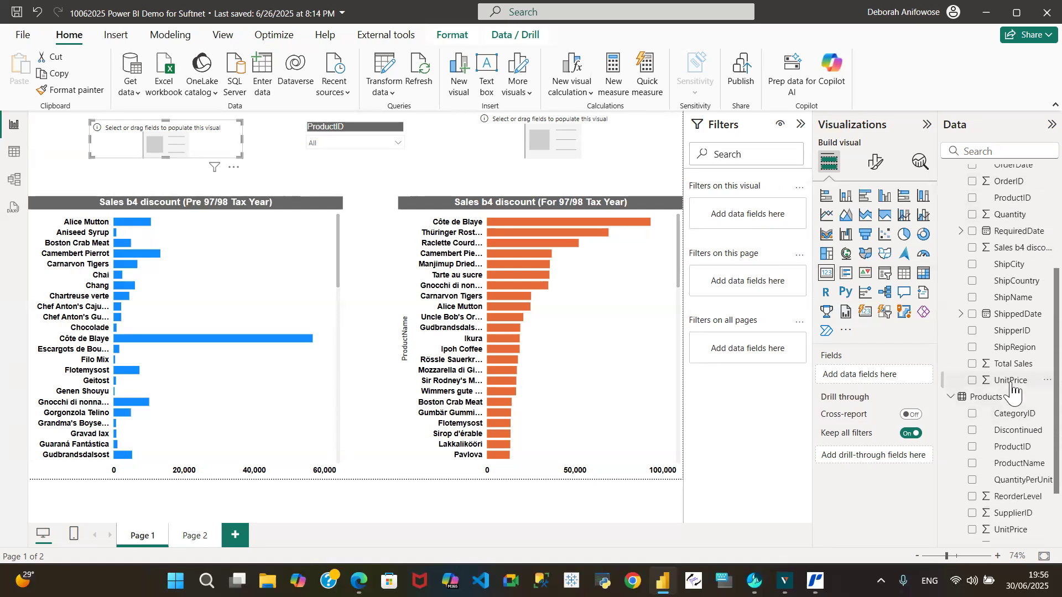
drag(1011, 381, 879, 377)
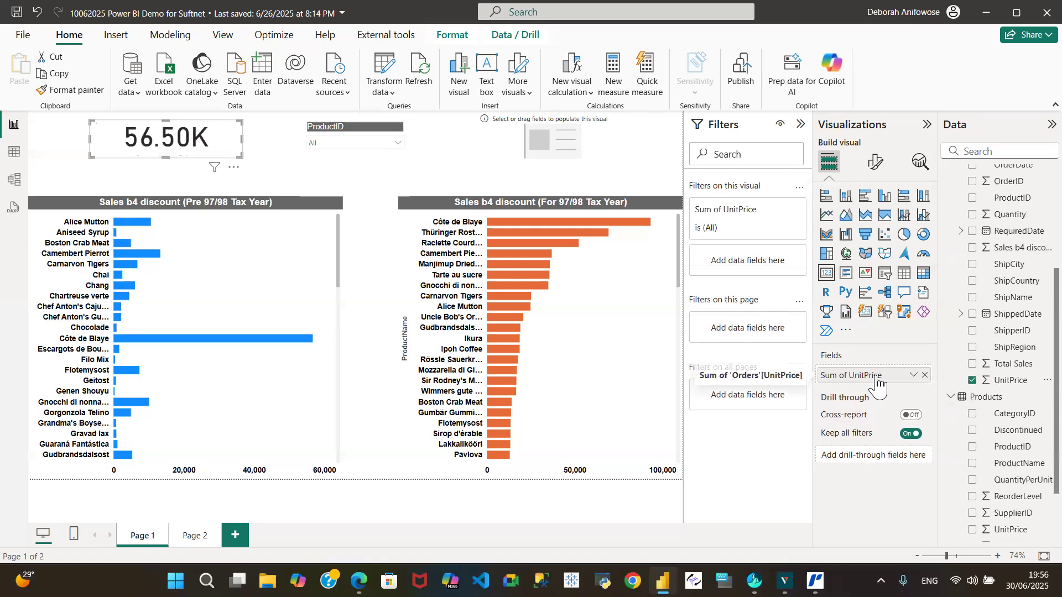
click(494, 144)
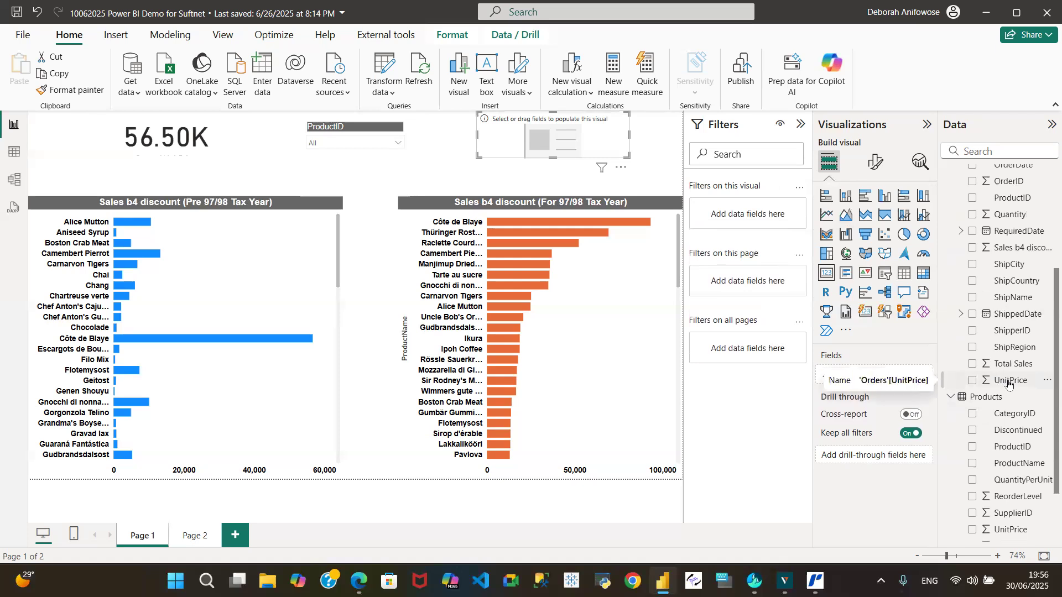
drag(1009, 385, 561, 143)
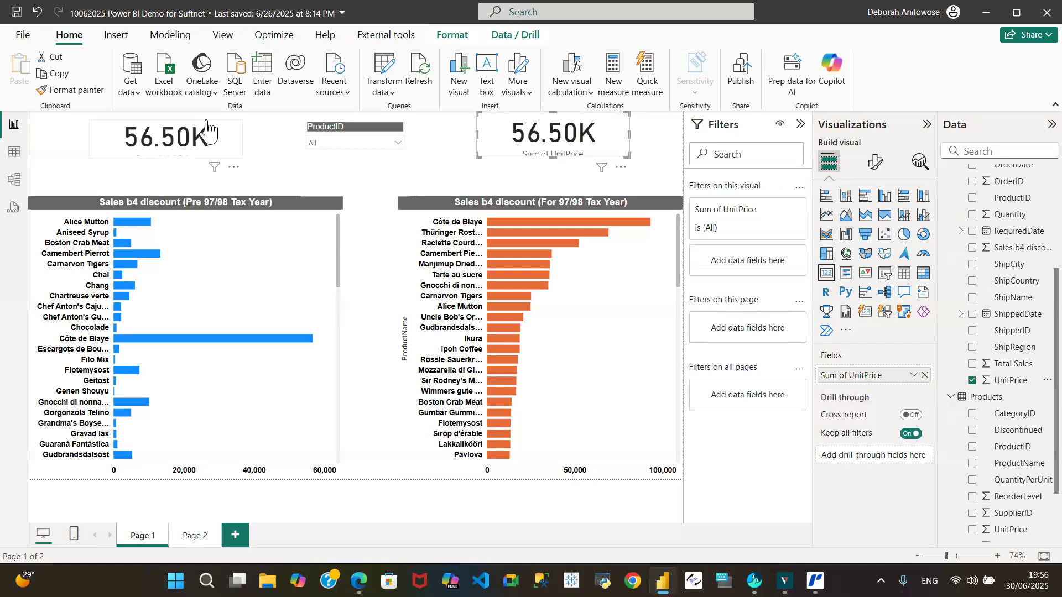
Add Date from the Date Table as a visual-level filter on the card above the blue chart.
click(113, 139)
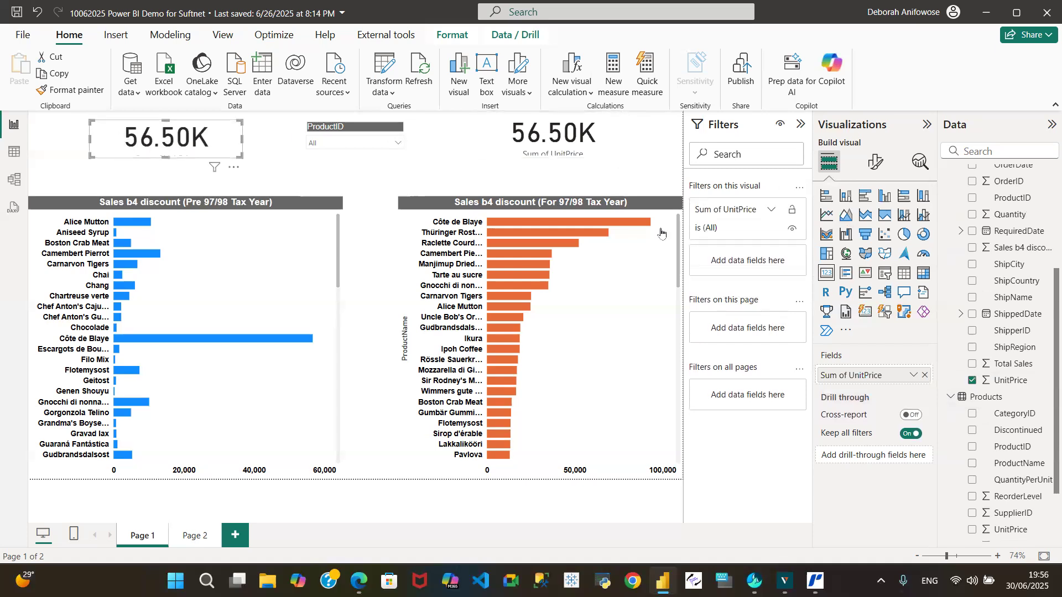
click(66, 205)
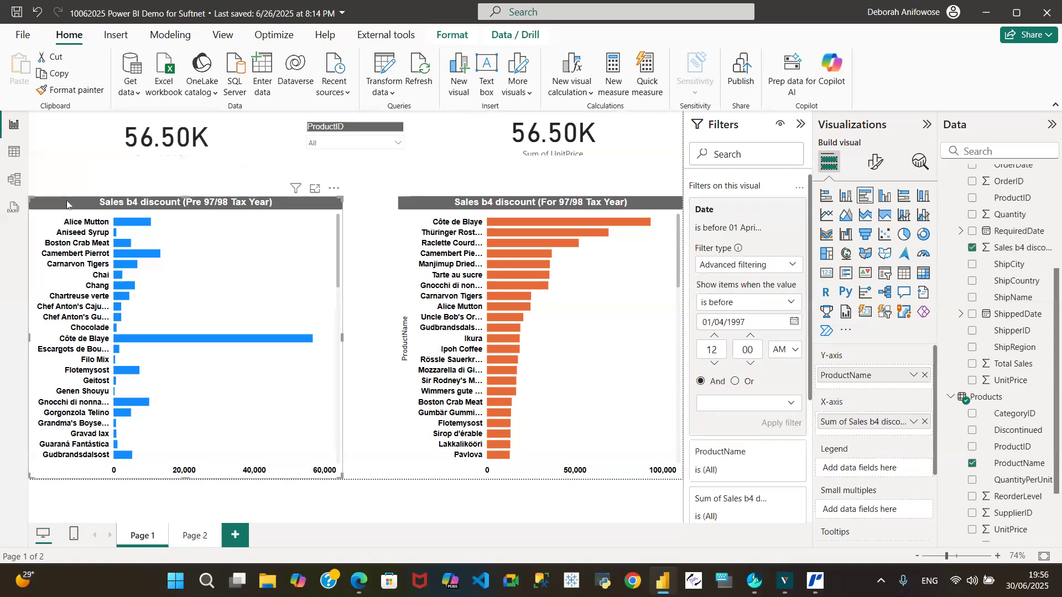
click(106, 144)
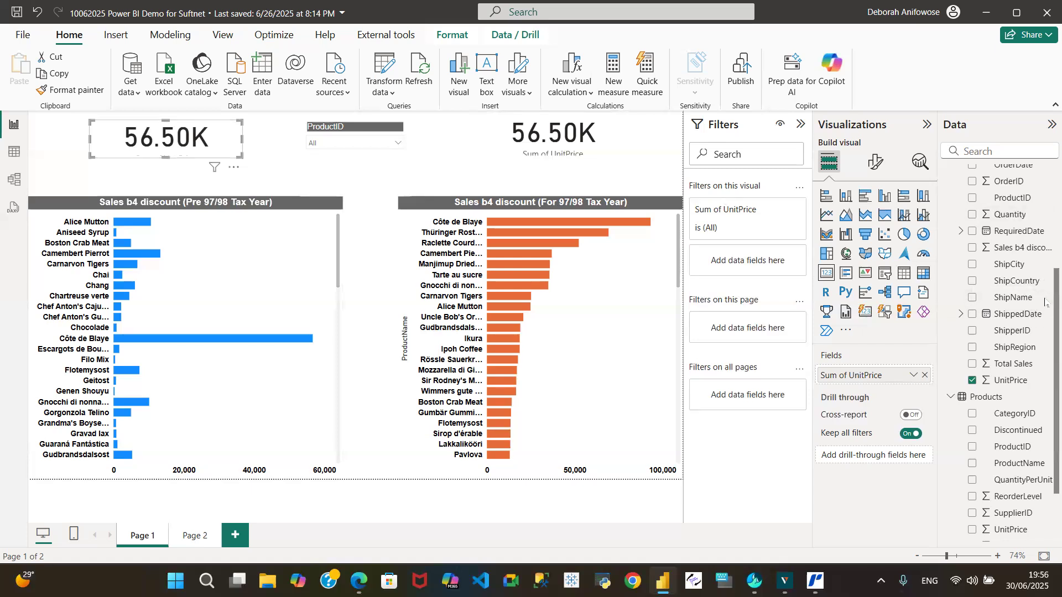
scroll(1044, 277, up, 5)
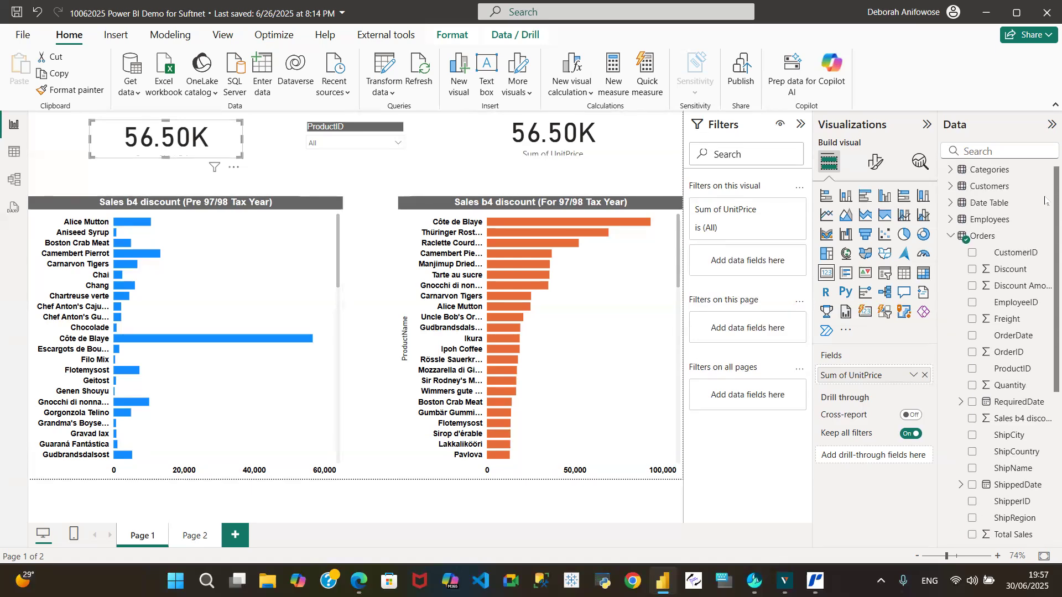
click(952, 238)
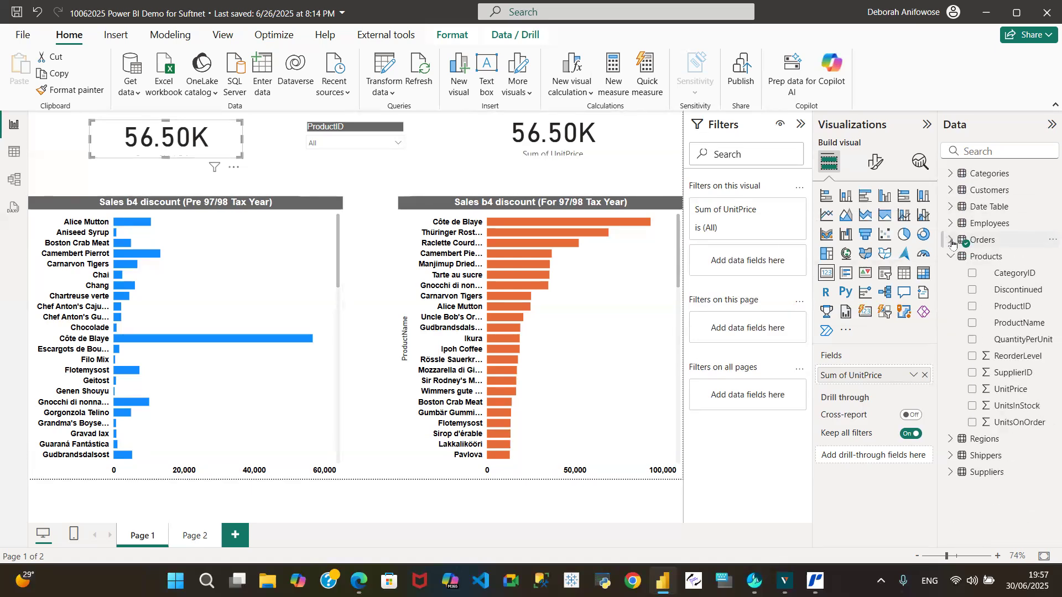
click(950, 241)
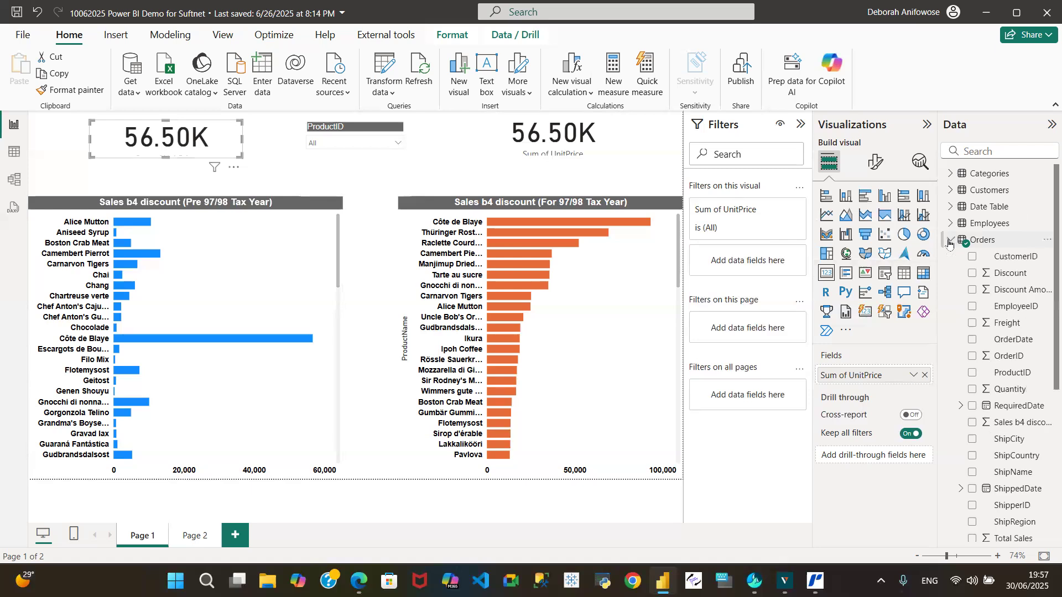
click(950, 241)
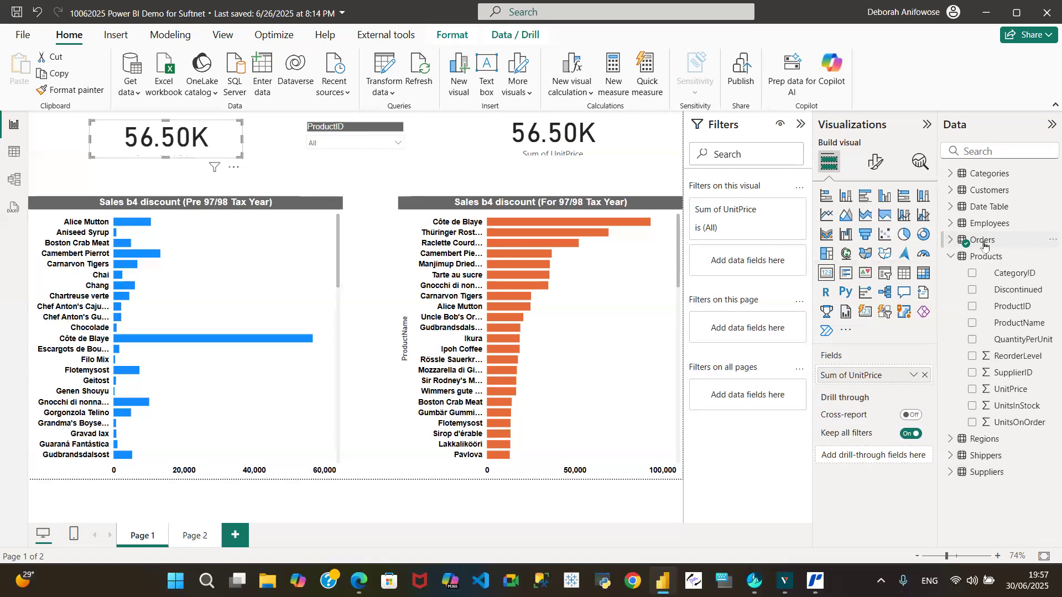
click(949, 258)
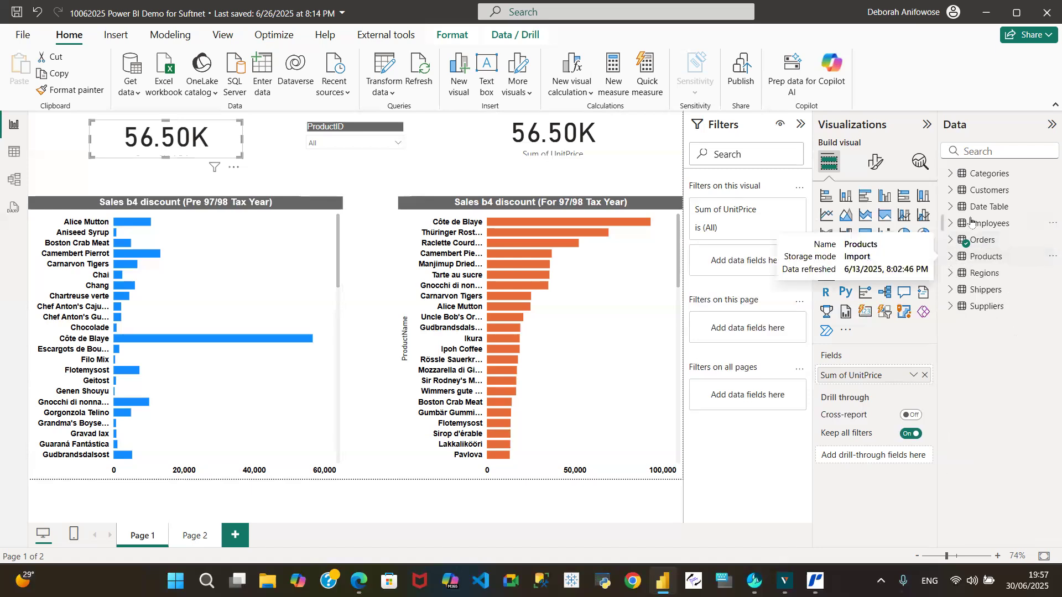
click(948, 223)
click(950, 208)
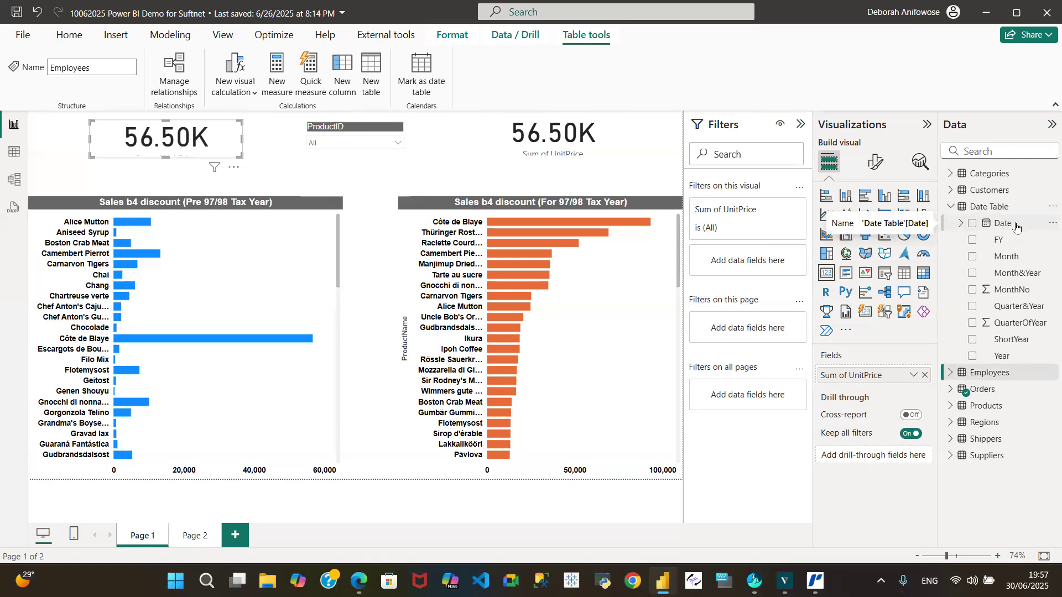
drag(1017, 226, 765, 263)
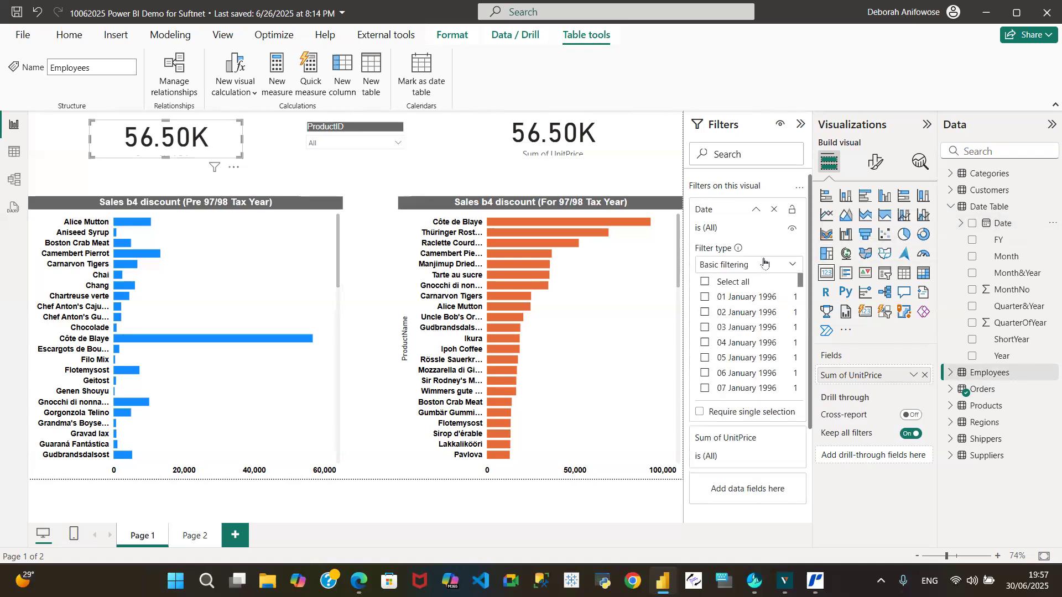
Apply an advanced Date filter to the card above the blue chart, showing items before 01/04/1997.
click(790, 265)
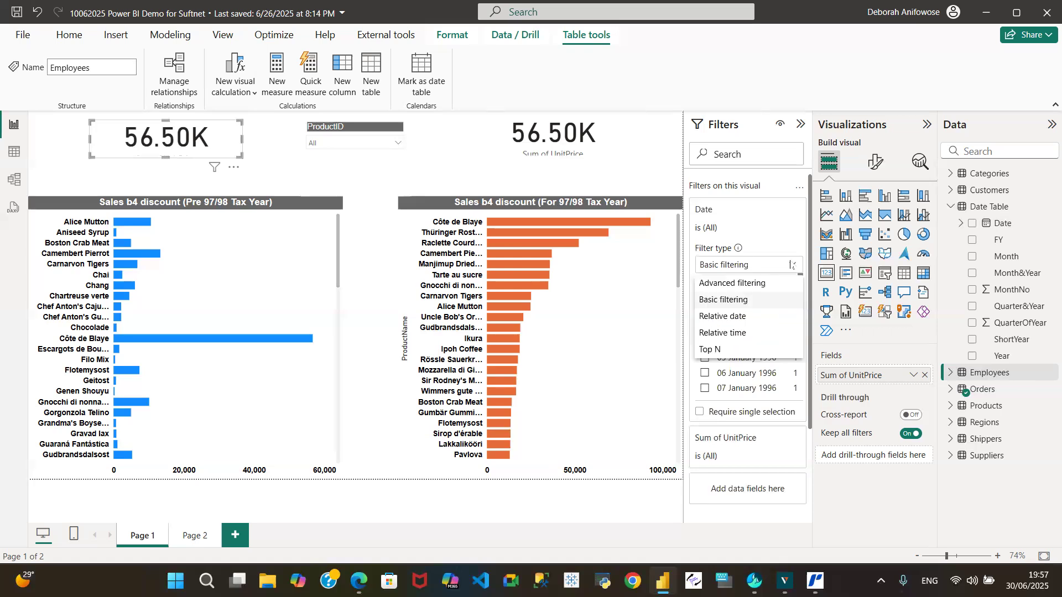
click(729, 284)
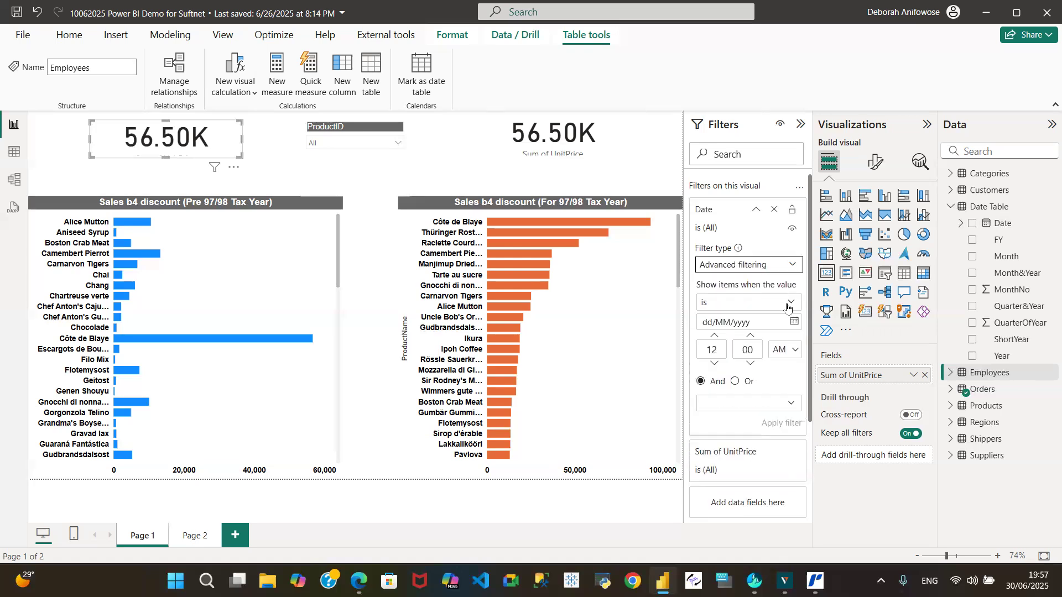
click(791, 304)
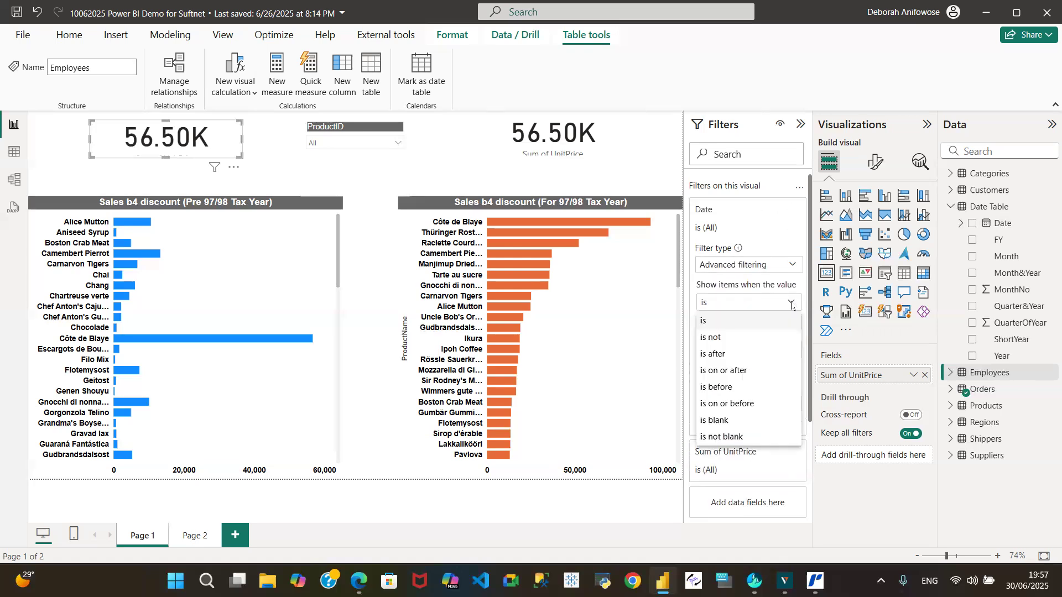
click(718, 388)
click(733, 326)
text(01/04)
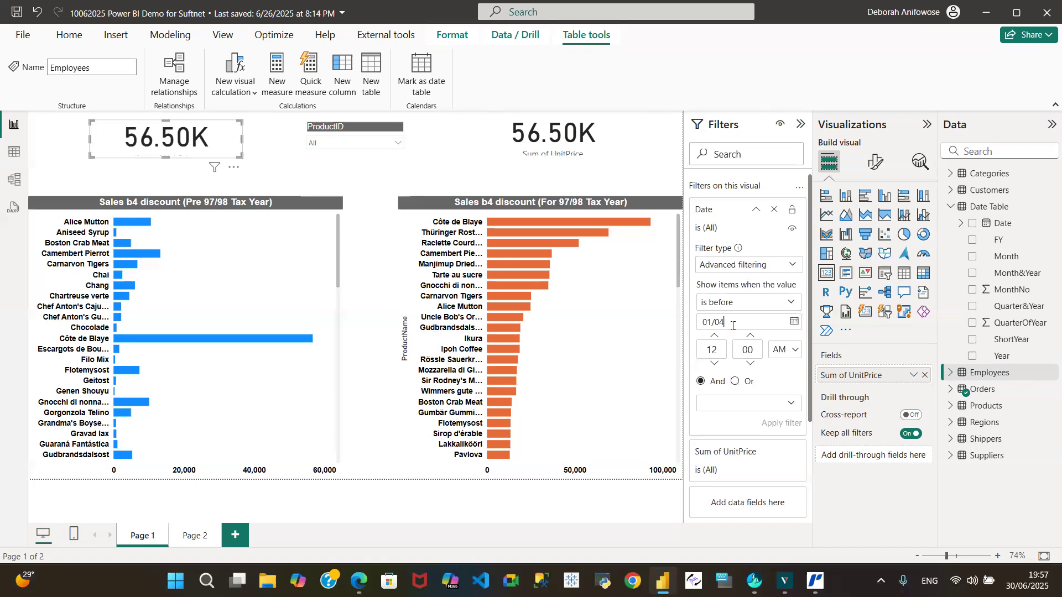
text(/1997)
click(778, 423)
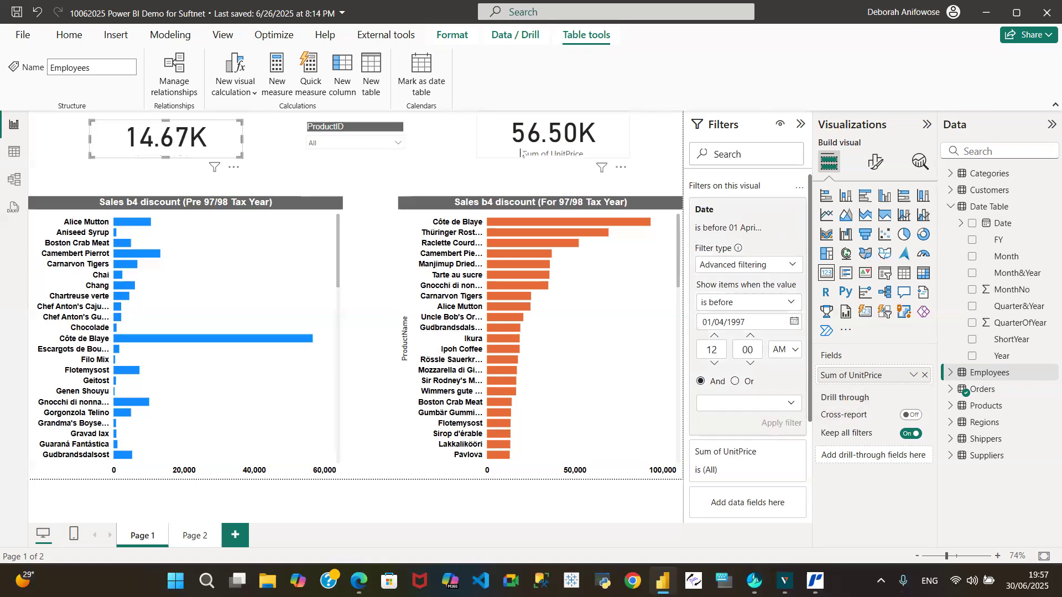
Filter the card above the orange chart by Date from the Date Table, using advanced filtering for items after 31/03/1997.
click(493, 135)
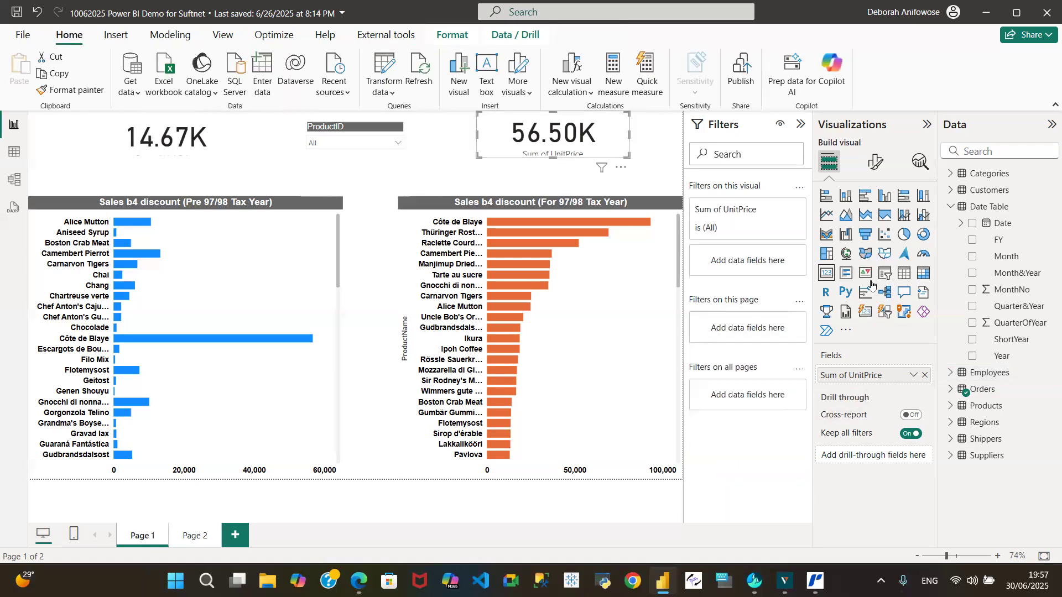
drag(1003, 236, 755, 257)
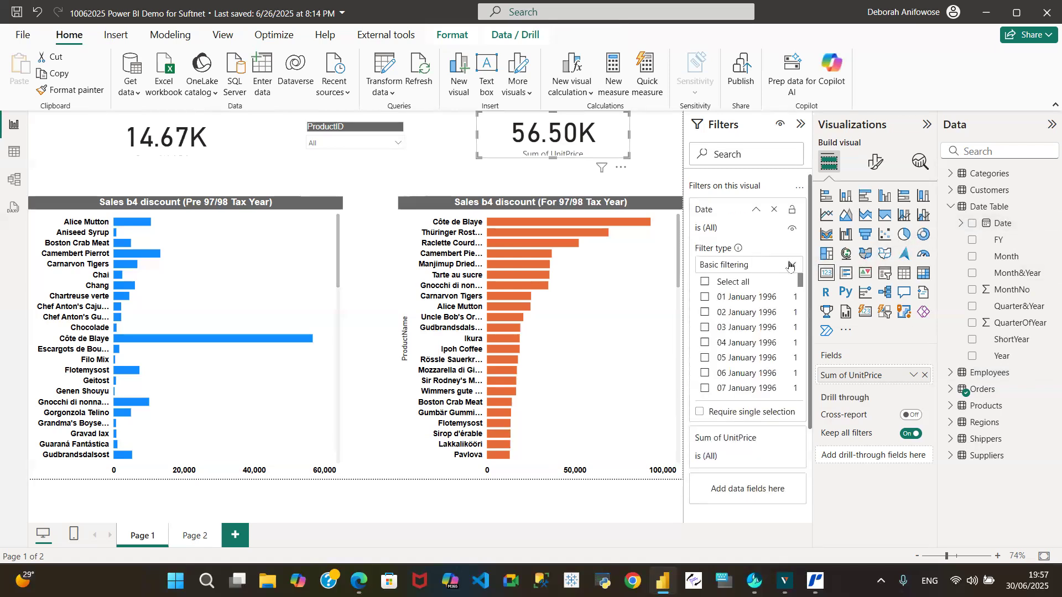
click(789, 266)
click(751, 285)
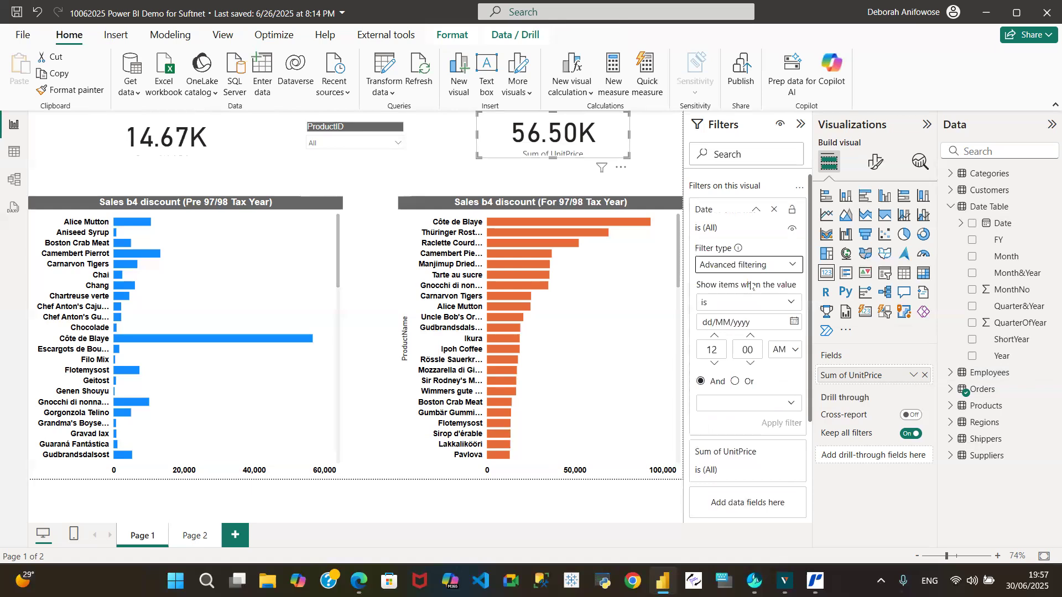
click(790, 303)
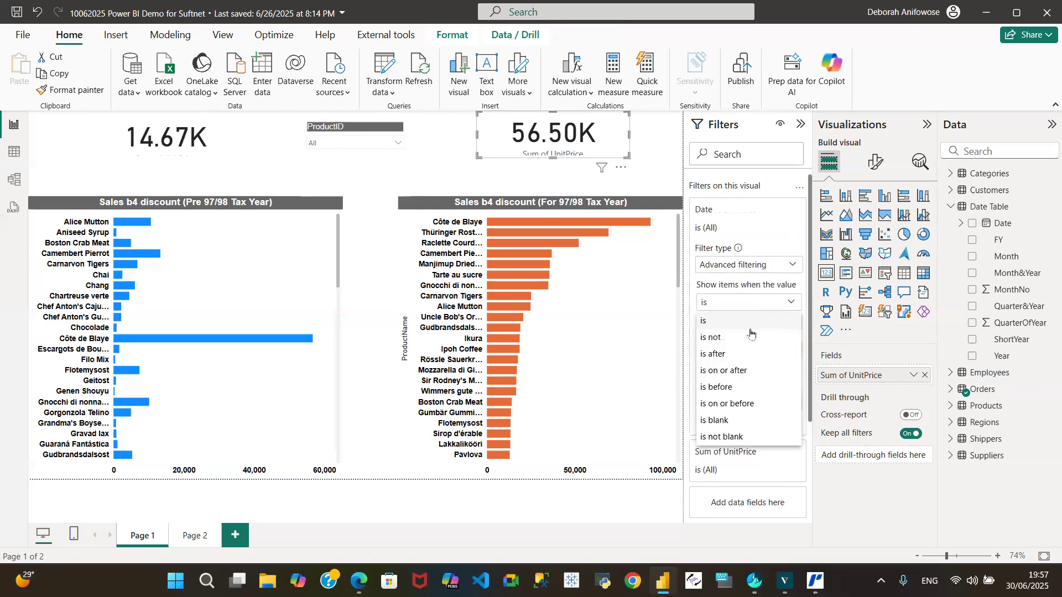
click(720, 356)
click(732, 322)
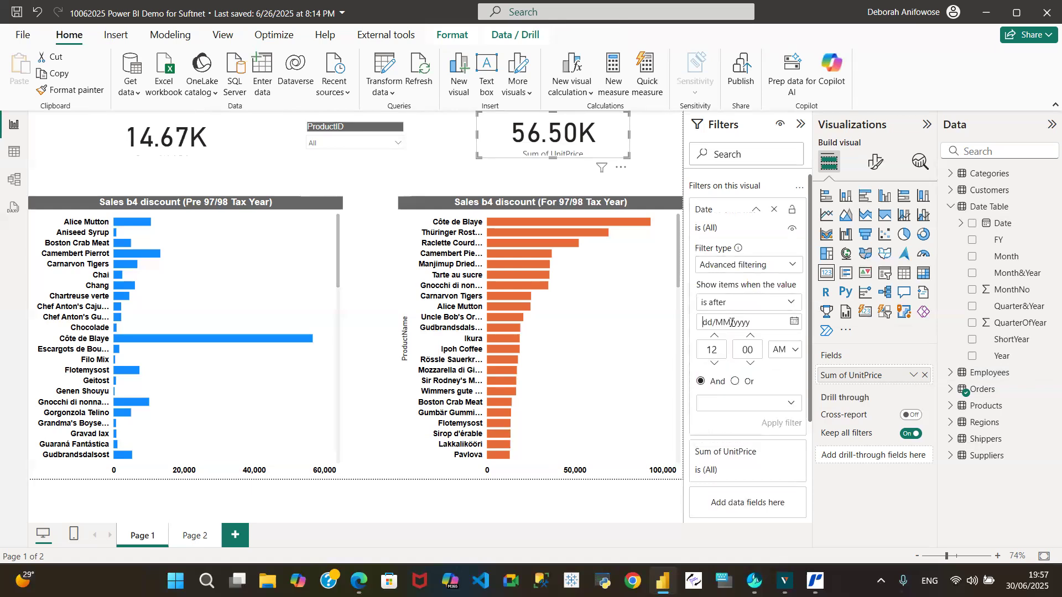
text(3)
text(1/03/1997)
click(783, 423)
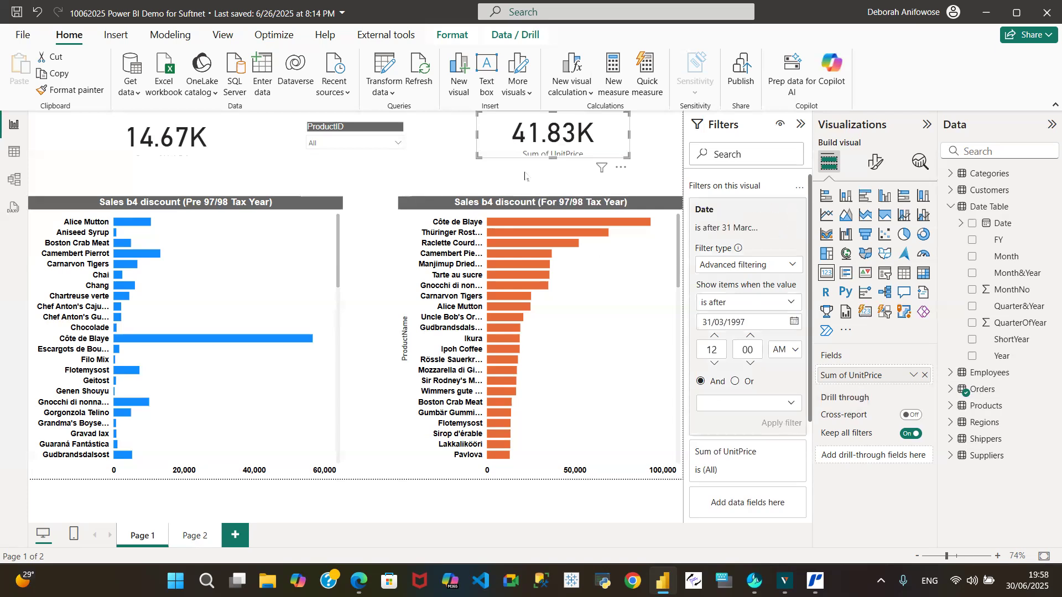
Extend the bottom edges of both cards downward so their category labels fit fully inside.
click(93, 133)
drag(164, 155, 164, 169)
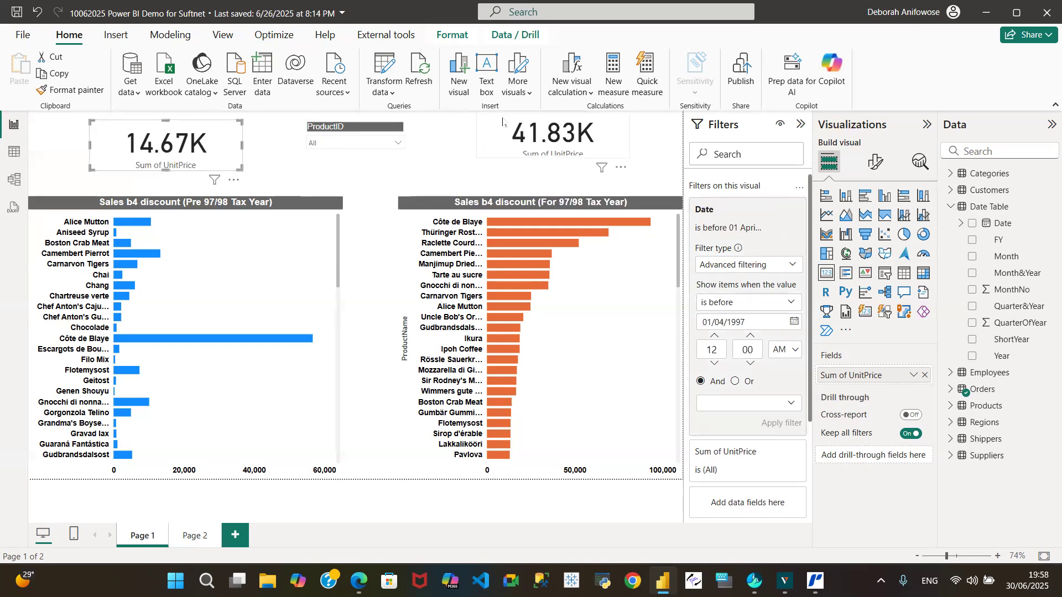
click(548, 146)
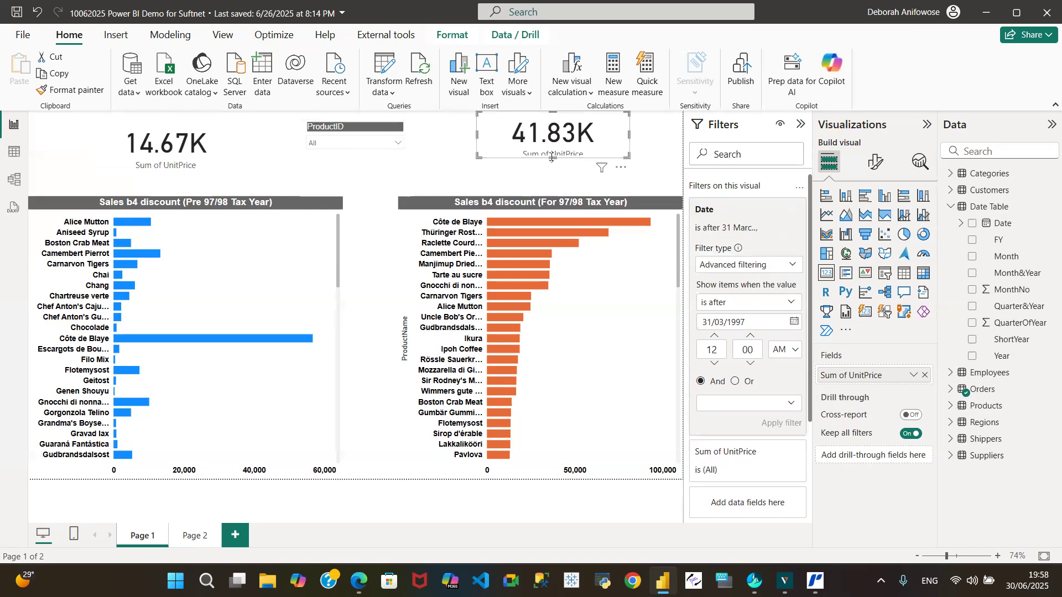
drag(551, 165, 552, 171)
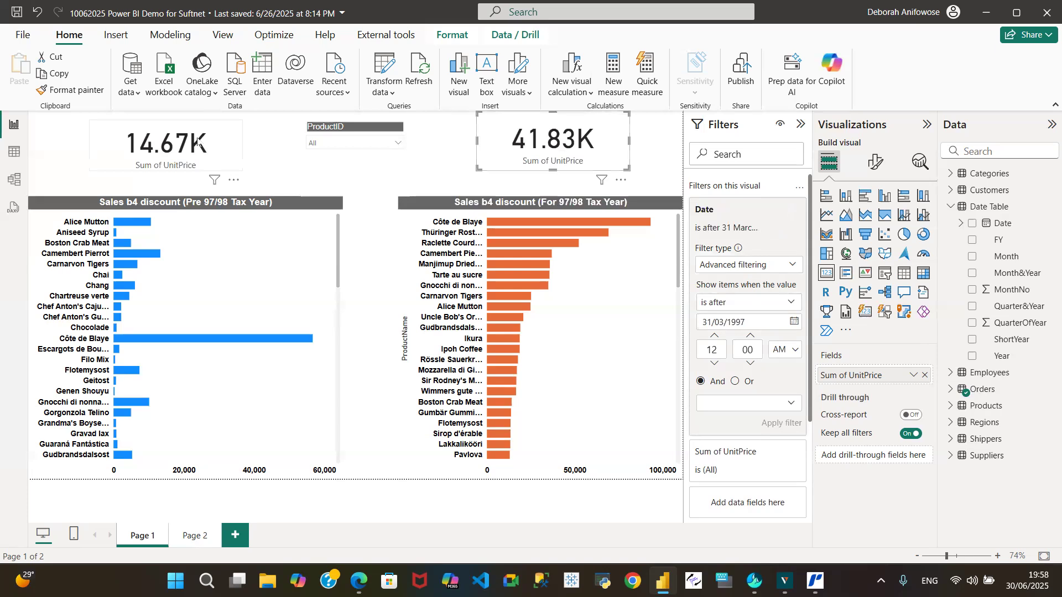
Toggle the category label of the card above the orange chart off and back on.
click(875, 164)
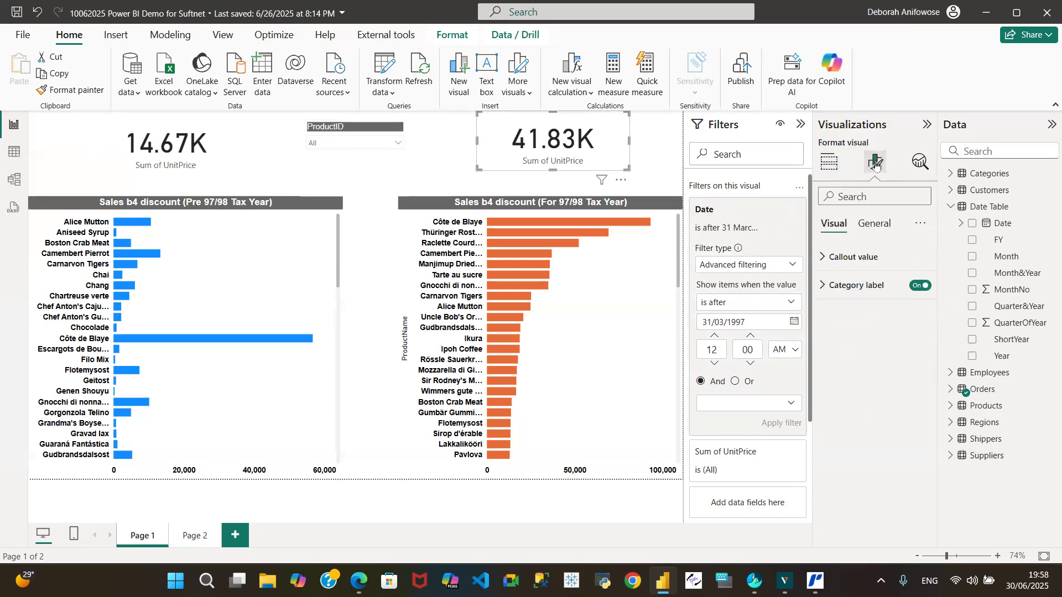
click(822, 287)
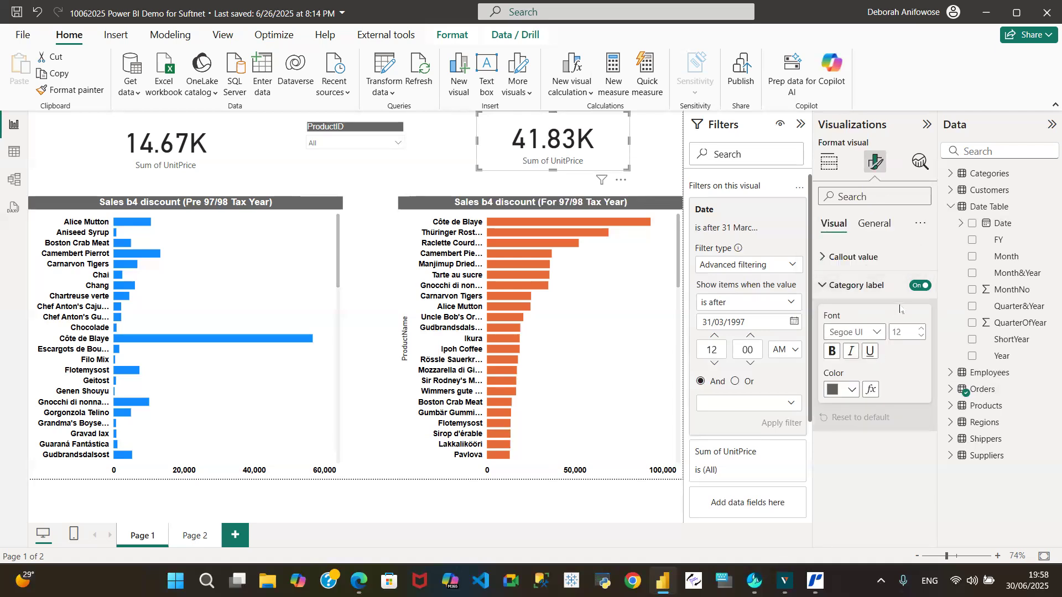
click(921, 286)
click(921, 286)
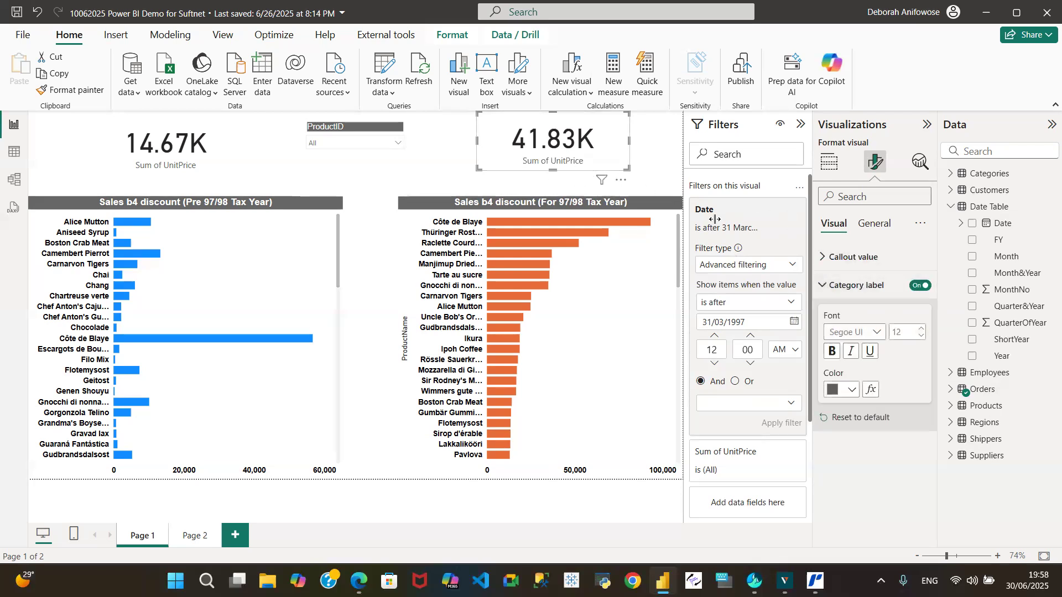
click(822, 288)
click(822, 264)
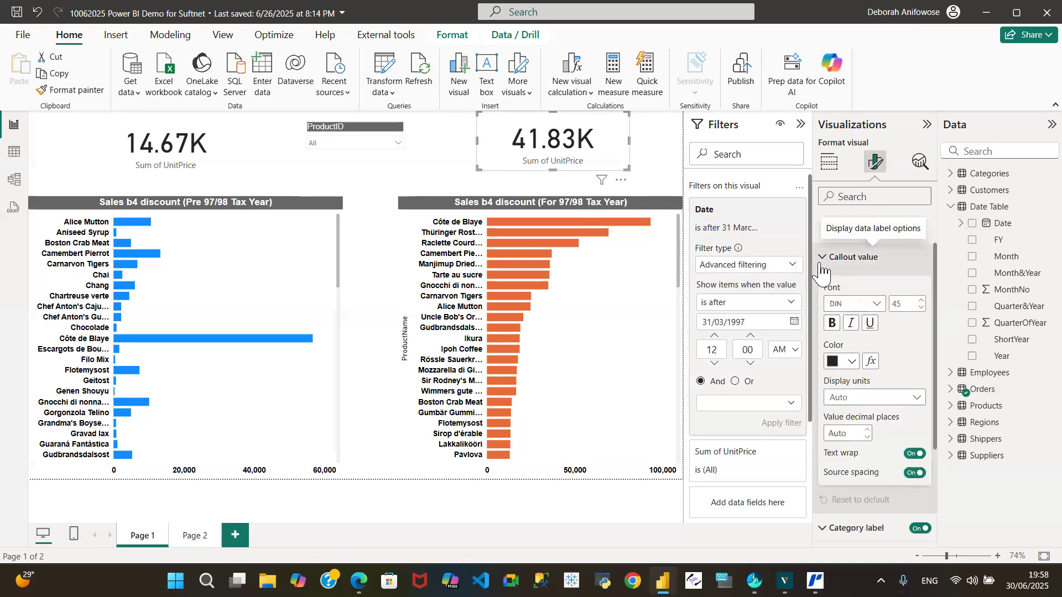
click(822, 265)
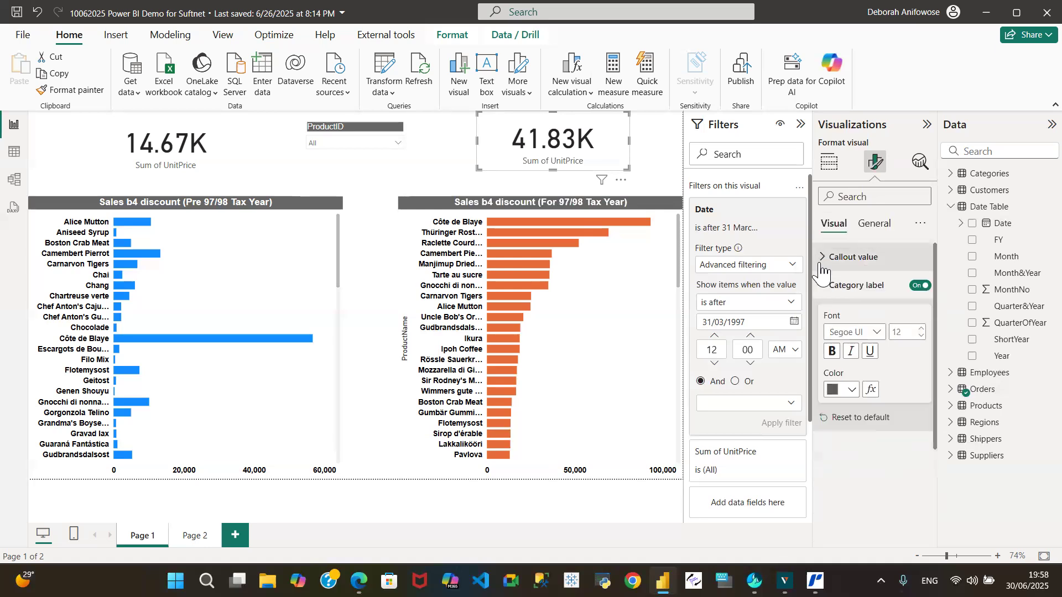
Turn on the title of the card above the orange chart and set its text to "Unit Price".
click(869, 228)
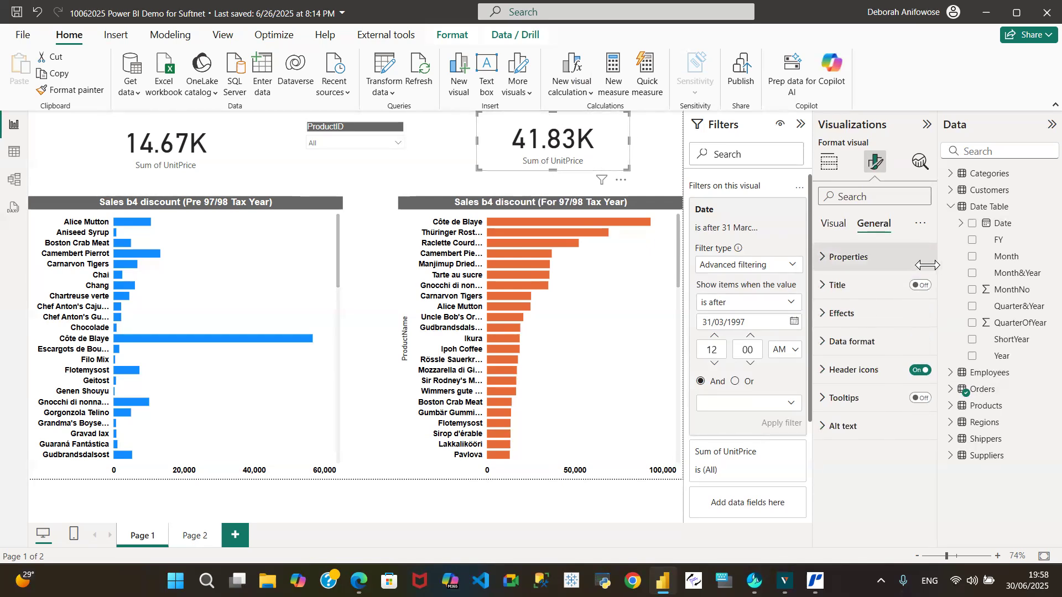
click(840, 284)
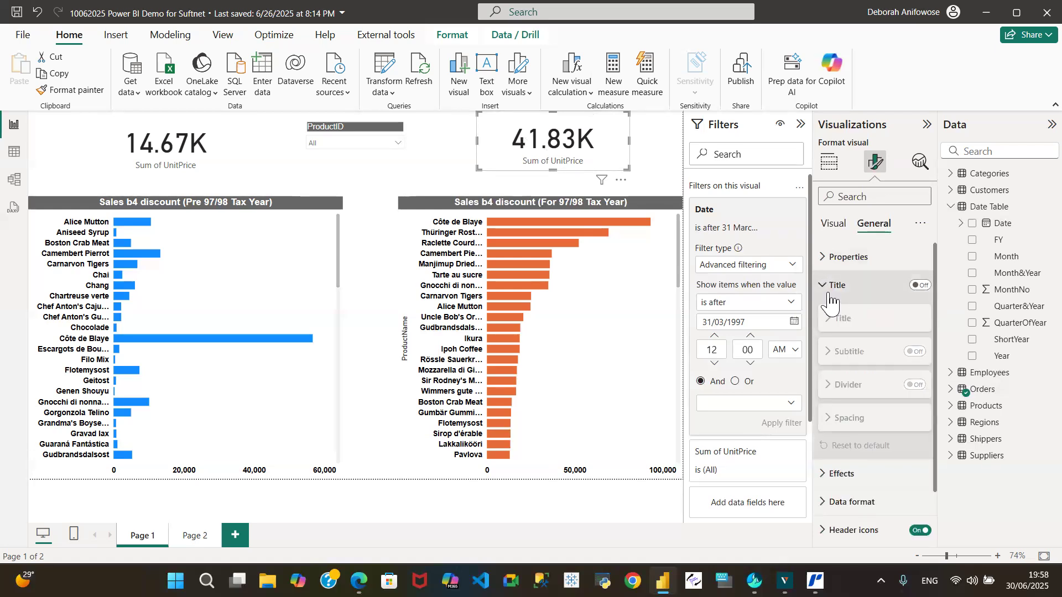
click(919, 285)
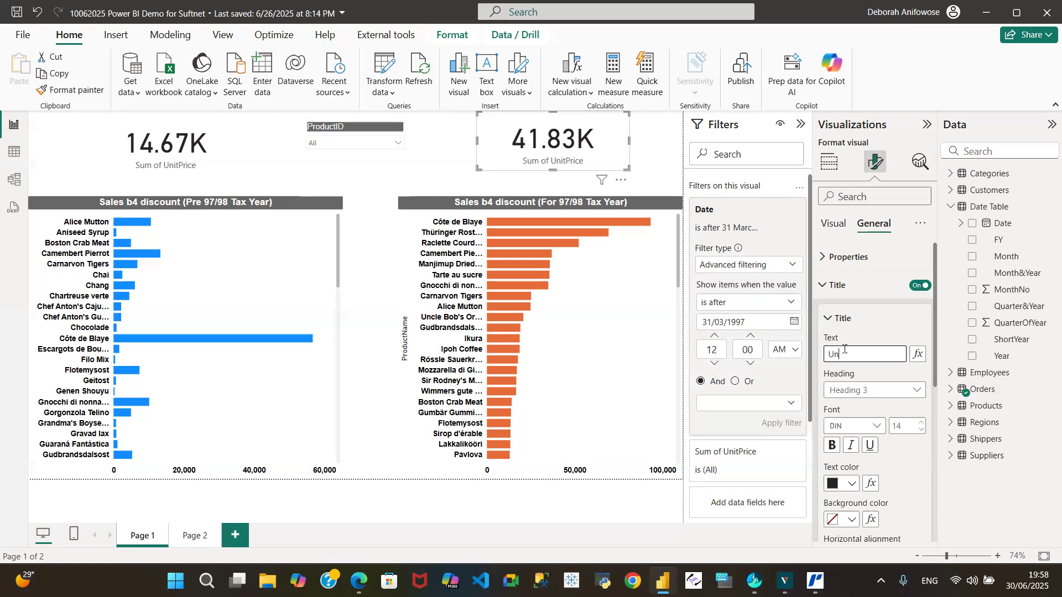
click(845, 350)
text(Unit Price)
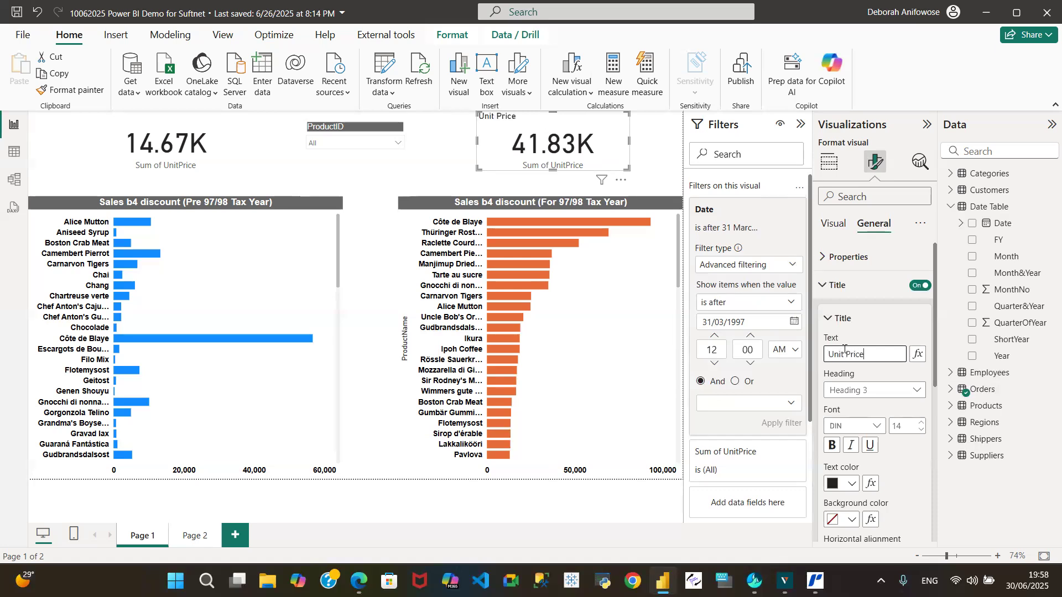
Set the "Unit Price" title of the card above the orange chart to bold Arial and center it.
click(879, 426)
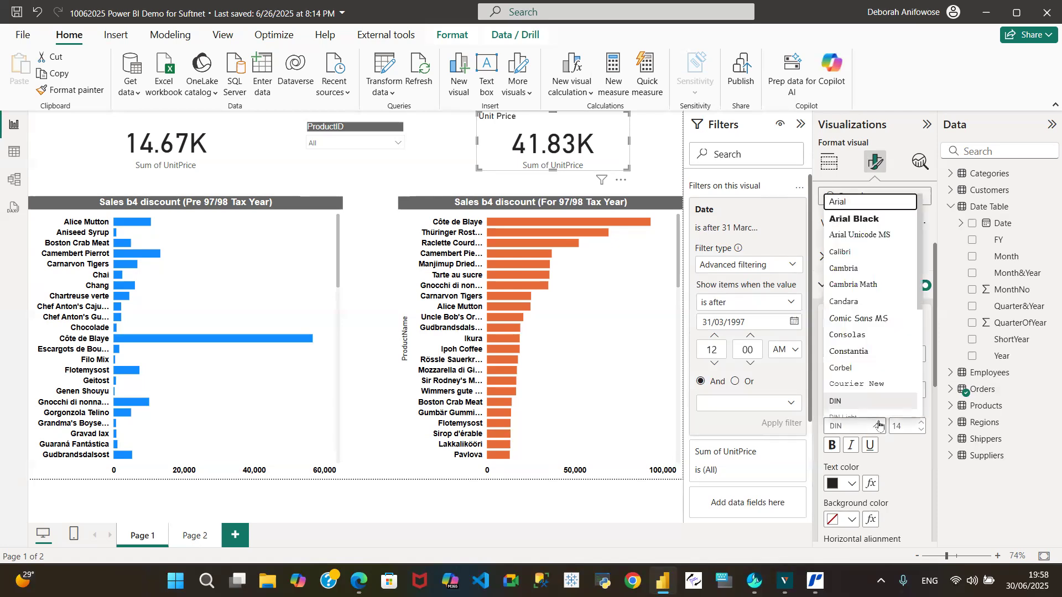
click(862, 201)
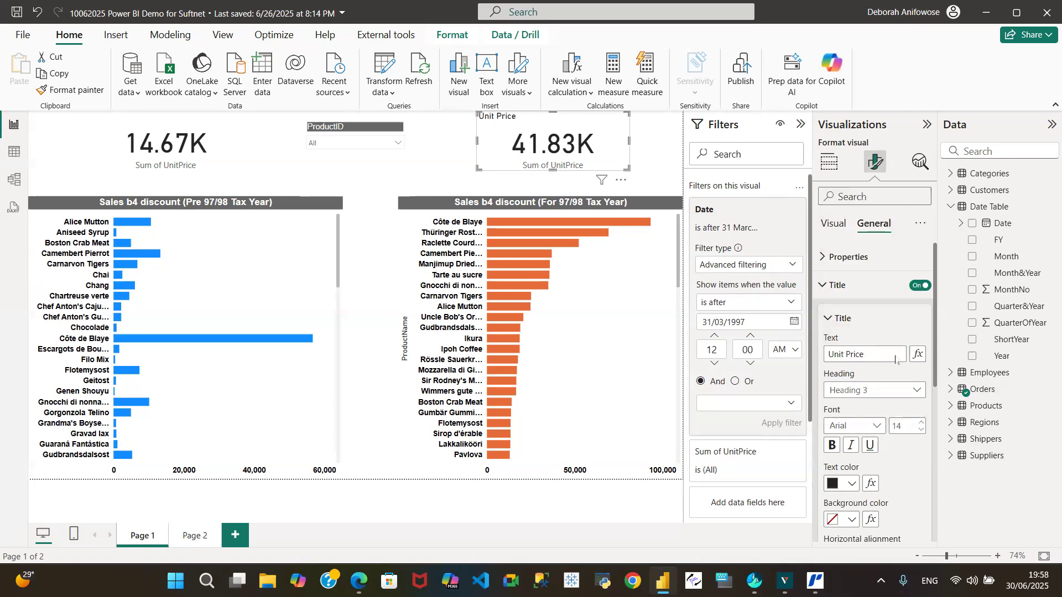
click(835, 446)
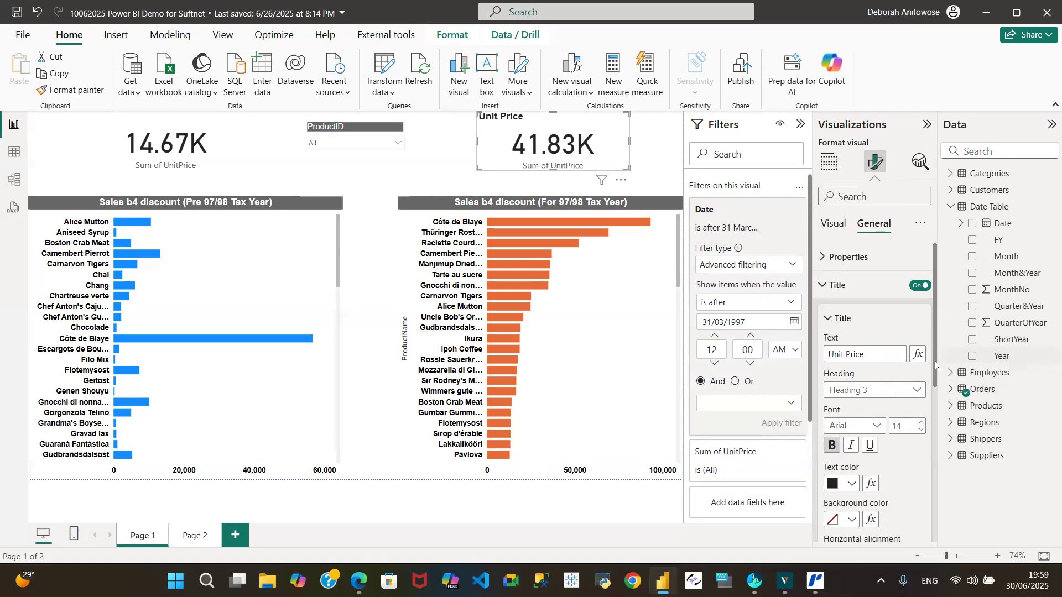
scroll(935, 365, down, 2)
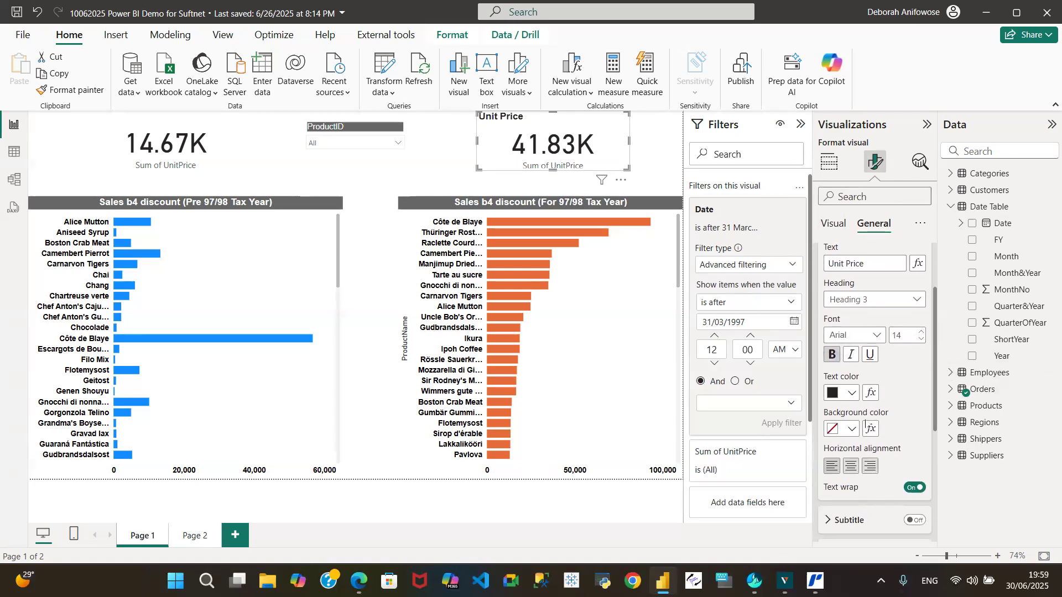
click(855, 470)
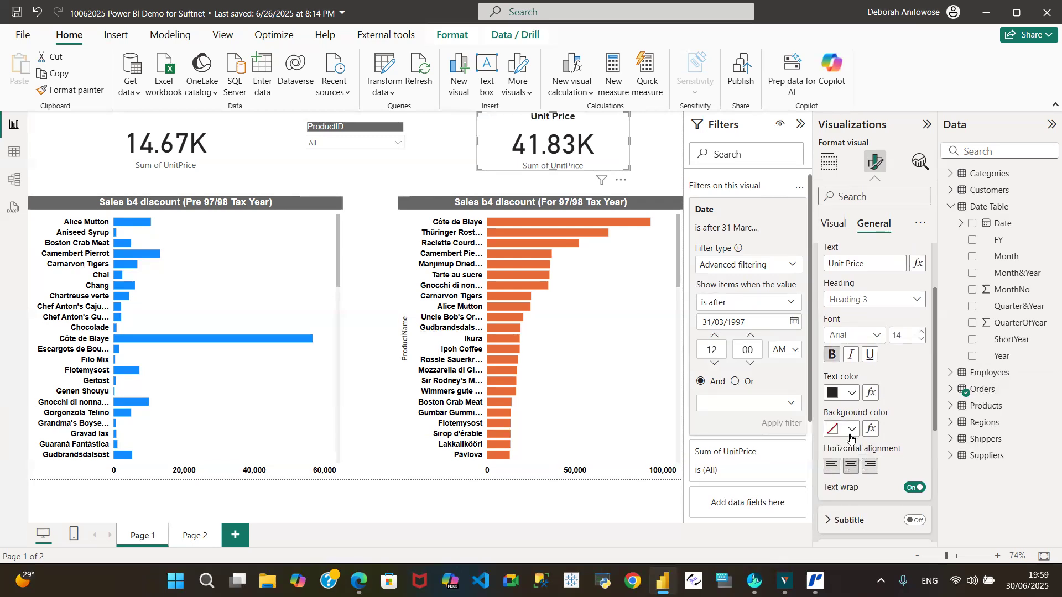
Give the "Unit Price" title above the orange chart a dark gray background and white text.
click(851, 431)
click(842, 336)
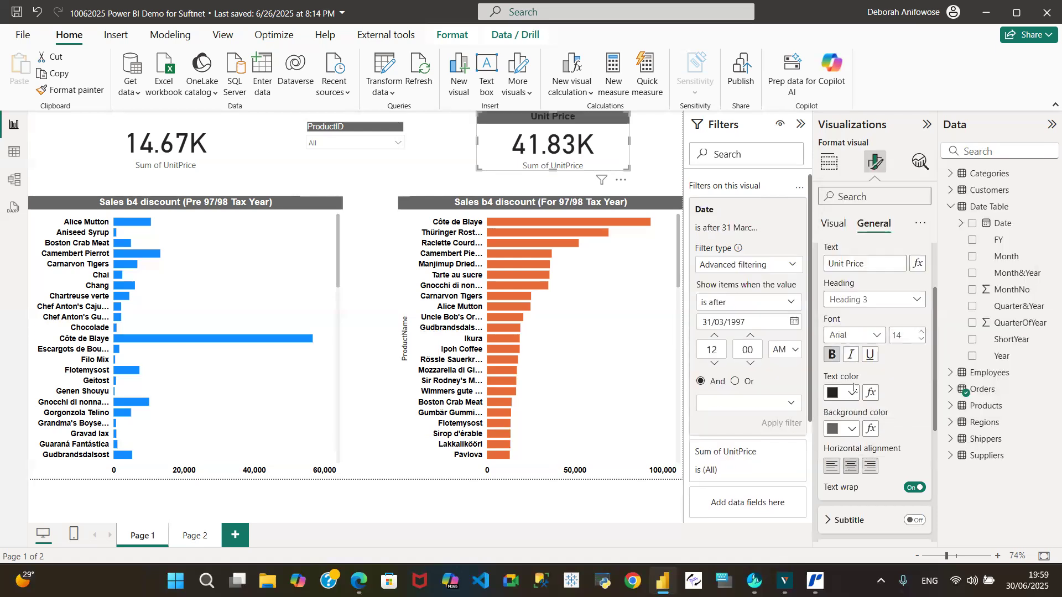
click(852, 393)
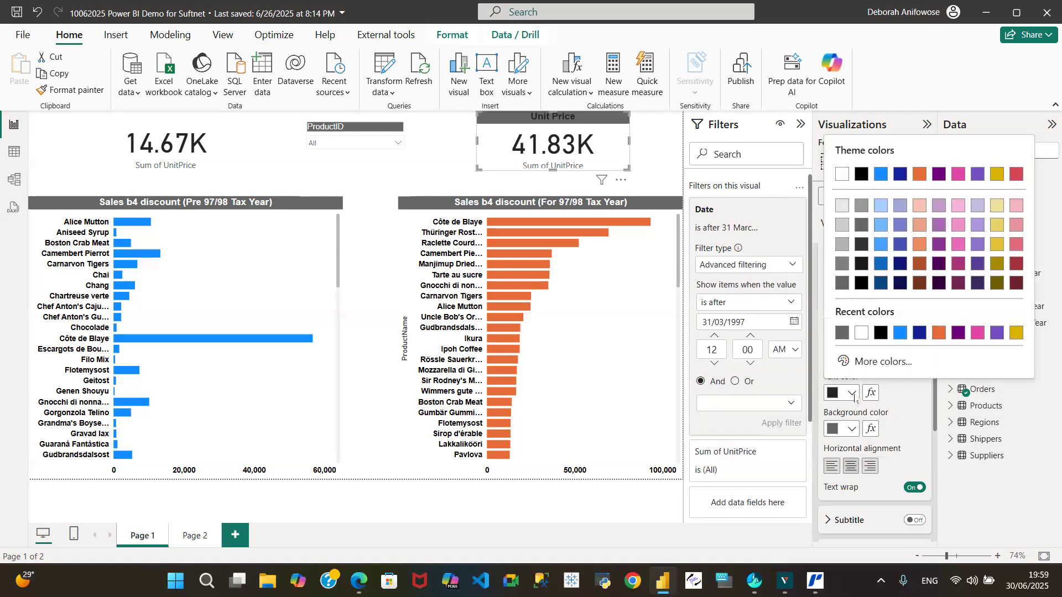
click(861, 332)
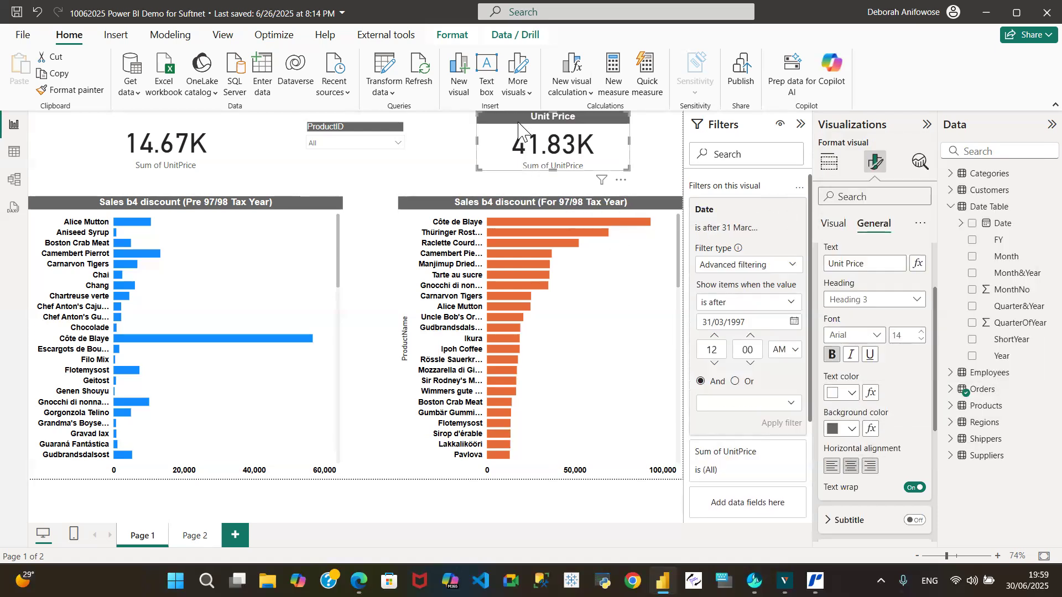
Turn off the category label of the card above the orange chart, and copy that card's formatting to the card above the blue chart.
click(834, 225)
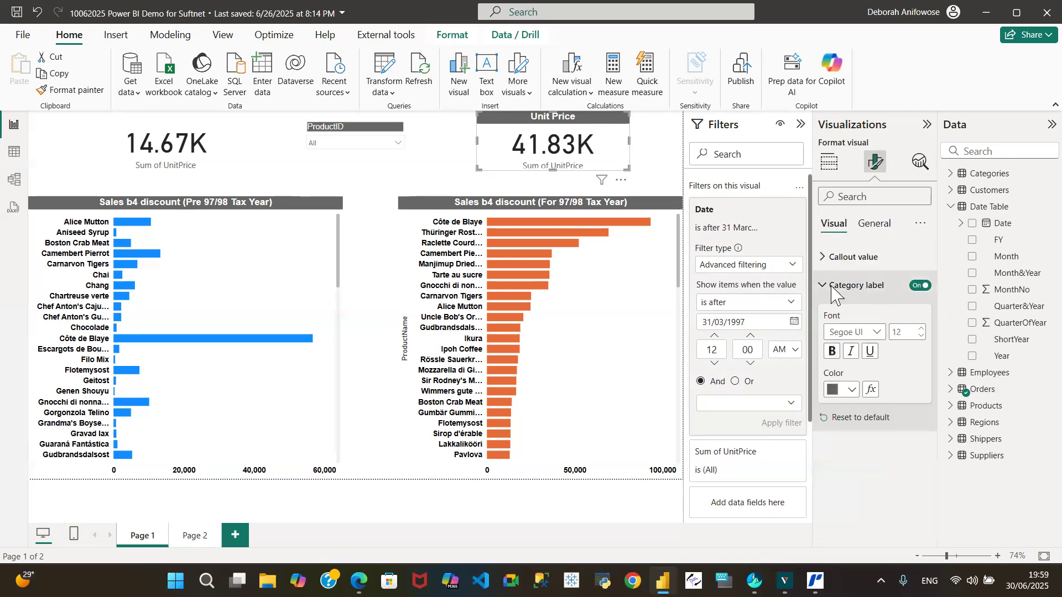
click(920, 286)
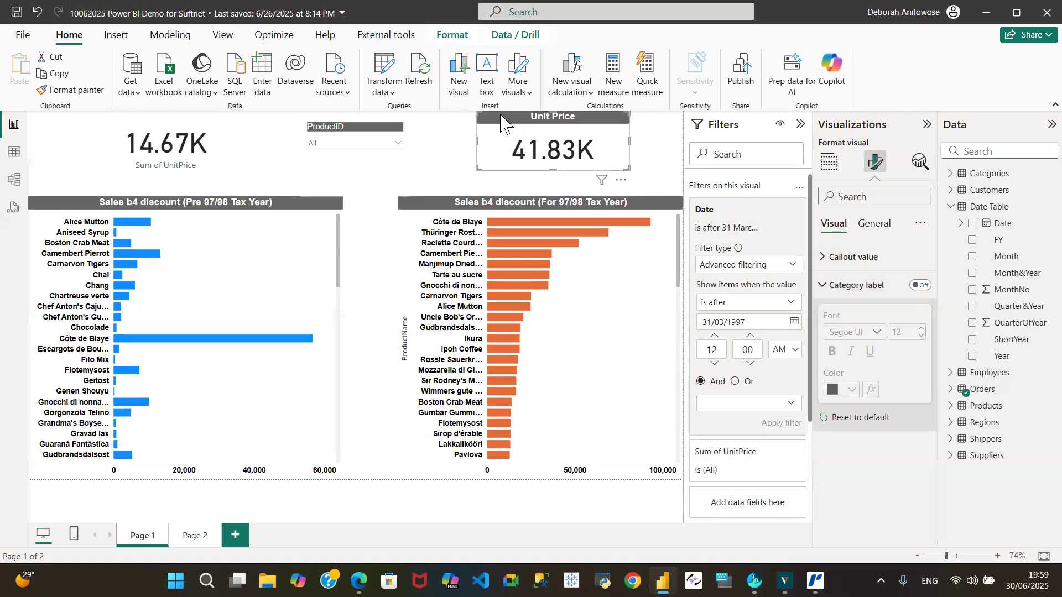
click(69, 90)
click(170, 142)
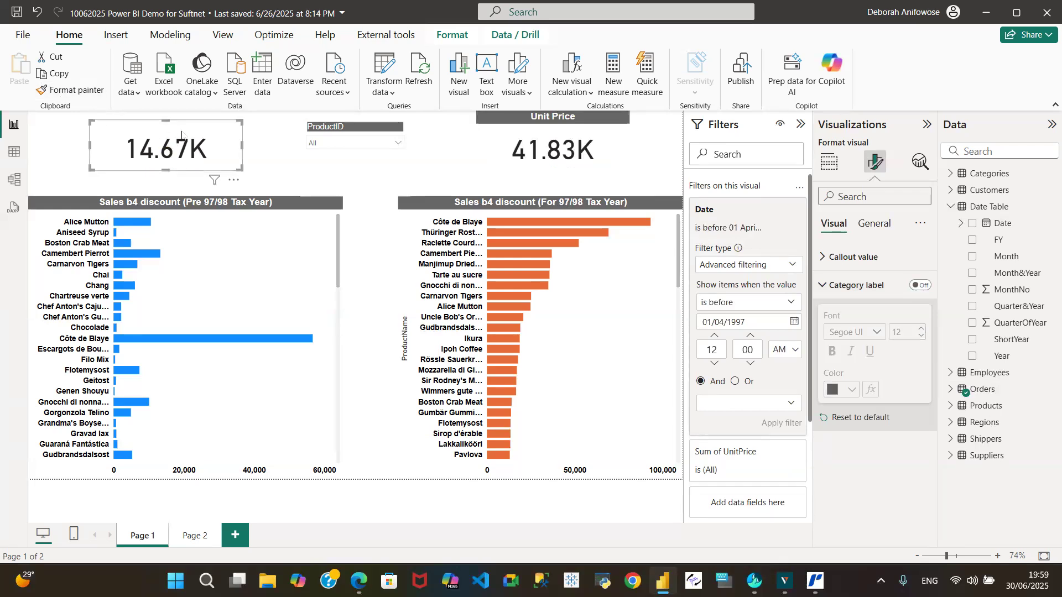
mouse_move(167, 120)
mouse_down()
mouse_move(169, 110)
mouse_move(170, 125)
mouse_up()
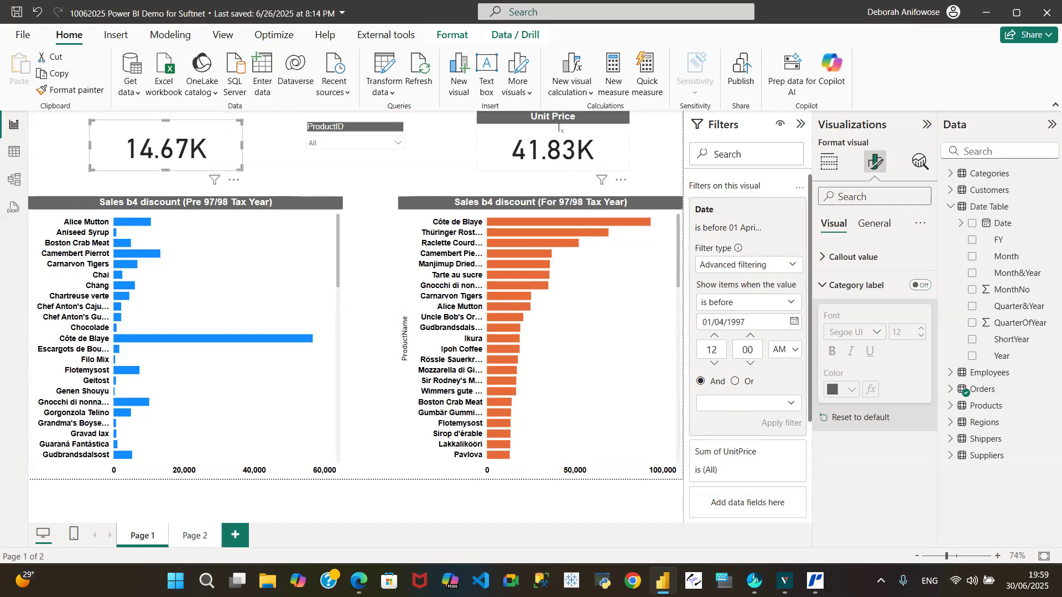
click(484, 125)
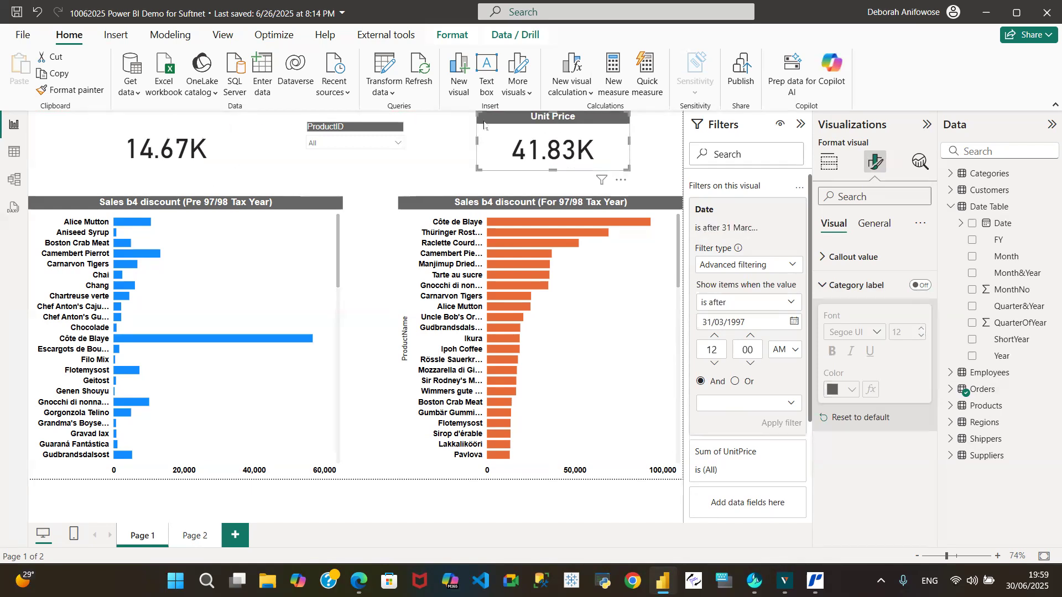
Set the title text of the card above the blue chart to "Unit Price".
click(116, 139)
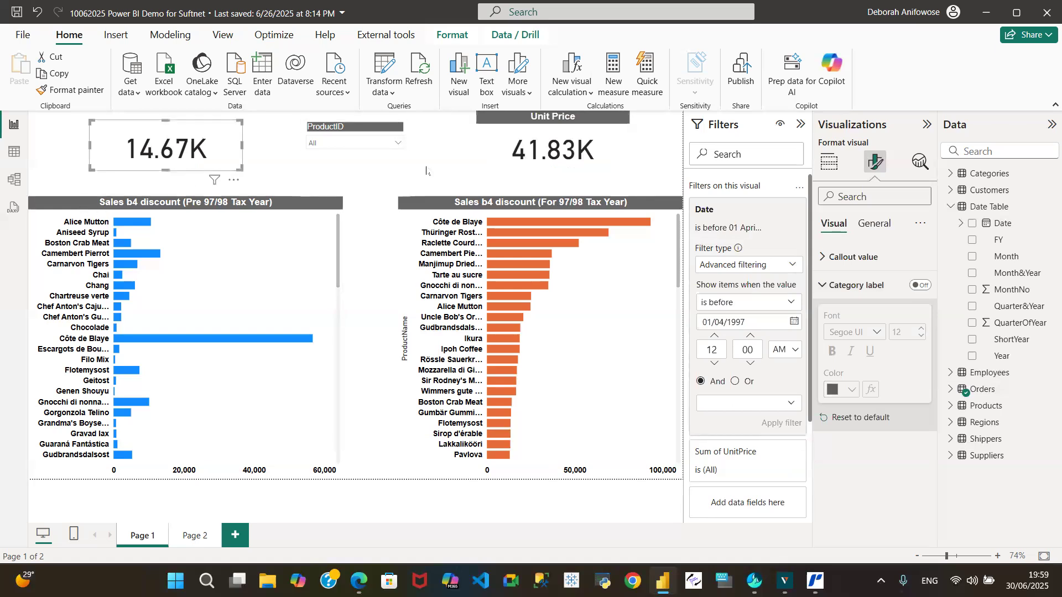
click(874, 223)
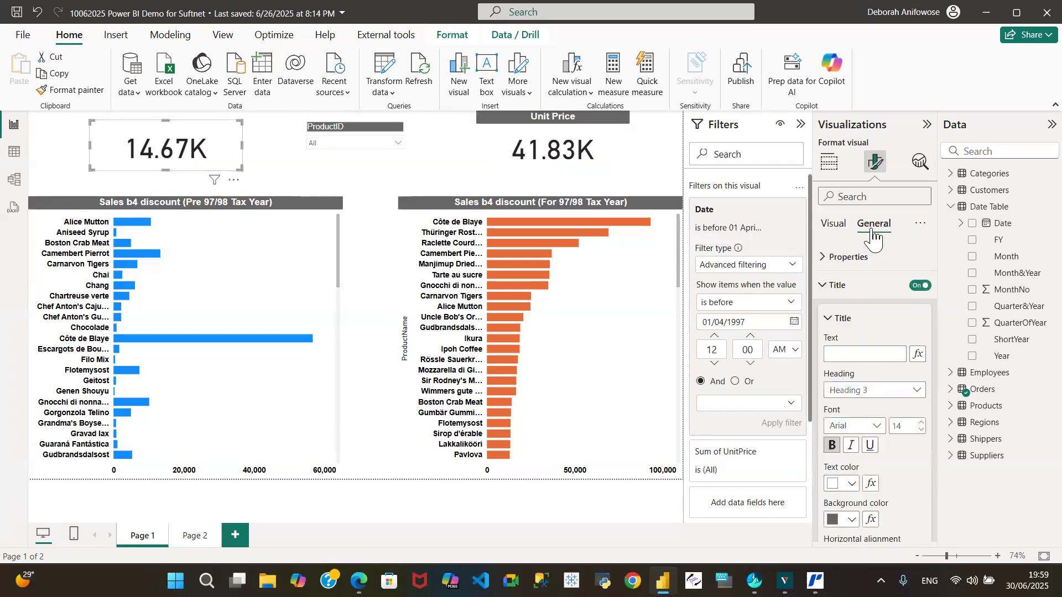
click(843, 356)
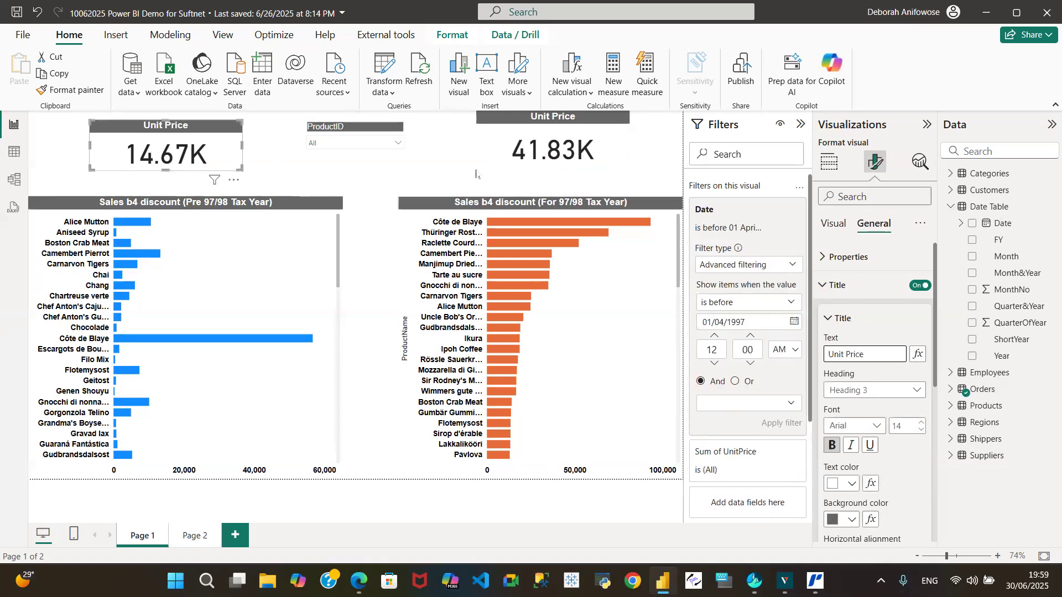
click(266, 172)
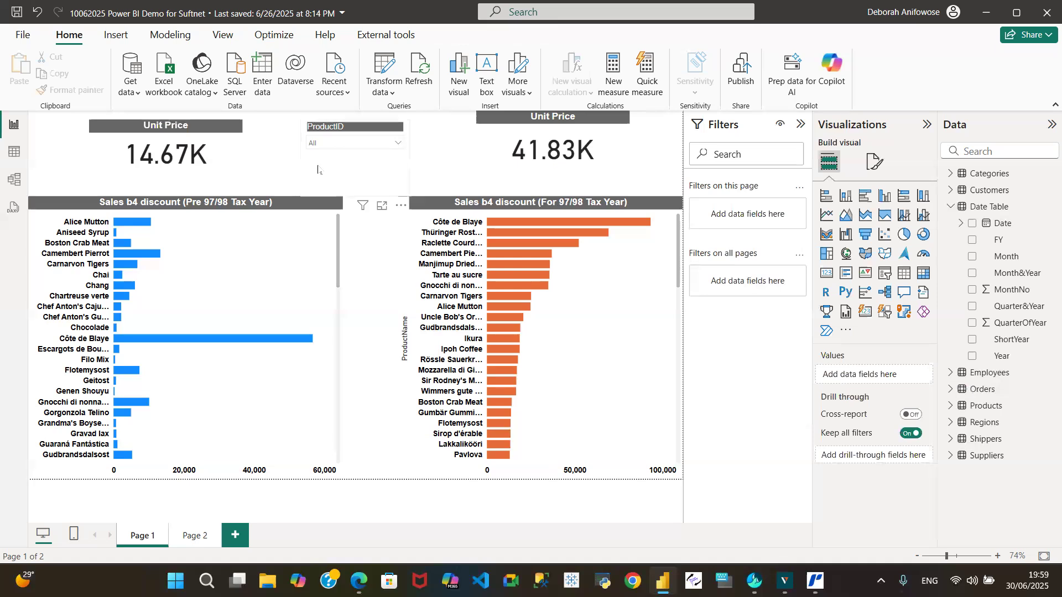
click(112, 151)
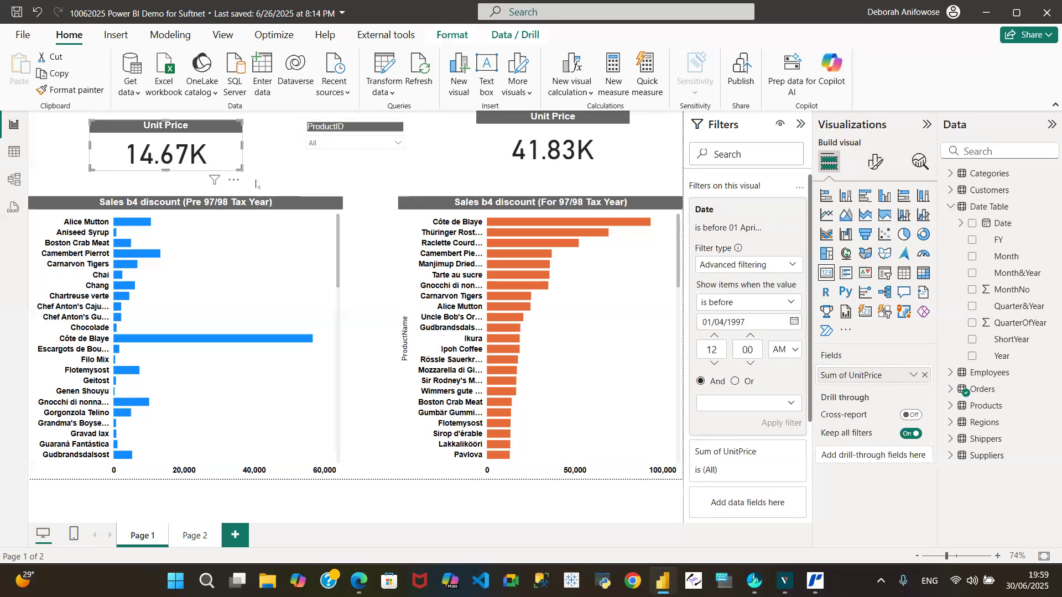
click(233, 181)
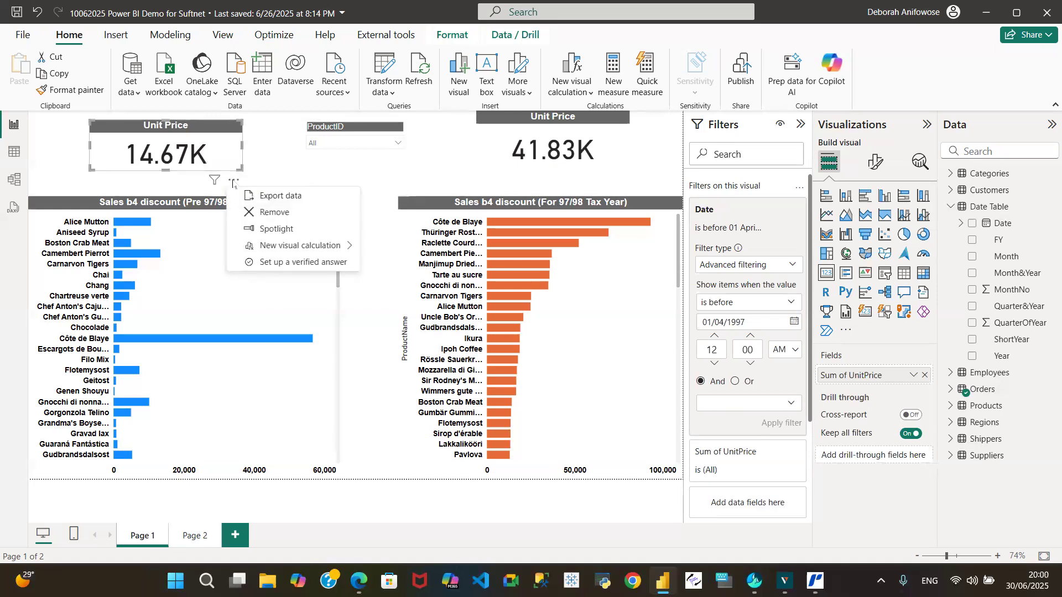
click(233, 181)
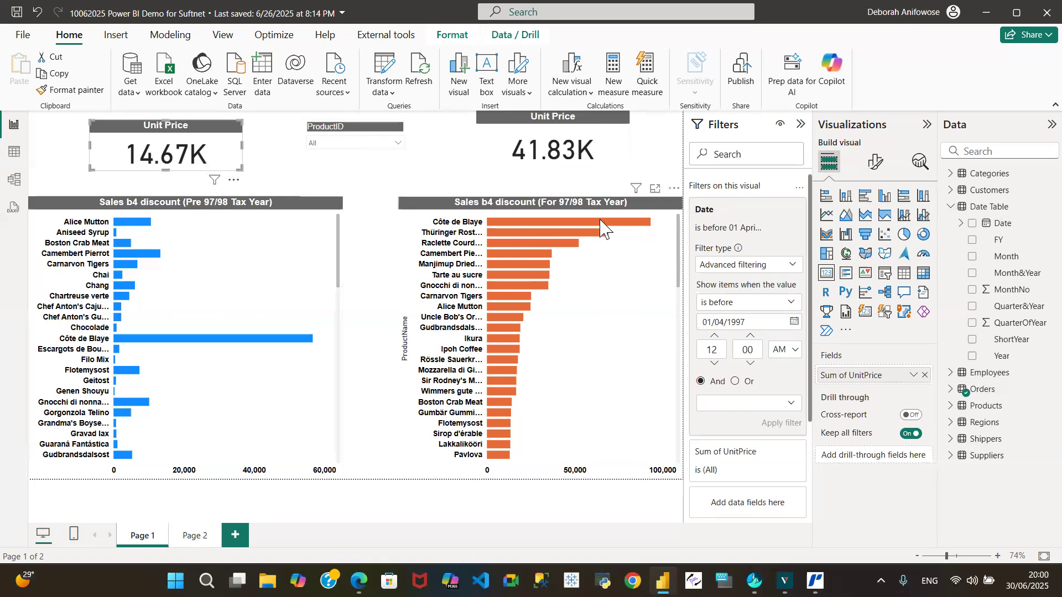
Enable Edit interactions with the blue chart selected, and nudge the "Unit Price" card above it slightly to the right.
click(461, 37)
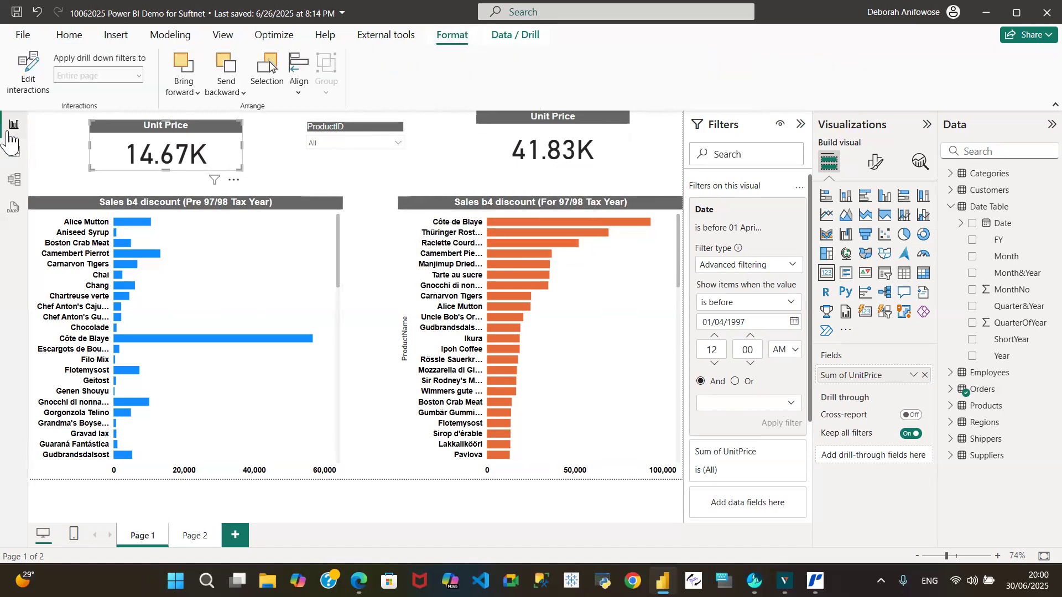
click(24, 86)
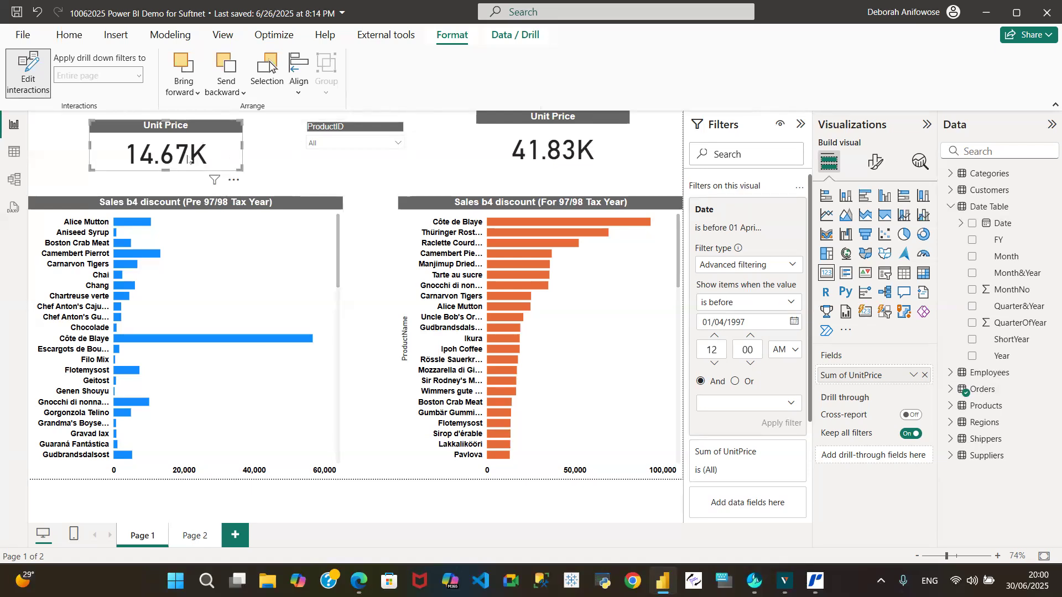
click(324, 208)
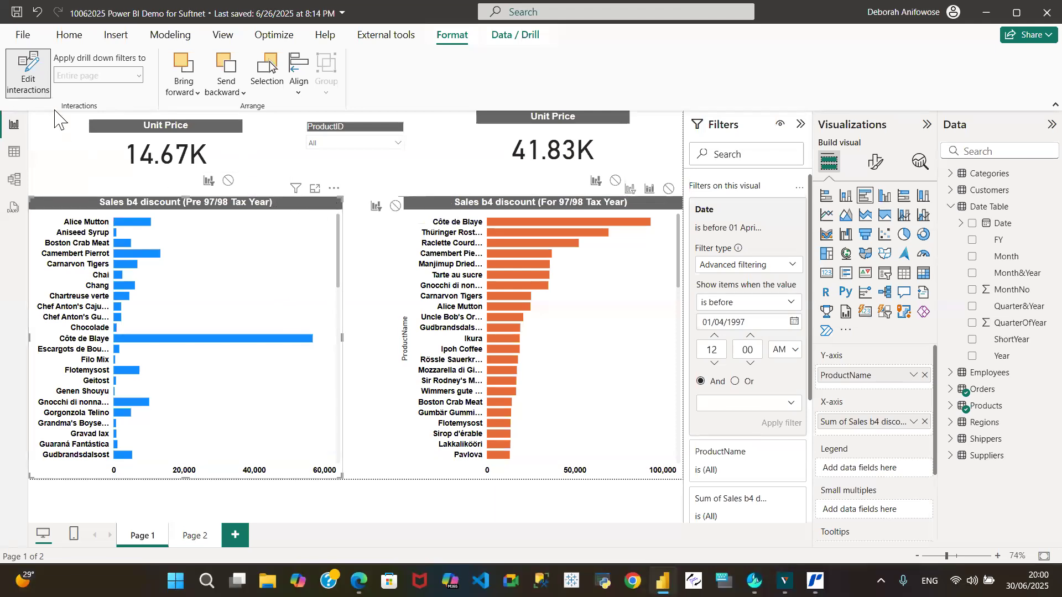
click(25, 76)
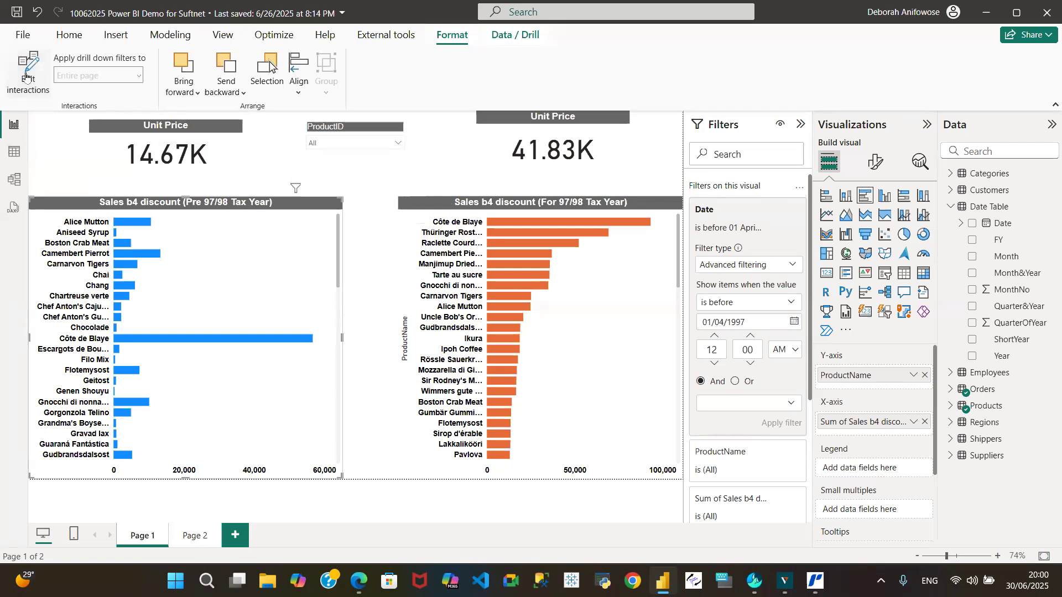
click(25, 76)
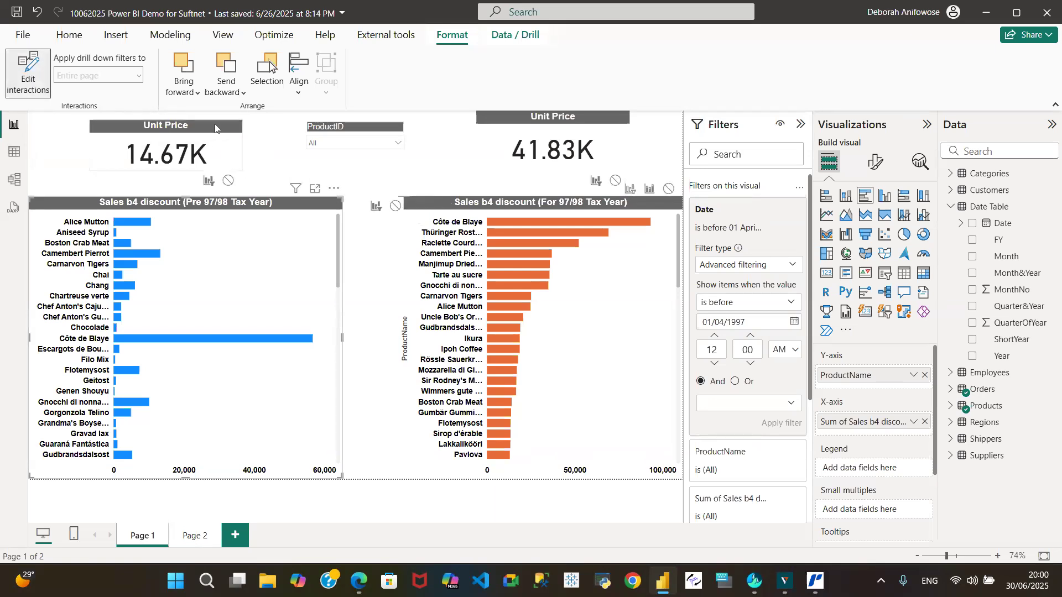
drag(215, 129, 219, 130)
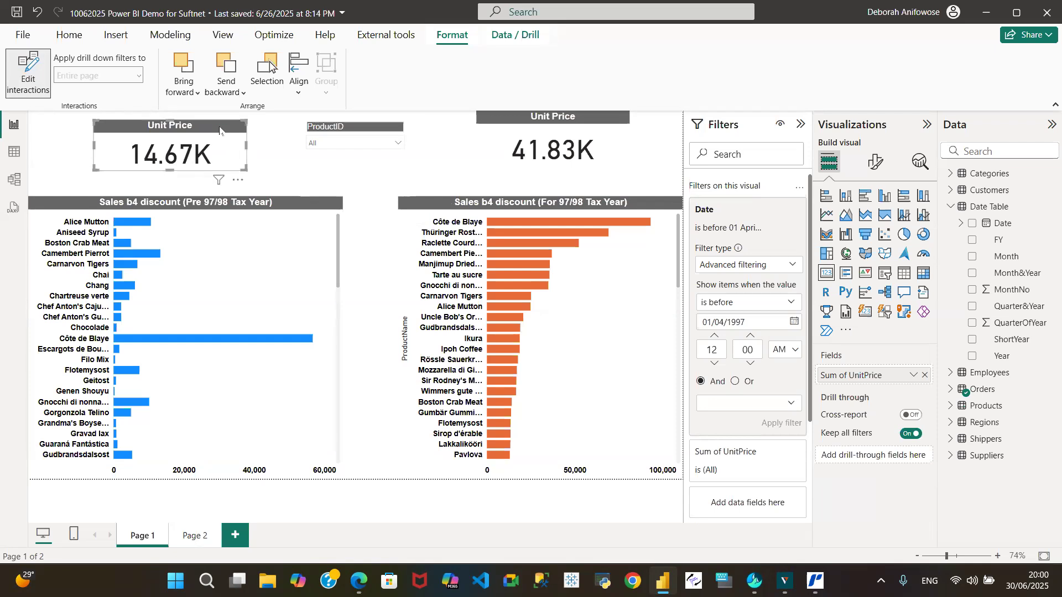
click(280, 157)
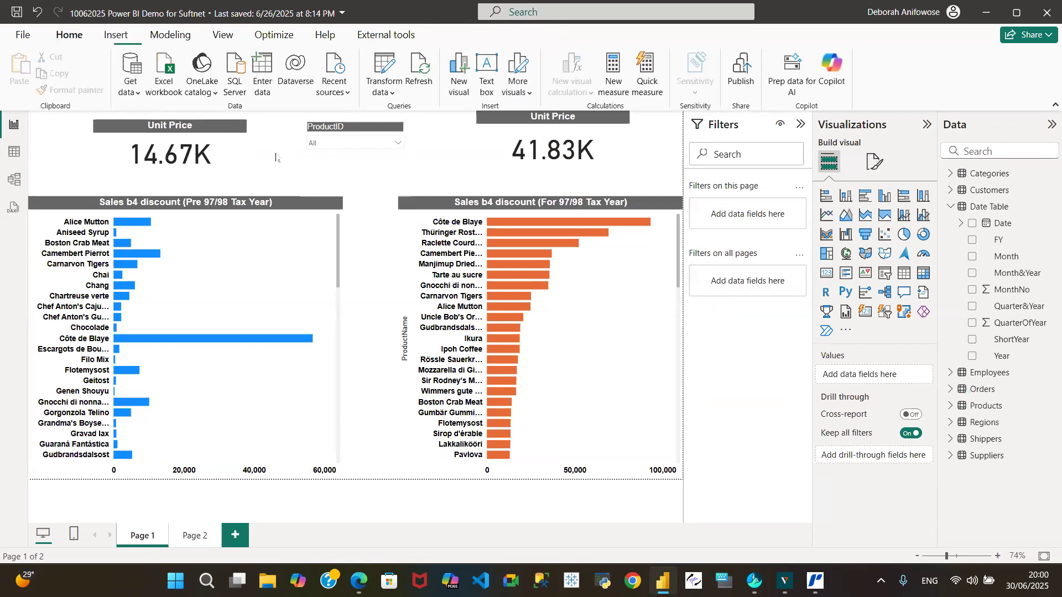
Filter the page to ProductID 1 with the slicer.
click(398, 144)
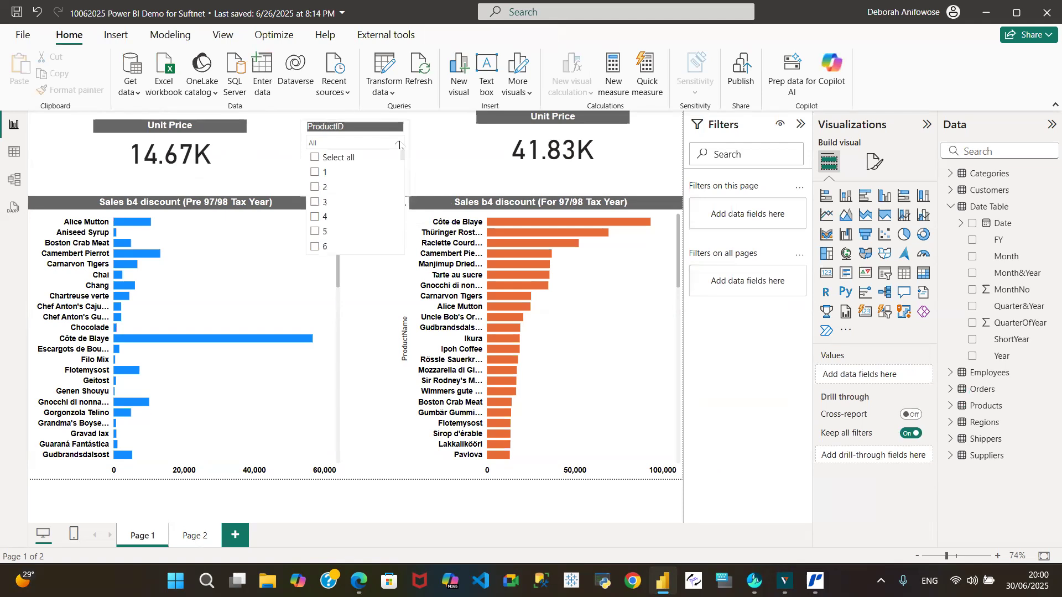
click(317, 174)
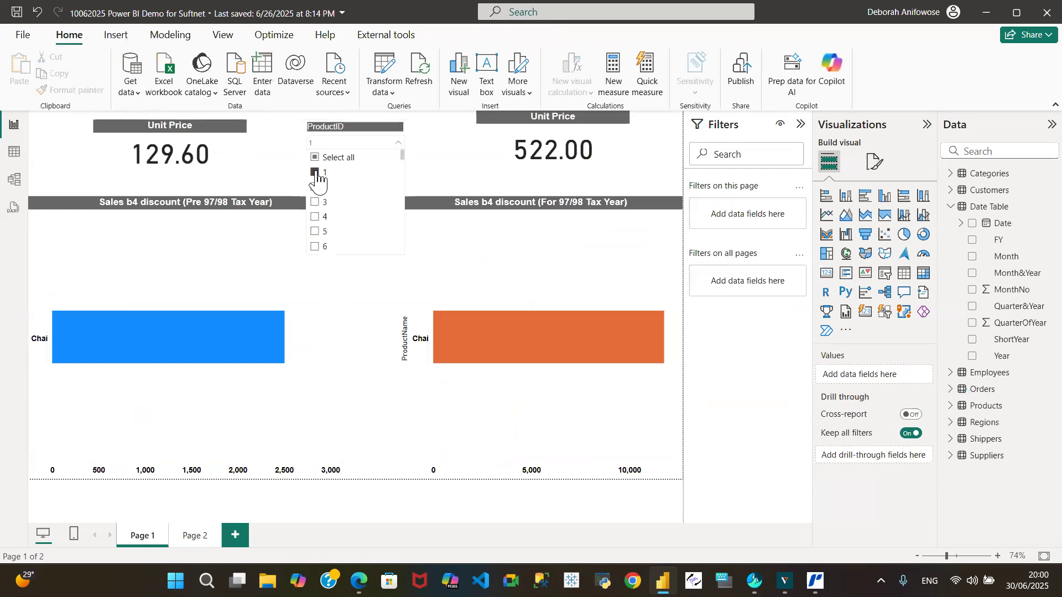
Set the aggregation of UnitPrice in the card above the blue chart to Minimum.
click(127, 132)
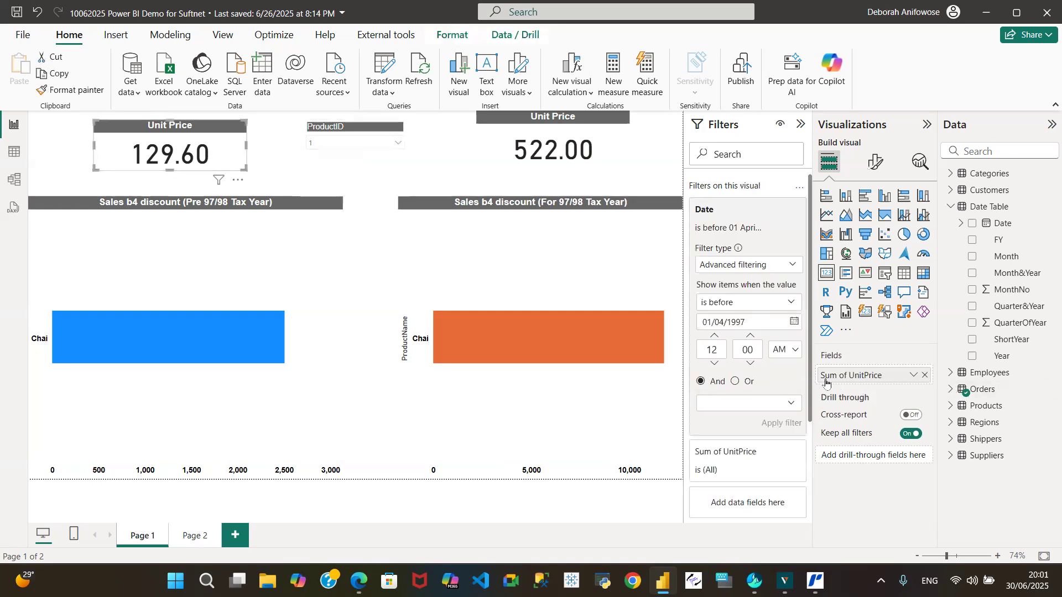
click(913, 379)
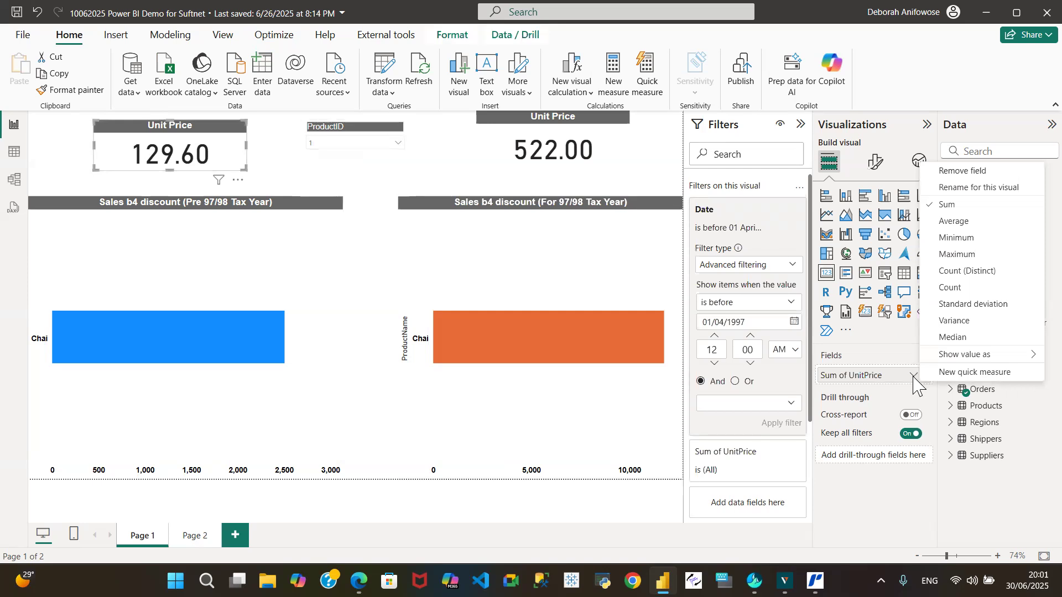
mouse_move(938, 358)
click(14, 152)
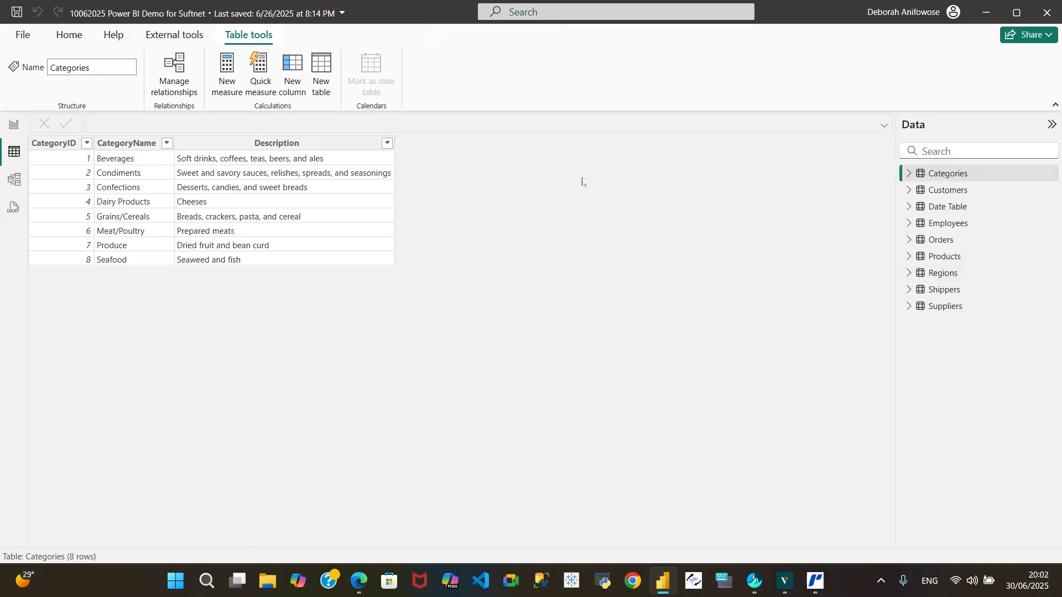
click(16, 131)
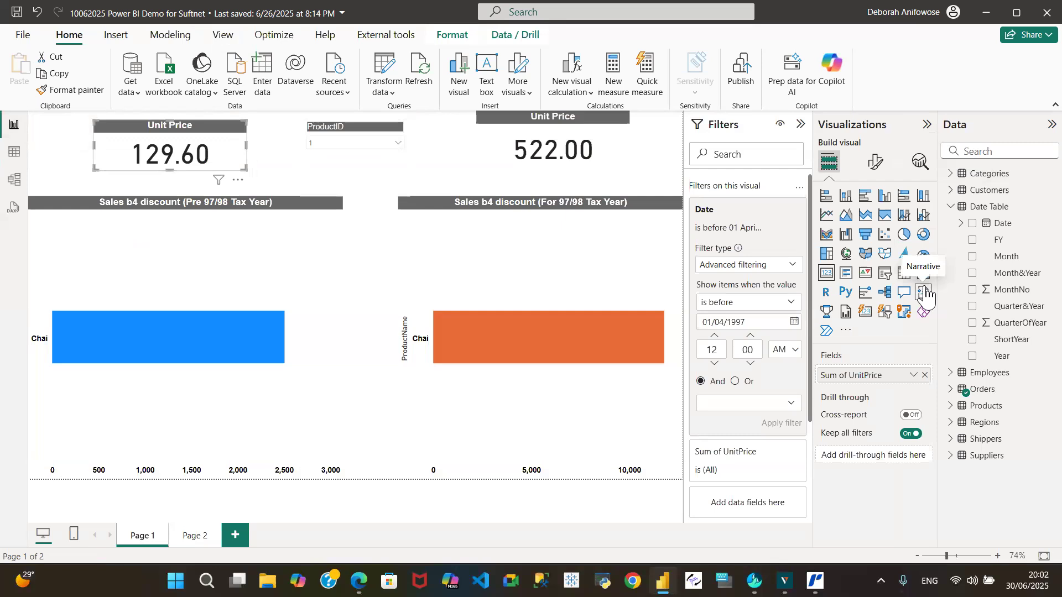
click(913, 376)
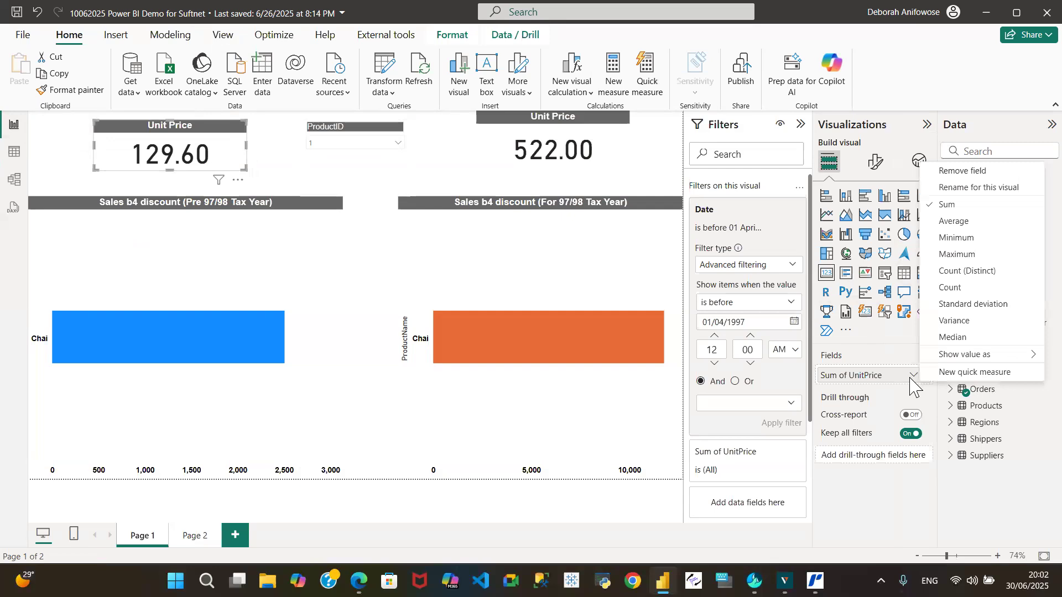
click(951, 239)
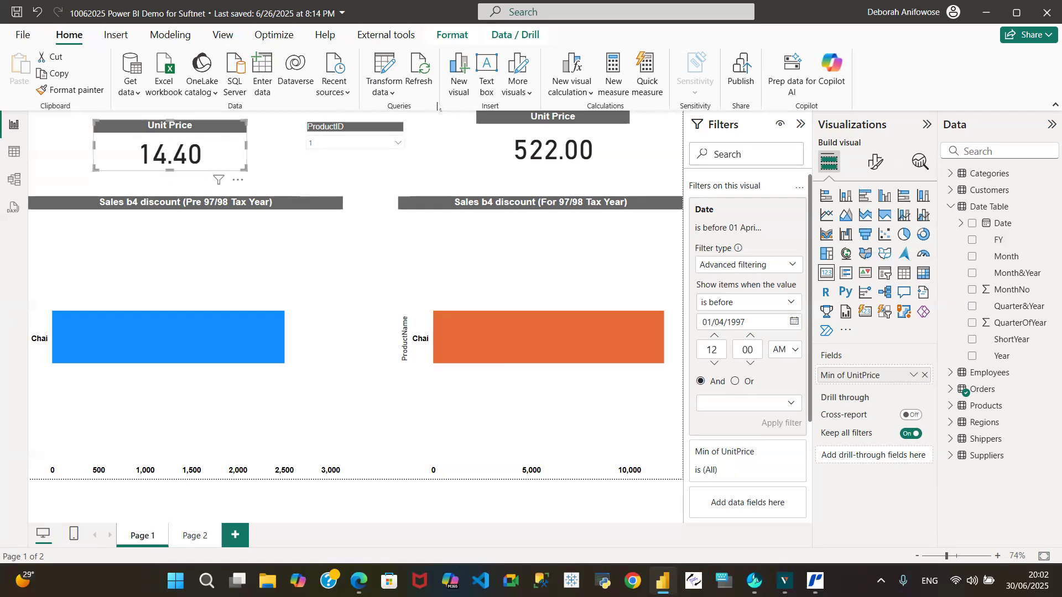
Set the aggregation of UnitPrice in the card above the orange chart to Minimum.
click(506, 125)
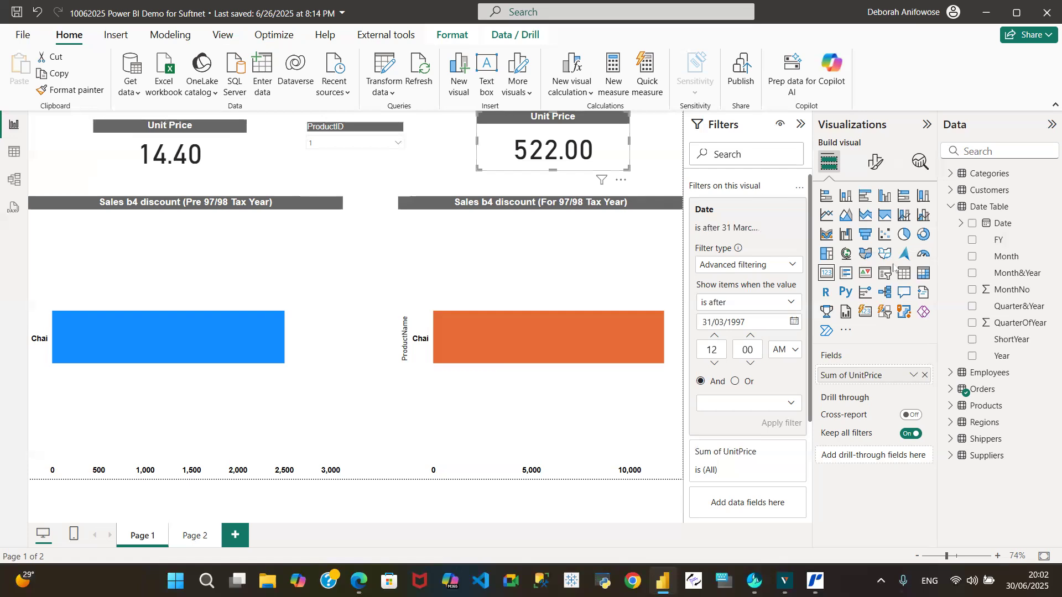
click(914, 376)
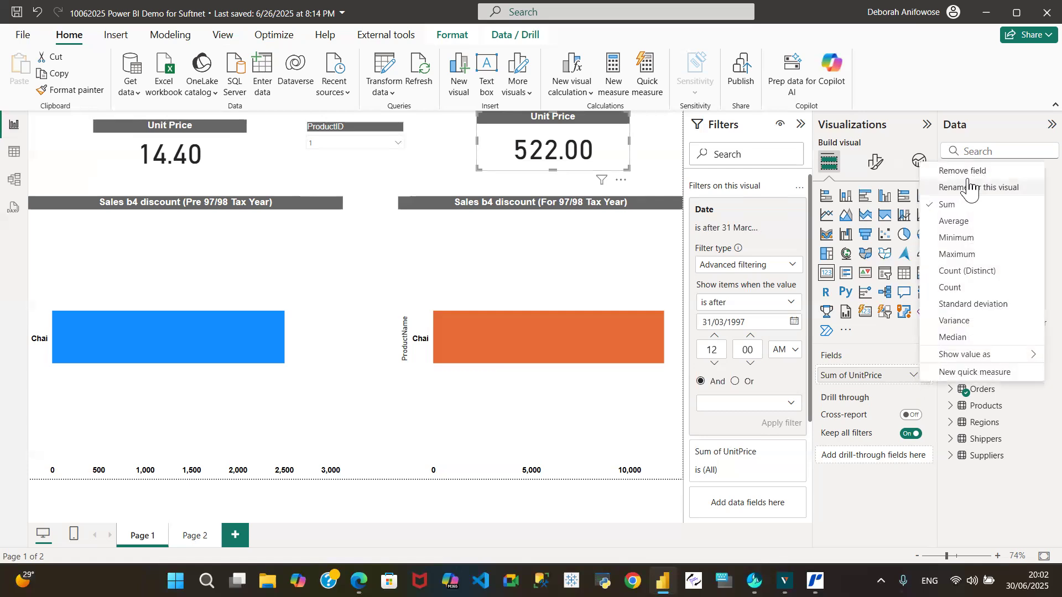
click(955, 237)
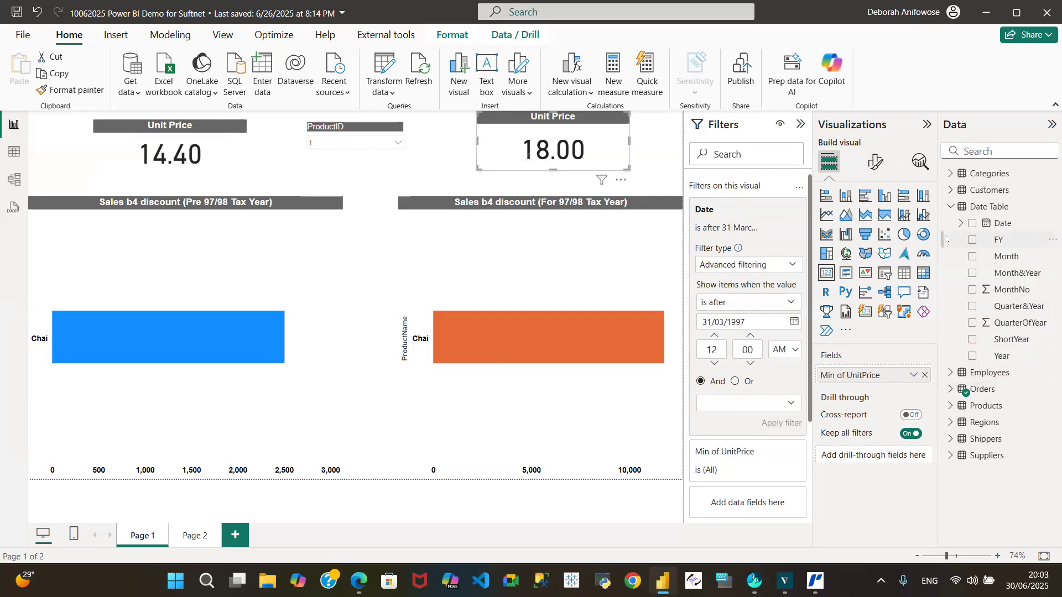
Change the UnitPrice aggregation to Maximum in the card above the orange chart and in the card above the blue chart.
click(913, 377)
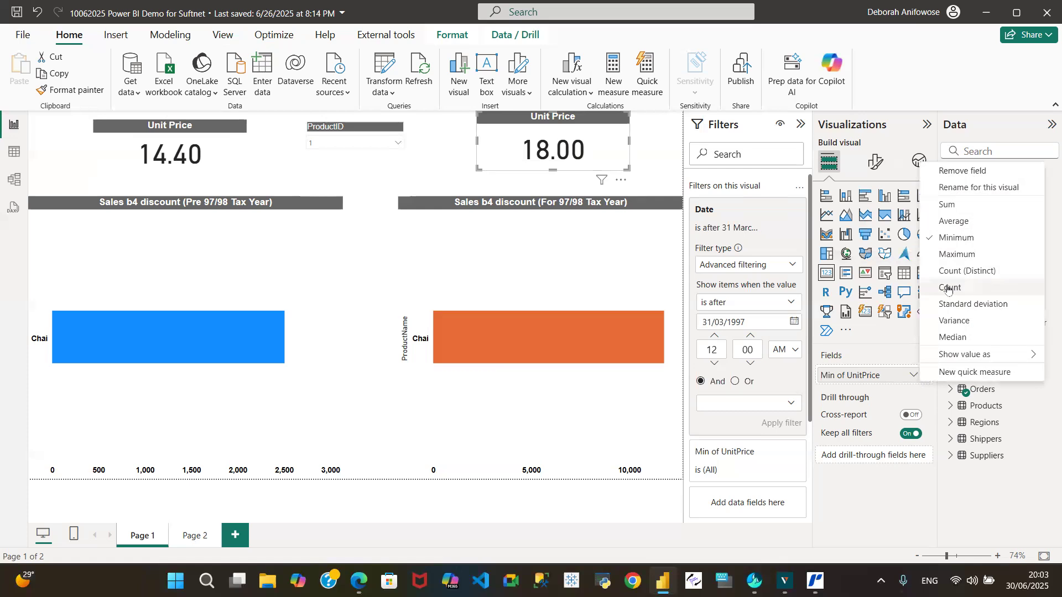
click(947, 256)
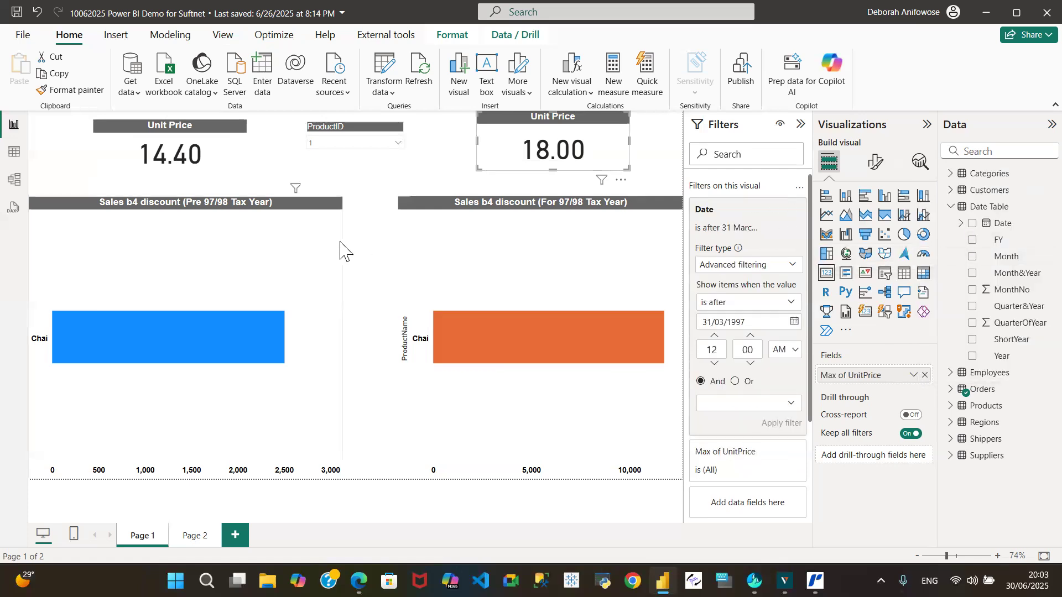
click(241, 133)
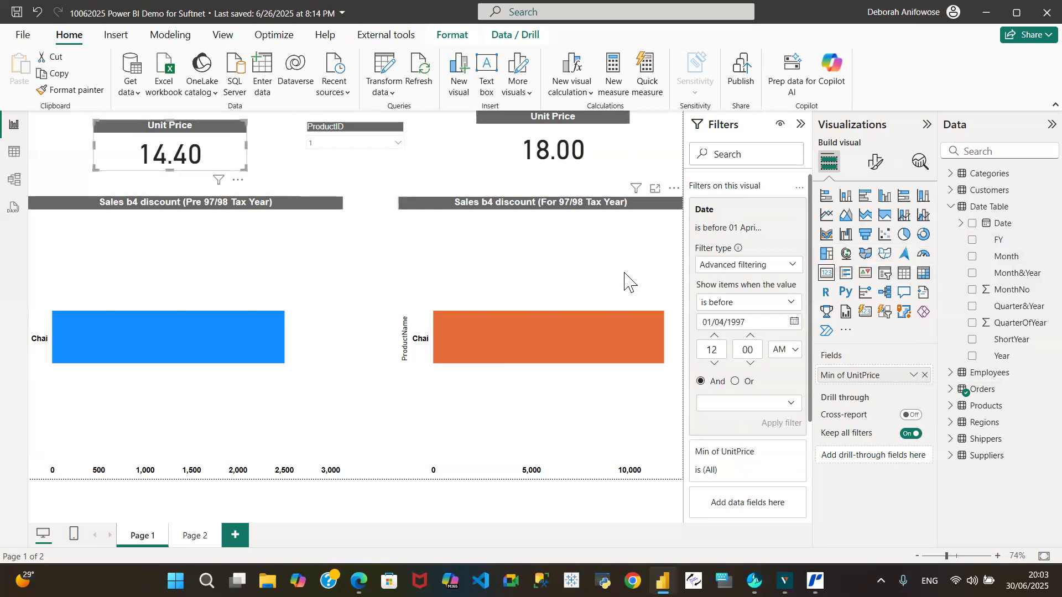
click(914, 375)
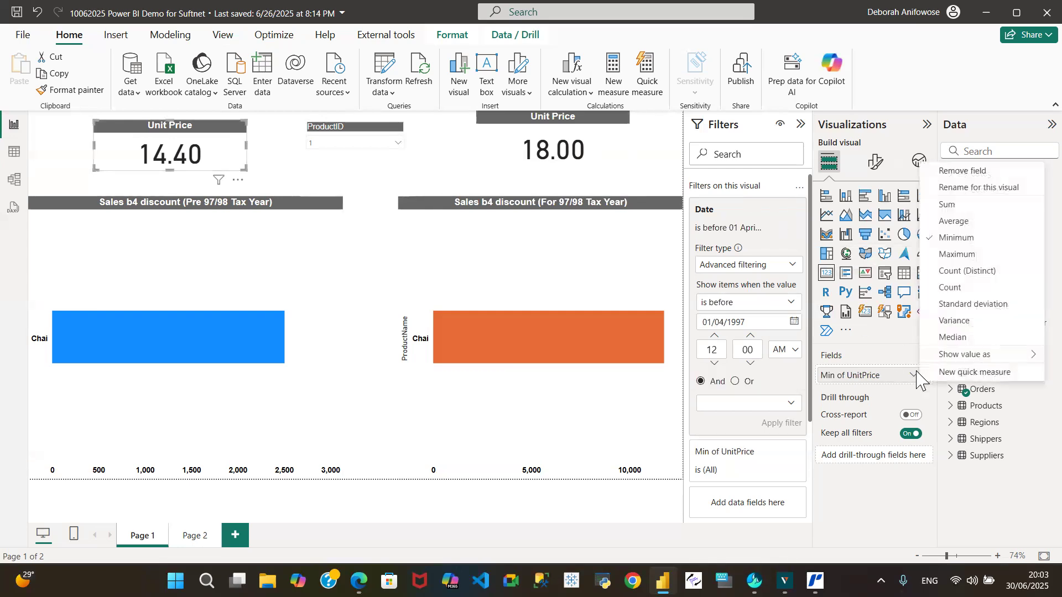
click(949, 256)
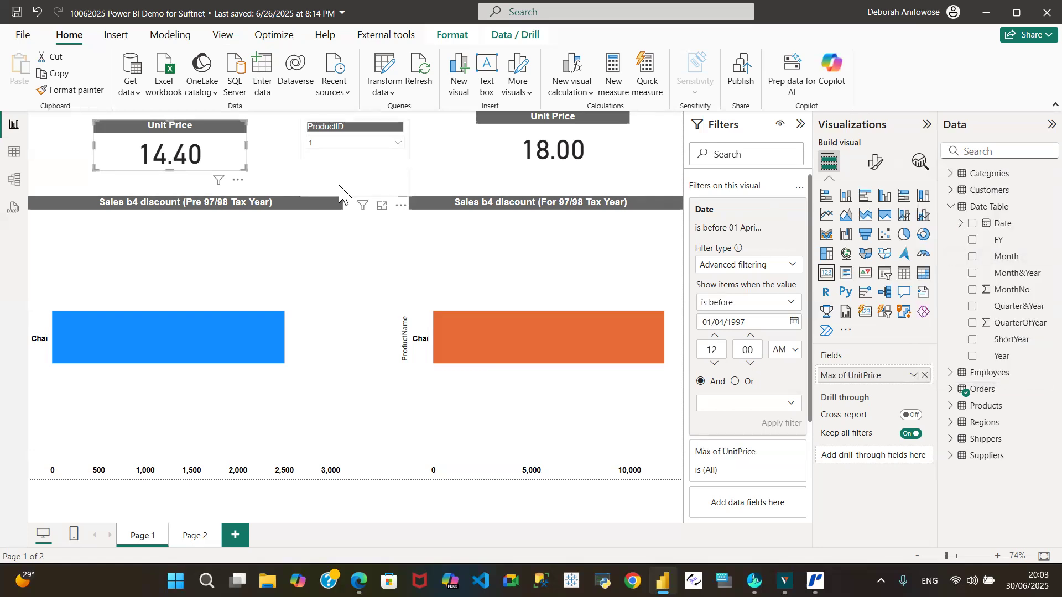
Filter the page to ProductID 2 and check the sales values of the blue and orange bars.
click(398, 143)
click(316, 187)
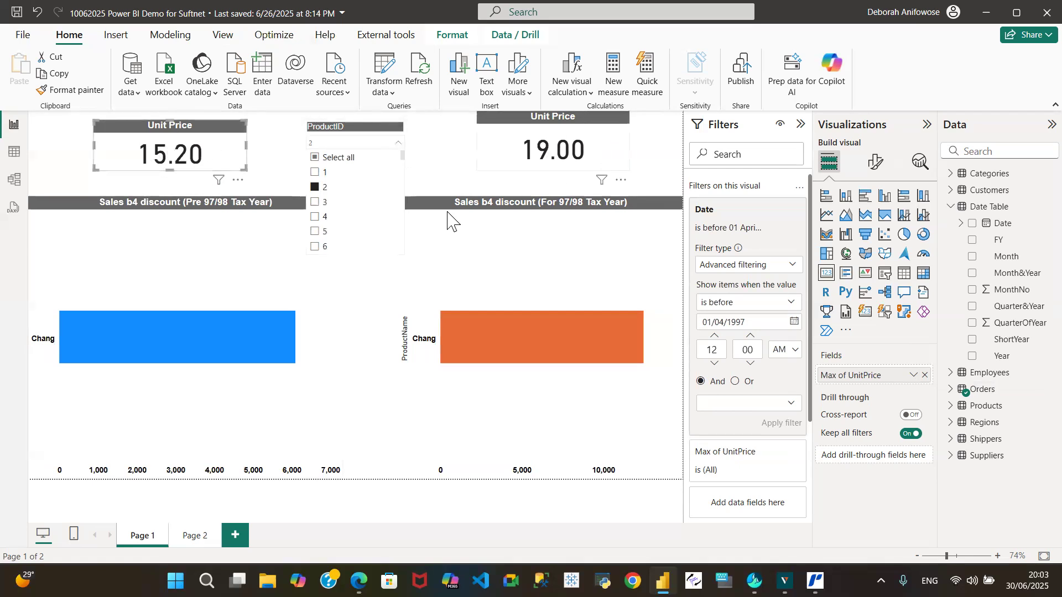
mouse_move(218, 341)
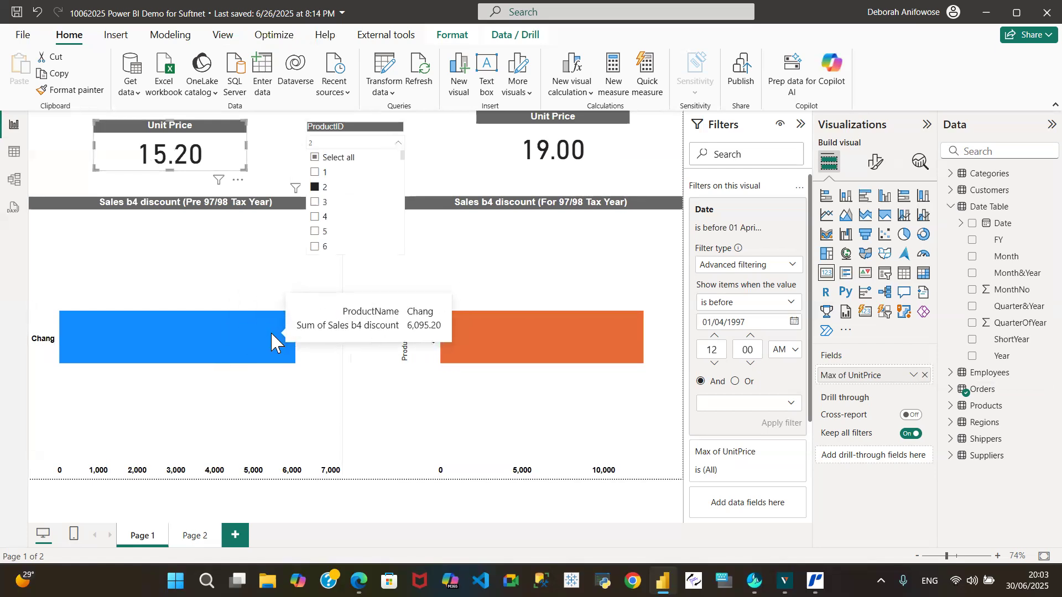
mouse_move(550, 328)
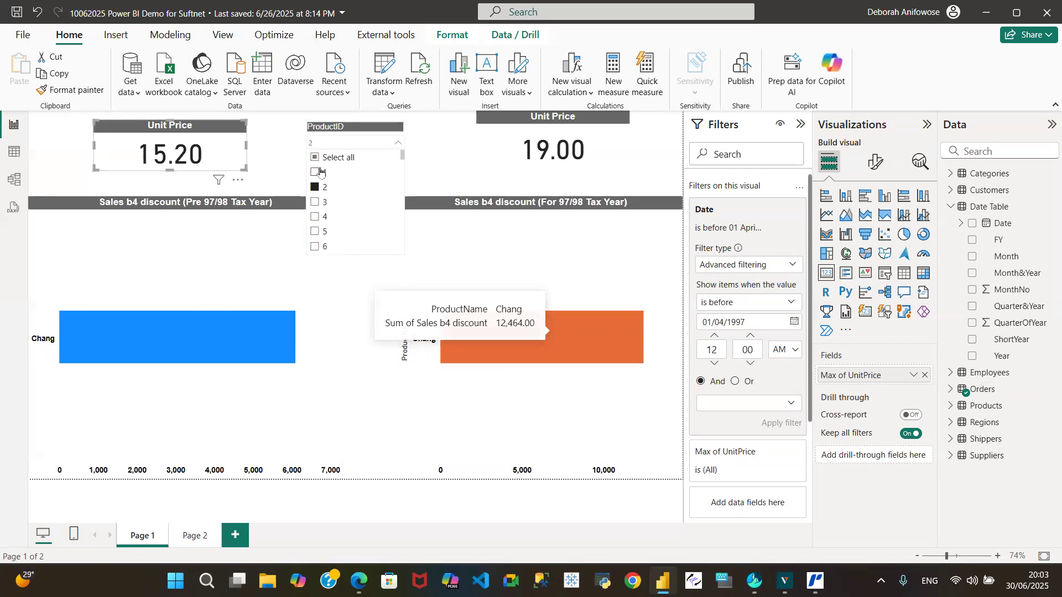
Filter the page by single ProductIDs from 3 to 11 in turn, comparing unit prices and sales across both periods.
click(316, 202)
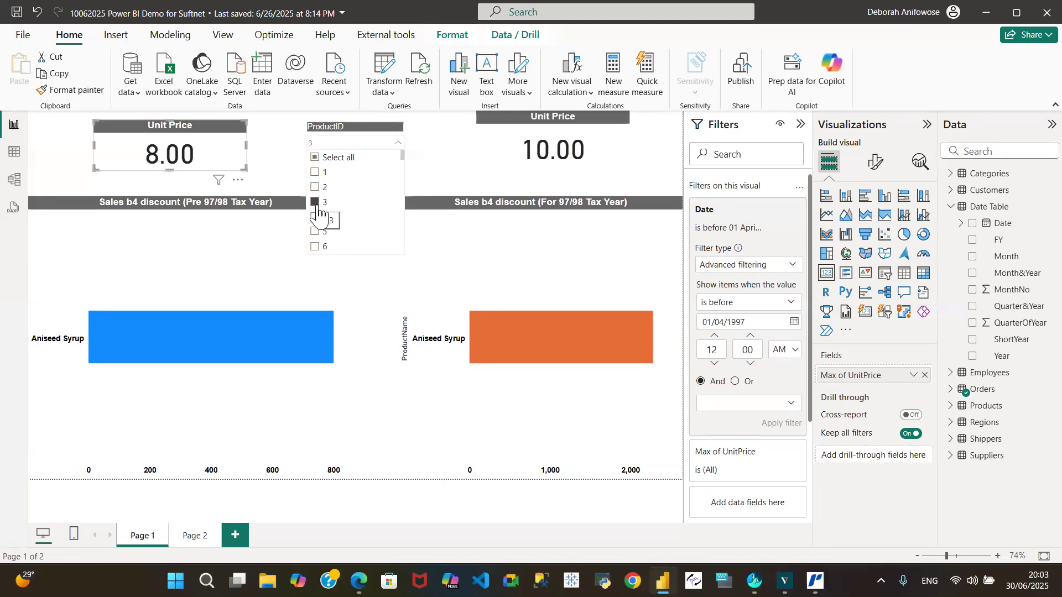
click(317, 217)
click(319, 234)
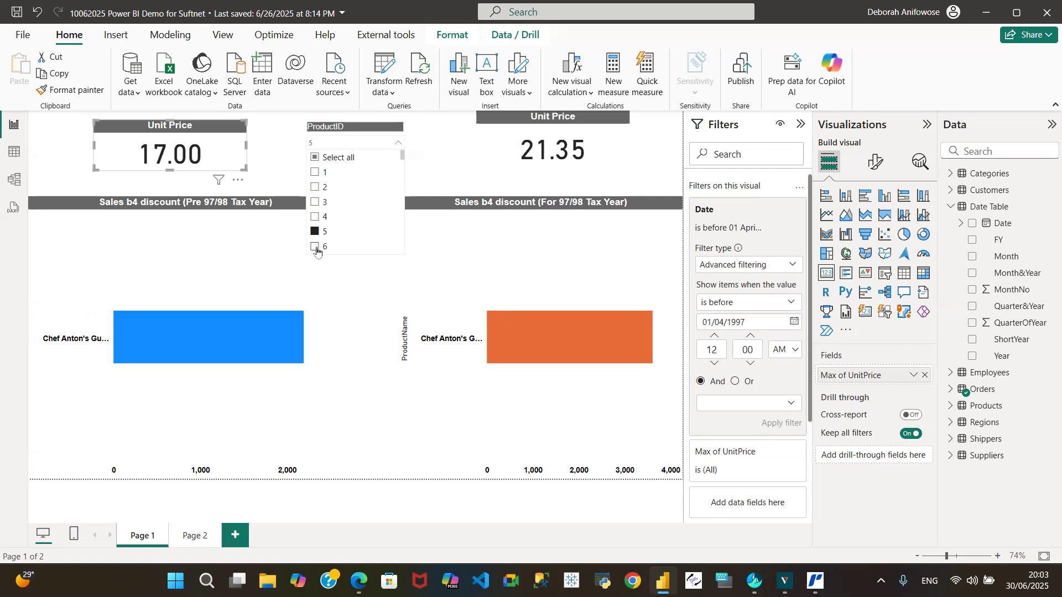
click(316, 247)
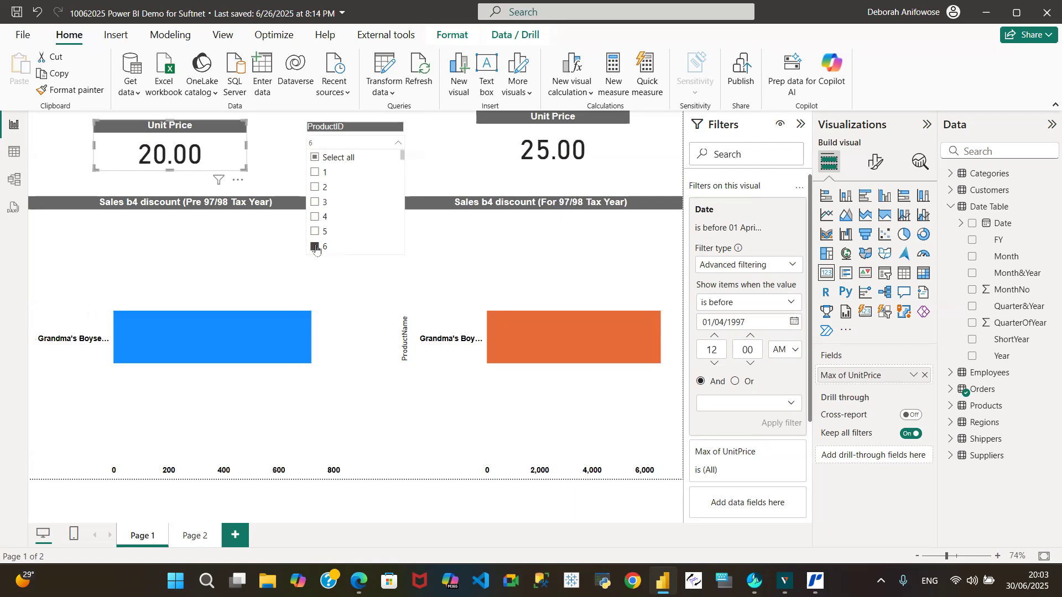
scroll(402, 157, down, 3)
click(315, 190)
click(314, 206)
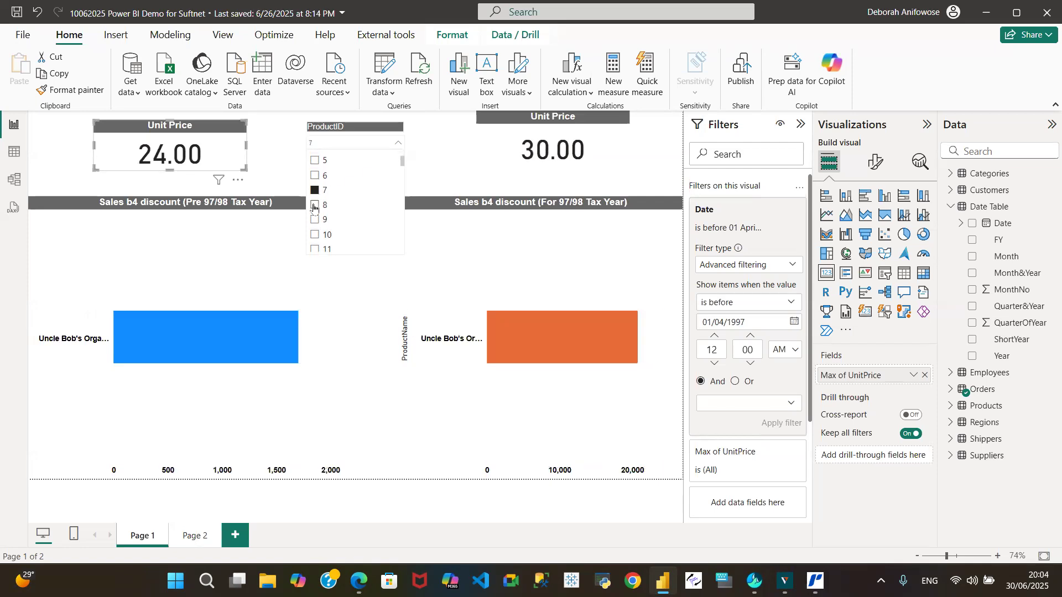
click(315, 220)
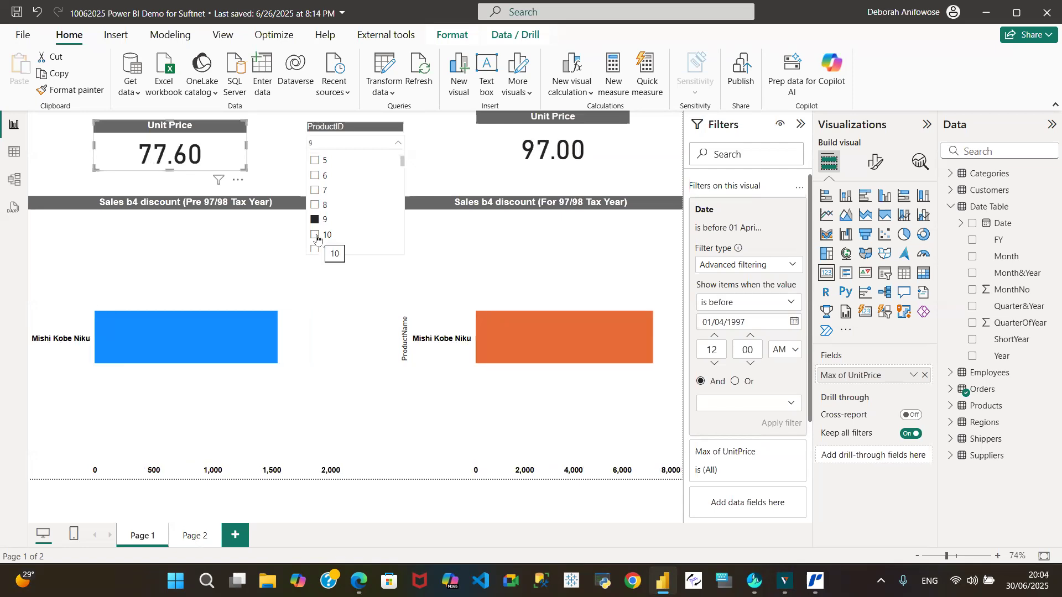
click(317, 238)
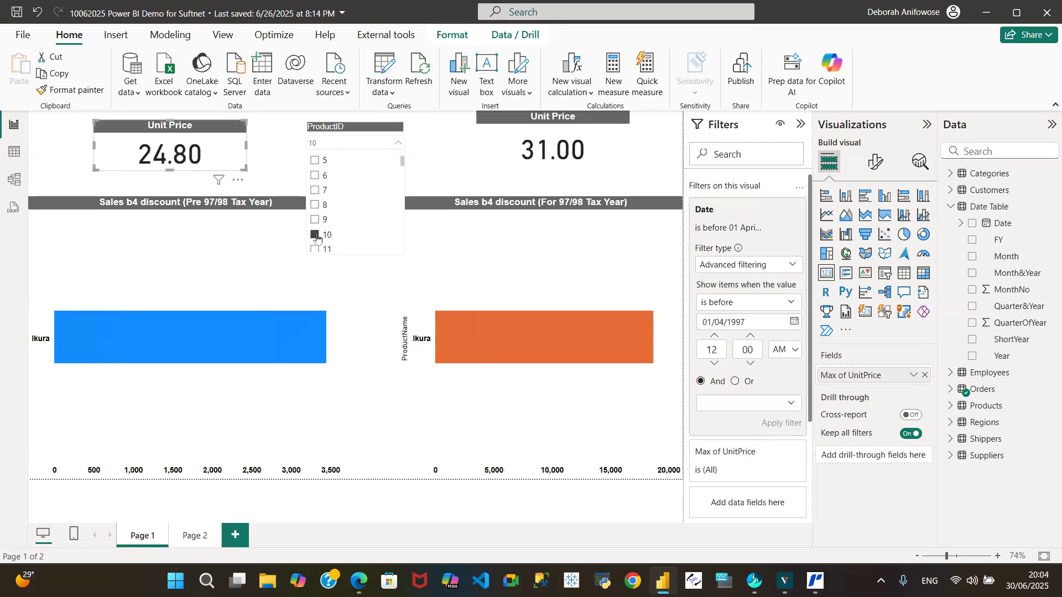
click(315, 219)
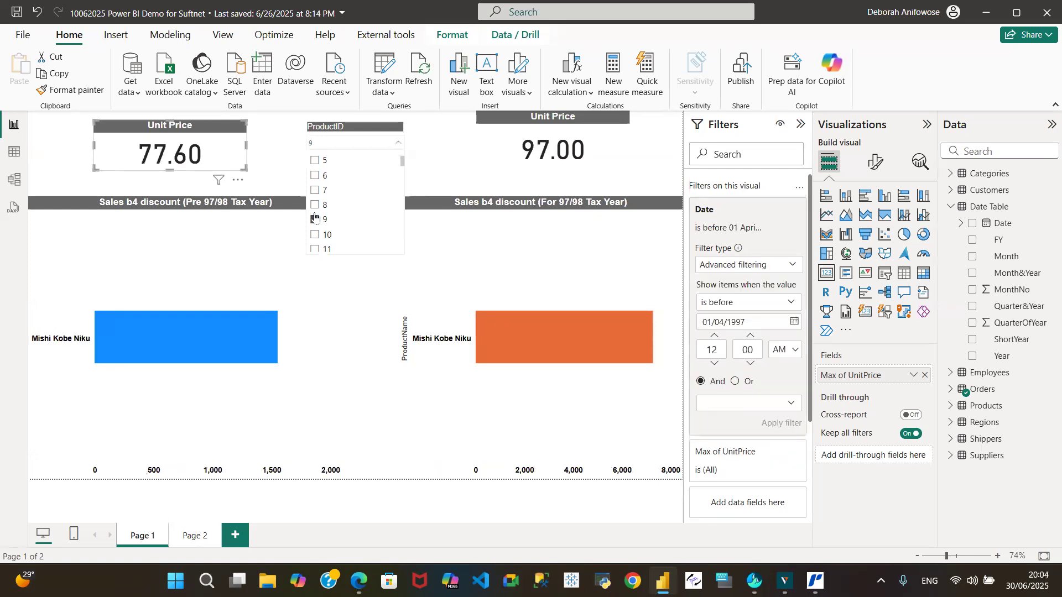
click(316, 237)
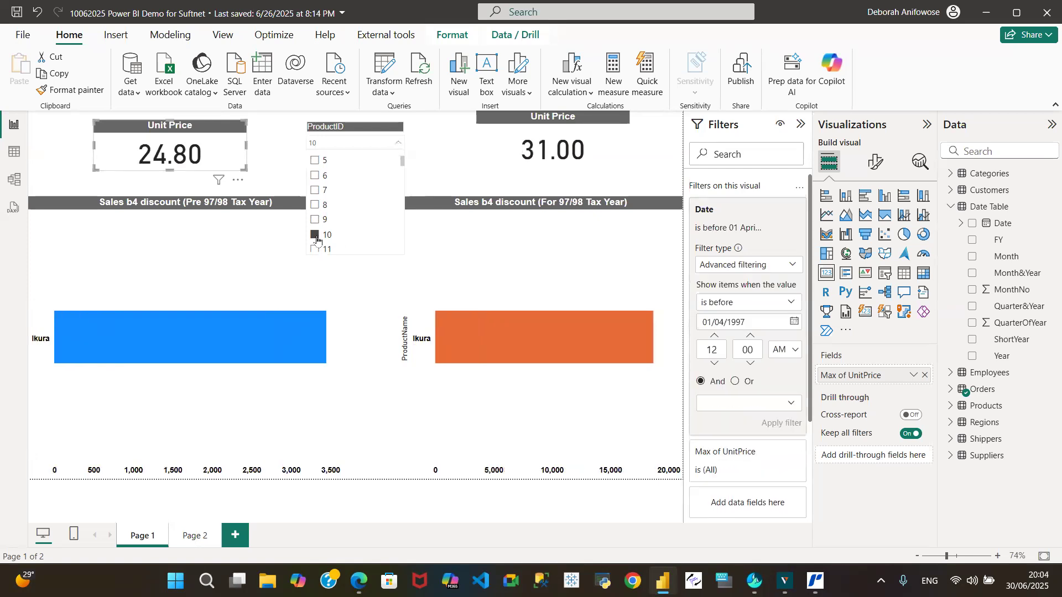
click(315, 250)
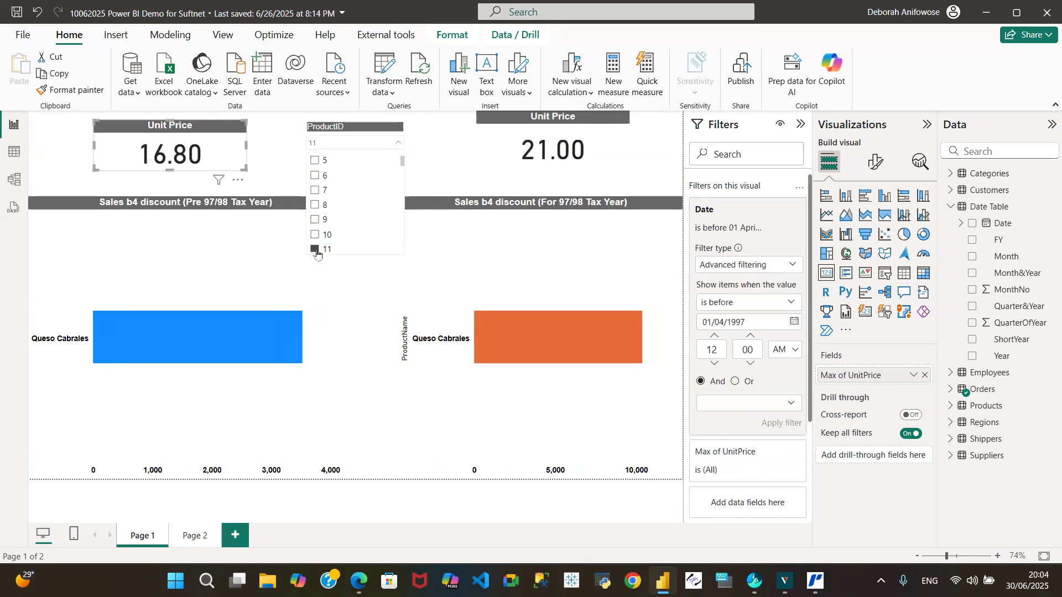
Clear the ProductID slicer's selection, and make the slicer slightly wider and shorter.
click(316, 250)
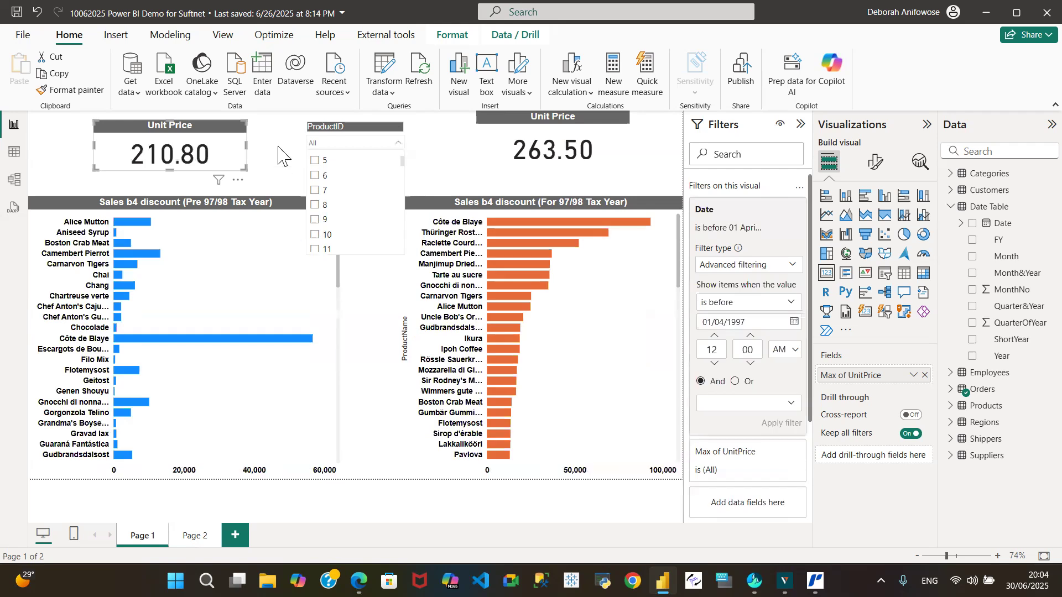
click(282, 156)
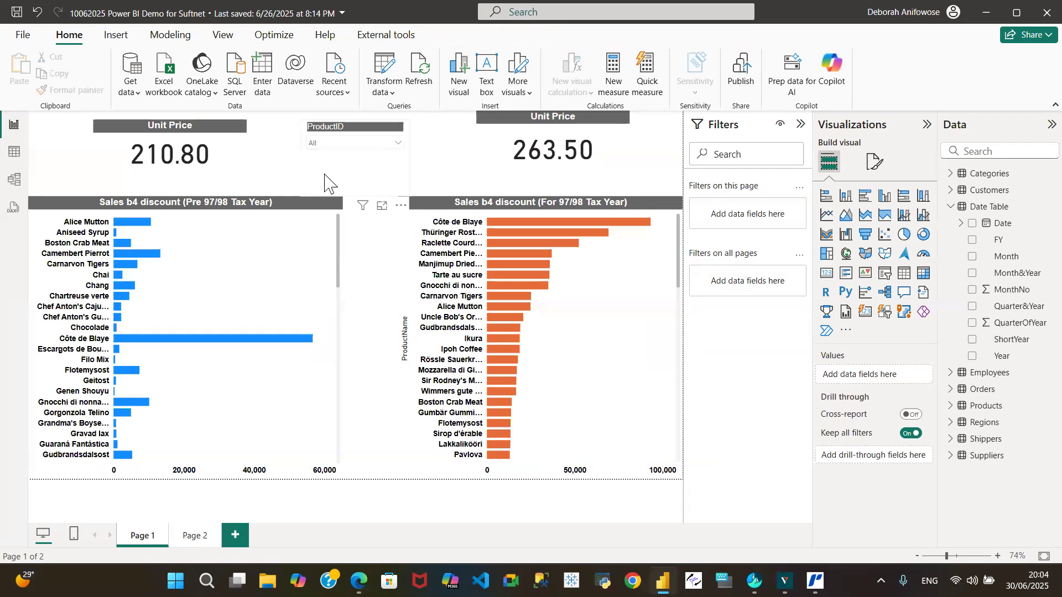
click(349, 171)
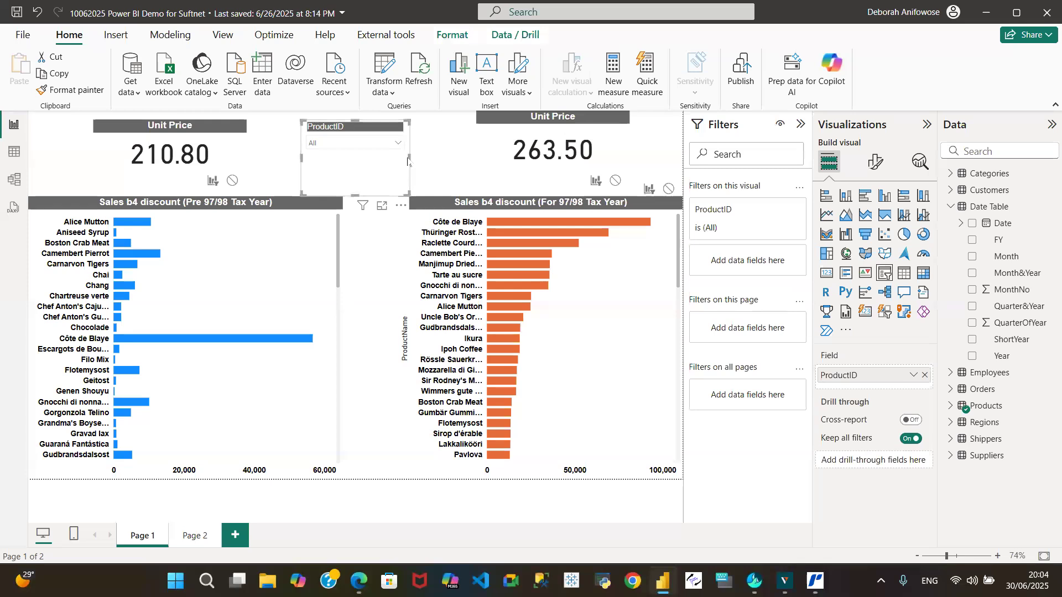
drag(408, 157, 431, 158)
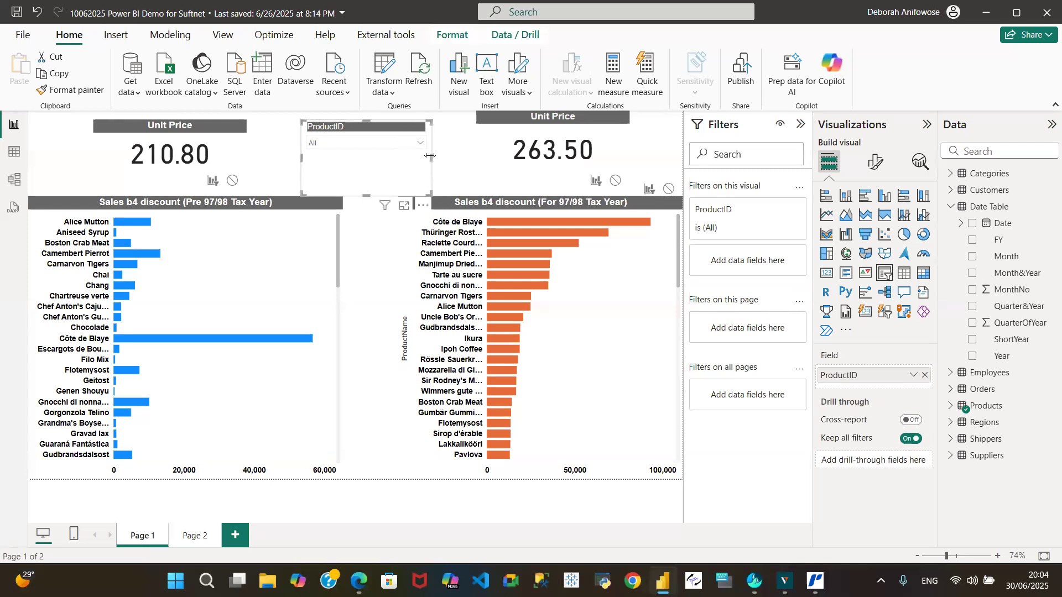
drag(366, 194, 363, 177)
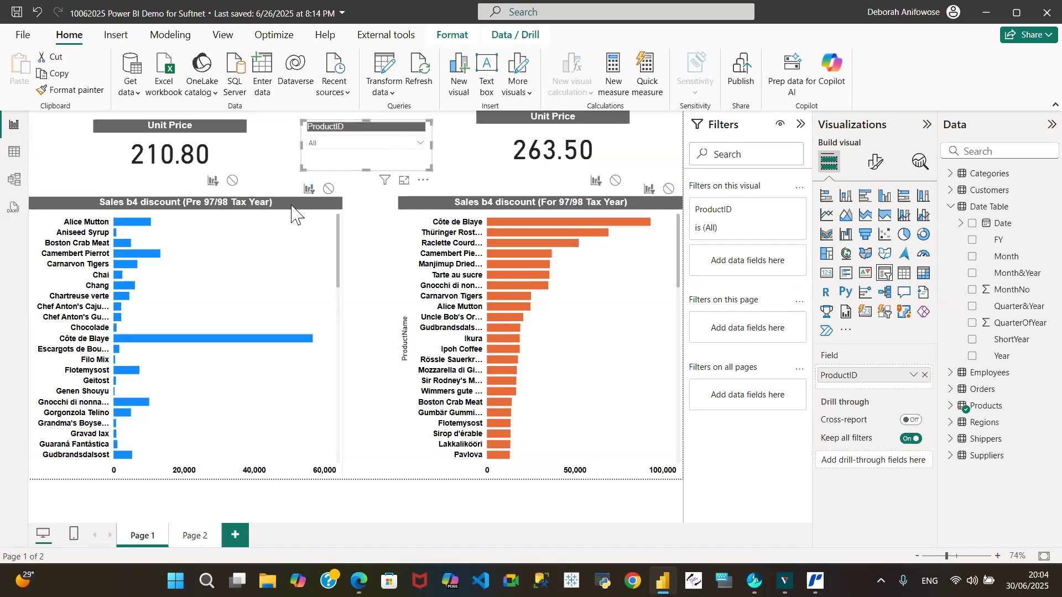
click(186, 203)
click(11, 161)
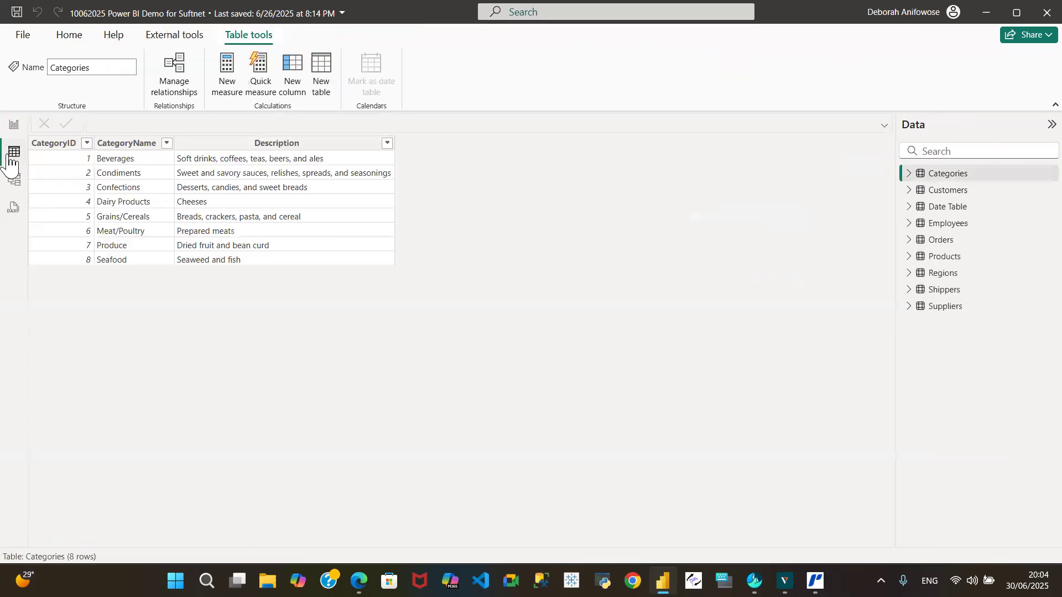
click(14, 124)
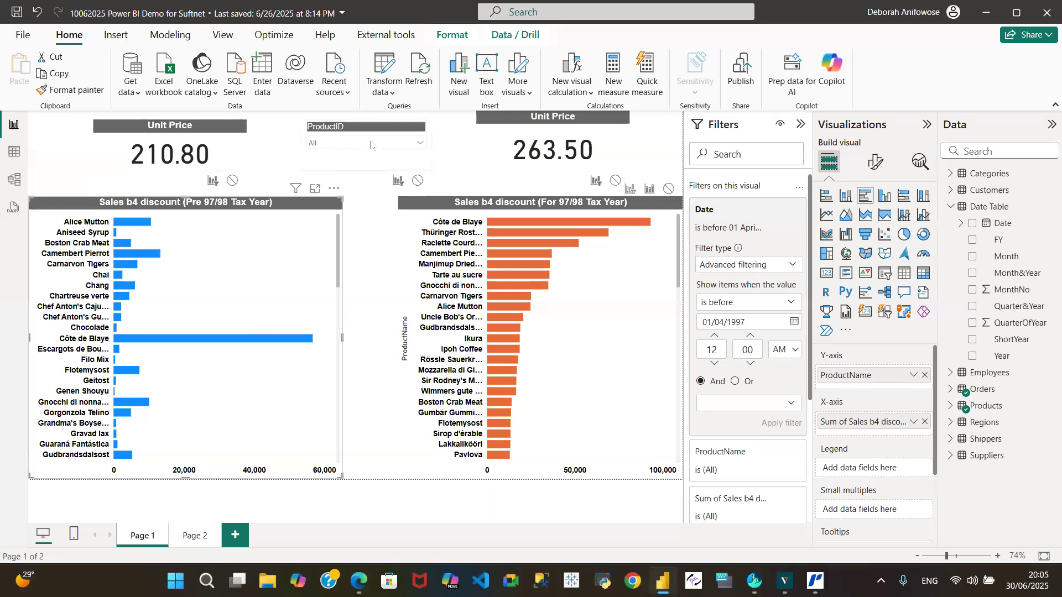
click(420, 145)
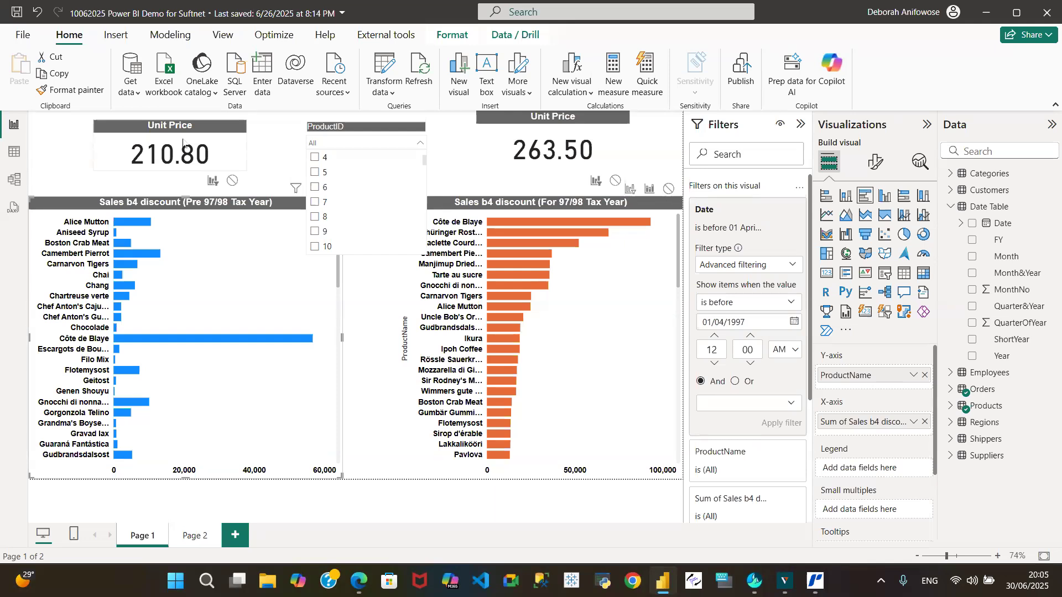
click(266, 155)
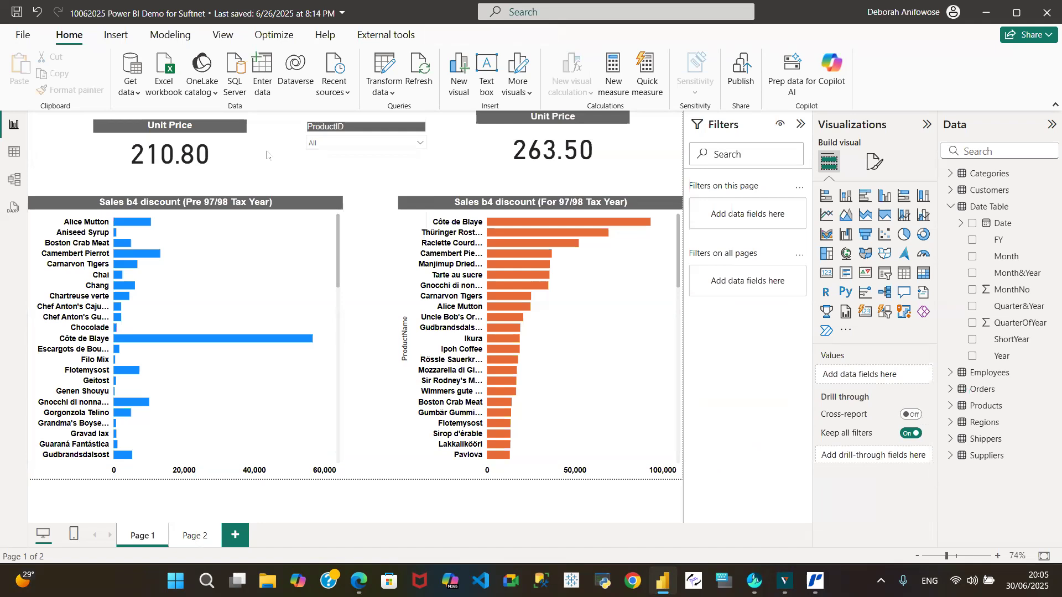
click(398, 127)
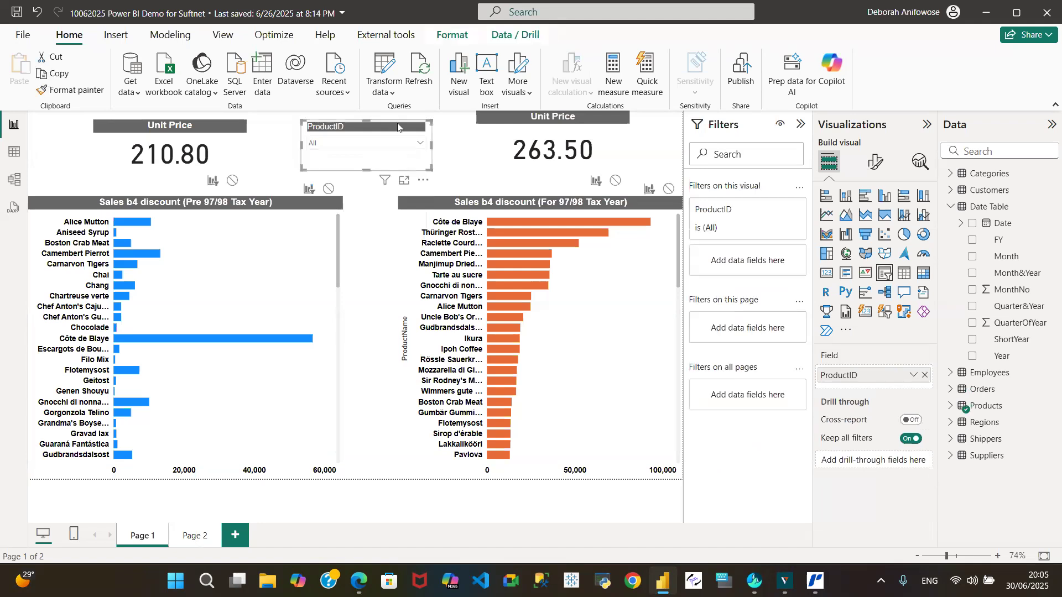